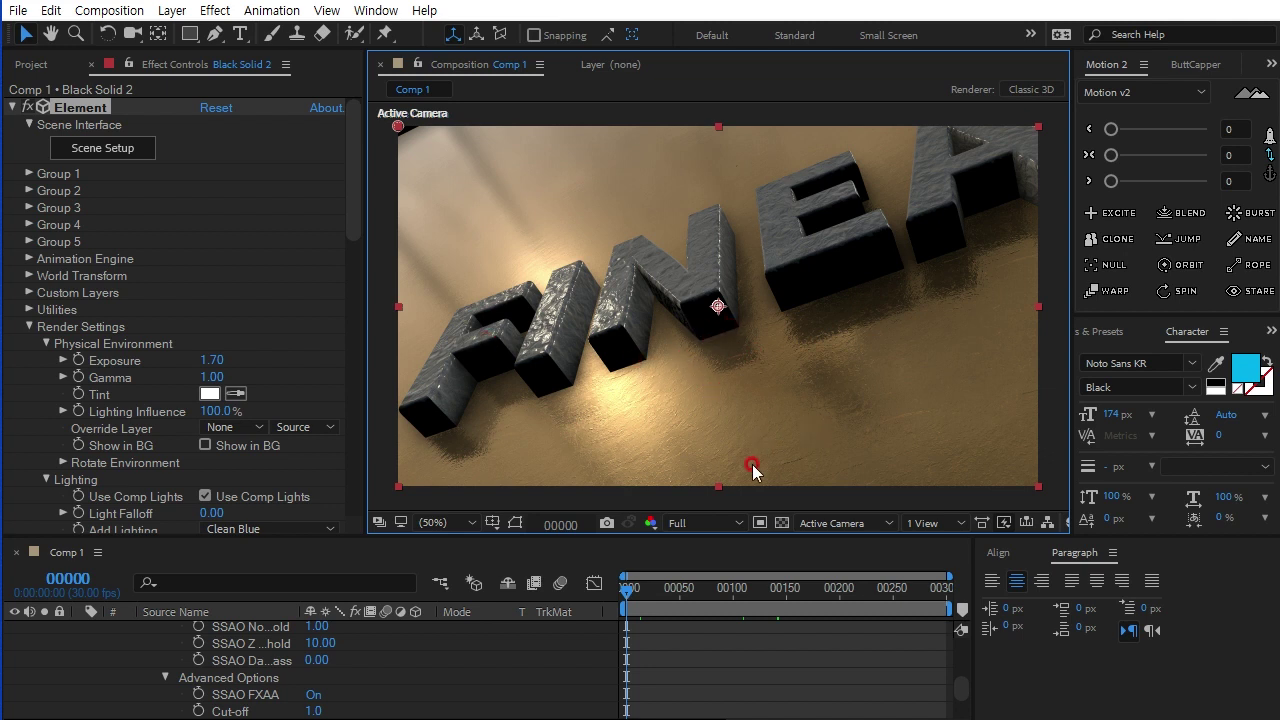
Preview the finished FINEAPL composition, then start a new, empty project
{"action": "left_click", "coordinate": [628, 594]}
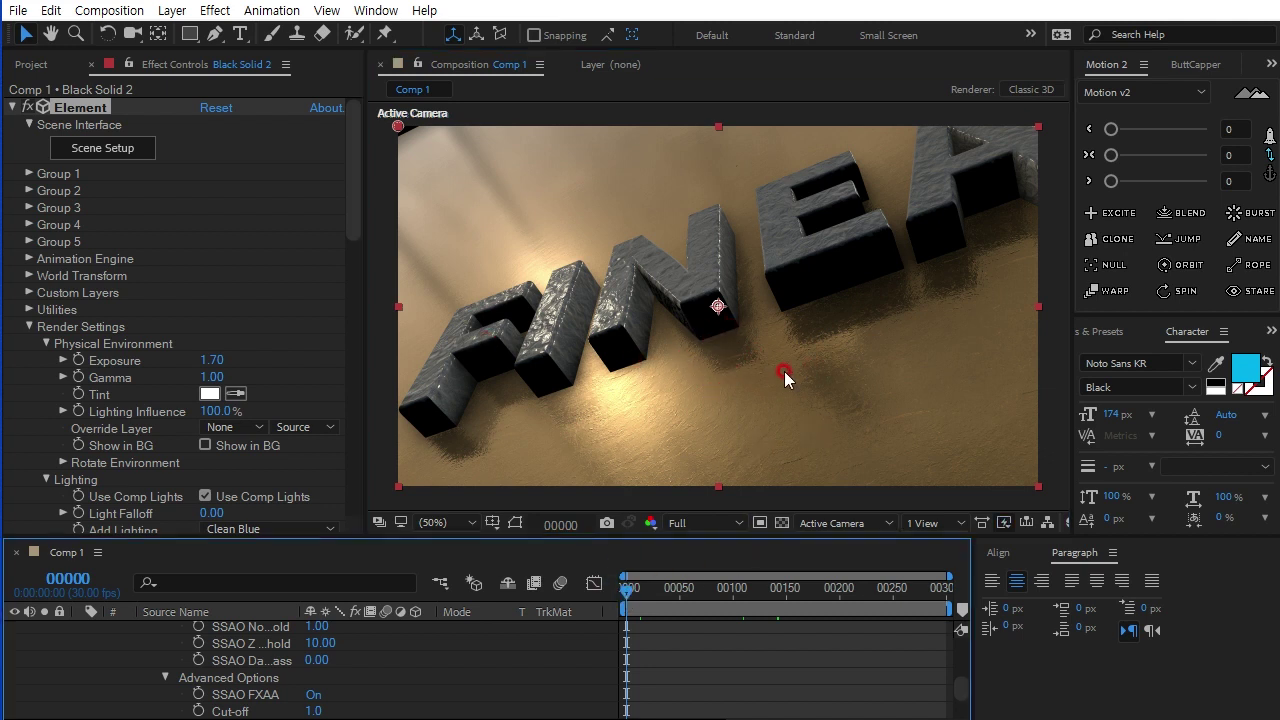
{"action": "key", "text": "space"}
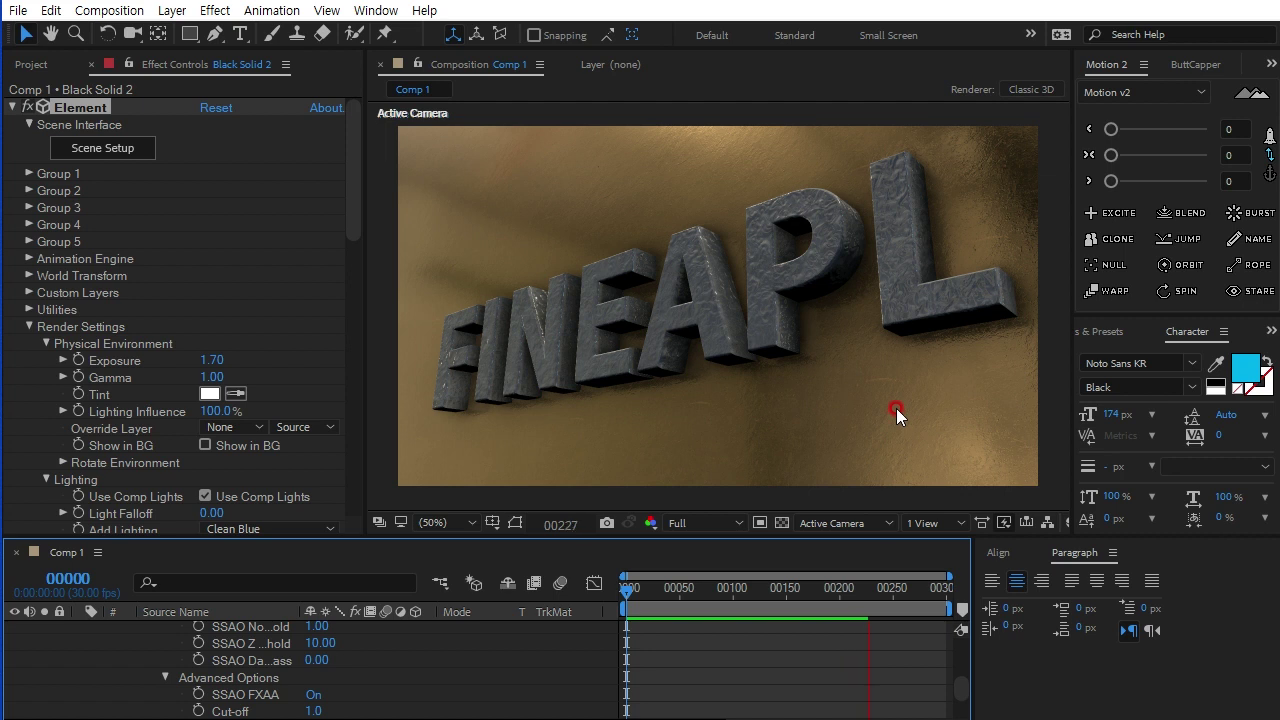
{"action": "key", "text": "space"}
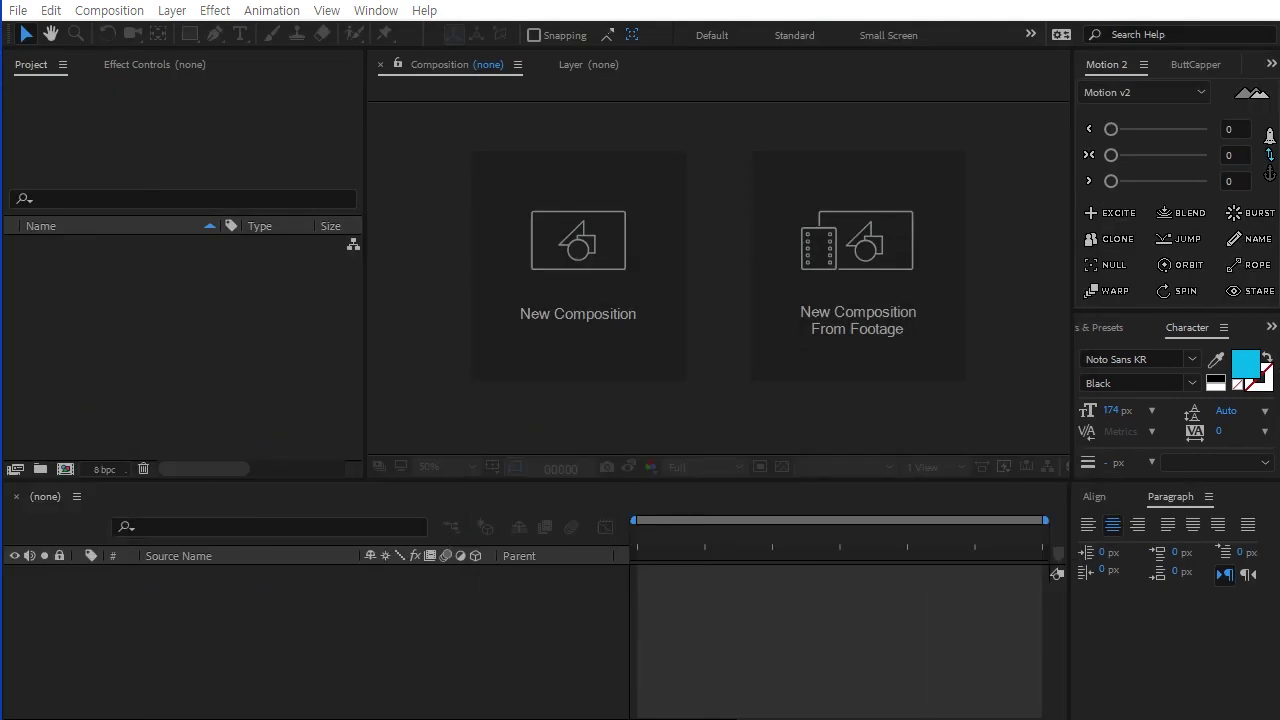
{"action": "left_click", "coordinate": [200, 334]}
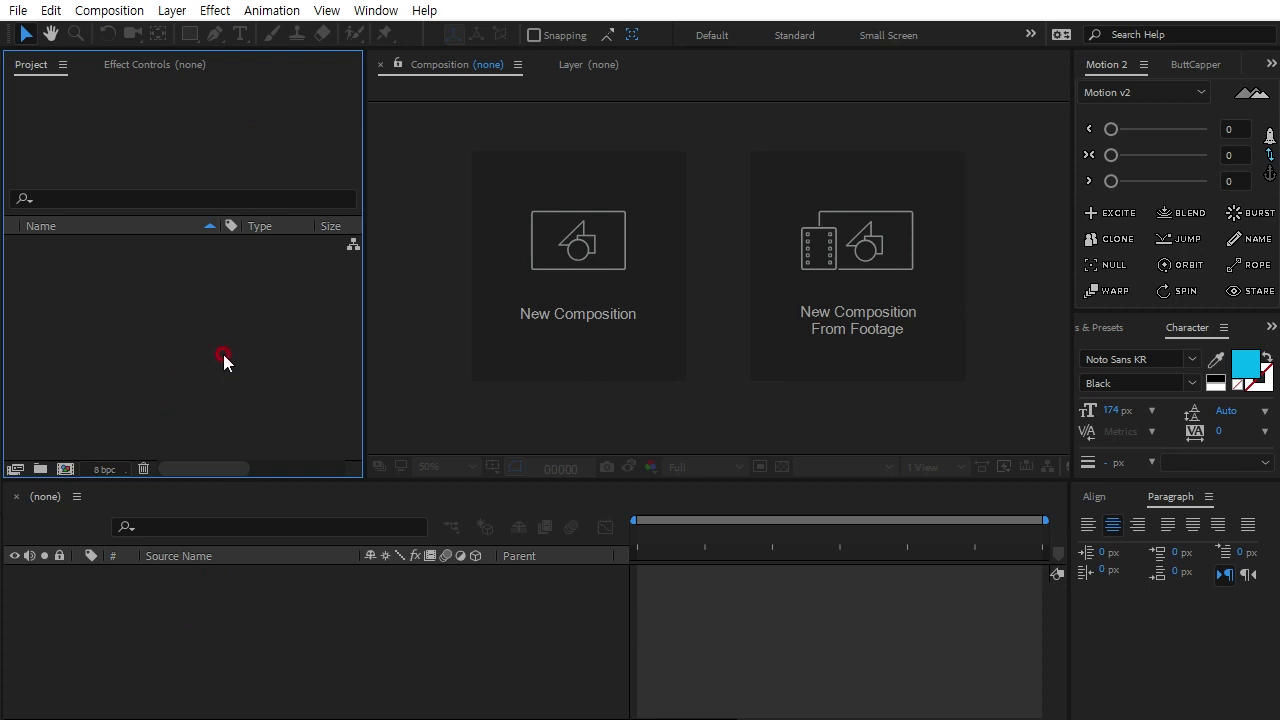
Create Comp 1 at 1280×720, 29.97 fps, with a duration of 300 frames
{"action": "left_click", "coordinate": [65, 468]}
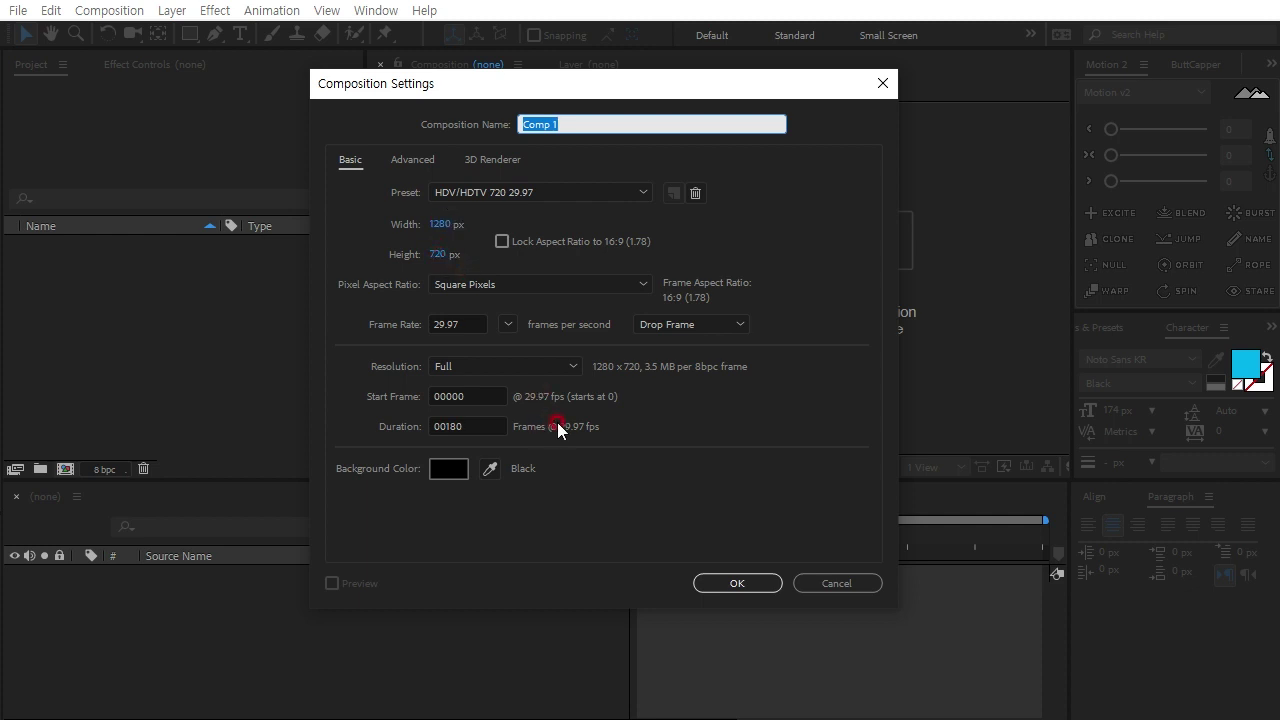
{"action": "left_click", "coordinate": [495, 436]}
{"action": "type", "text": "300"}
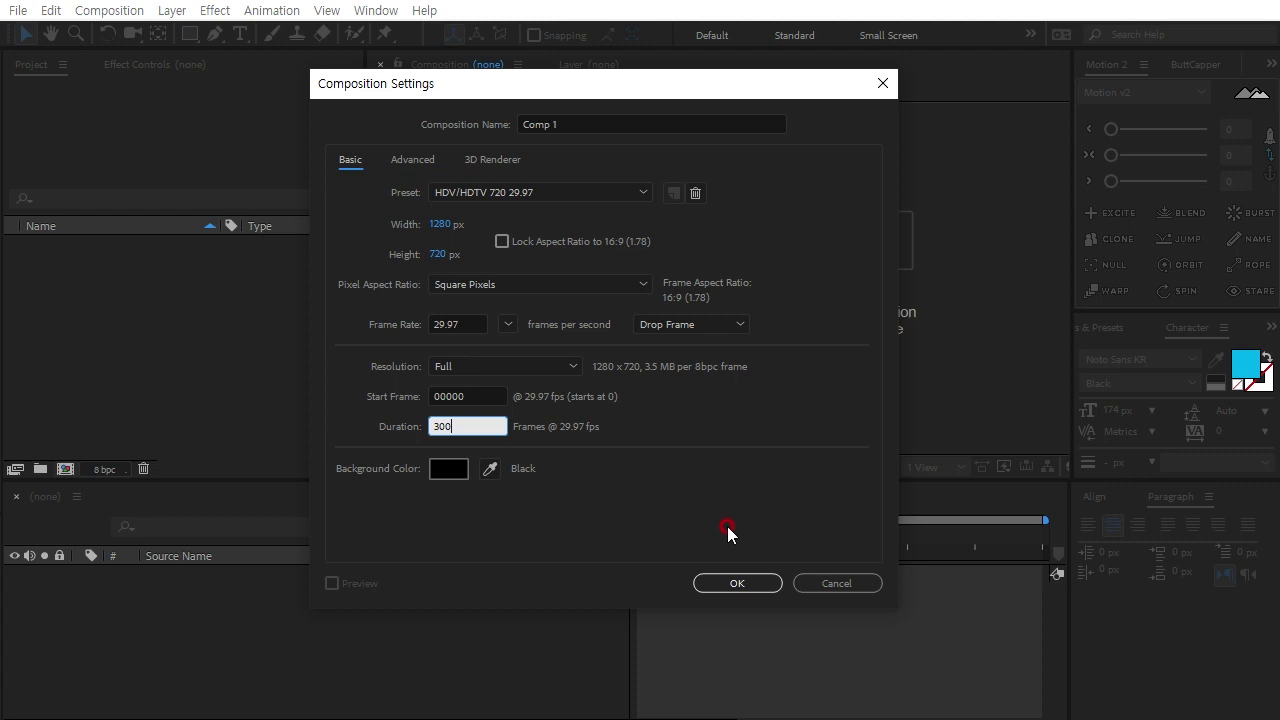
{"action": "left_click", "coordinate": [735, 583]}
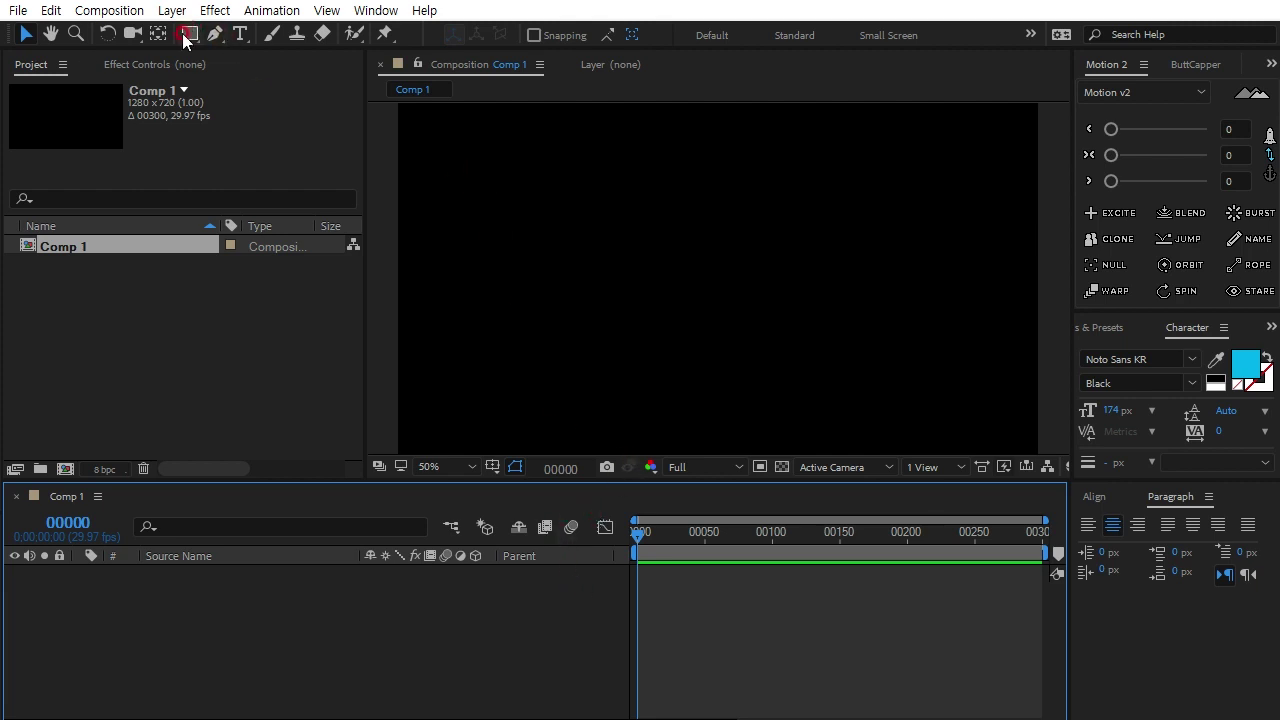
Add a text layer reading ARTVIDEO to Comp 1
{"action": "left_click", "coordinate": [241, 34]}
{"action": "left_click", "coordinate": [590, 290]}
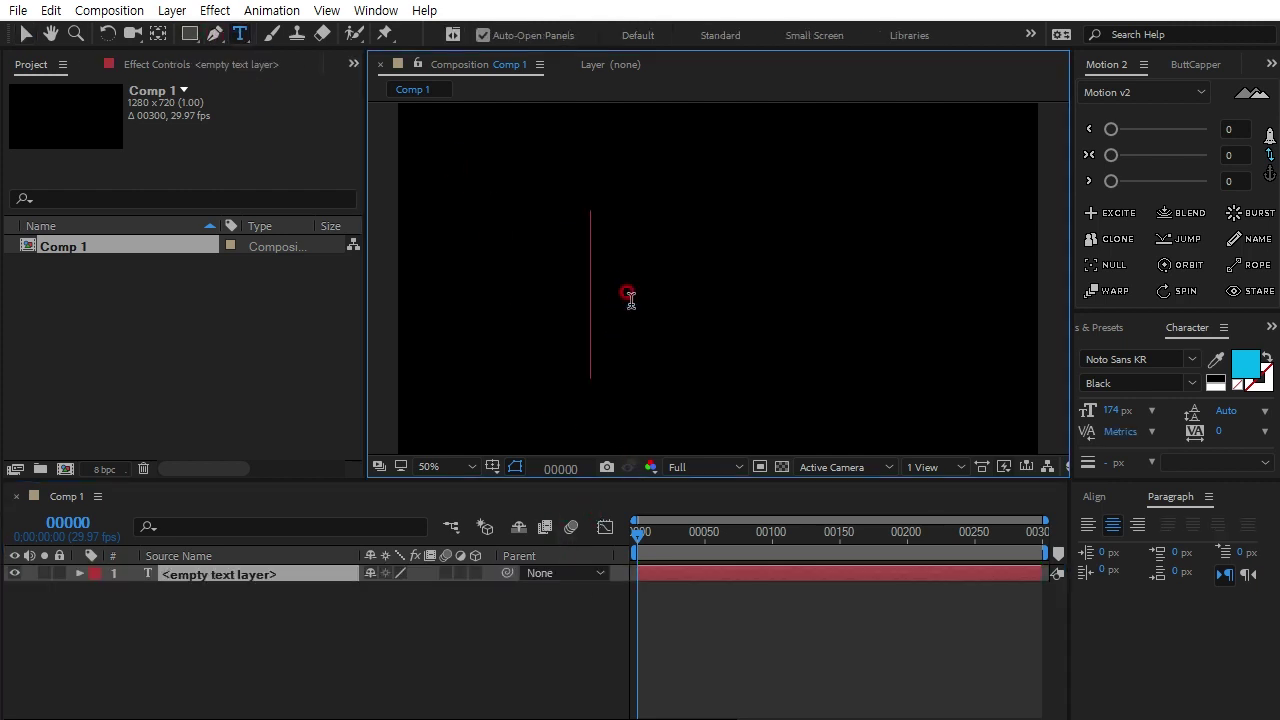
{"action": "type", "text": "ART"}
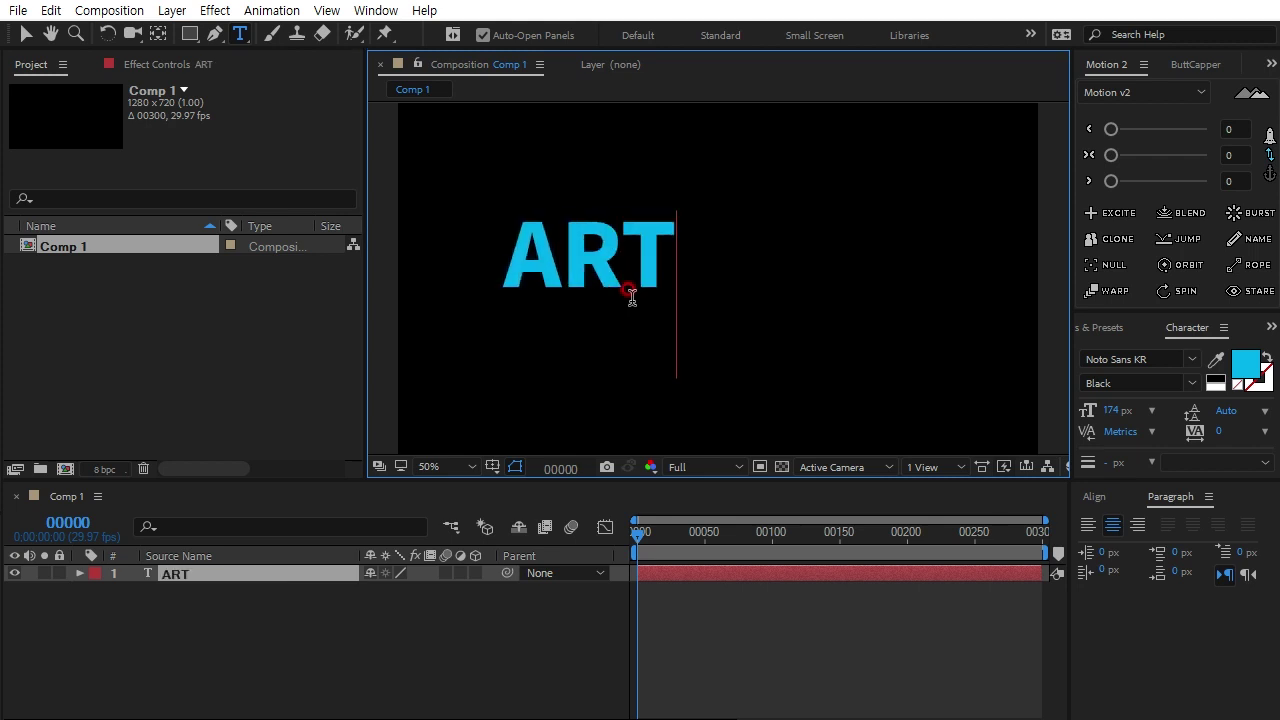
{"action": "type", "text": "VIDEO"}
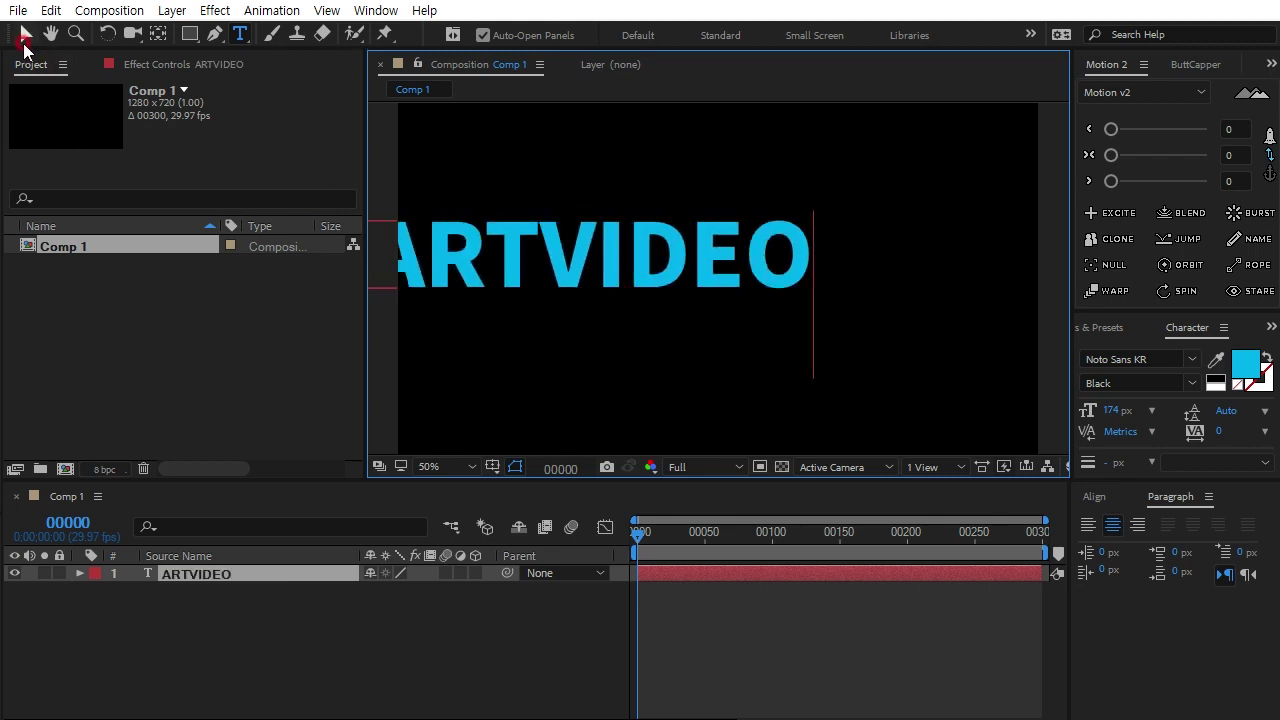
Centre the ARTVIDEO text horizontally and vertically in the frame
{"action": "left_click", "coordinate": [26, 34]}
{"action": "left_click", "coordinate": [608, 270]}
{"action": "mouse_move", "coordinate": [578, 260]}
{"action": "left_mouse_down"}
{"action": "mouse_move", "coordinate": [698, 266]}
{"action": "mouse_move", "coordinate": [684, 271]}
{"action": "left_mouse_up"}
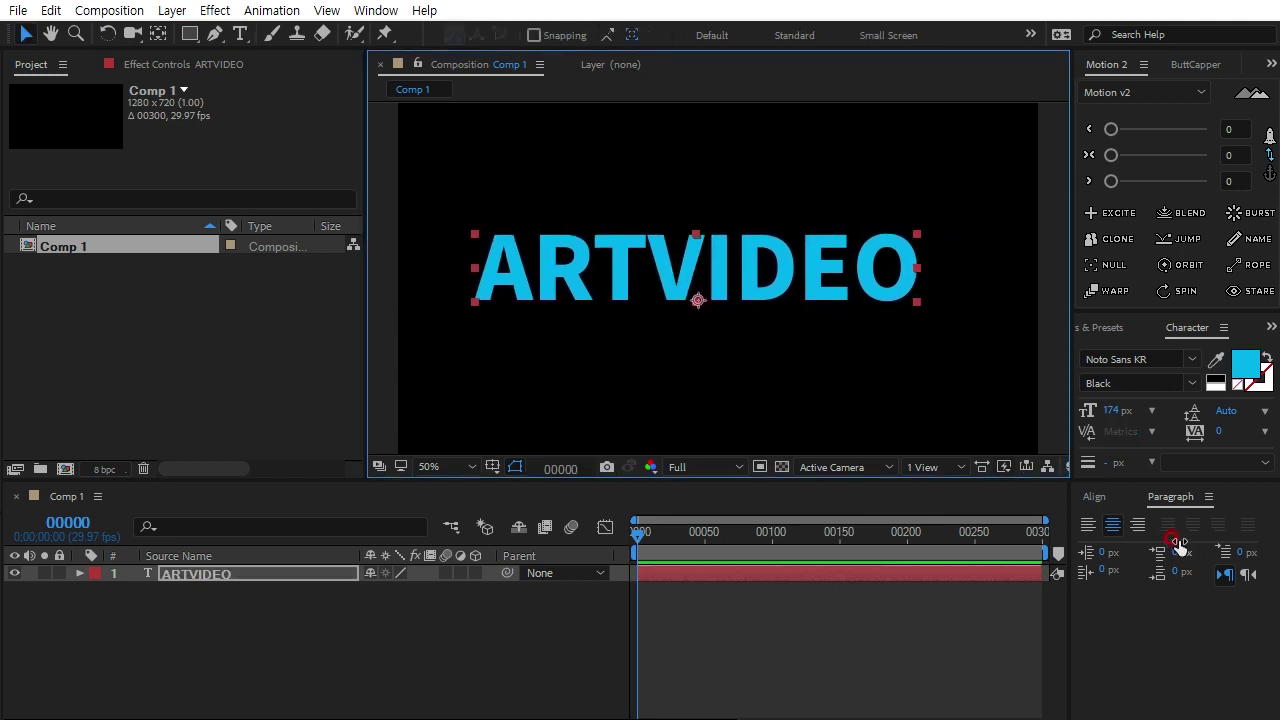
{"action": "left_click", "coordinate": [1094, 496]}
{"action": "left_click", "coordinate": [1124, 545]}
{"action": "left_click", "coordinate": [1227, 545]}
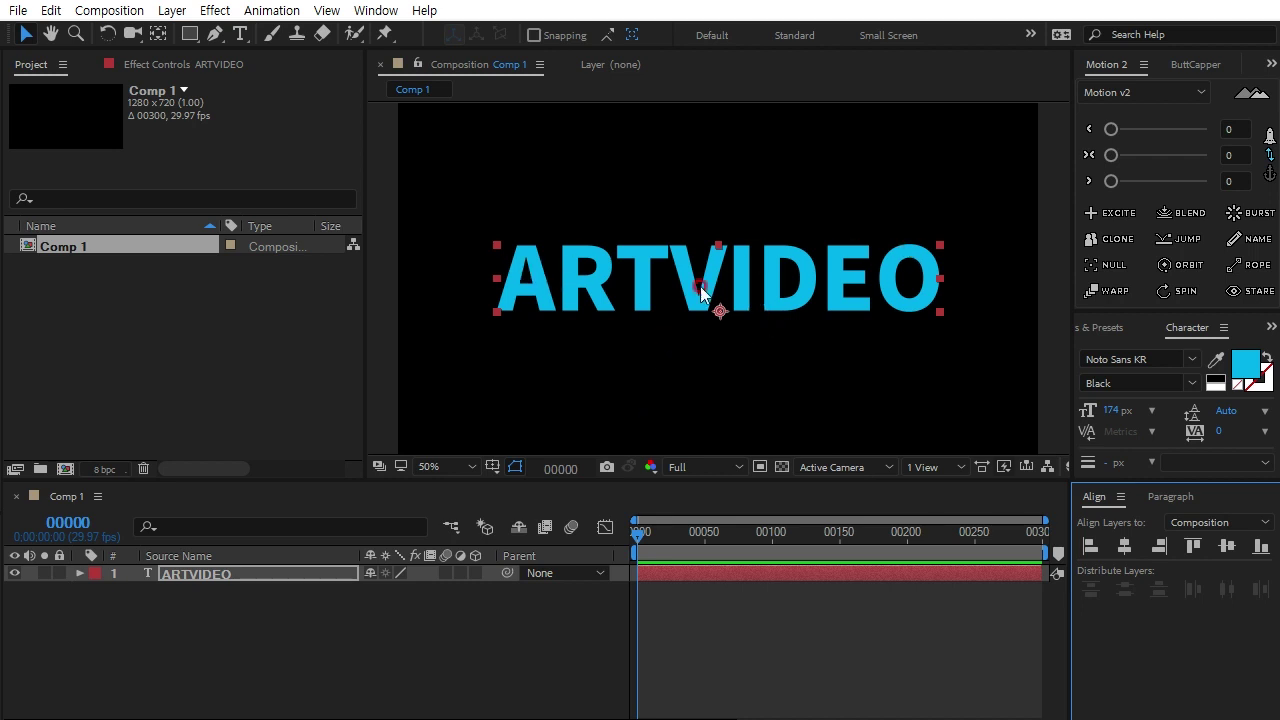
{"action": "left_click", "coordinate": [219, 639]}
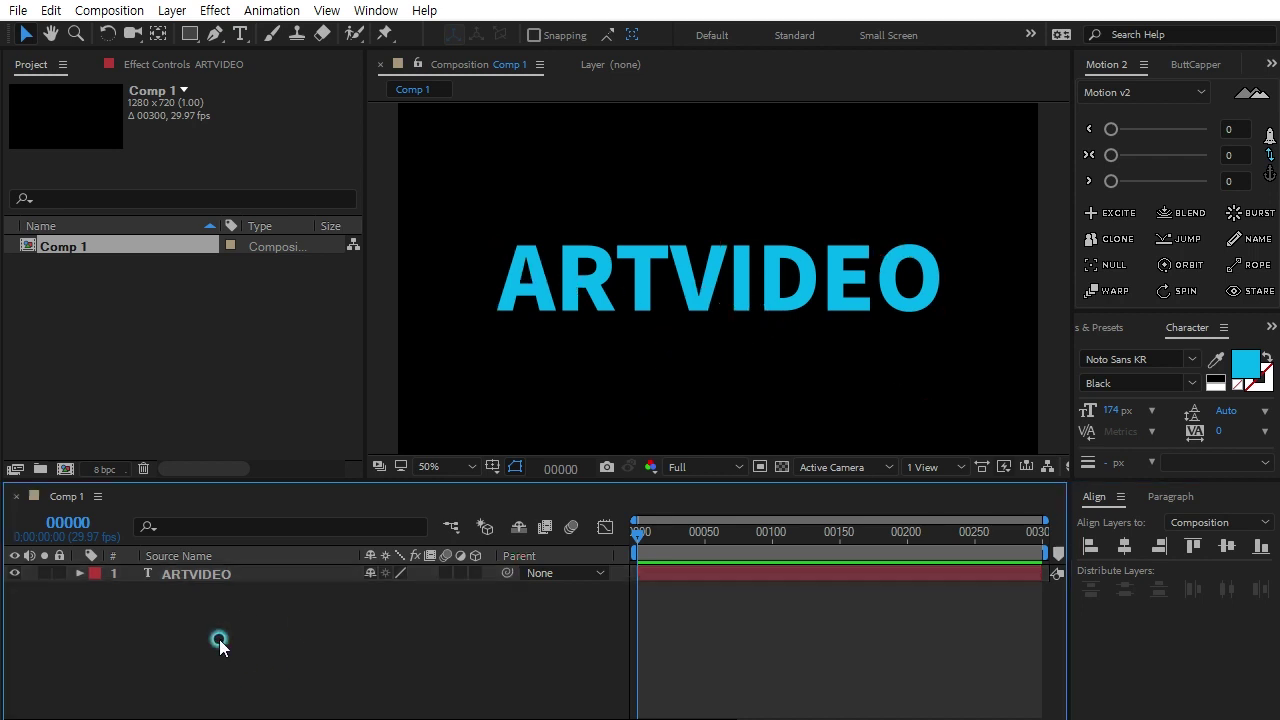
Create a solid named e3d and hide the ARTVIDEO text layer
{"action": "key", "text": "ctrl+y"}
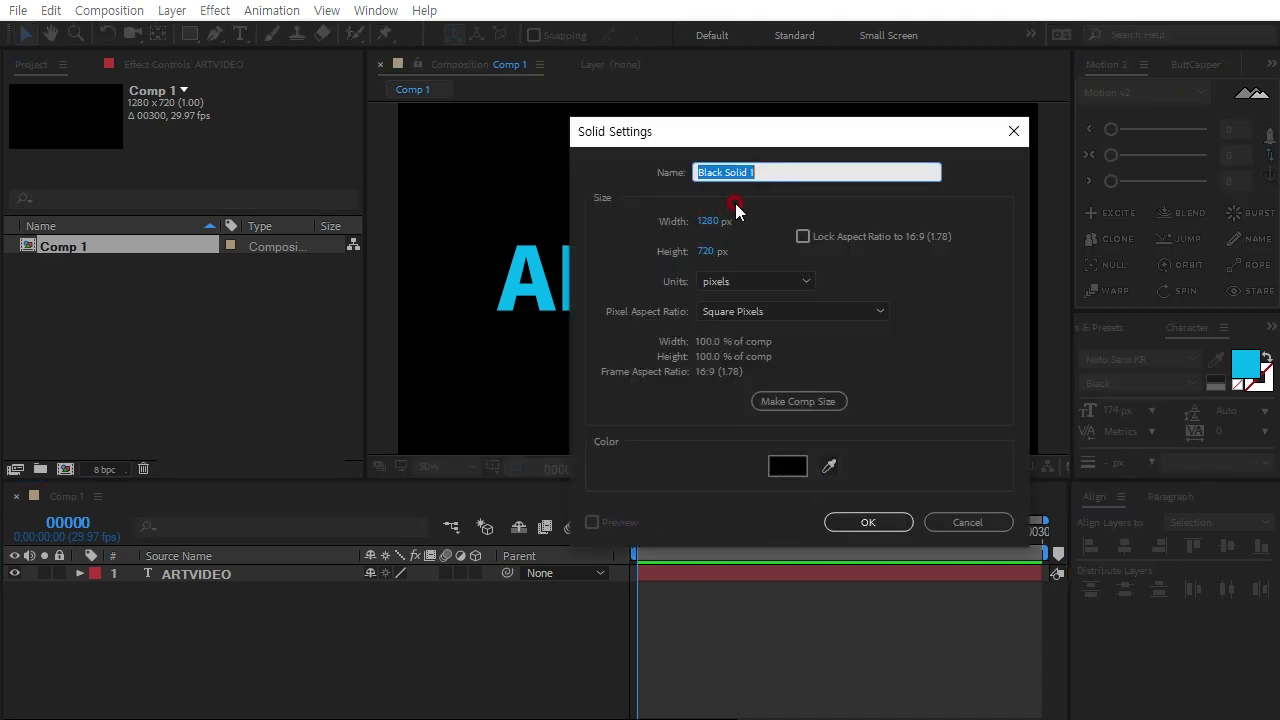
{"action": "type", "text": "e3d"}
{"action": "left_click", "coordinate": [887, 522]}
{"action": "left_click", "coordinate": [14, 590]}
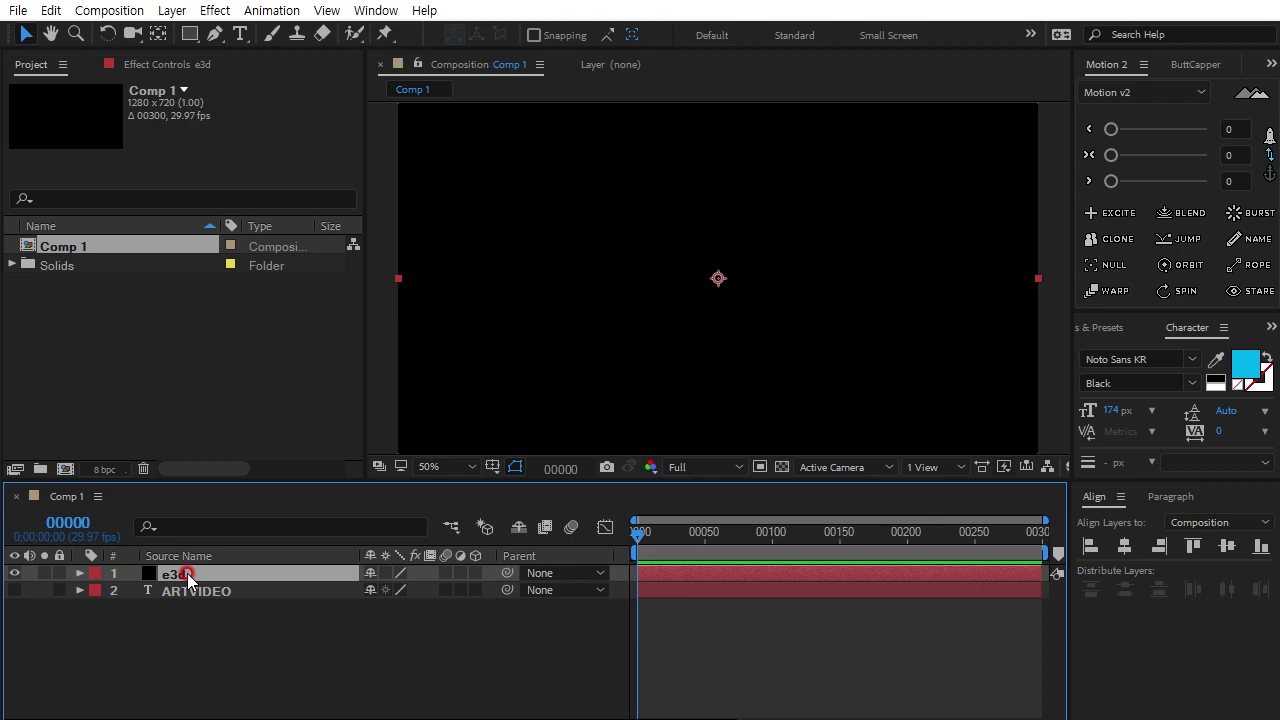
Apply the Video Copilot Element effect to the e3d solid
{"action": "left_click", "coordinate": [215, 10]}
{"action": "mouse_move", "coordinate": [340, 716]}
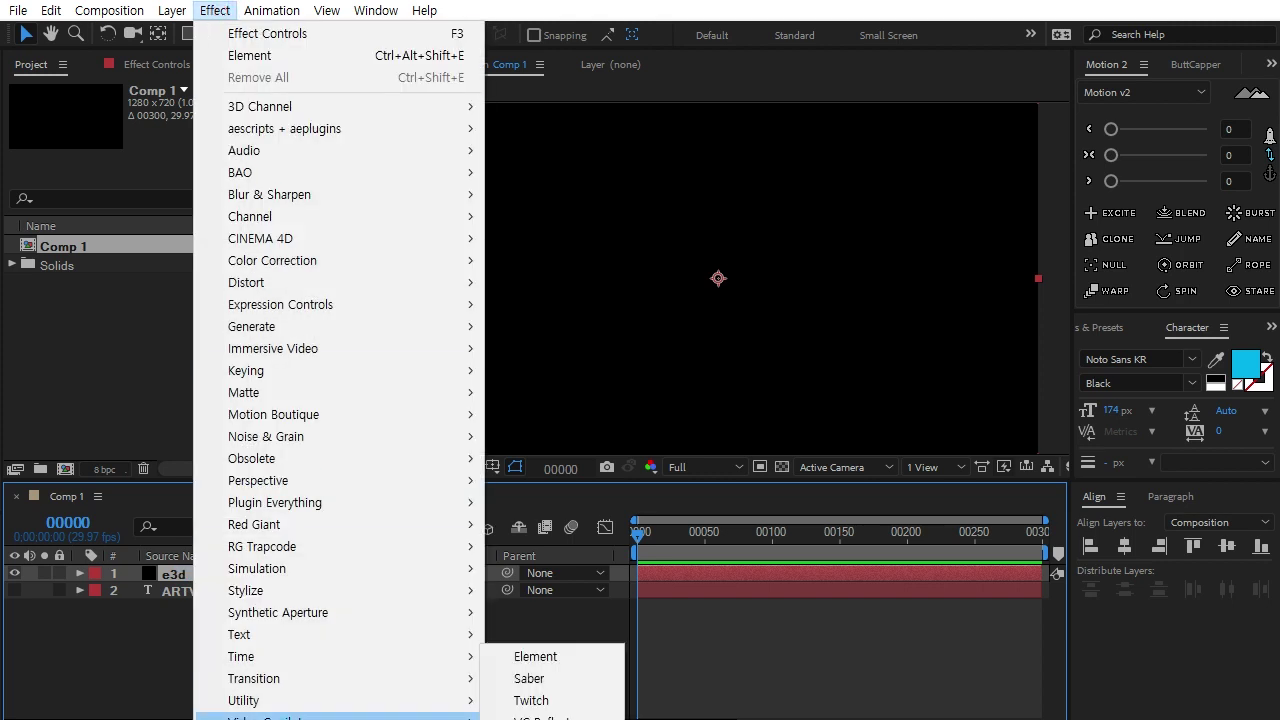
{"action": "left_click", "coordinate": [552, 664]}
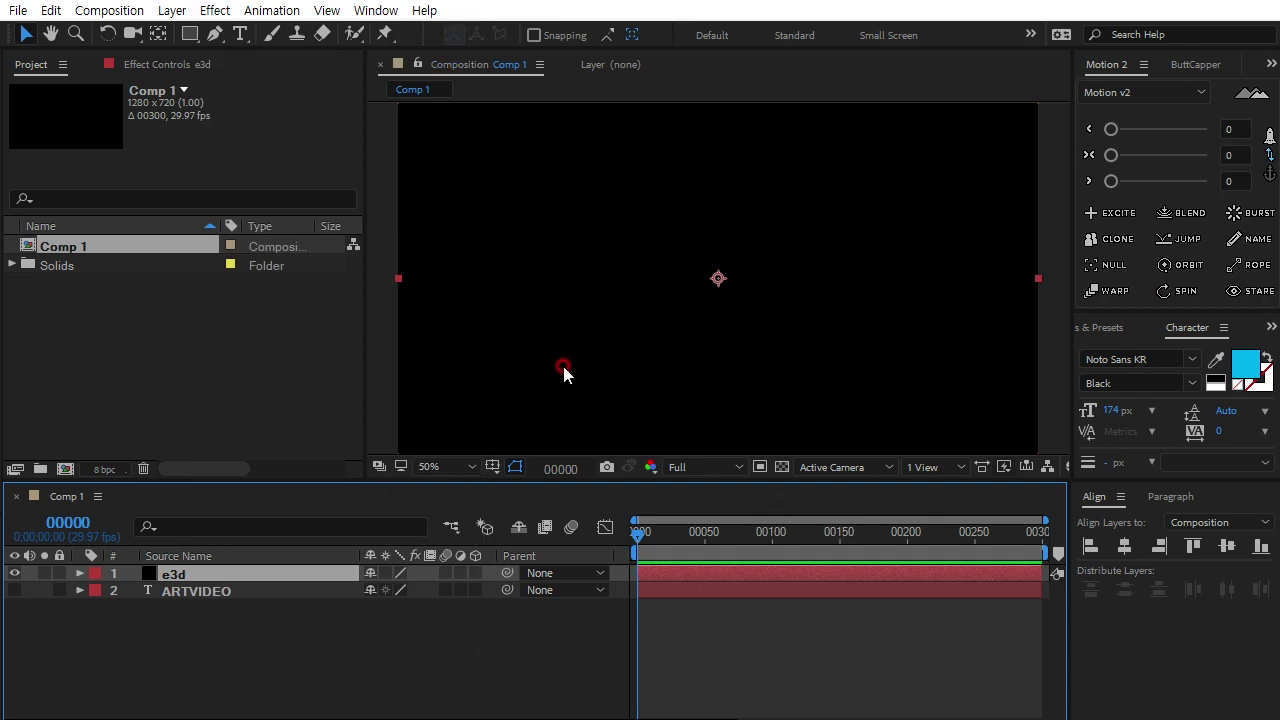
{"action": "left_click", "coordinate": [183, 67]}
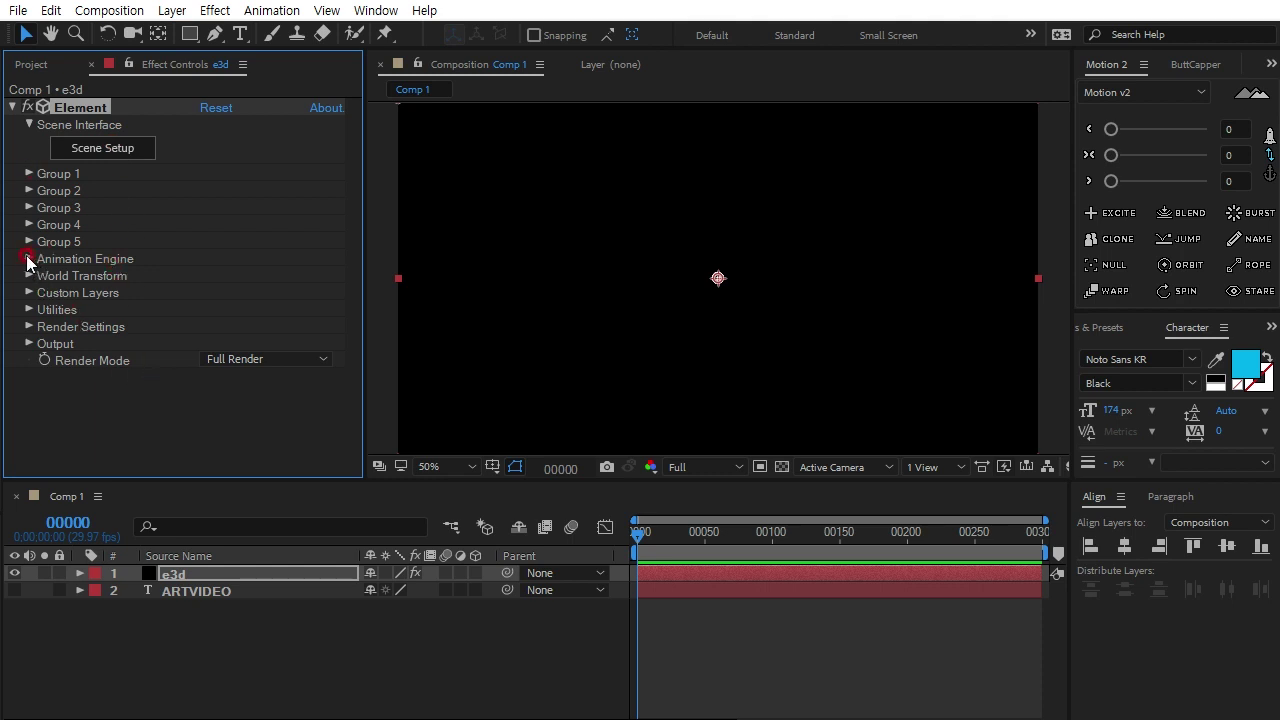
Set Element's Custom Text Path Layer 1 to ARTVIDEO and open Scene Setup
{"action": "left_click", "coordinate": [30, 293]}
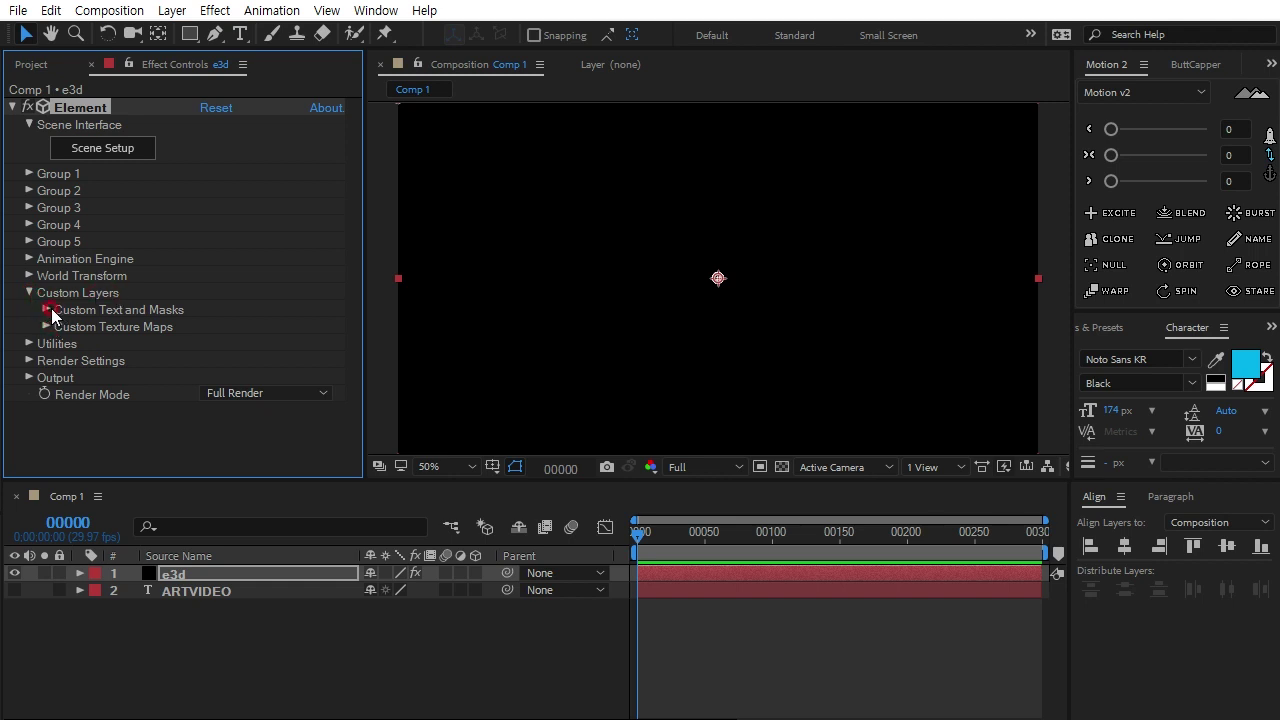
{"action": "left_click", "coordinate": [48, 309]}
{"action": "scroll", "coordinate": [99, 252], "scroll_direction": "down", "scroll_amount": 3}
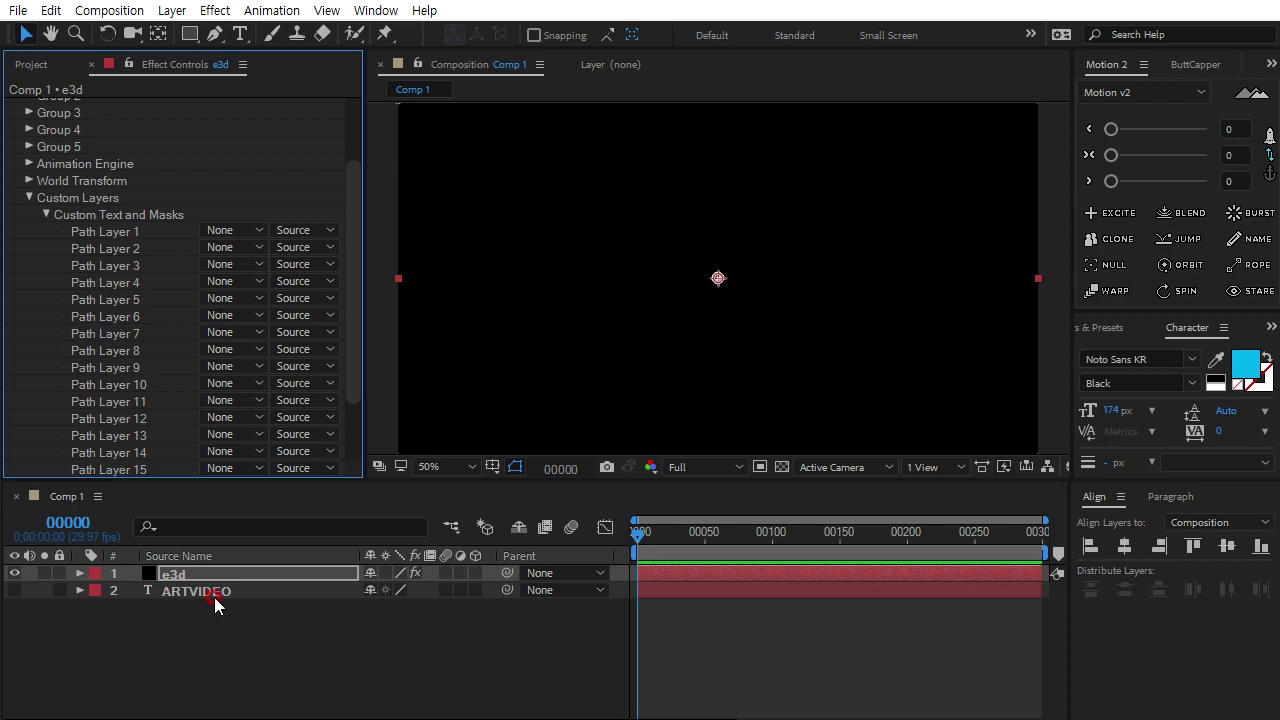
{"action": "left_click", "coordinate": [222, 231]}
{"action": "left_click", "coordinate": [266, 307]}
{"action": "scroll", "coordinate": [358, 144], "scroll_direction": "up", "scroll_amount": 2}
{"action": "left_click", "coordinate": [103, 160]}
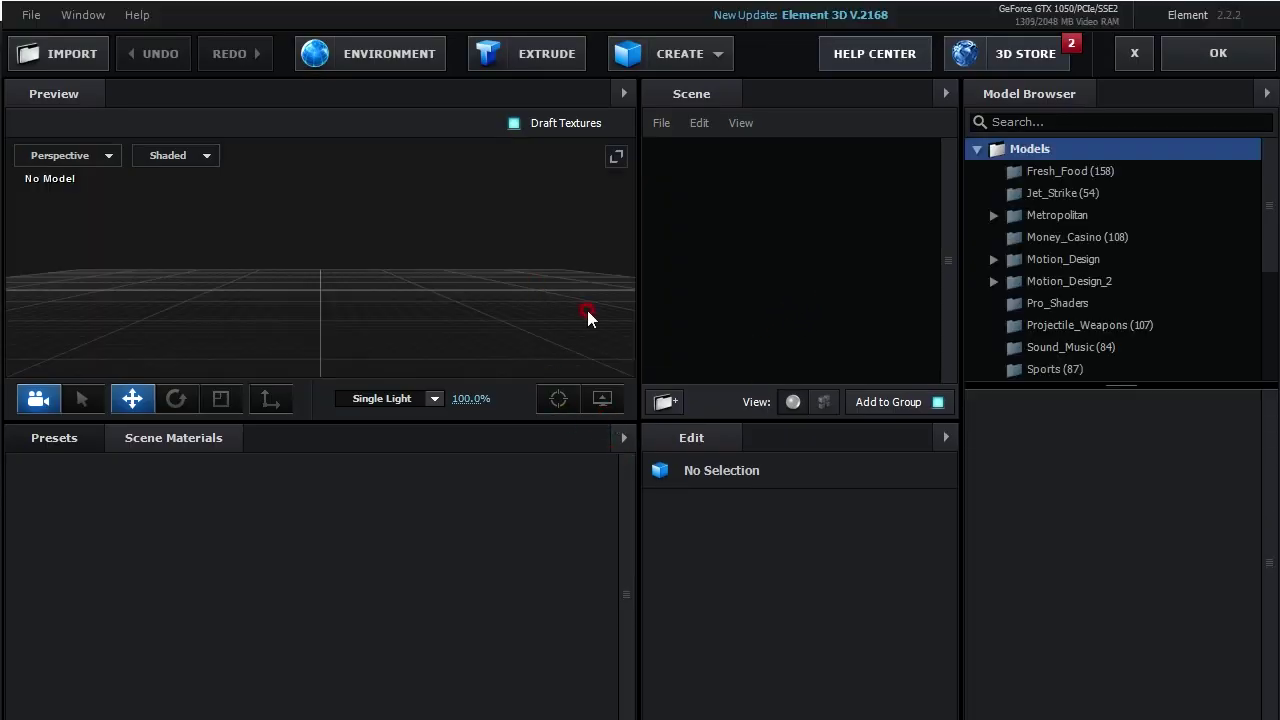
Extrude the ARTVIDEO path into a 3D model and view it in perspective
{"action": "left_click", "coordinate": [540, 55]}
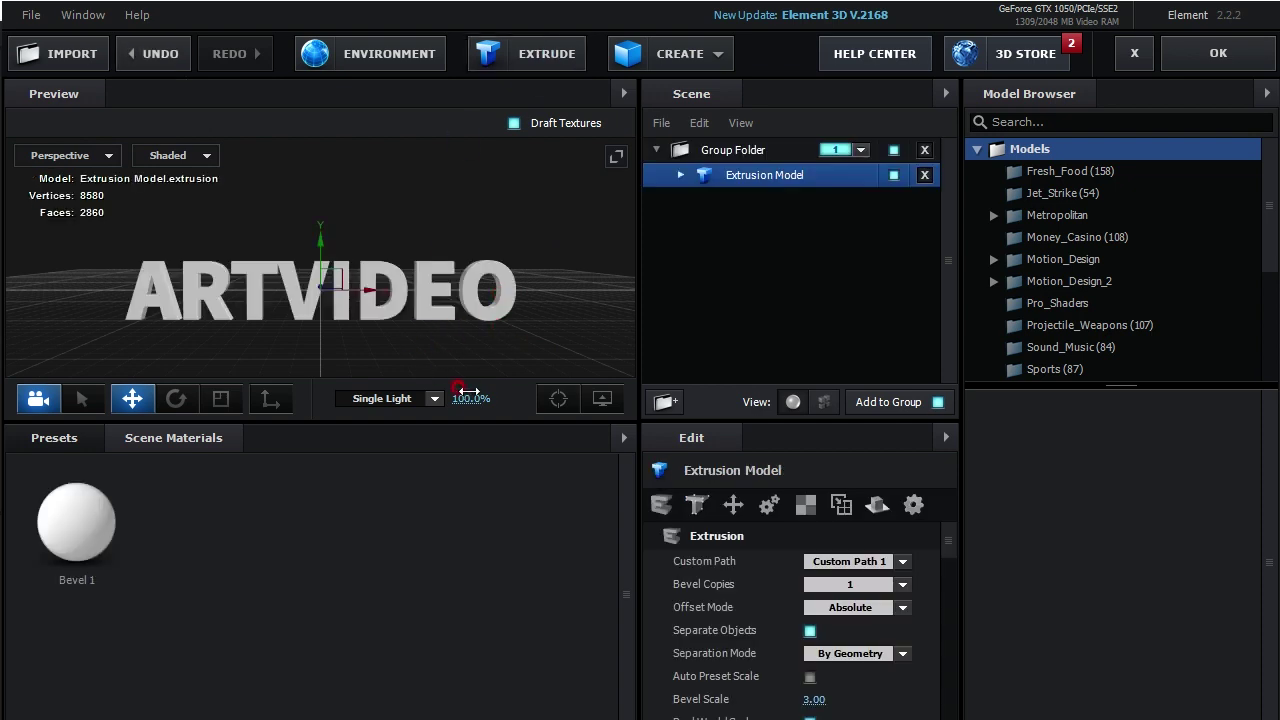
{"action": "left_click_drag", "start_coordinate": [455, 425], "coordinate": [440, 505]}
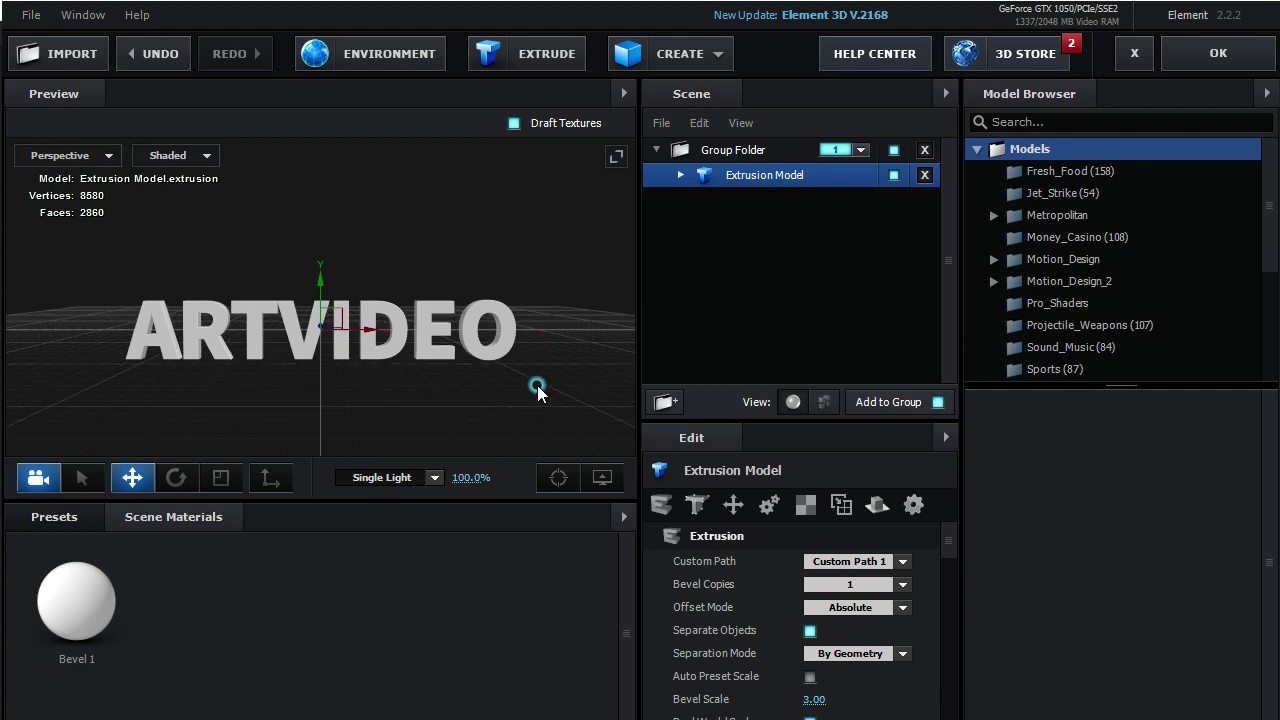
{"action": "left_click_drag", "start_coordinate": [537, 380], "coordinate": [457, 420]}
{"action": "left_click_drag", "start_coordinate": [447, 307], "coordinate": [455, 220]}
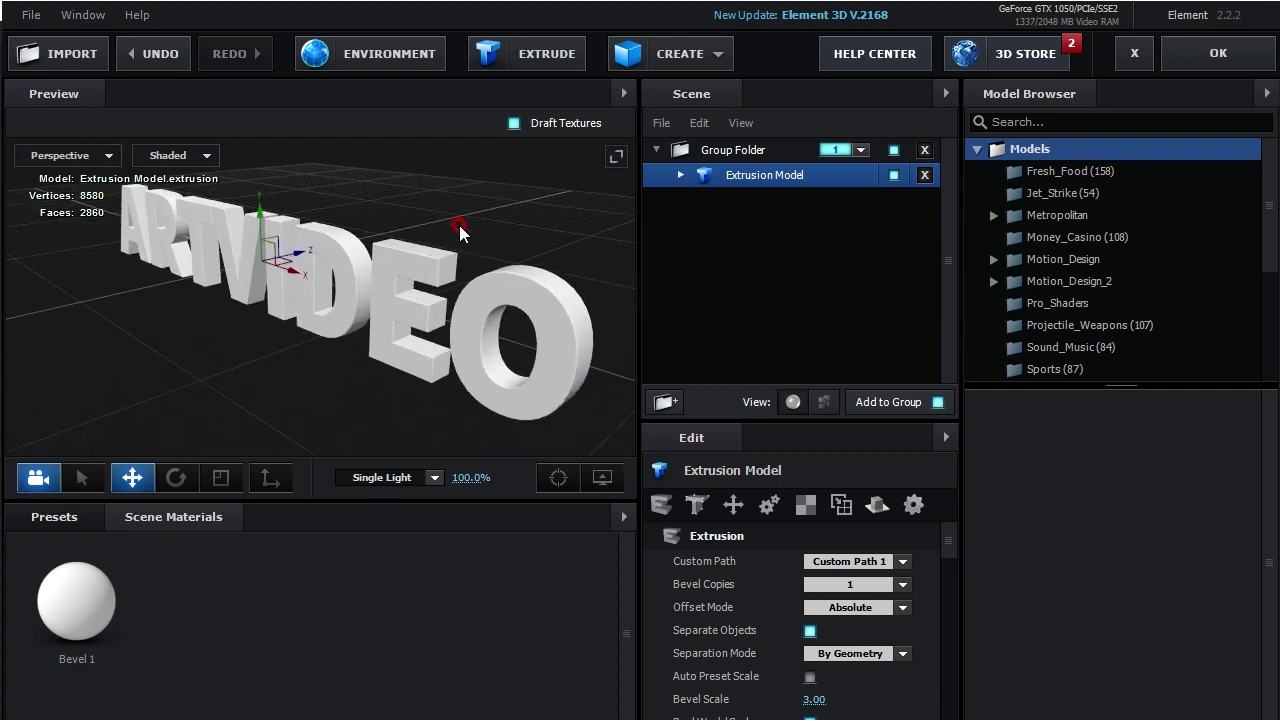
Apply the Physical Gold material preset to the extruded ARTVIDEO text
{"action": "left_click", "coordinate": [50, 517]}
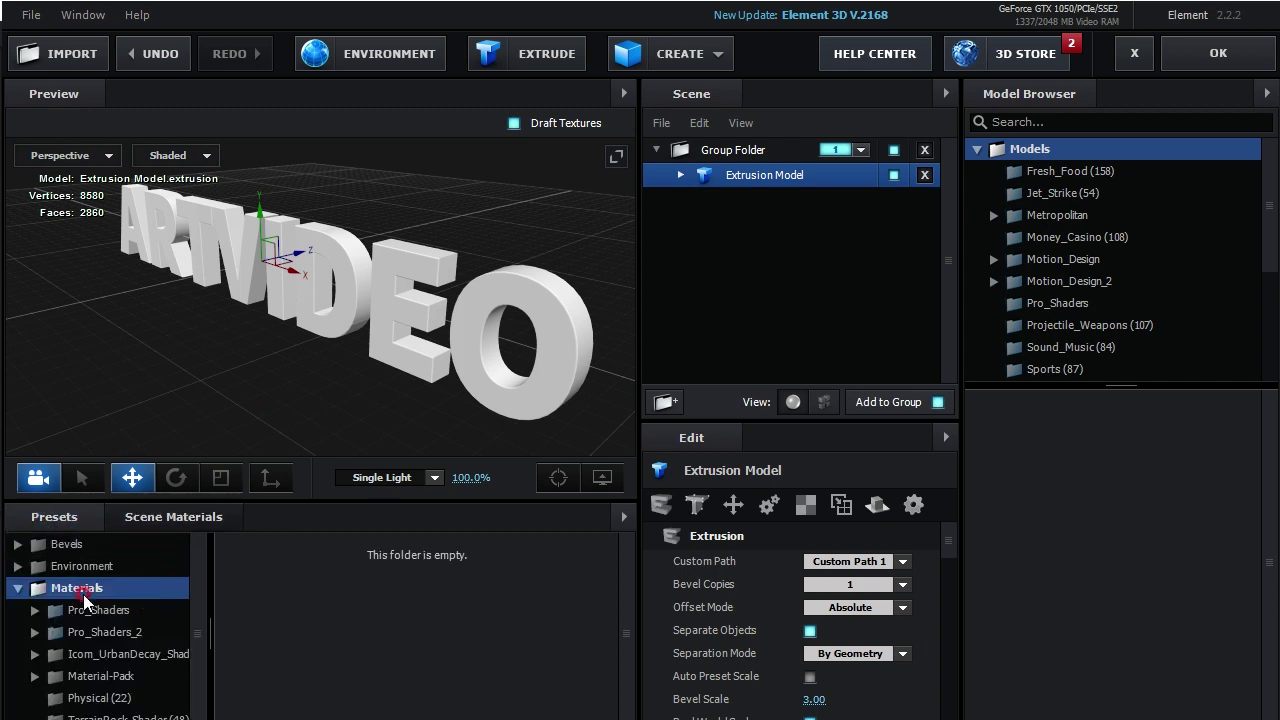
{"action": "left_click", "coordinate": [35, 677]}
{"action": "left_click", "coordinate": [84, 701]}
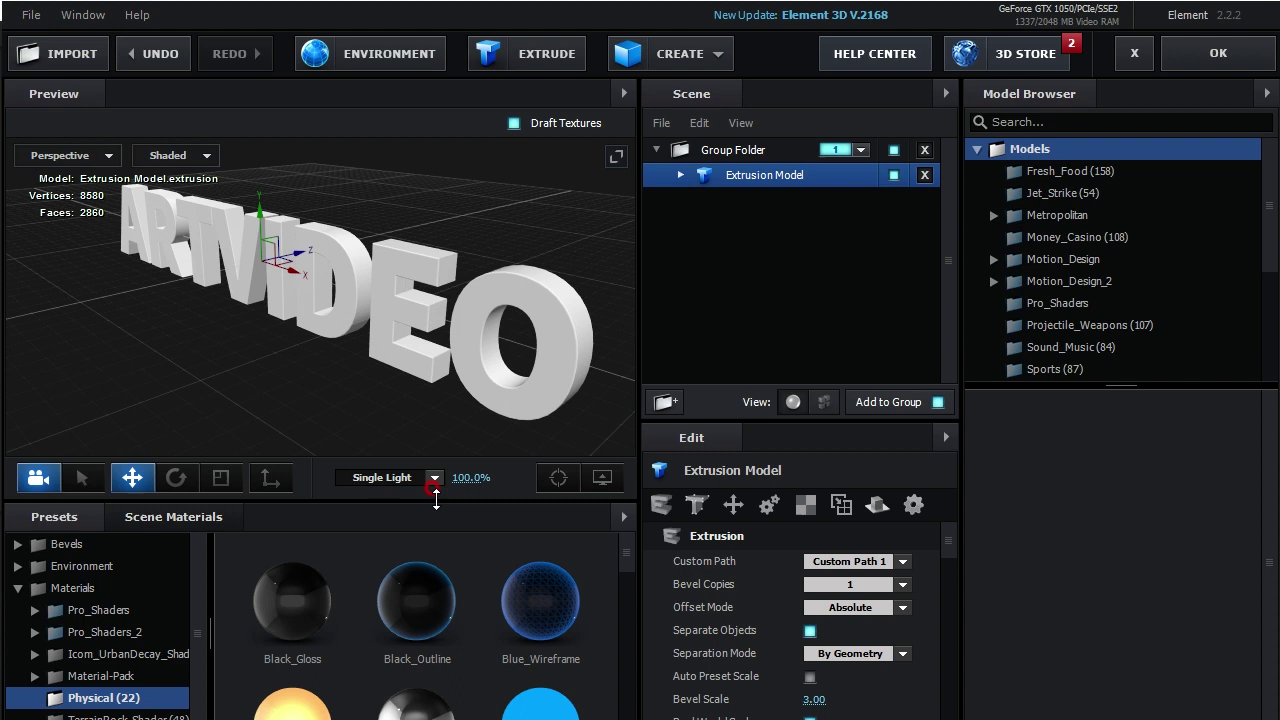
{"action": "left_click_drag", "start_coordinate": [436, 497], "coordinate": [436, 441]}
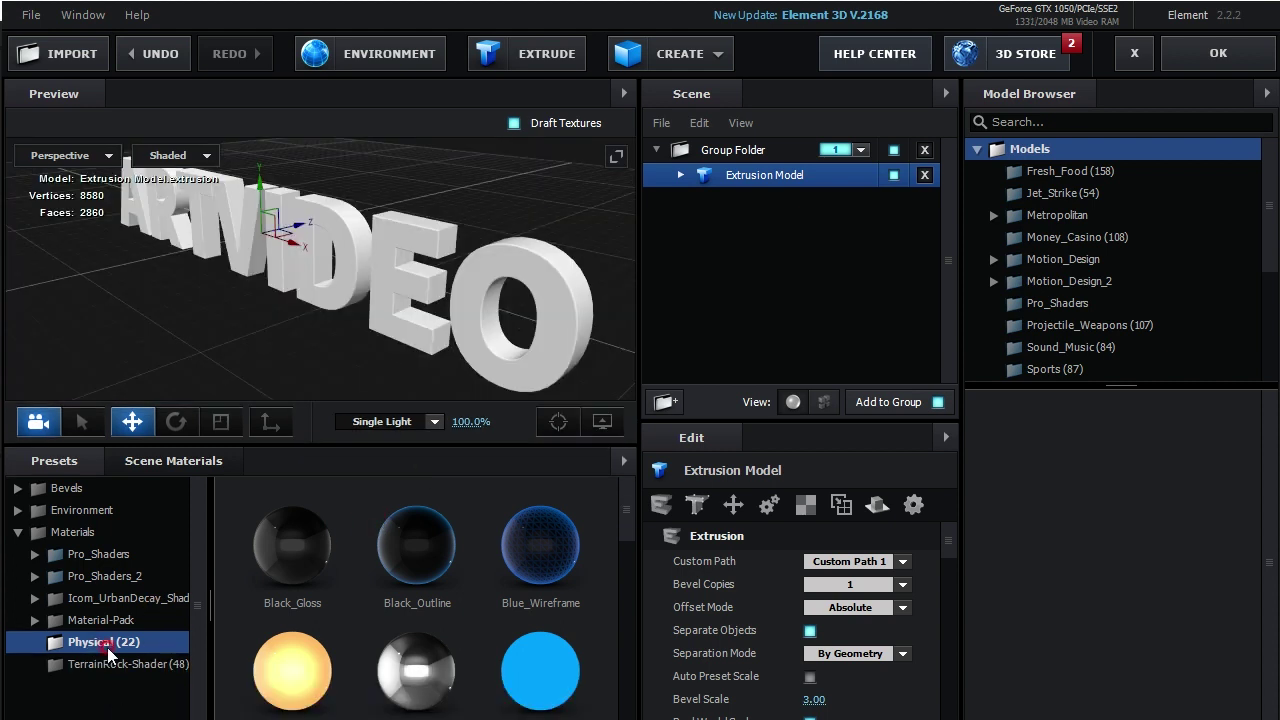
{"action": "mouse_move", "coordinate": [627, 522]}
{"action": "left_mouse_down"}
{"action": "mouse_move", "coordinate": [622, 608]}
{"action": "mouse_move", "coordinate": [620, 583]}
{"action": "left_mouse_up"}
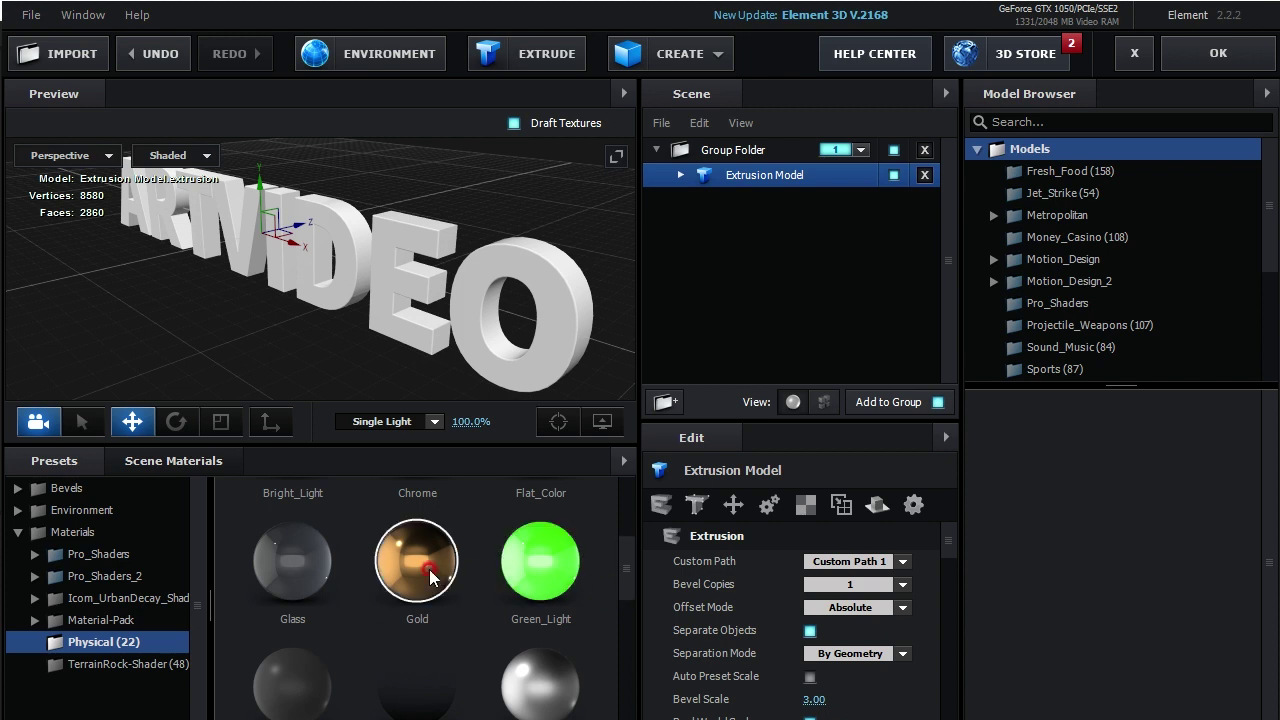
{"action": "left_click_drag", "start_coordinate": [430, 577], "coordinate": [551, 340]}
{"action": "left_click_drag", "start_coordinate": [288, 360], "coordinate": [439, 360]}
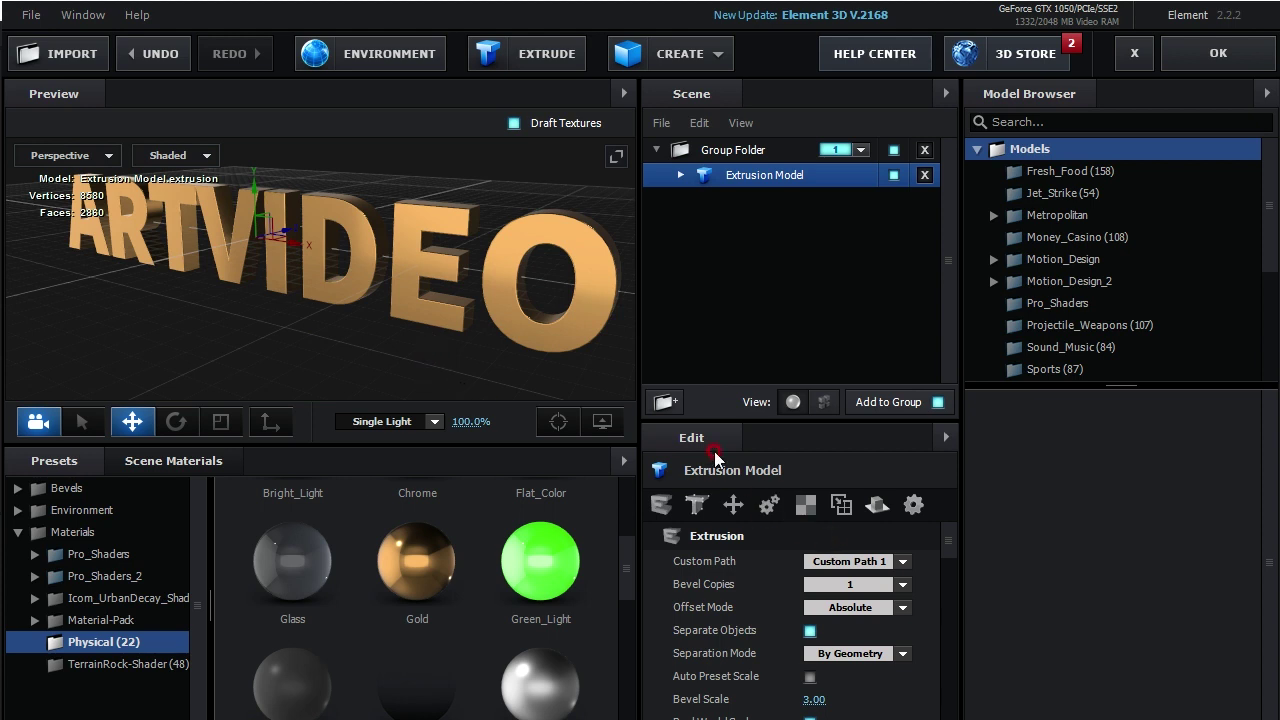
{"action": "left_click", "coordinate": [820, 447]}
{"action": "left_click", "coordinate": [663, 507]}
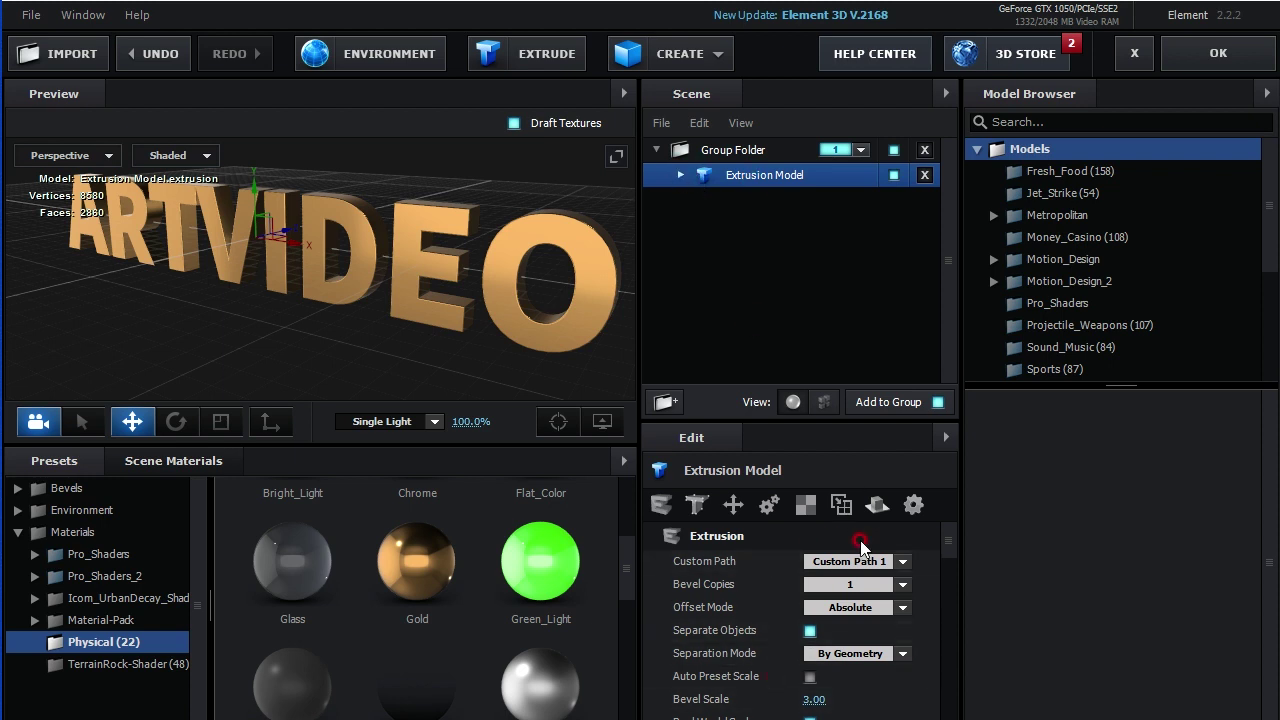
Set the Gold material's extrude depth to 1.21 and adjust the edge expansion
{"action": "left_click_drag", "start_coordinate": [326, 320], "coordinate": [314, 358]}
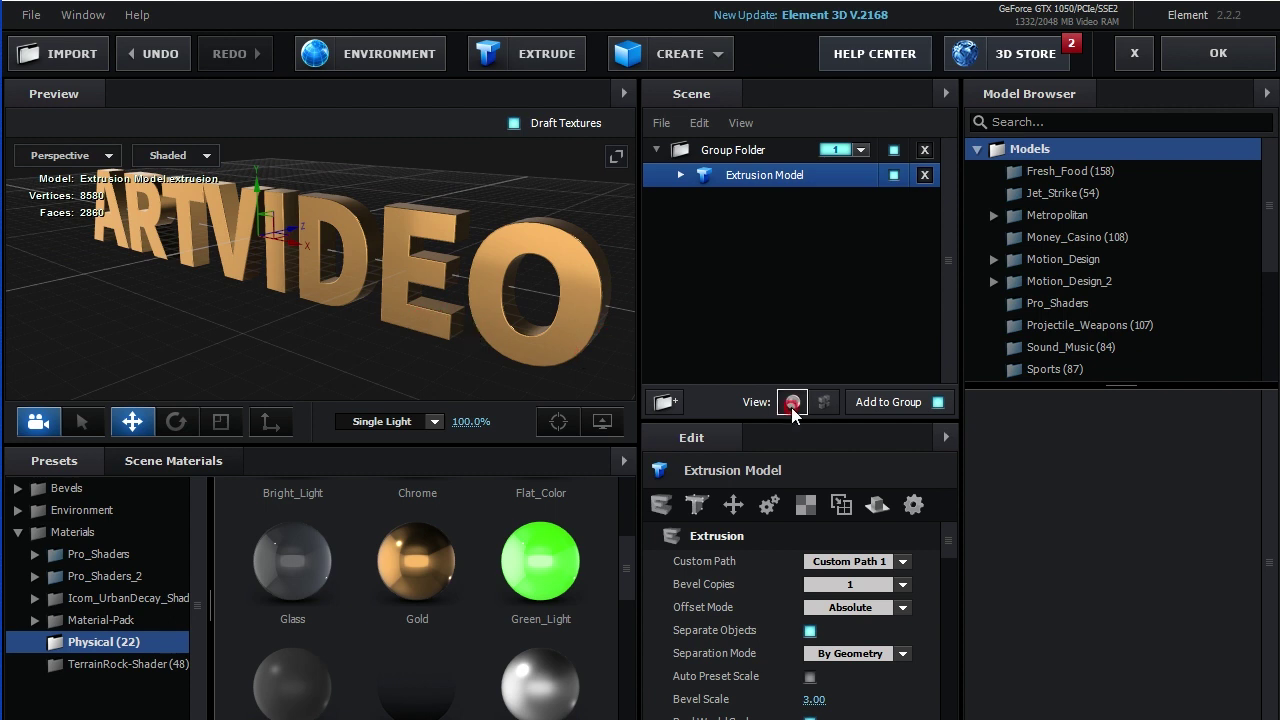
{"action": "left_click", "coordinate": [683, 176]}
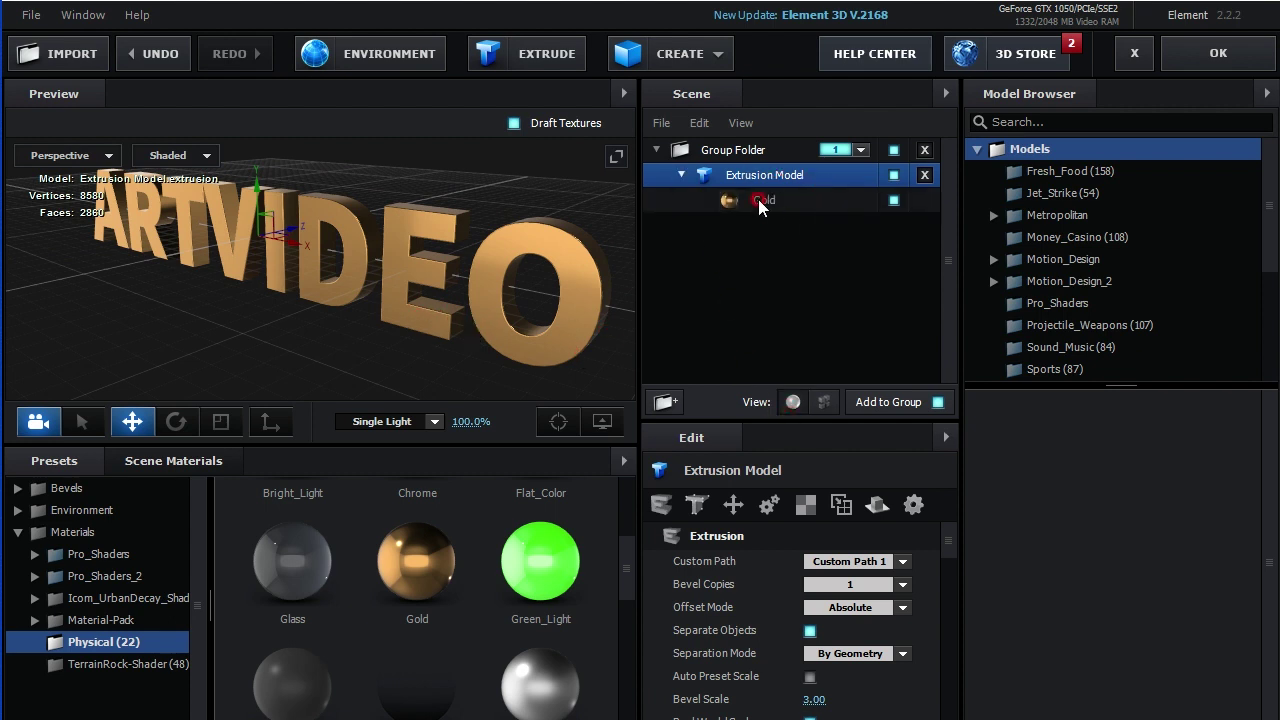
{"action": "left_click", "coordinate": [765, 201]}
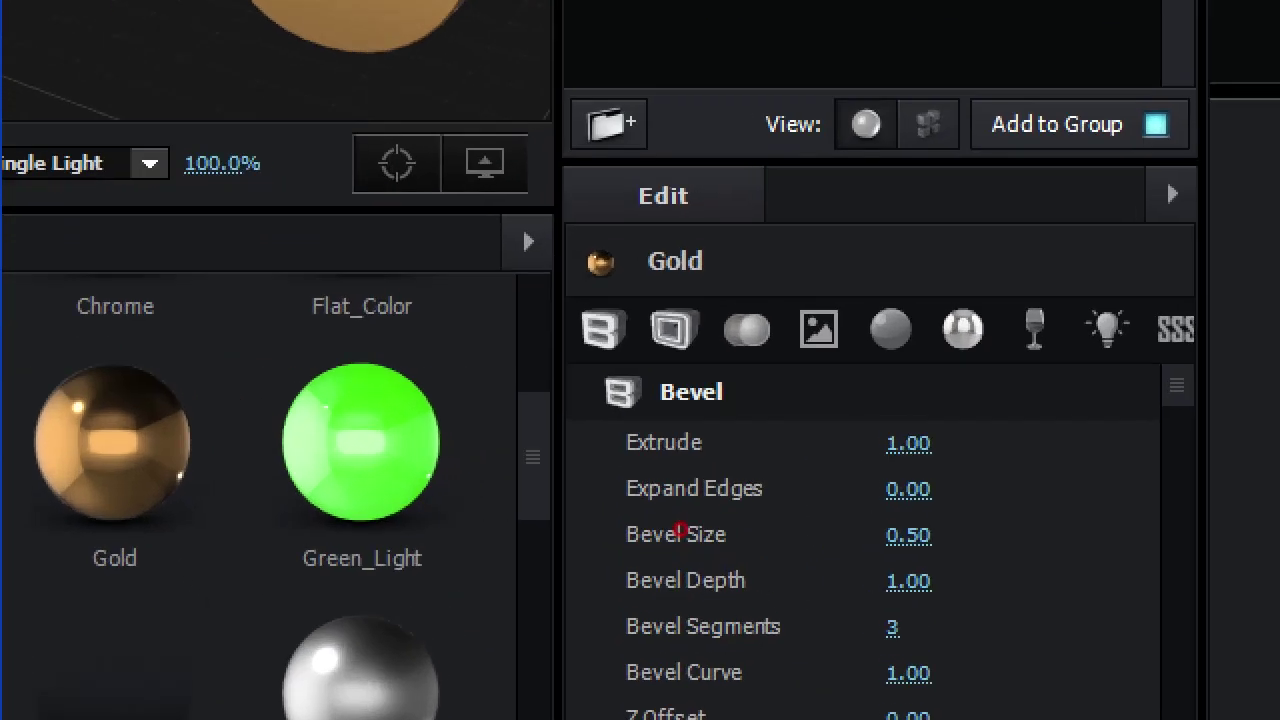
{"action": "left_click", "coordinate": [836, 519]}
{"action": "left_click_drag", "start_coordinate": [1228, 323], "coordinate": [556, 345]}
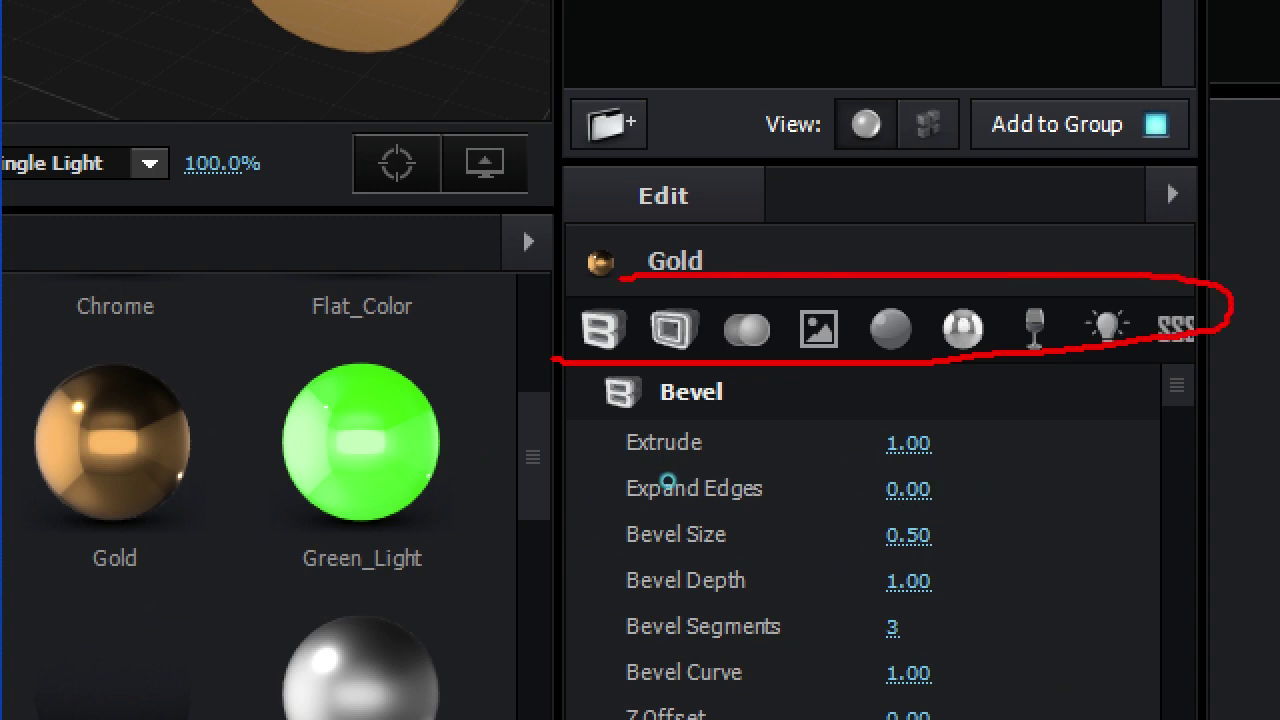
{"action": "left_click_drag", "start_coordinate": [745, 405], "coordinate": [745, 418]}
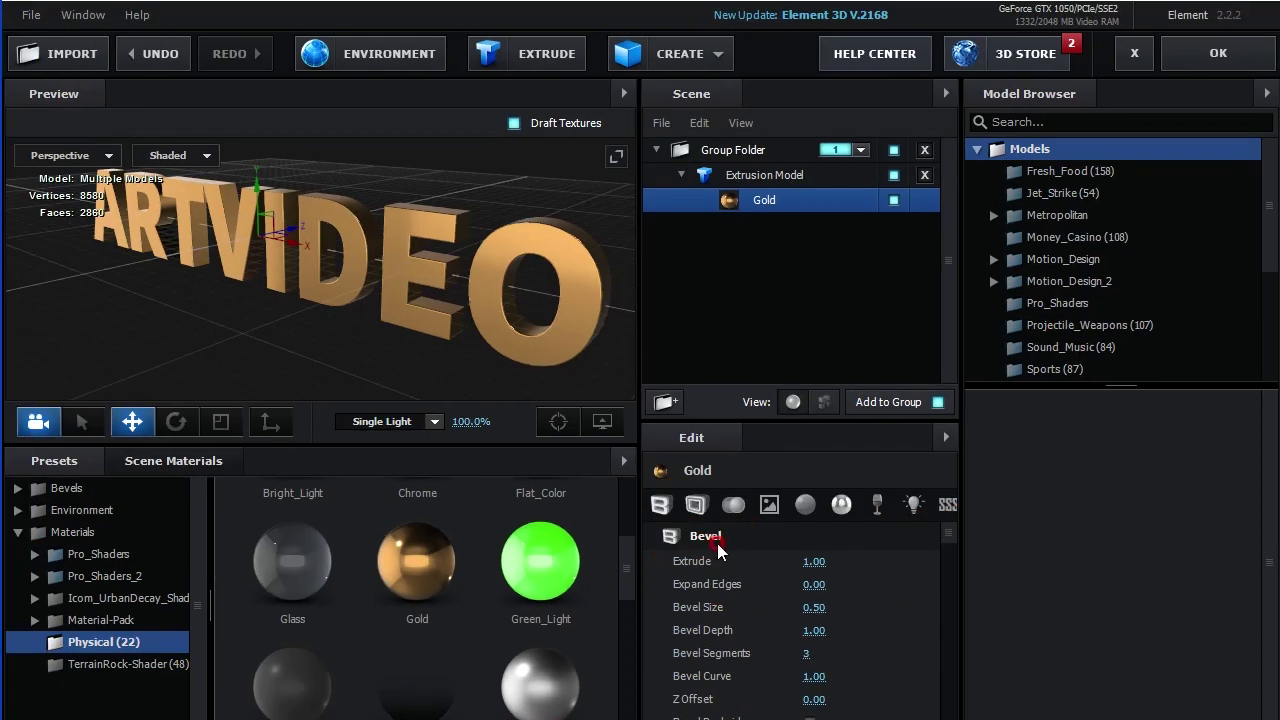
{"action": "left_click_drag", "start_coordinate": [815, 563], "coordinate": [826, 563]}
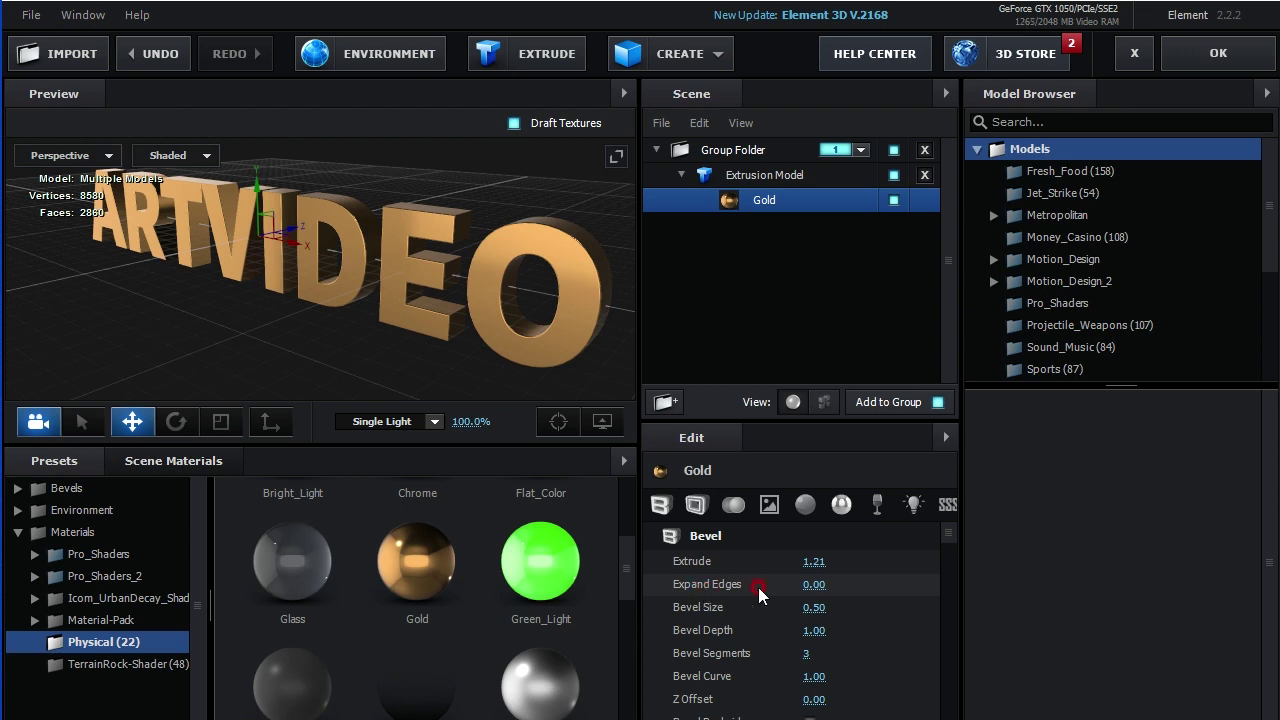
{"action": "left_click_drag", "start_coordinate": [800, 584], "coordinate": [721, 611]}
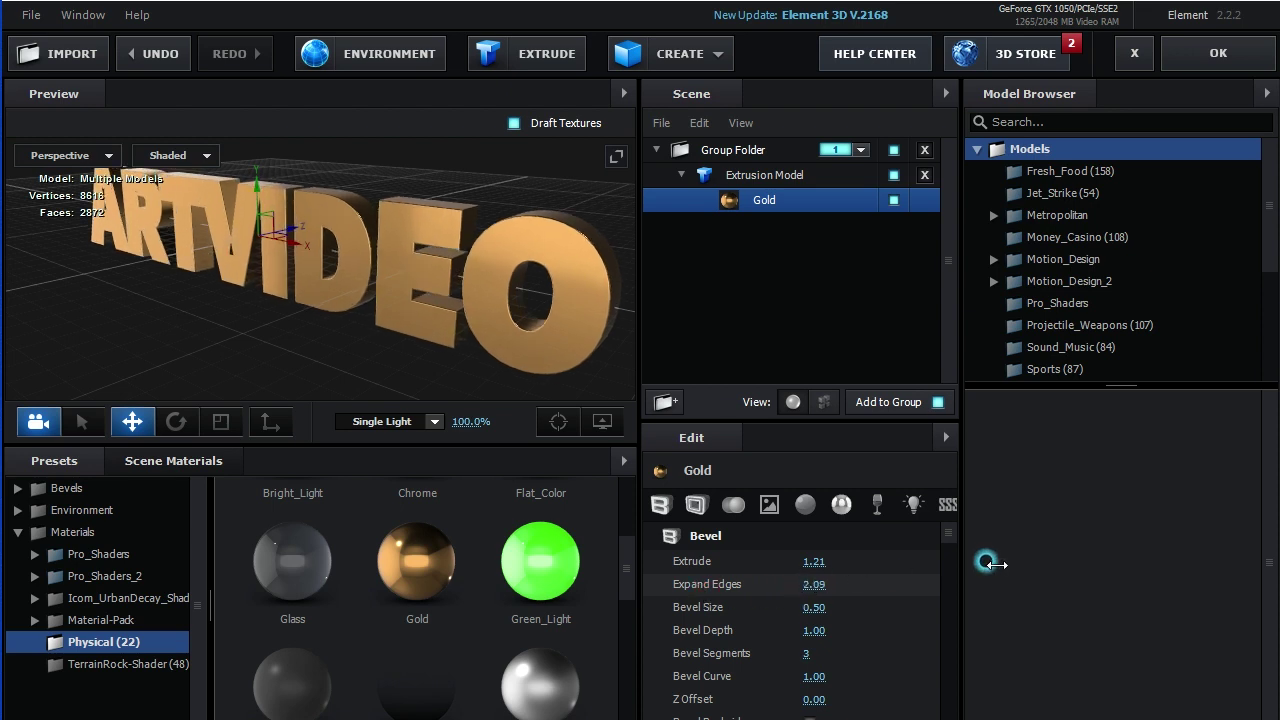
{"action": "mouse_move", "coordinate": [813, 586]}
{"action": "left_mouse_down"}
{"action": "mouse_move", "coordinate": [797, 600]}
{"action": "mouse_move", "coordinate": [886, 594]}
{"action": "left_mouse_up"}
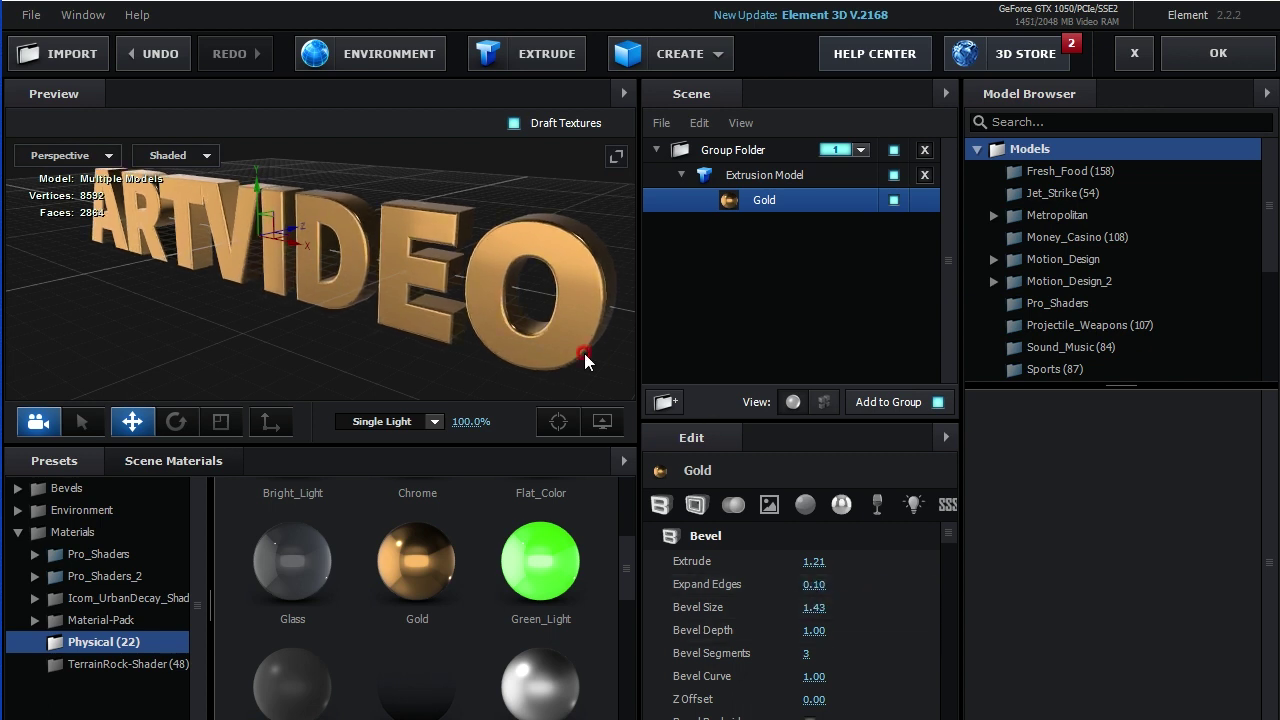
Set bevel size 0.70, bevel depth 1.59 and 9 bevel segments
{"action": "left_click_drag", "start_coordinate": [585, 357], "coordinate": [563, 374]}
{"action": "scroll", "coordinate": [499, 264], "scroll_direction": "up", "scroll_amount": 5}
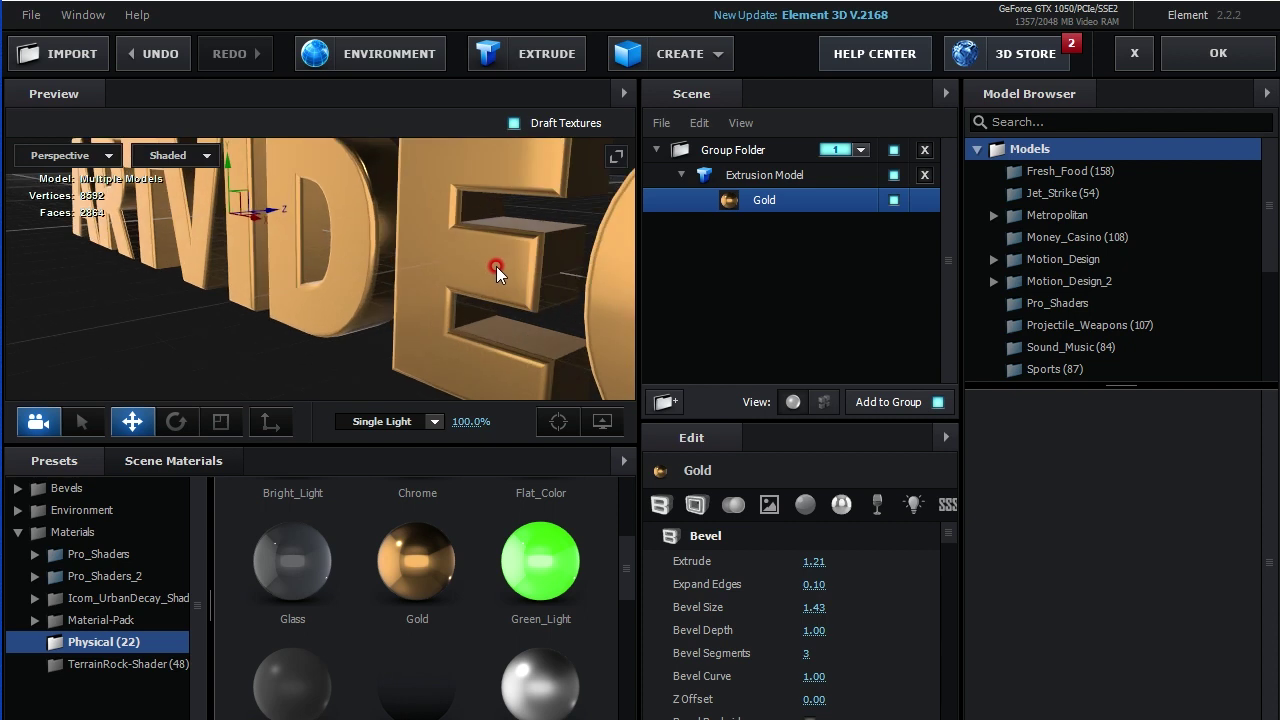
{"action": "scroll", "coordinate": [343, 310], "scroll_direction": "up", "scroll_amount": 3}
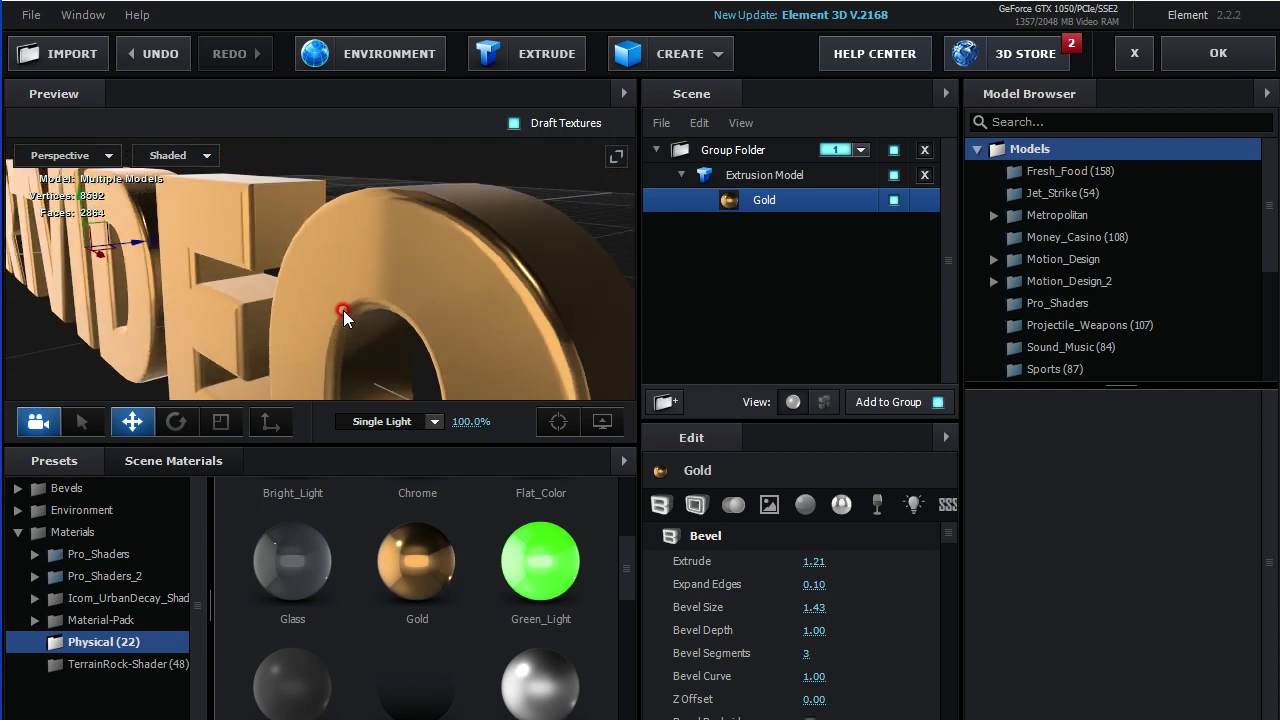
{"action": "left_click_drag", "start_coordinate": [343, 310], "coordinate": [495, 260]}
{"action": "left_click", "coordinate": [813, 604]}
{"action": "left_click_drag", "start_coordinate": [808, 604], "coordinate": [735, 632]}
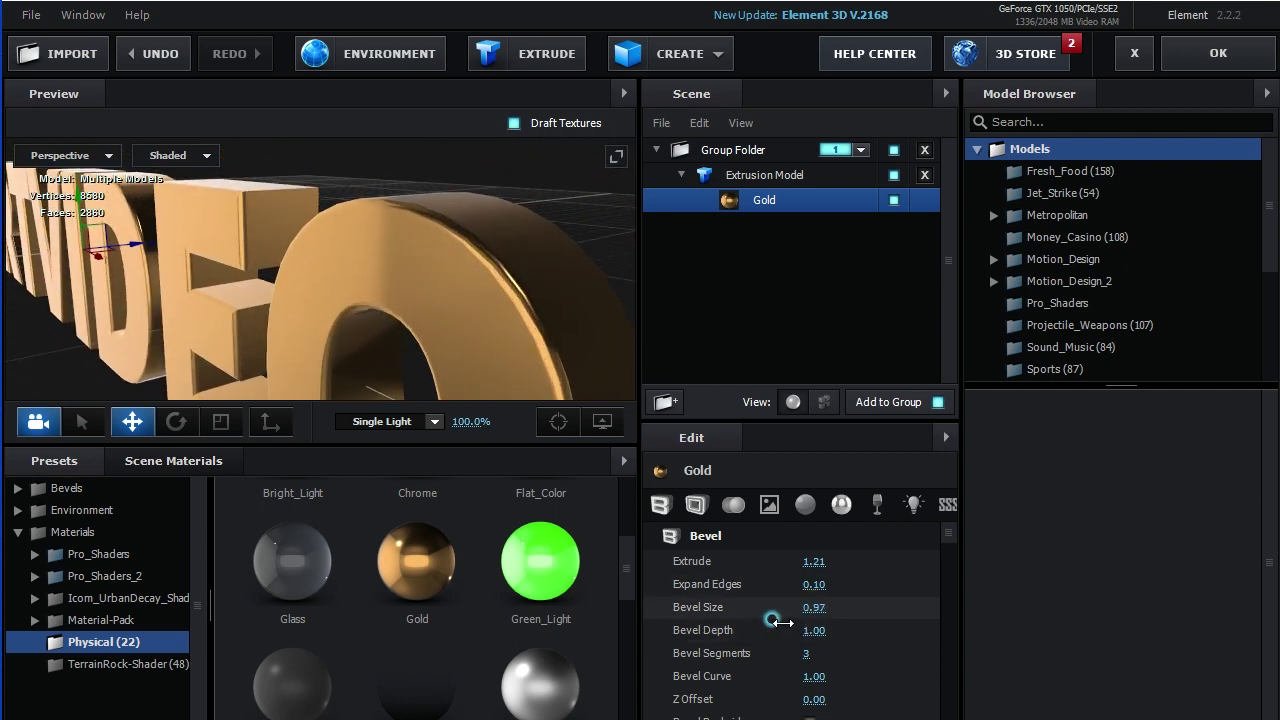
{"action": "left_click", "coordinate": [703, 632]}
{"action": "left_click_drag", "start_coordinate": [812, 630], "coordinate": [862, 628]}
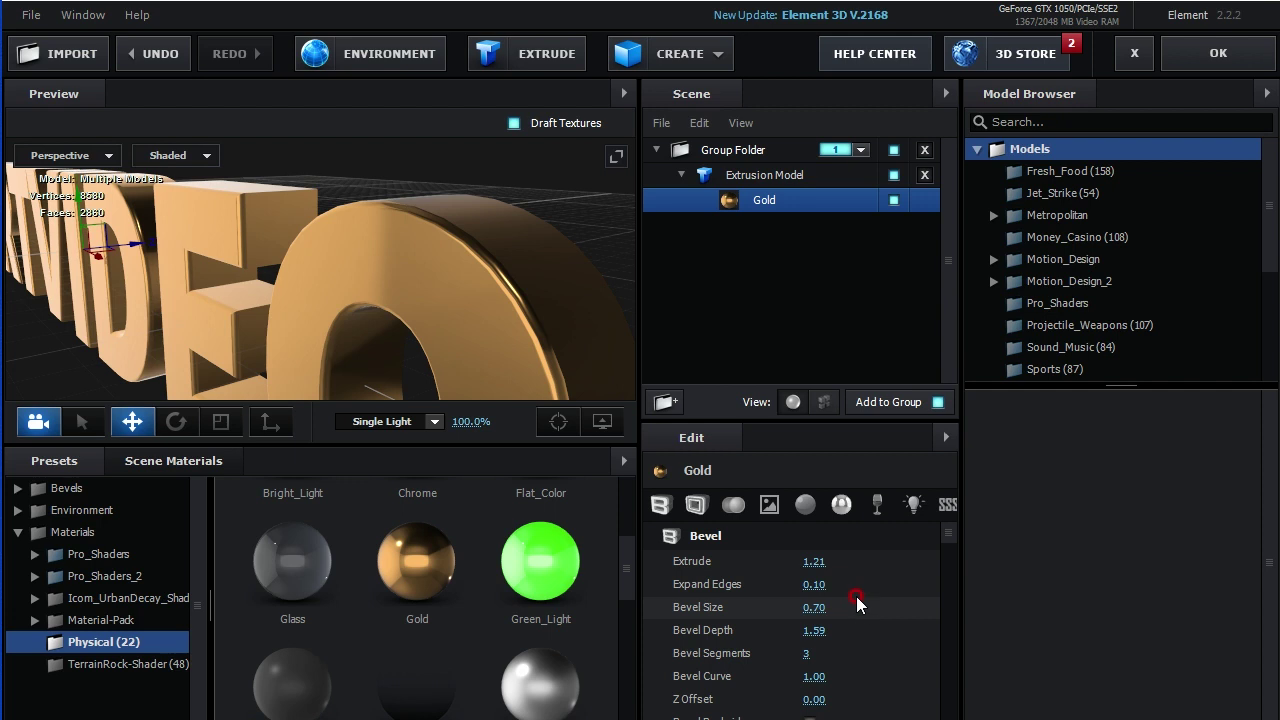
{"action": "mouse_move", "coordinate": [797, 653]}
{"action": "left_mouse_down"}
{"action": "mouse_move", "coordinate": [830, 650]}
{"action": "mouse_move", "coordinate": [814, 651]}
{"action": "left_mouse_up"}
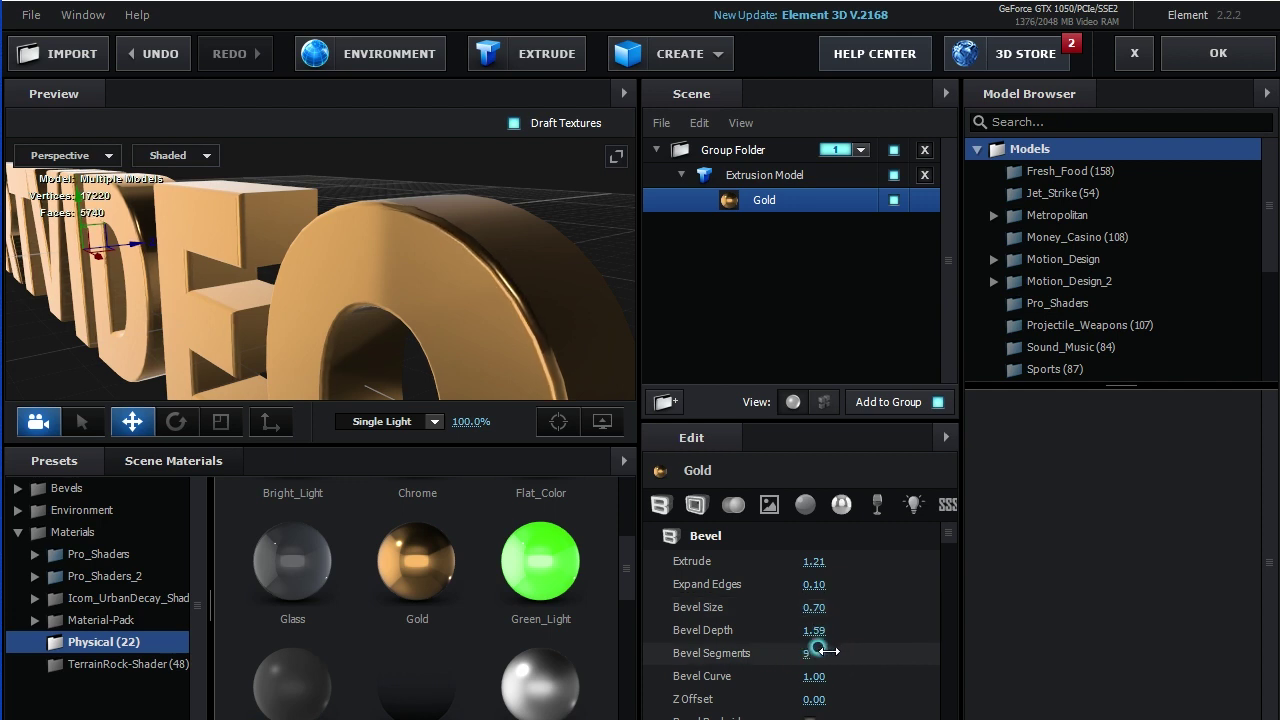
Try bevel curve and Z offset changes, then enable Bevel Backside on the letters
{"action": "scroll", "coordinate": [814, 651], "scroll_direction": "down", "scroll_amount": 2}
{"action": "mouse_move", "coordinate": [808, 606]}
{"action": "left_mouse_down"}
{"action": "mouse_move", "coordinate": [708, 622]}
{"action": "mouse_move", "coordinate": [855, 622]}
{"action": "left_mouse_up"}
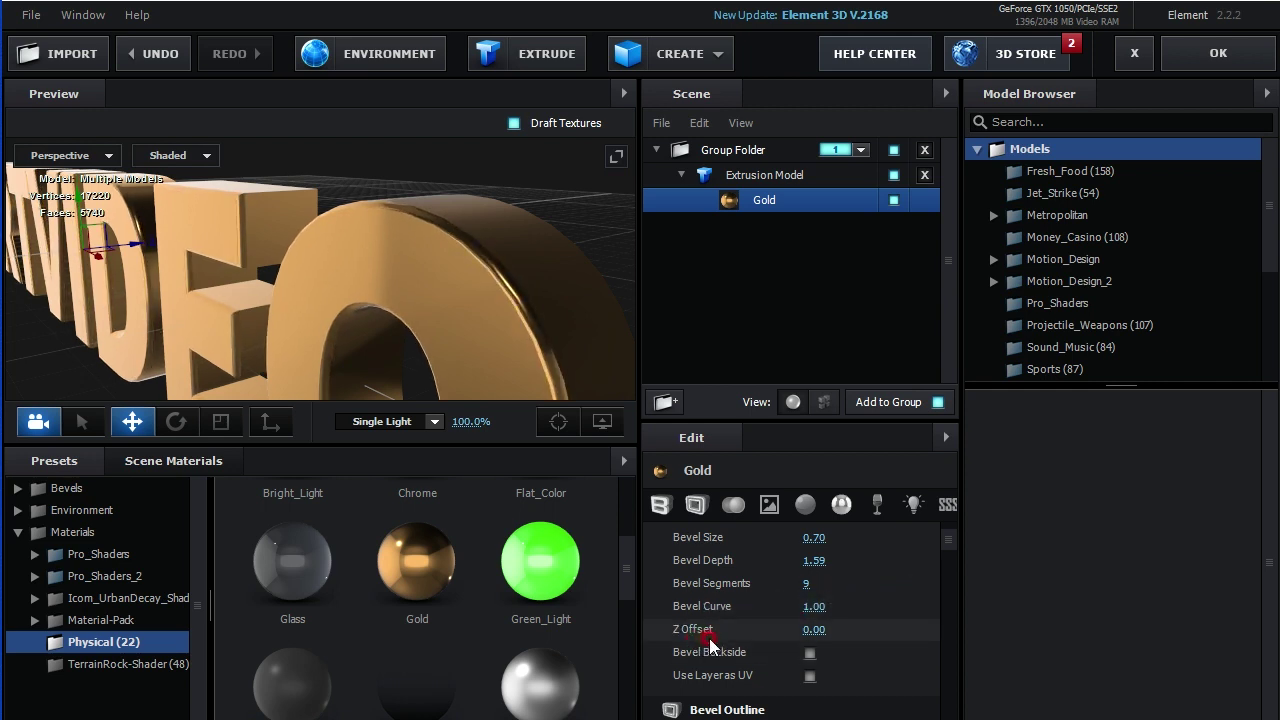
{"action": "left_click_drag", "start_coordinate": [815, 629], "coordinate": [797, 642]}
{"action": "key", "text": "ctrl+z"}
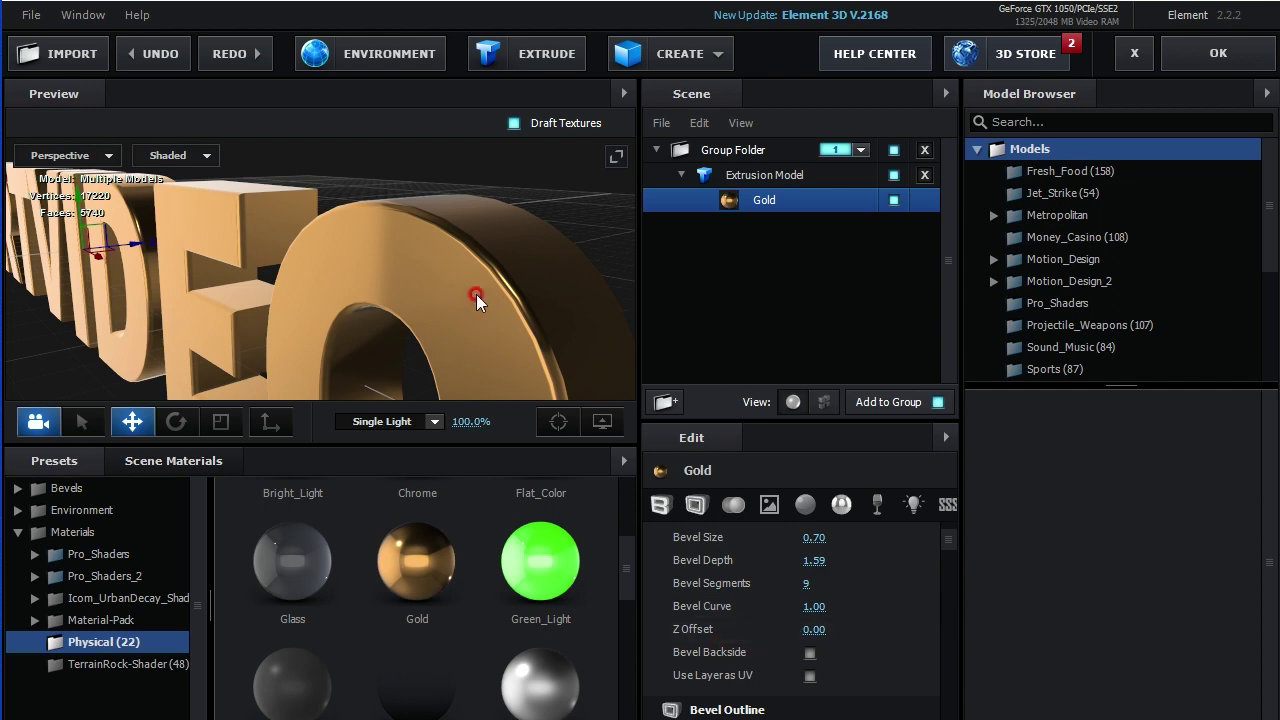
{"action": "left_click_drag", "start_coordinate": [476, 294], "coordinate": [430, 297]}
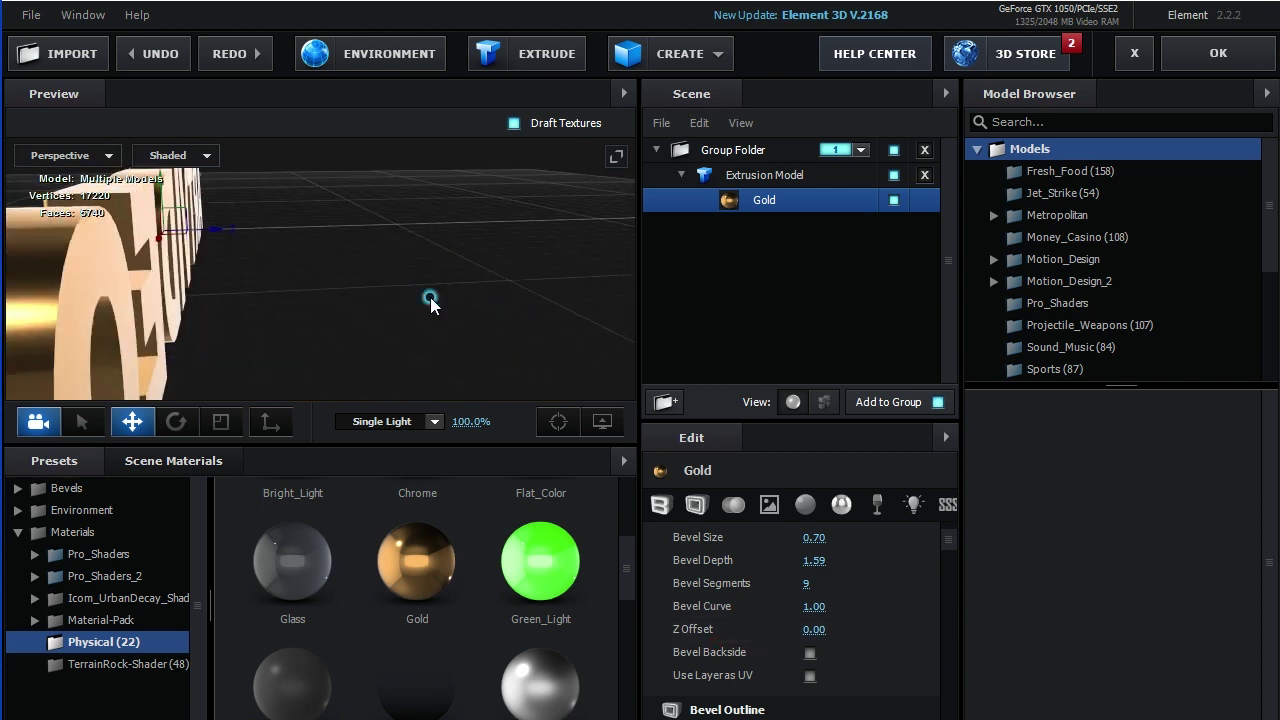
{"action": "left_click", "coordinate": [810, 653]}
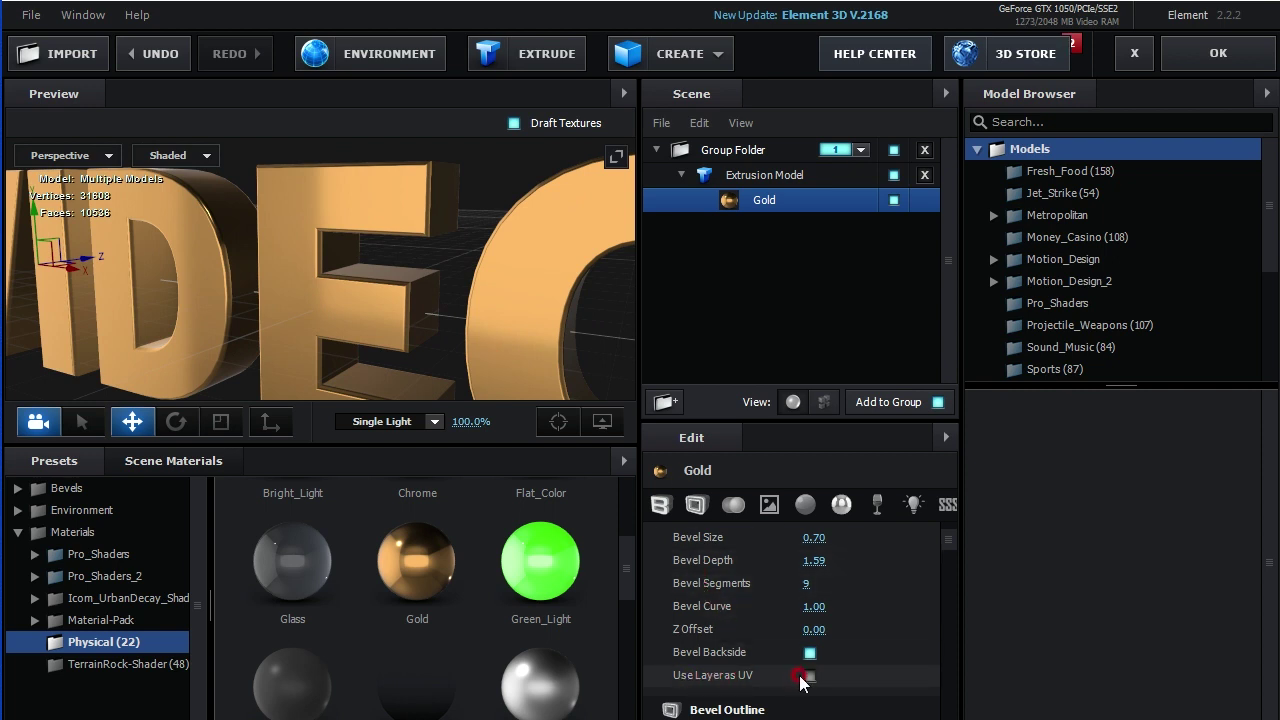
{"action": "left_click", "coordinate": [811, 676]}
{"action": "left_click", "coordinate": [812, 677]}
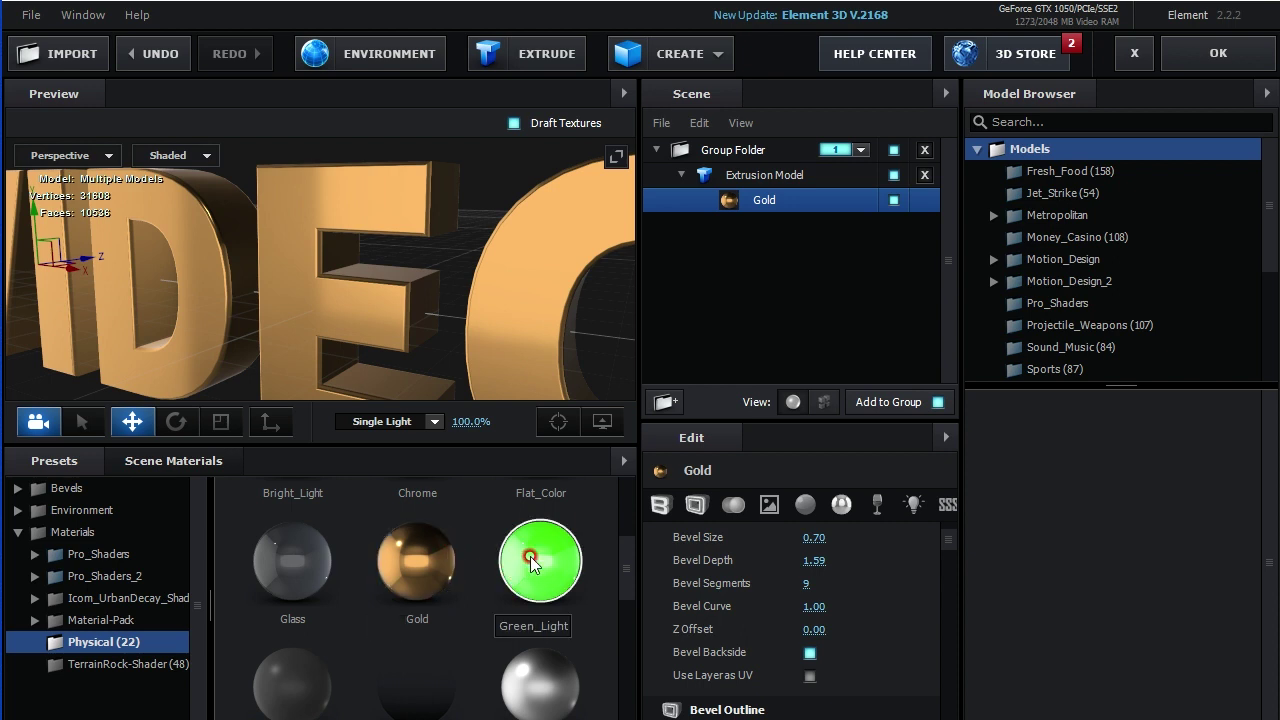
{"action": "mouse_move", "coordinate": [632, 567]}
{"action": "left_mouse_down"}
{"action": "mouse_move", "coordinate": [629, 509]}
{"action": "mouse_move", "coordinate": [634, 586]}
{"action": "left_mouse_up"}
{"action": "mouse_move", "coordinate": [459, 219]}
{"action": "left_mouse_down"}
{"action": "mouse_move", "coordinate": [394, 249]}
{"action": "mouse_move", "coordinate": [462, 237]}
{"action": "mouse_move", "coordinate": [393, 262]}
{"action": "left_mouse_up"}
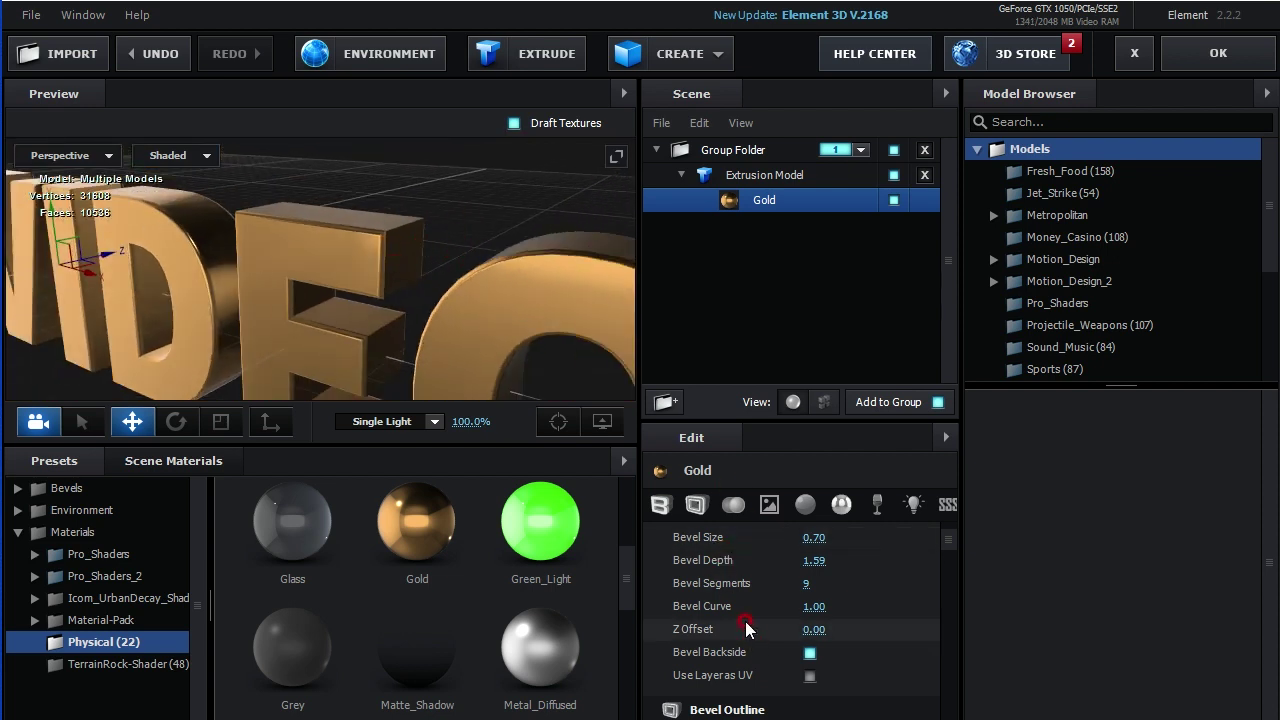
{"action": "scroll", "coordinate": [745, 614], "scroll_direction": "down", "scroll_amount": 5}
Enable Bevel Outline with Outline Width 2.22 and Inside Bevel 192%
{"action": "left_click", "coordinate": [810, 596]}
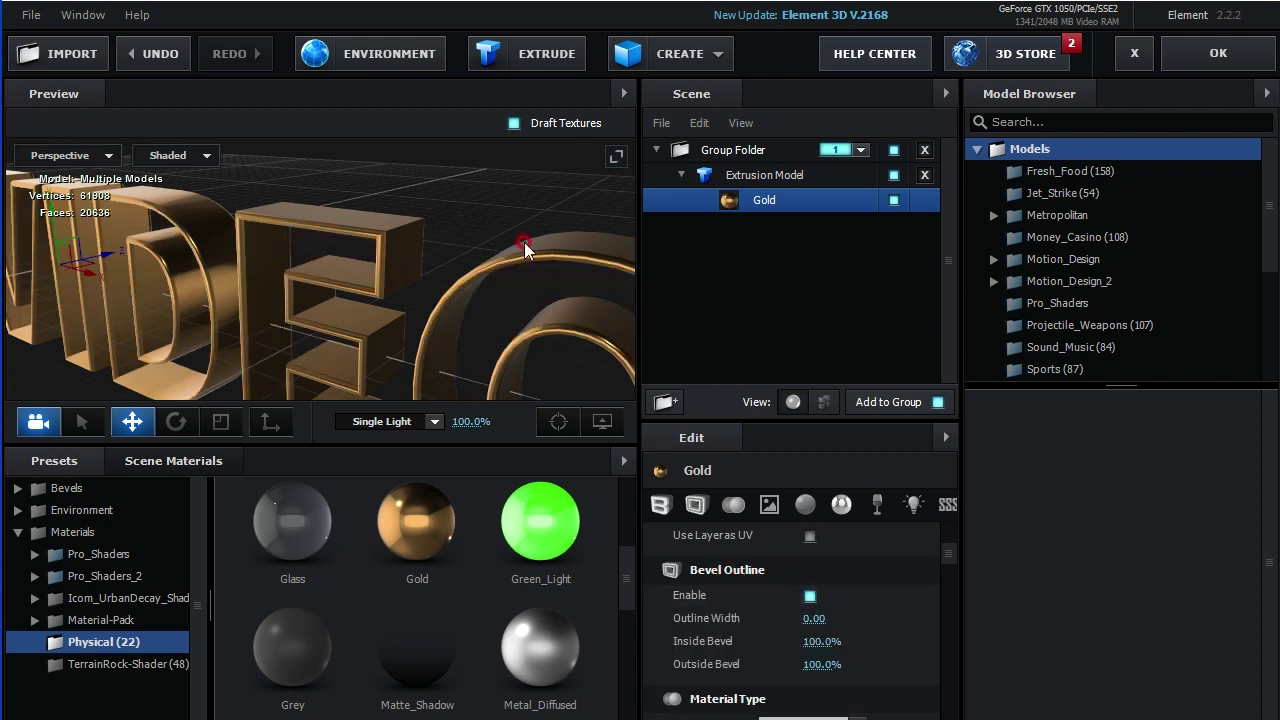
{"action": "left_click_drag", "start_coordinate": [486, 233], "coordinate": [495, 207]}
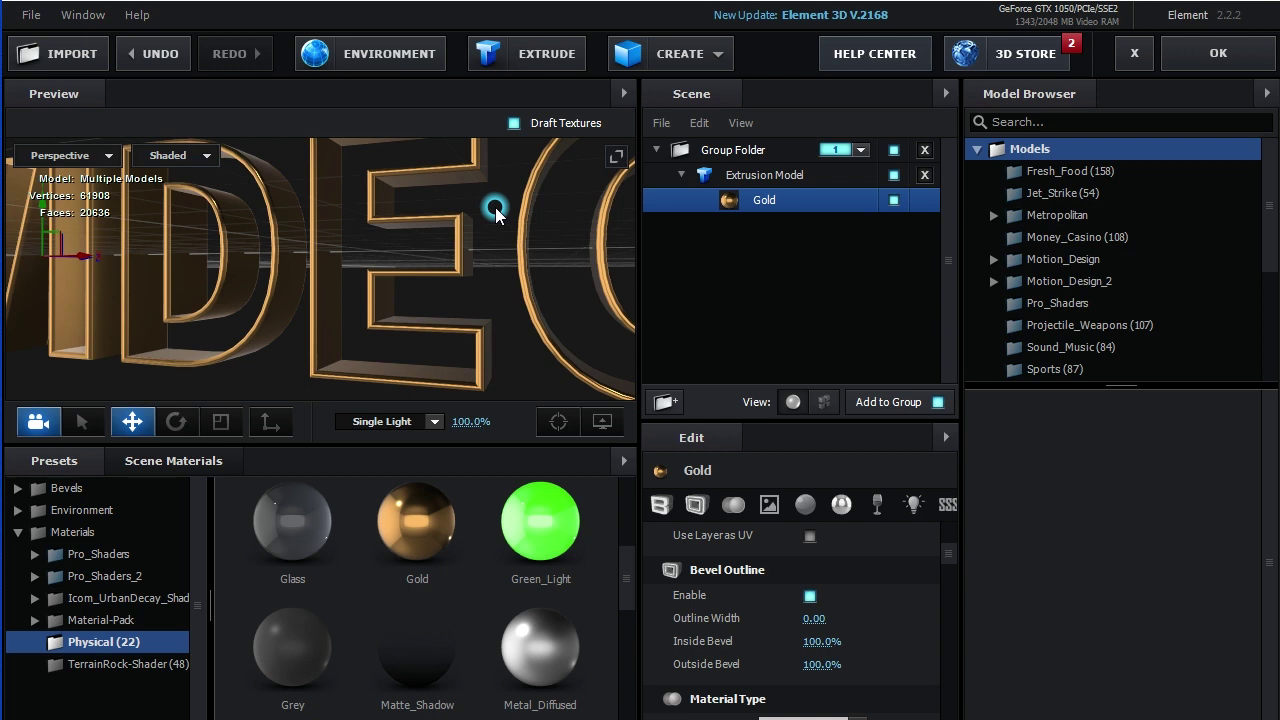
{"action": "scroll", "coordinate": [477, 369], "scroll_direction": "down", "scroll_amount": 3}
{"action": "left_click", "coordinate": [657, 599]}
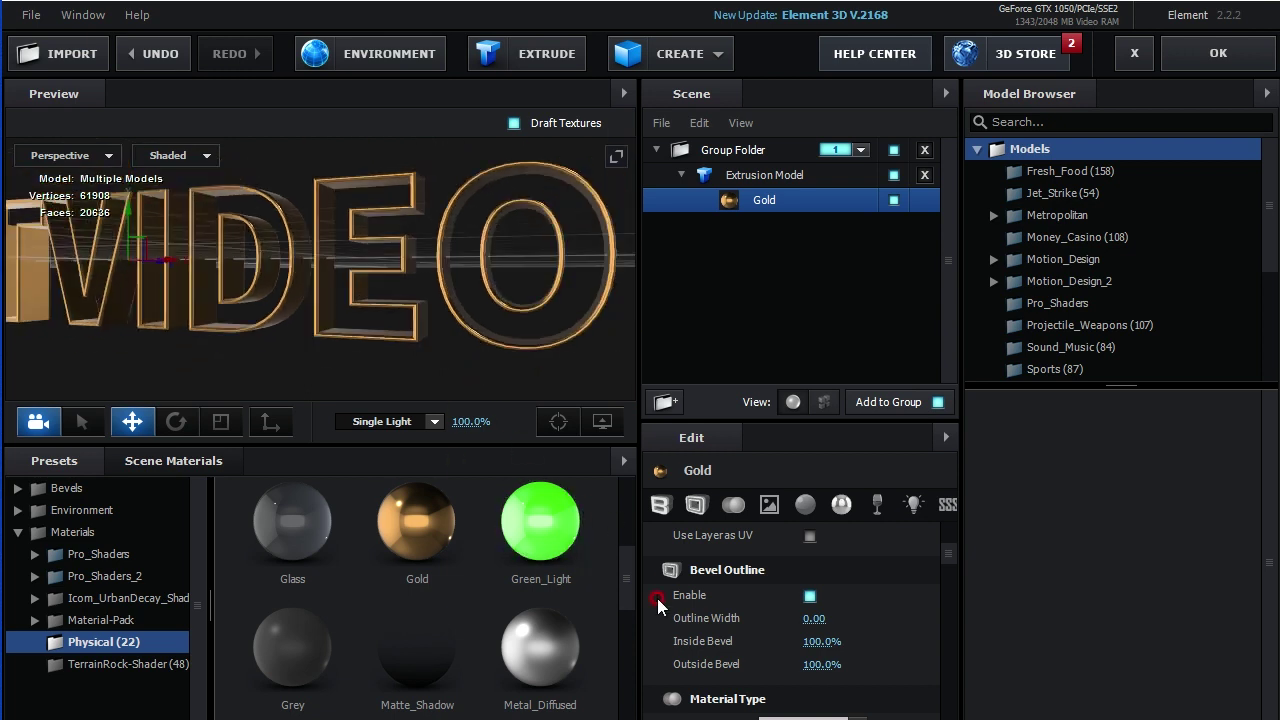
{"action": "mouse_move", "coordinate": [813, 618]}
{"action": "left_mouse_down"}
{"action": "mouse_move", "coordinate": [998, 591]}
{"action": "mouse_move", "coordinate": [930, 592]}
{"action": "left_mouse_up"}
{"action": "left_click_drag", "start_coordinate": [795, 640], "coordinate": [831, 646]}
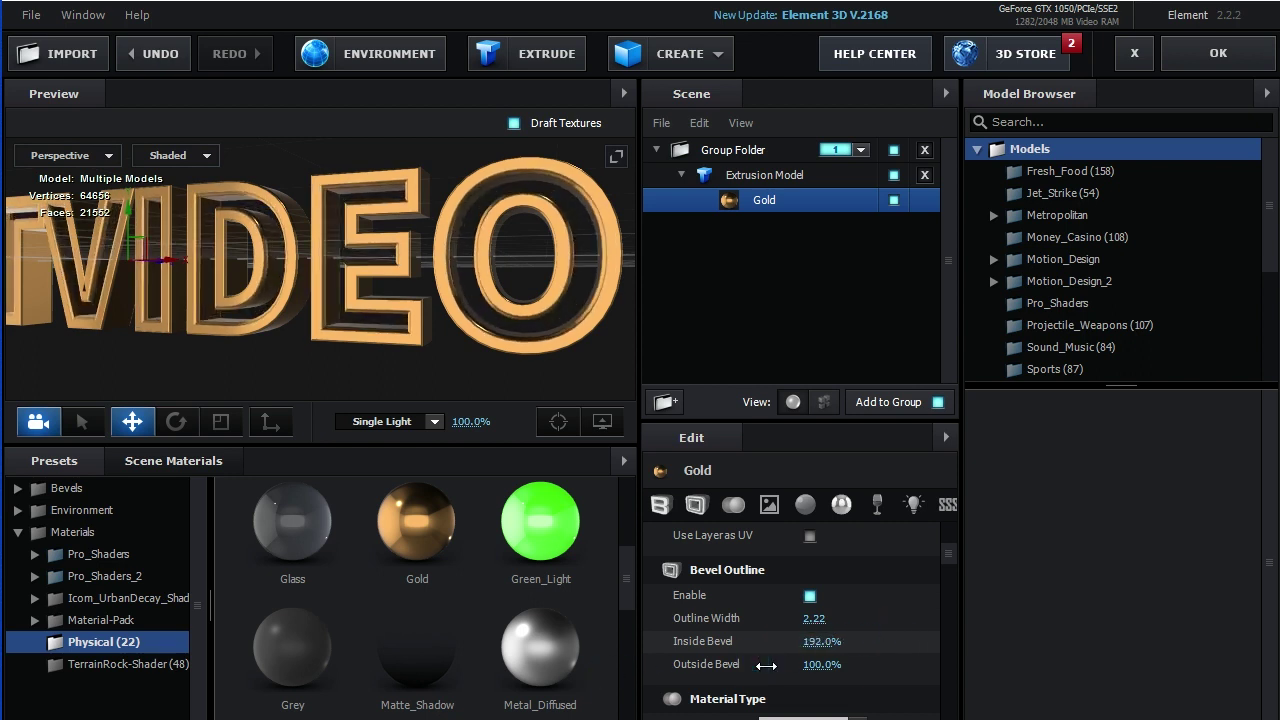
{"action": "left_click_drag", "start_coordinate": [463, 380], "coordinate": [433, 375]}
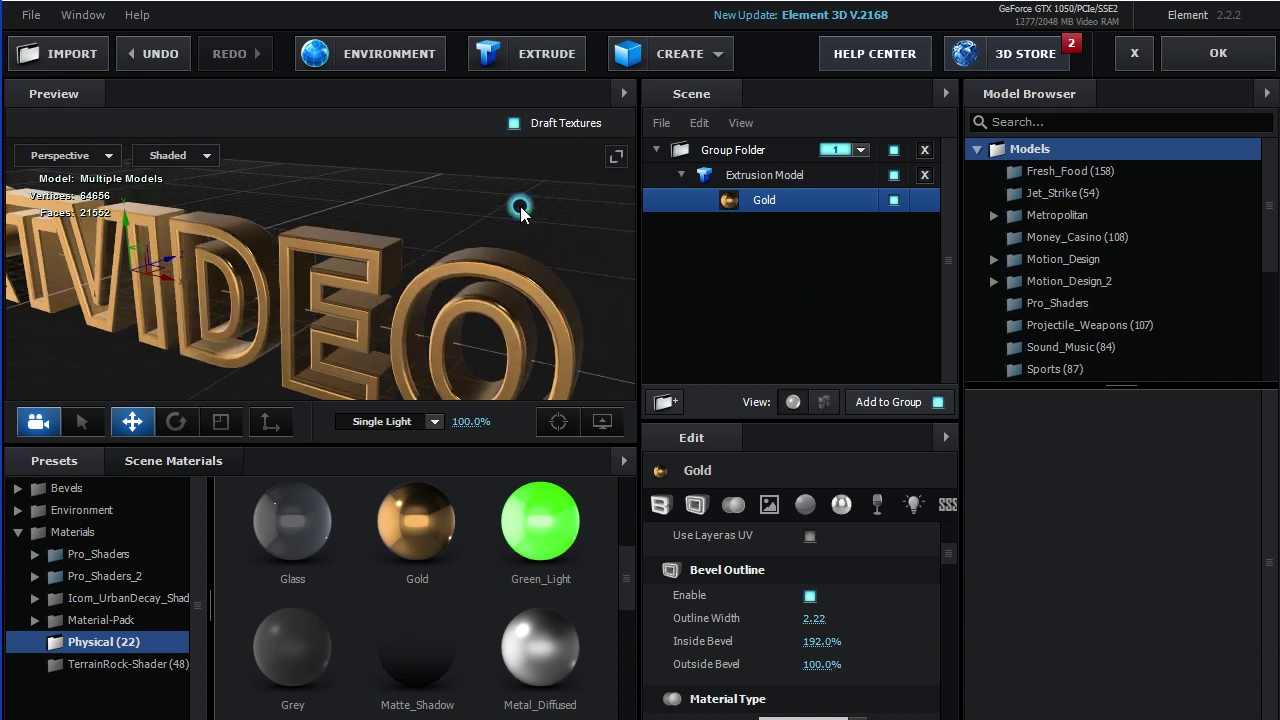
{"action": "left_click_drag", "start_coordinate": [512, 216], "coordinate": [339, 316]}
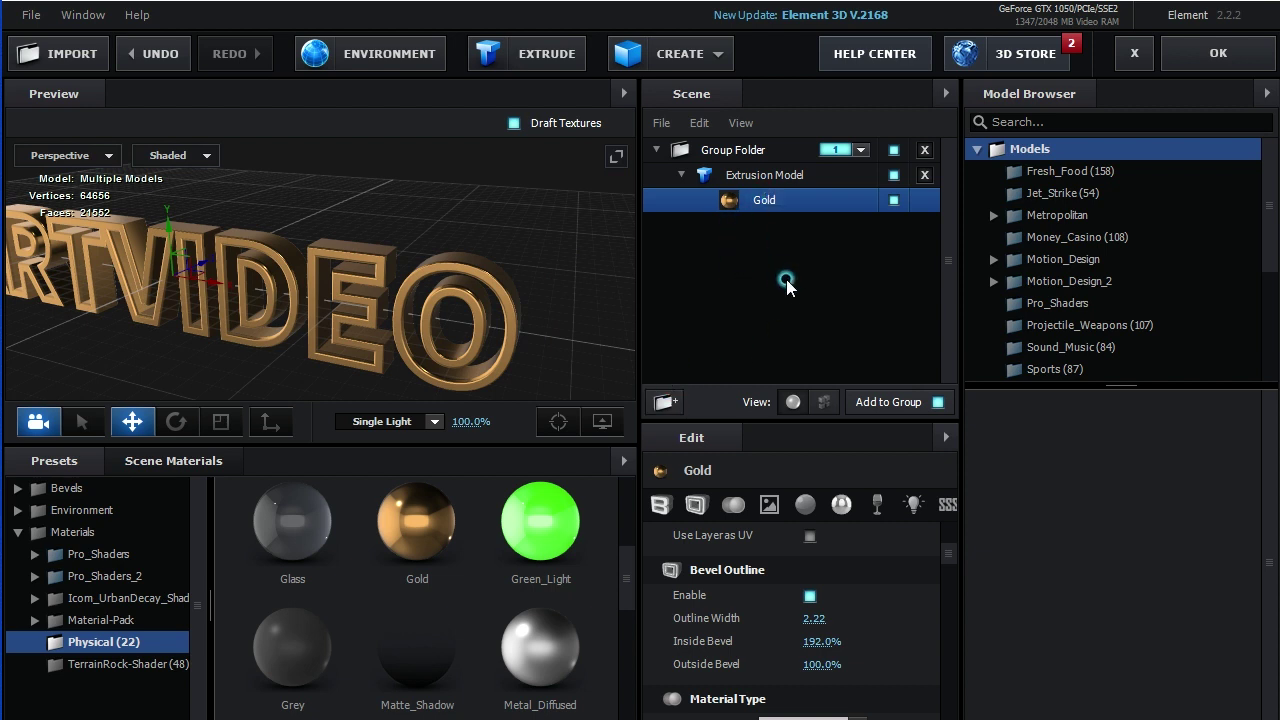
Duplicate the Gold material as Gold copy and set Bevel Copies to 2
{"action": "right_click", "coordinate": [767, 205]}
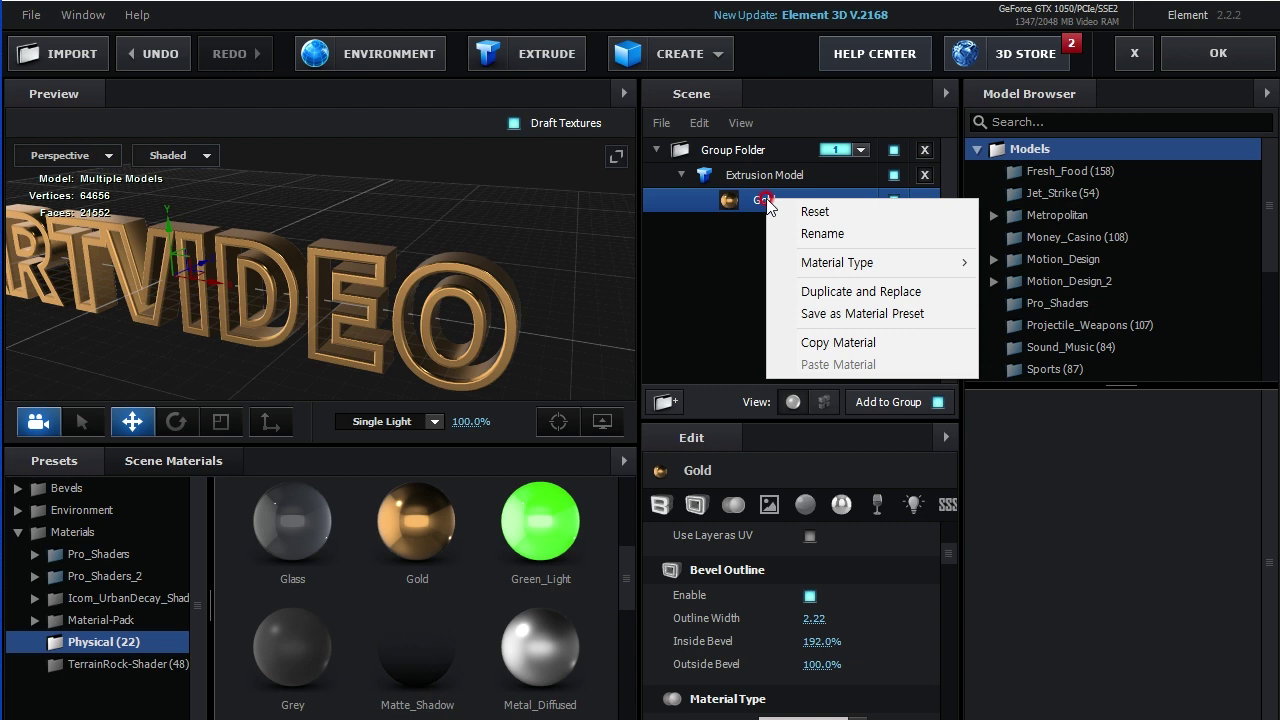
{"action": "left_click", "coordinate": [847, 292]}
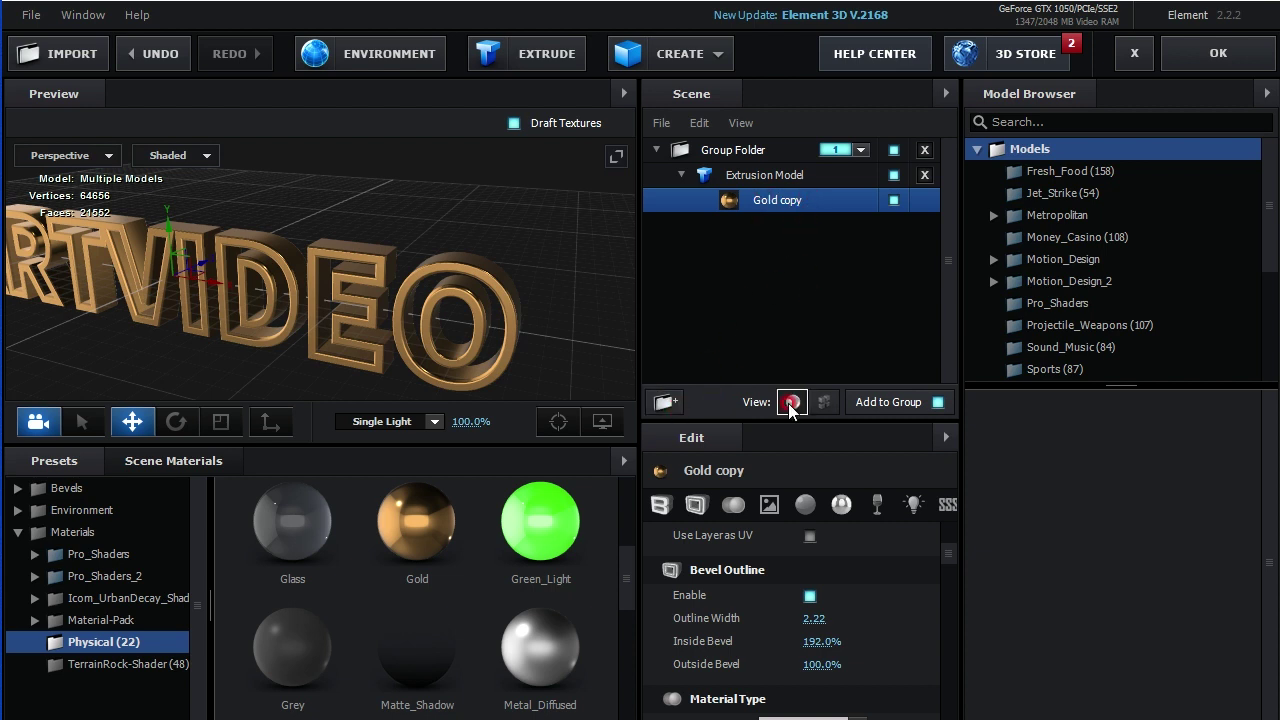
{"action": "left_click", "coordinate": [732, 178]}
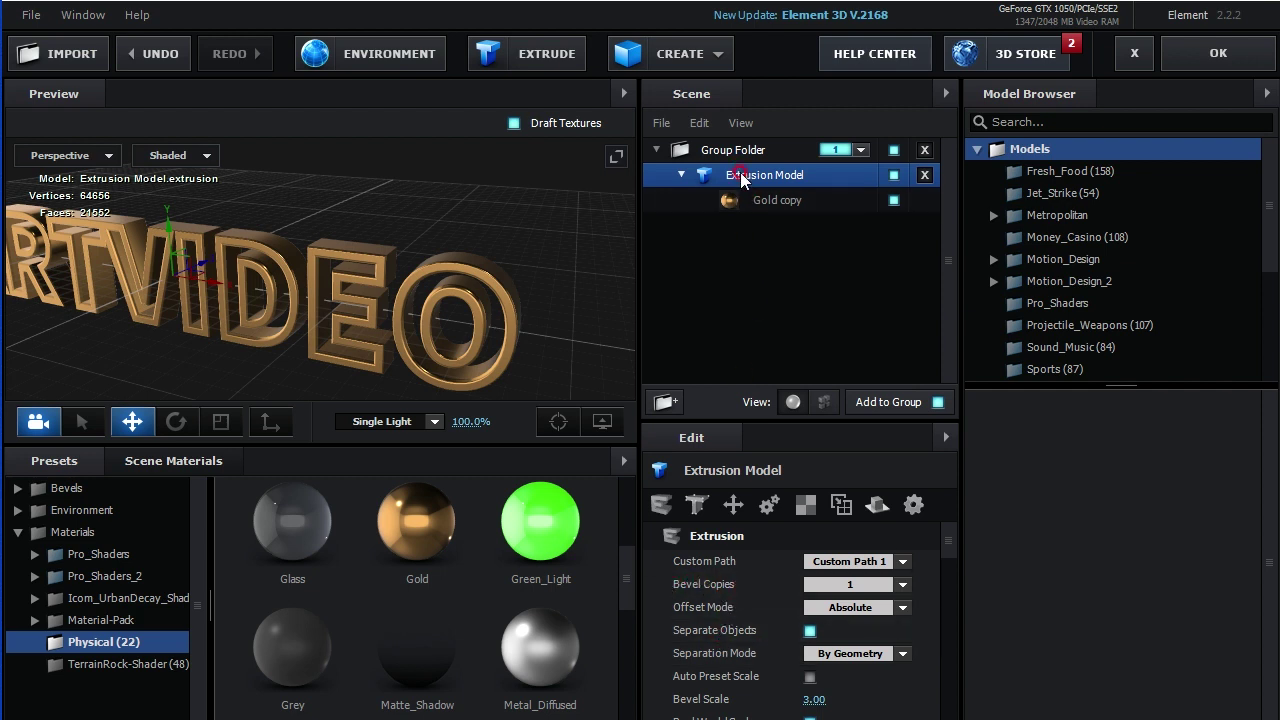
{"action": "left_click", "coordinate": [903, 584]}
{"action": "left_click", "coordinate": [849, 614]}
Apply the Metal_Diffused material to Bevel 2 for silver letter faces
{"action": "left_click", "coordinate": [759, 271]}
{"action": "left_click", "coordinate": [769, 225]}
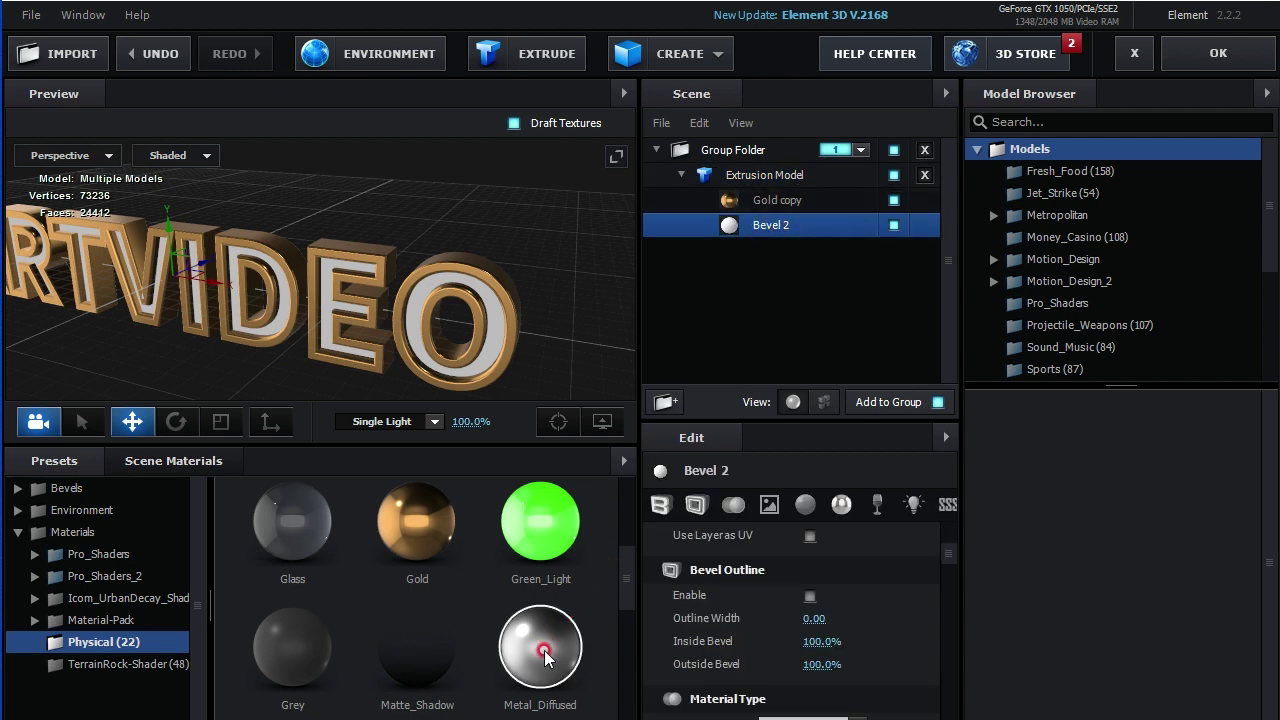
{"action": "left_click_drag", "start_coordinate": [543, 651], "coordinate": [763, 237]}
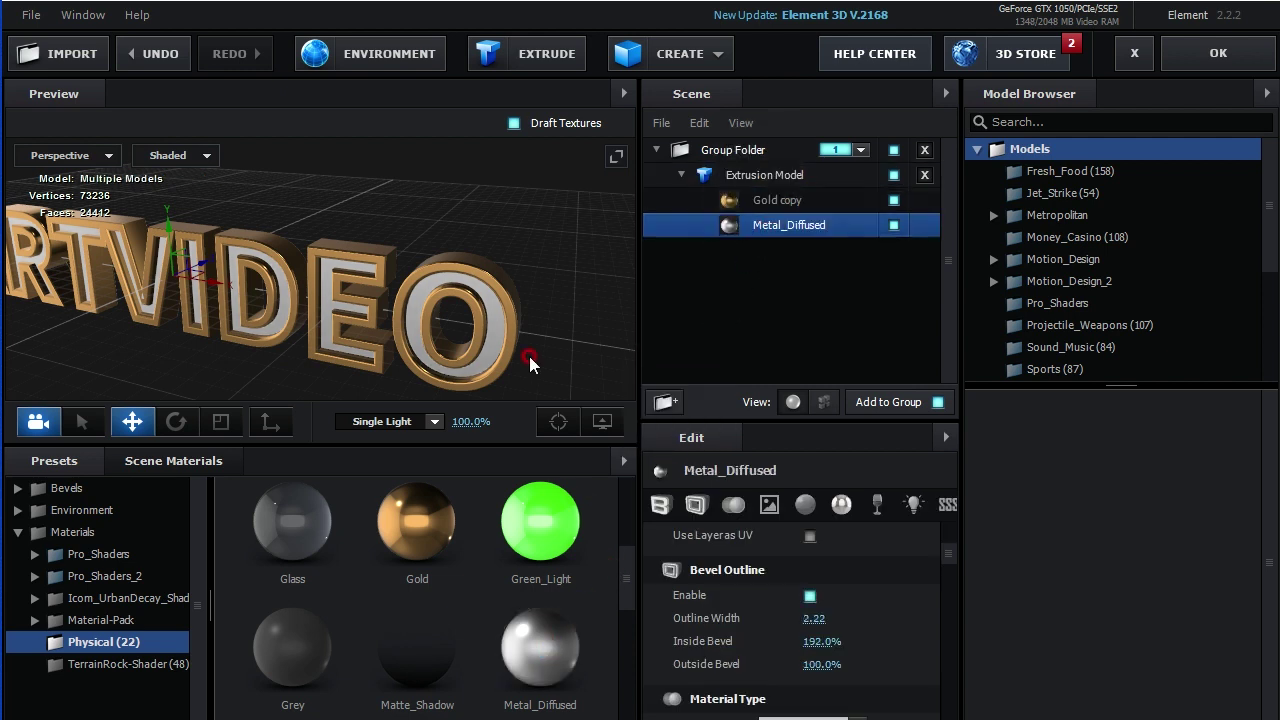
{"action": "left_click_drag", "start_coordinate": [531, 363], "coordinate": [440, 278]}
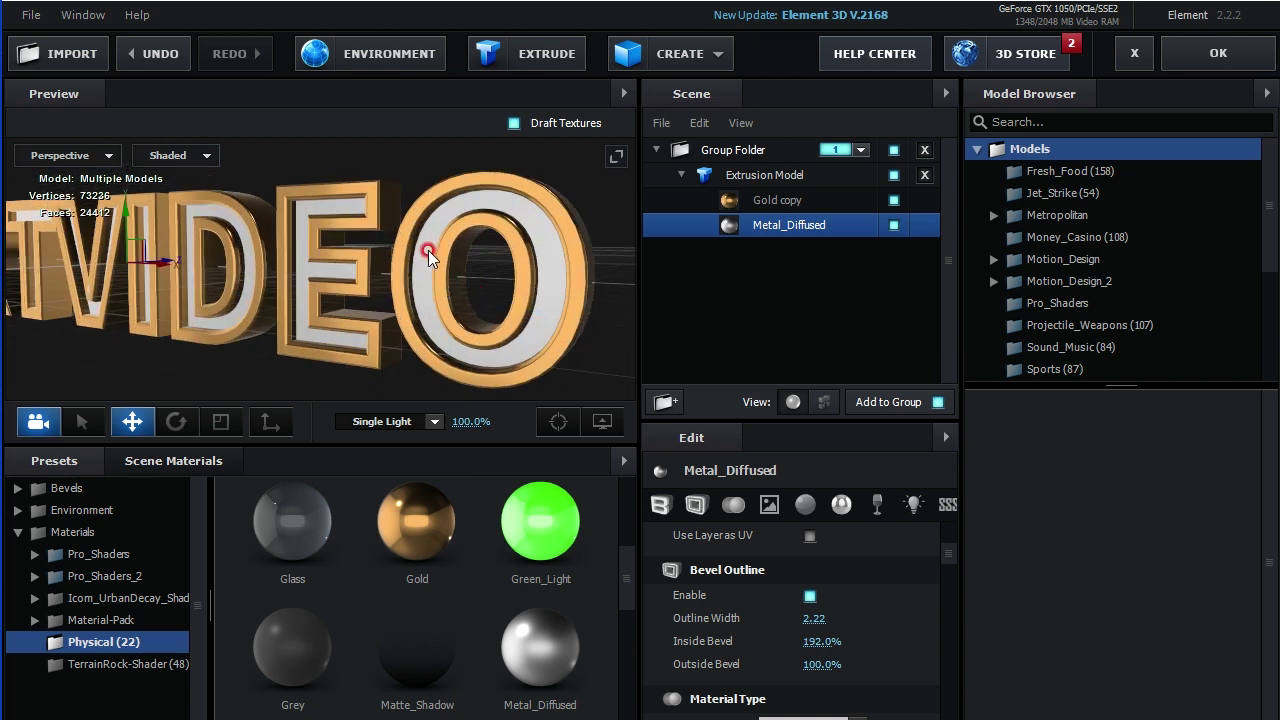
{"action": "mouse_move", "coordinate": [428, 160]}
{"action": "left_mouse_down"}
{"action": "mouse_move", "coordinate": [375, 198]}
{"action": "mouse_move", "coordinate": [447, 177]}
{"action": "left_mouse_up"}
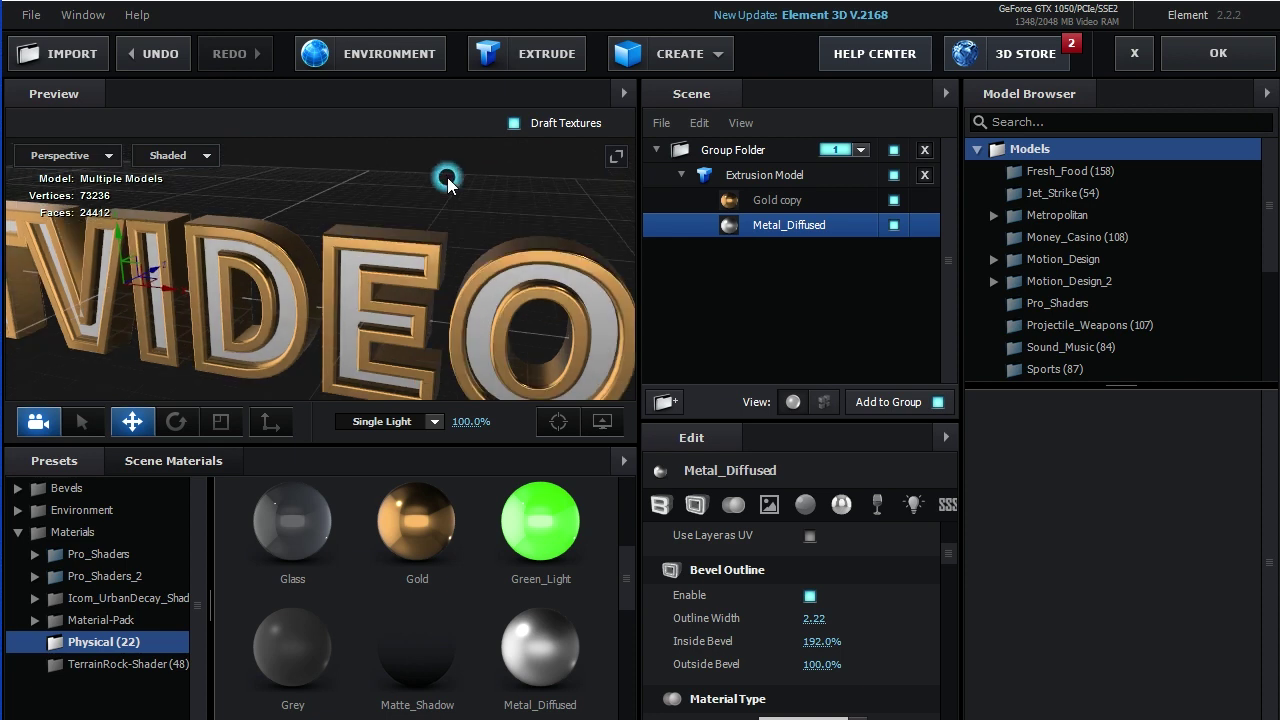
Apply the Gold_Rim bevel preset from Bevels > Physical to the VIDEO text
{"action": "left_click", "coordinate": [72, 490]}
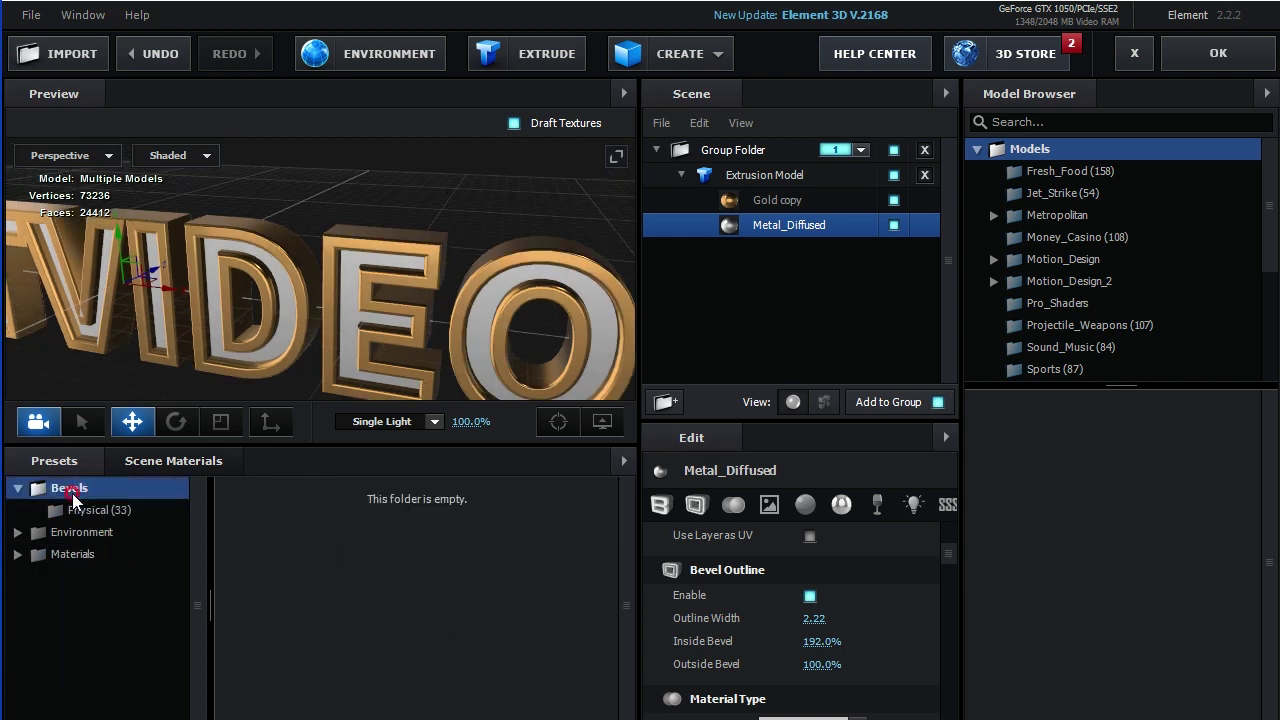
{"action": "left_click", "coordinate": [72, 507]}
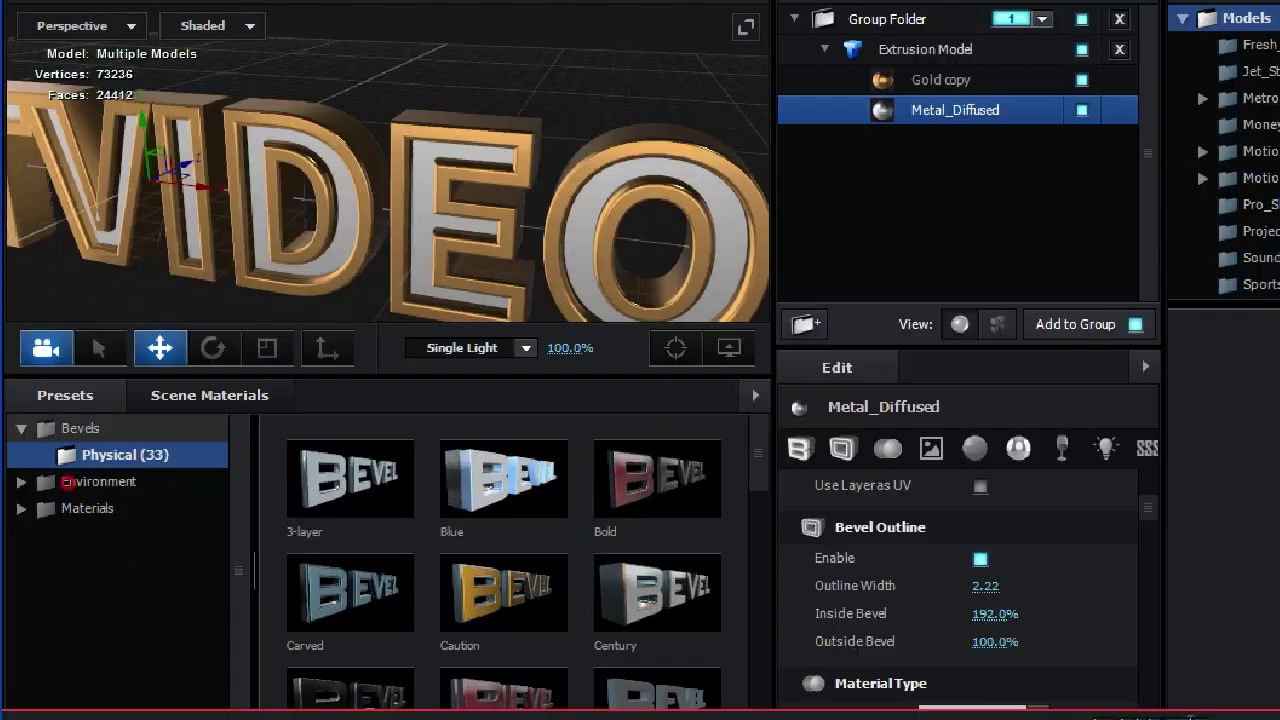
{"action": "mouse_move", "coordinate": [186, 334]}
{"action": "left_mouse_down"}
{"action": "mouse_move", "coordinate": [148, 340]}
{"action": "mouse_move", "coordinate": [165, 410]}
{"action": "mouse_move", "coordinate": [279, 432]}
{"action": "left_mouse_up"}
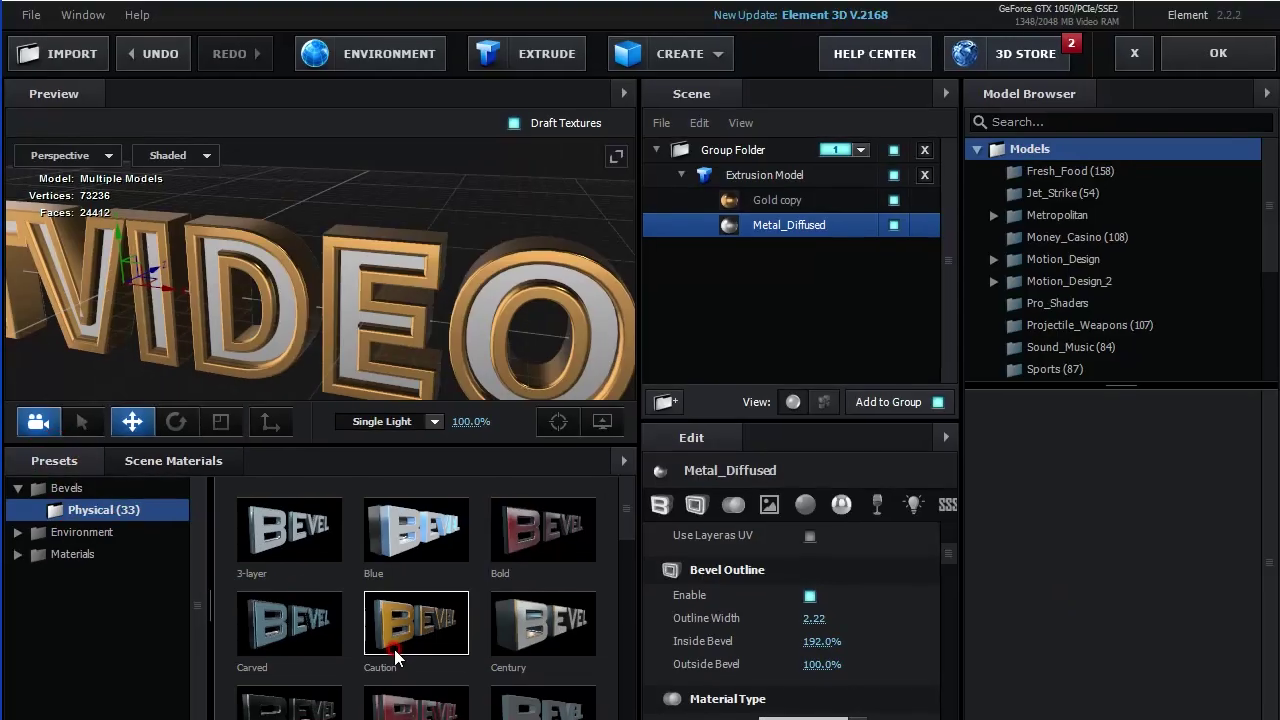
{"action": "scroll", "coordinate": [572, 592], "scroll_direction": "down", "scroll_amount": 1}
{"action": "scroll", "coordinate": [570, 590], "scroll_direction": "down", "scroll_amount": 2}
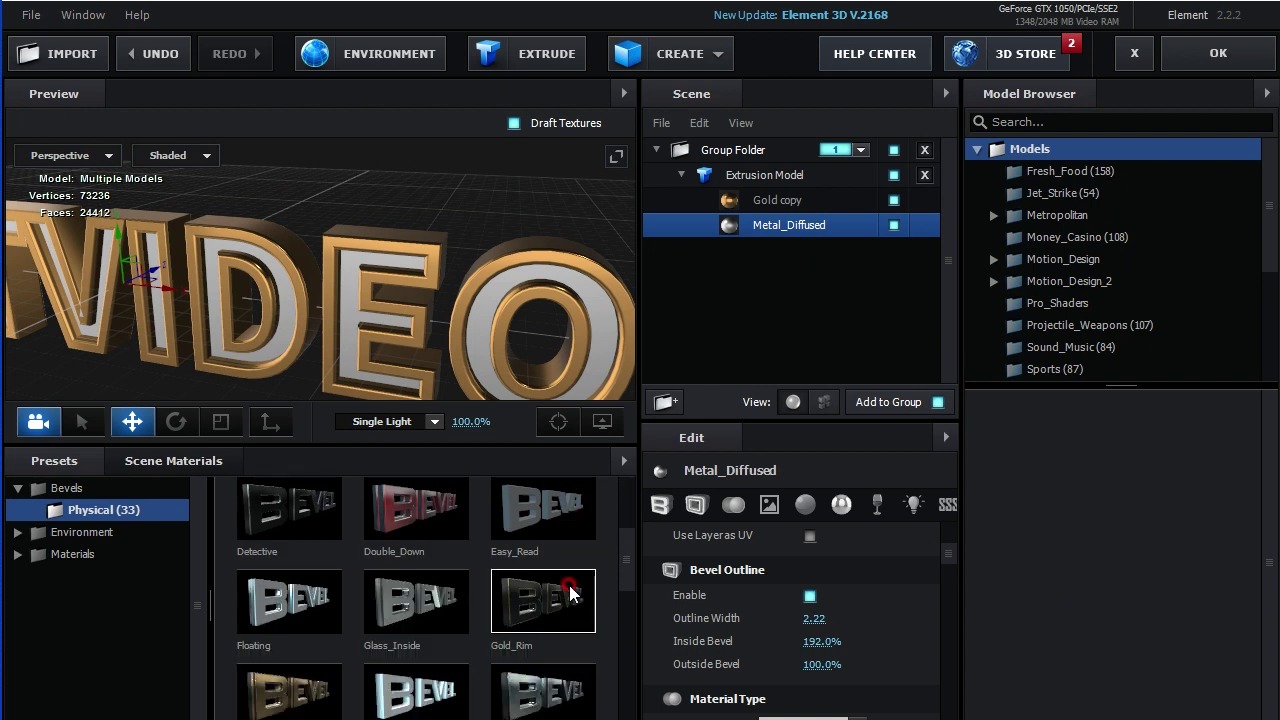
{"action": "left_click", "coordinate": [536, 538]}
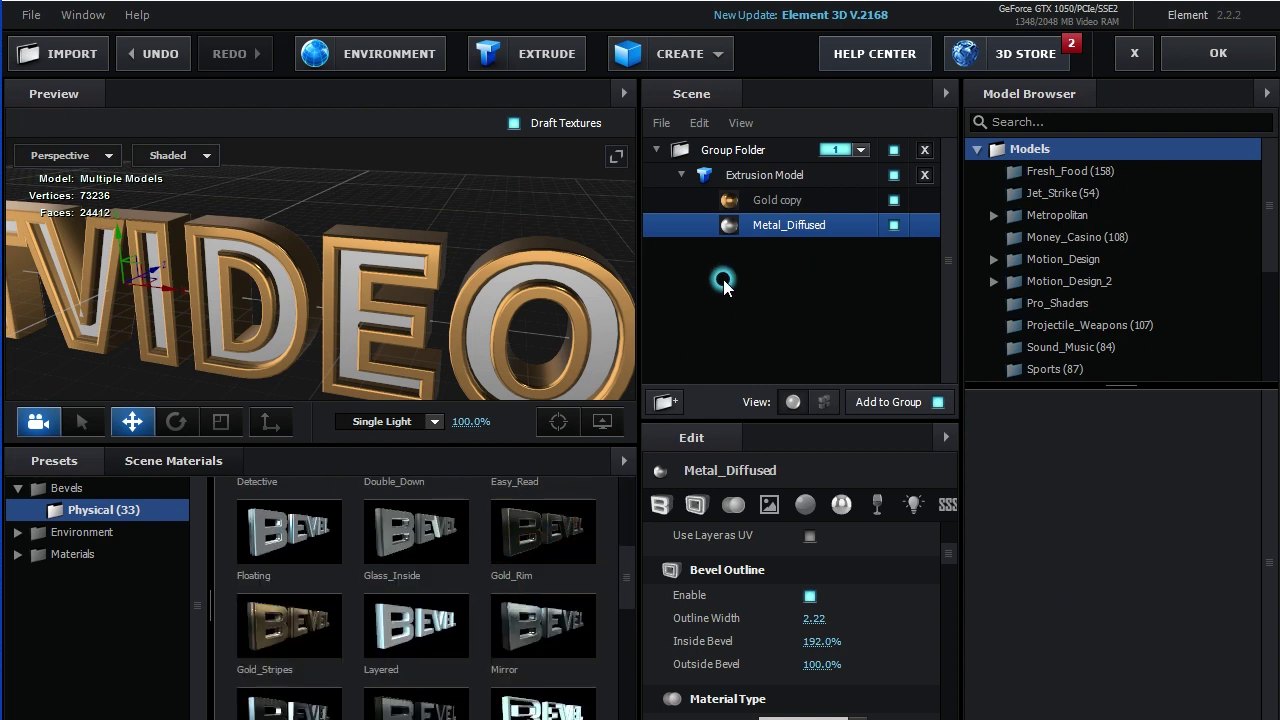
{"action": "left_click", "coordinate": [757, 181]}
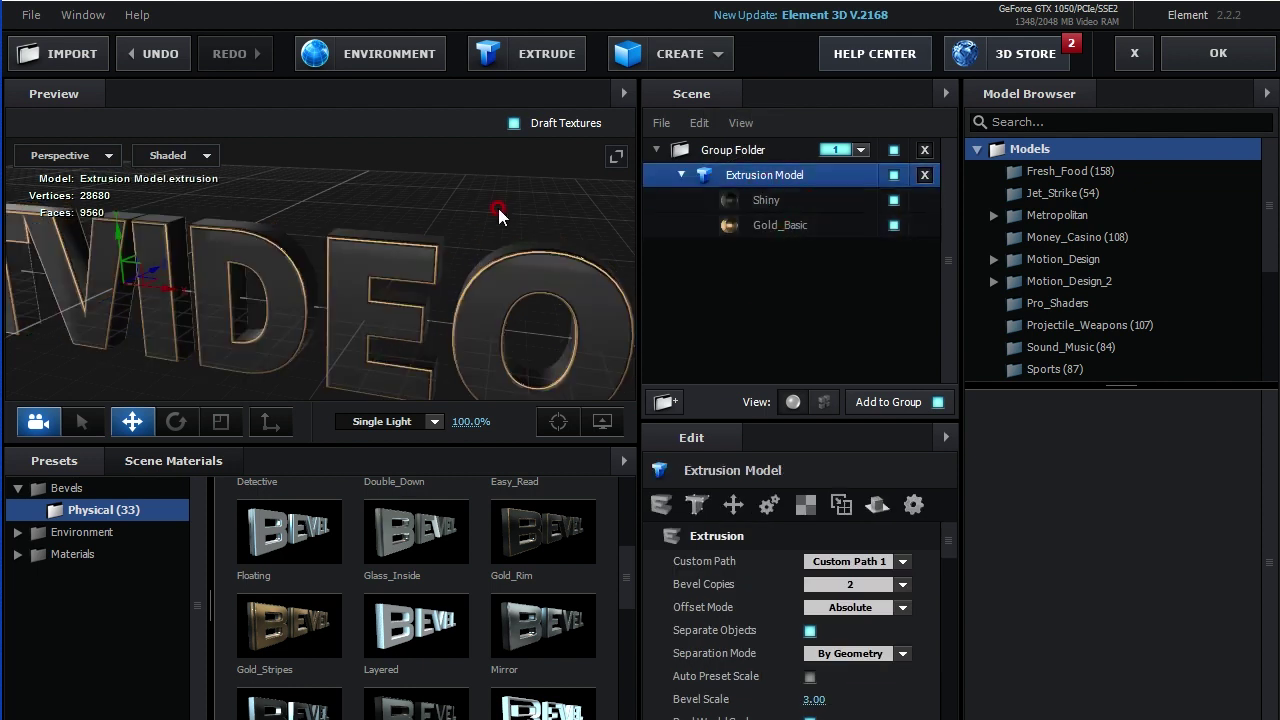
Review the Shiny and Gold_Basic materials, and select the Extrusion Model
{"action": "left_click_drag", "start_coordinate": [500, 214], "coordinate": [423, 263]}
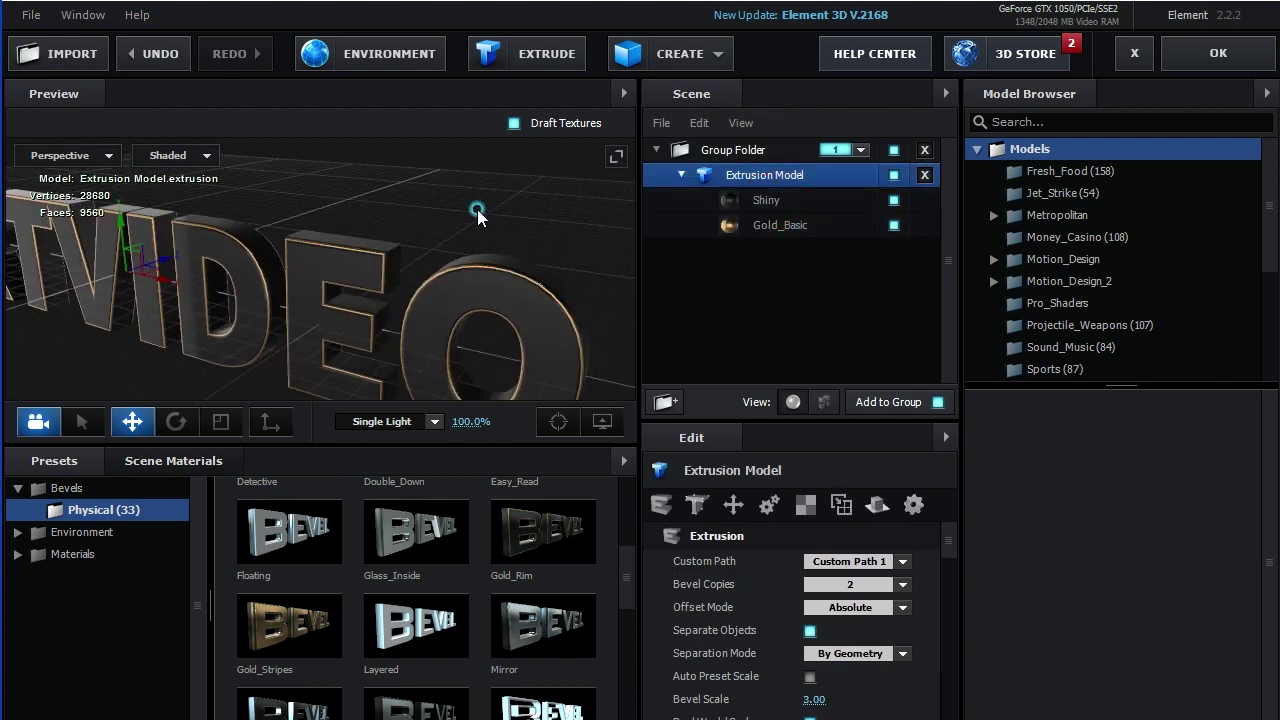
{"action": "left_click", "coordinate": [763, 201]}
{"action": "left_click", "coordinate": [768, 228]}
{"action": "mouse_move", "coordinate": [523, 251]}
{"action": "left_mouse_down"}
{"action": "mouse_move", "coordinate": [482, 276]}
{"action": "mouse_move", "coordinate": [536, 332]}
{"action": "left_mouse_up"}
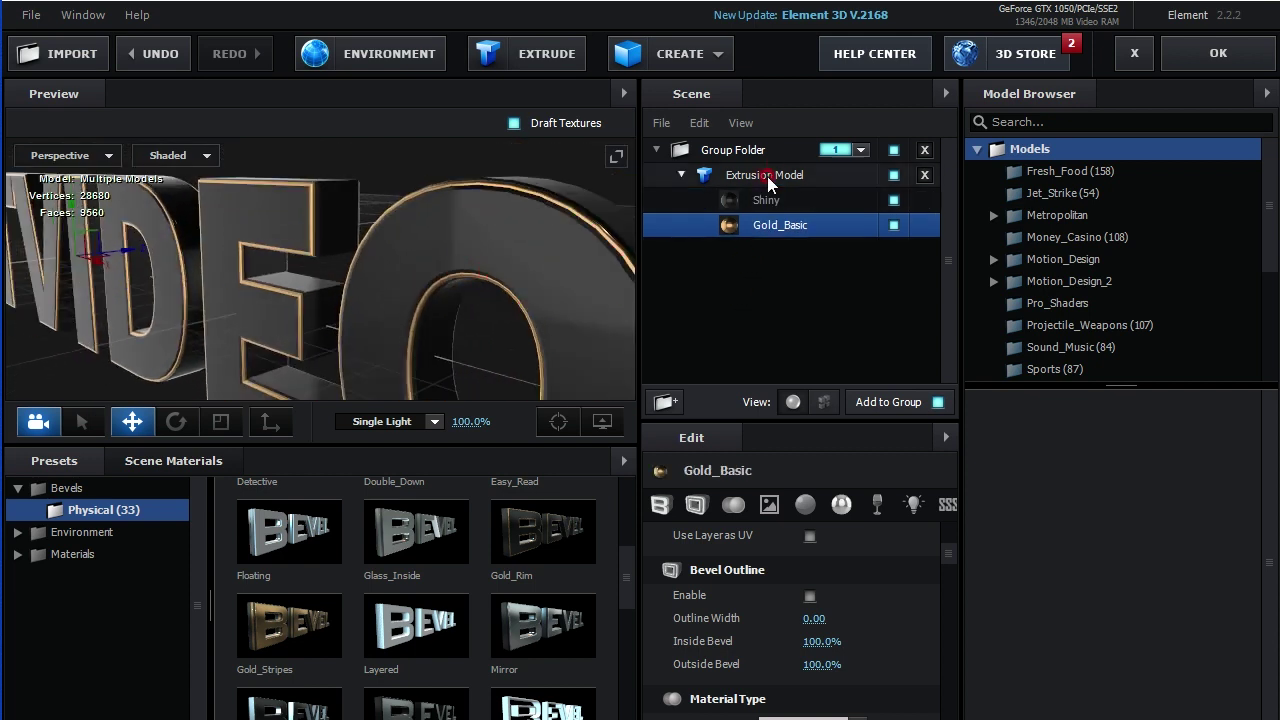
{"action": "left_click", "coordinate": [765, 174]}
{"action": "left_click", "coordinate": [936, 497]}
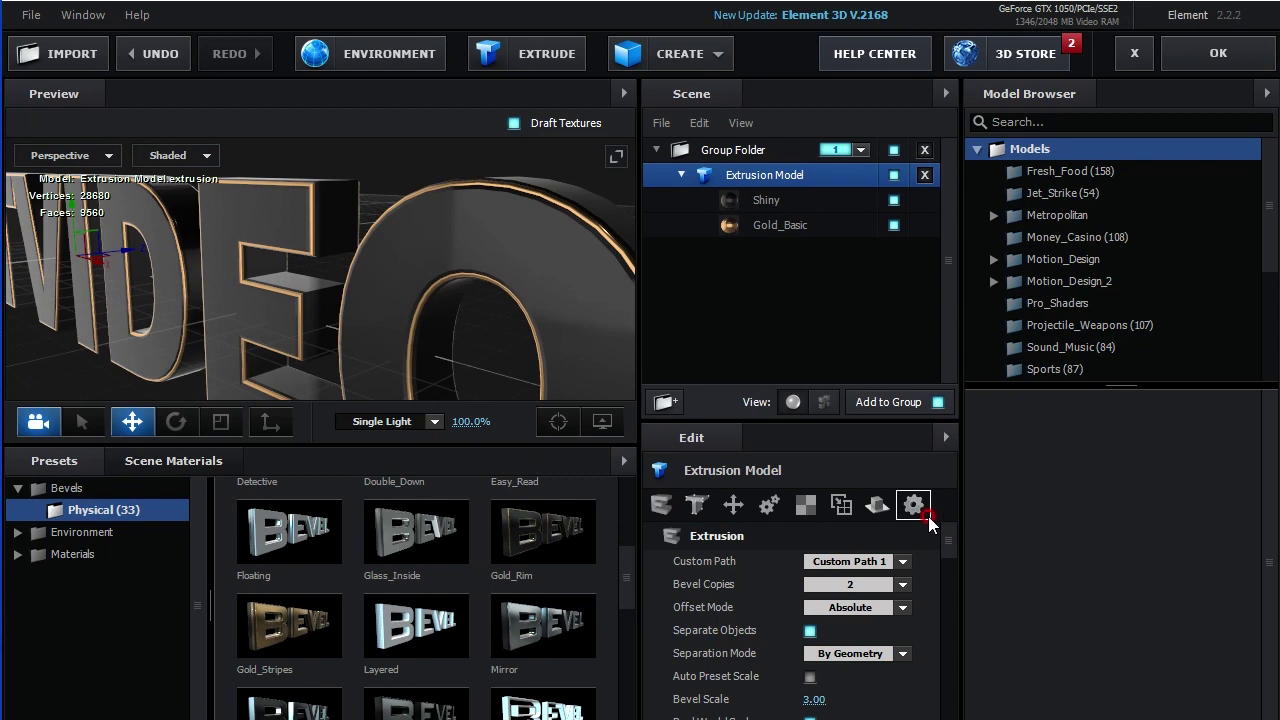
Try 3 bevel copies, return to 2, and keep Custom Path 1
{"action": "left_click", "coordinate": [661, 508]}
{"action": "left_click", "coordinate": [674, 587]}
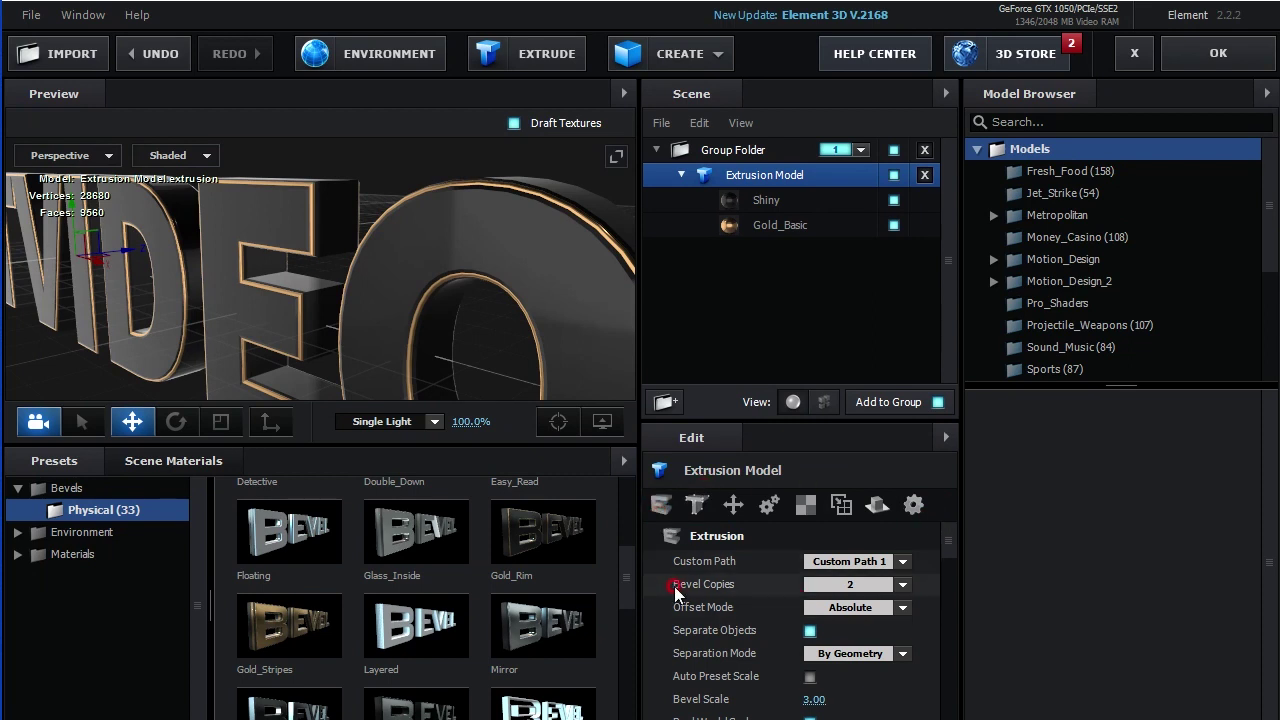
{"action": "left_click", "coordinate": [808, 588]}
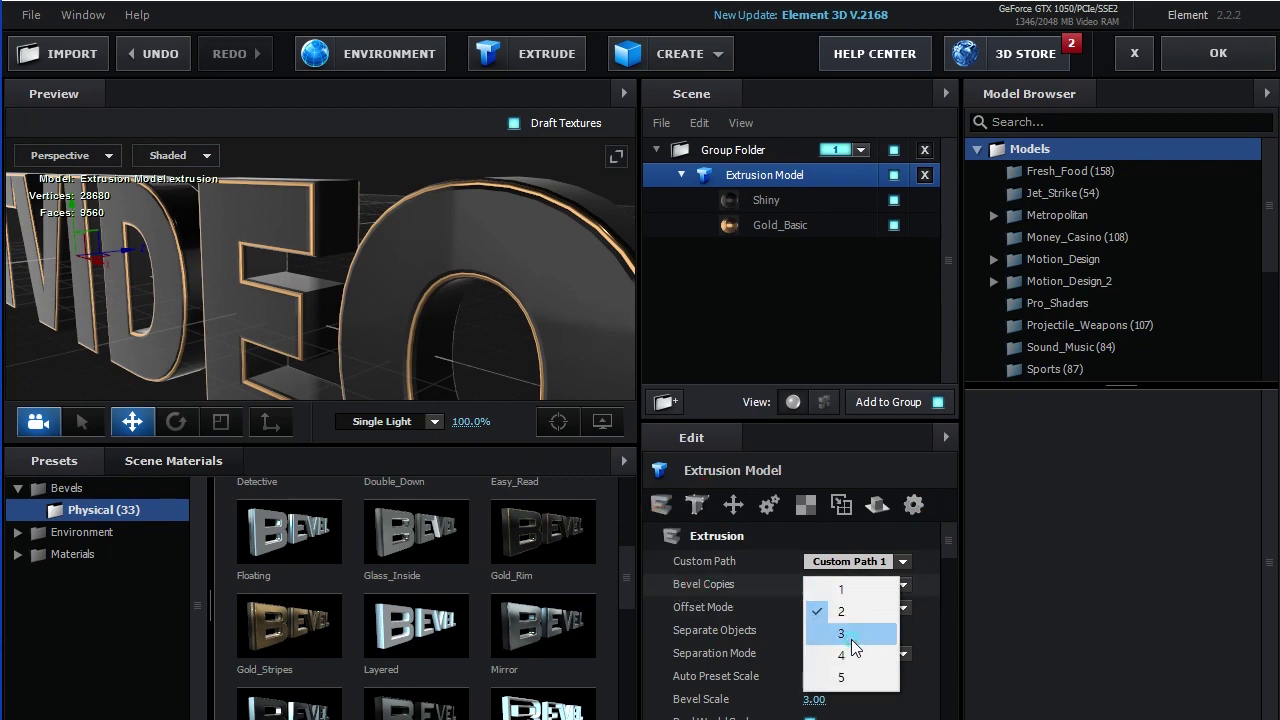
{"action": "left_click", "coordinate": [855, 640]}
{"action": "left_click", "coordinate": [855, 585]}
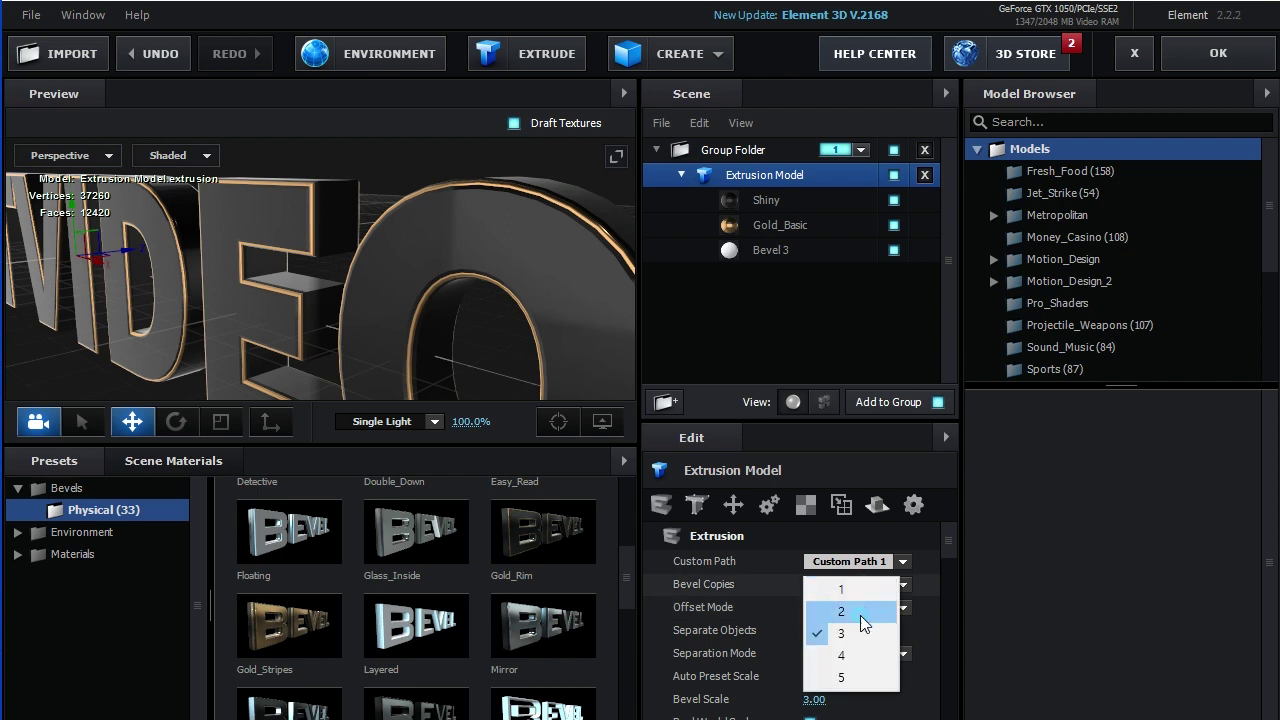
{"action": "left_click", "coordinate": [864, 612]}
{"action": "left_click", "coordinate": [862, 588]}
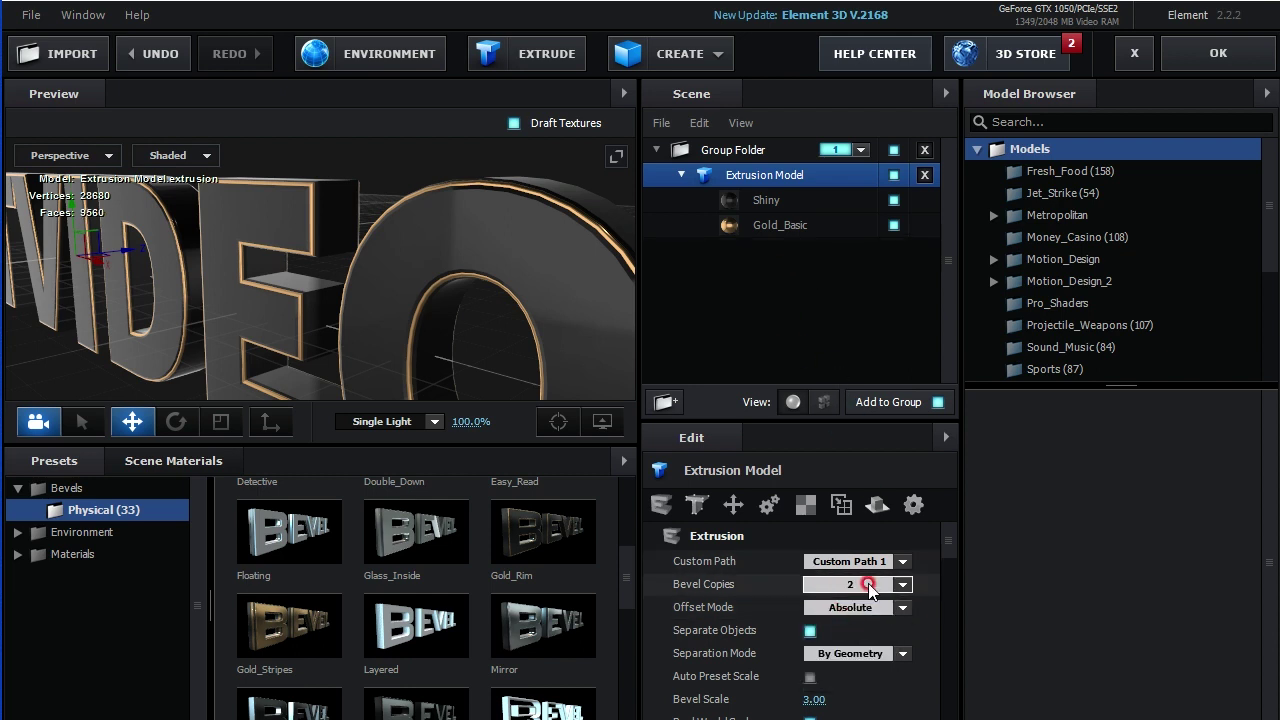
{"action": "left_click", "coordinate": [903, 562]}
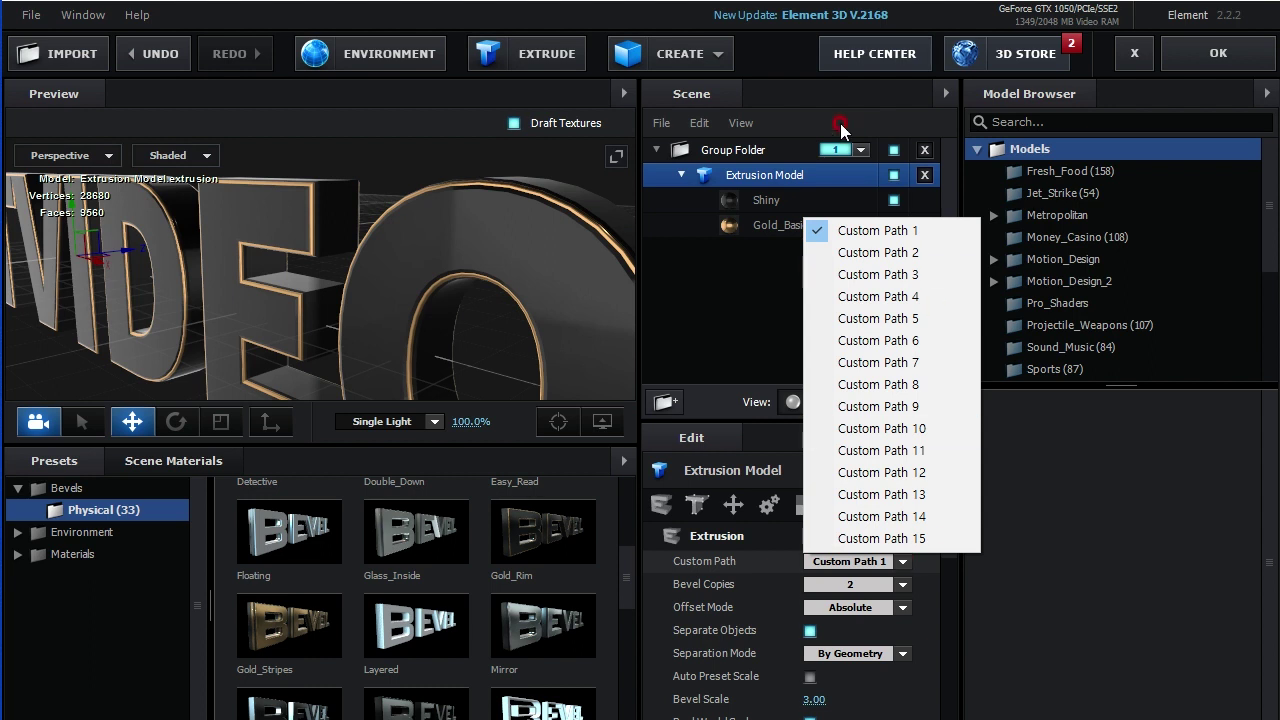
{"action": "left_click", "coordinate": [878, 232]}
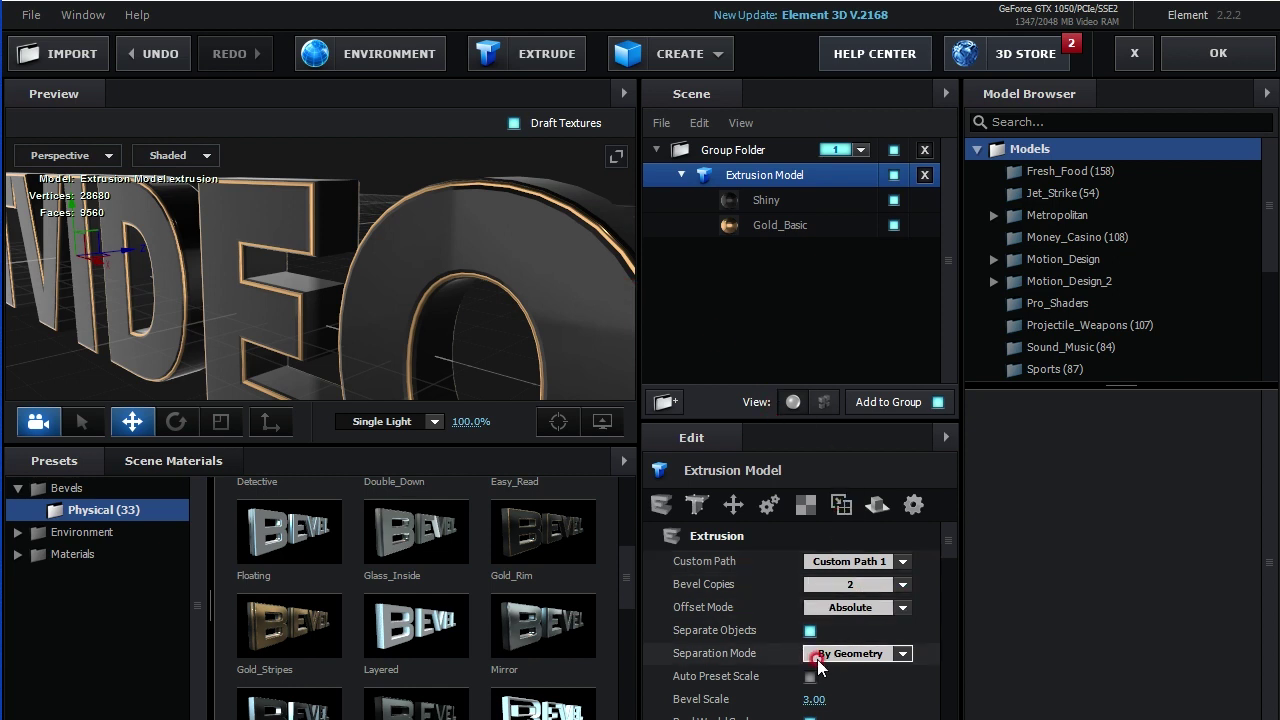
Test a larger Bevel Scale, undo back to 3.00, and enlarge the settings area
{"action": "scroll", "coordinate": [878, 668], "scroll_direction": "down", "scroll_amount": 1}
{"action": "scroll", "coordinate": [878, 668], "scroll_direction": "down", "scroll_amount": 1}
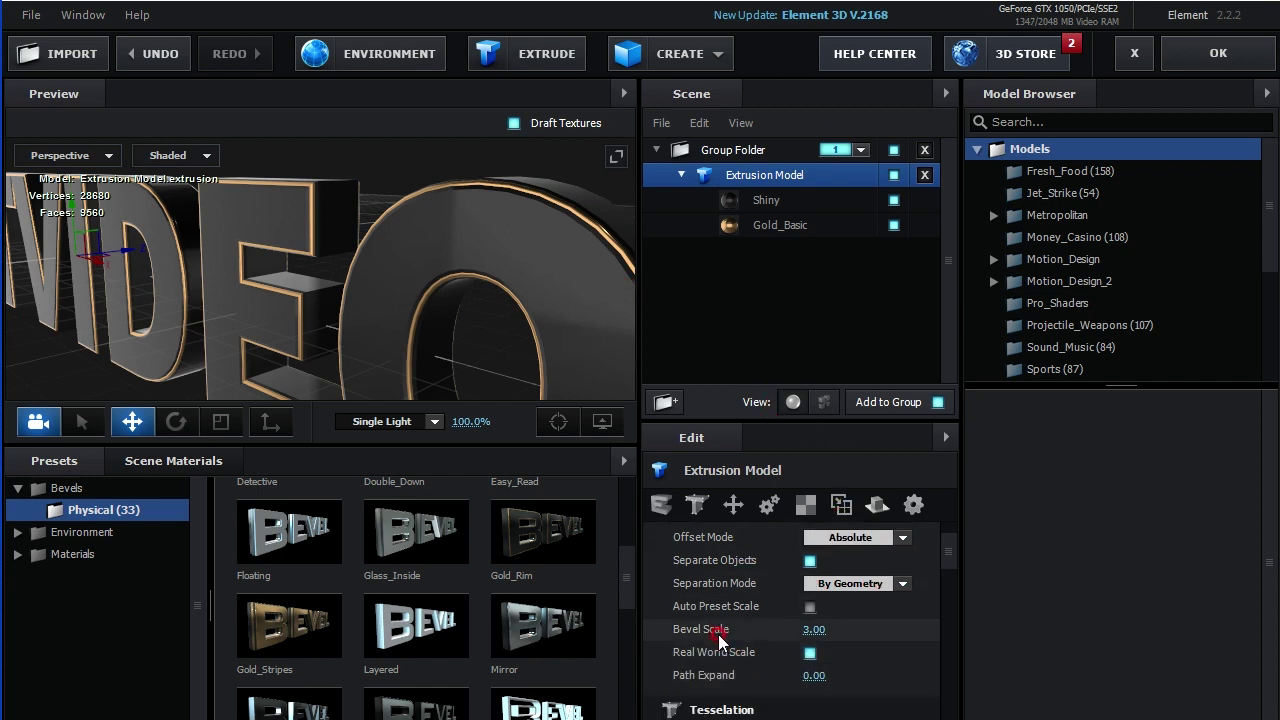
{"action": "left_click_drag", "start_coordinate": [818, 628], "coordinate": [1020, 600]}
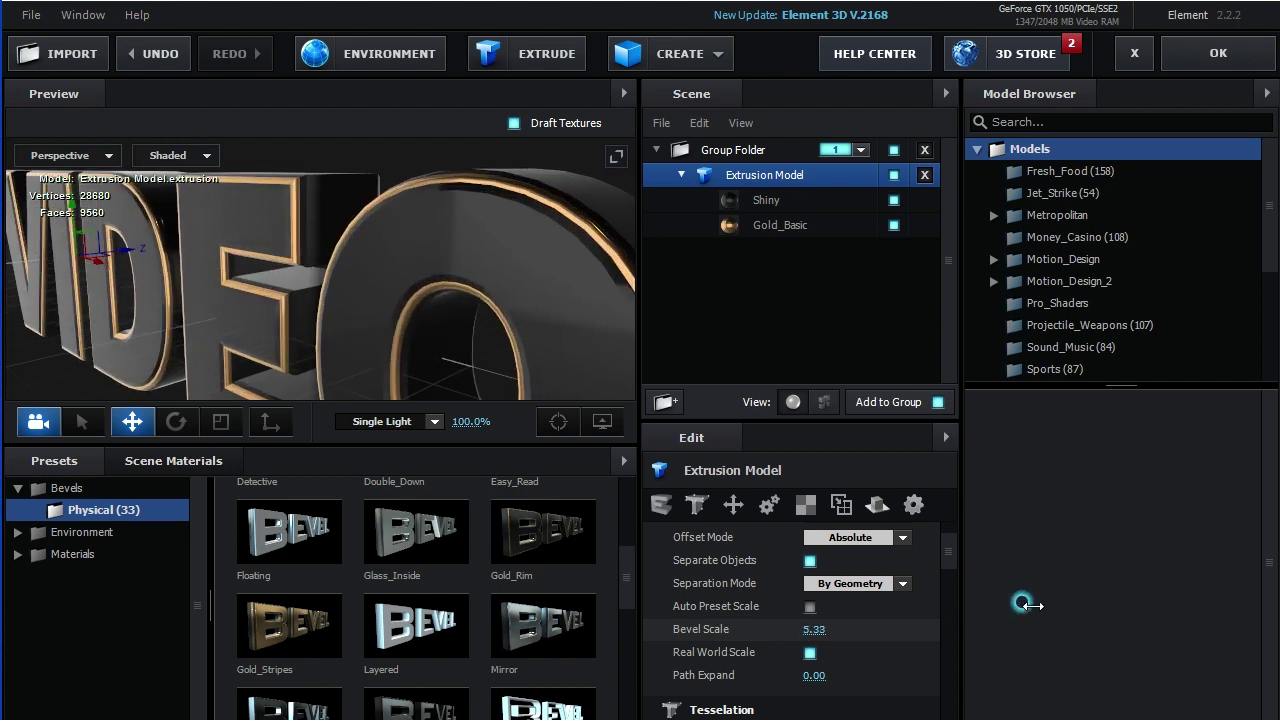
{"action": "key", "text": "ctrl+z"}
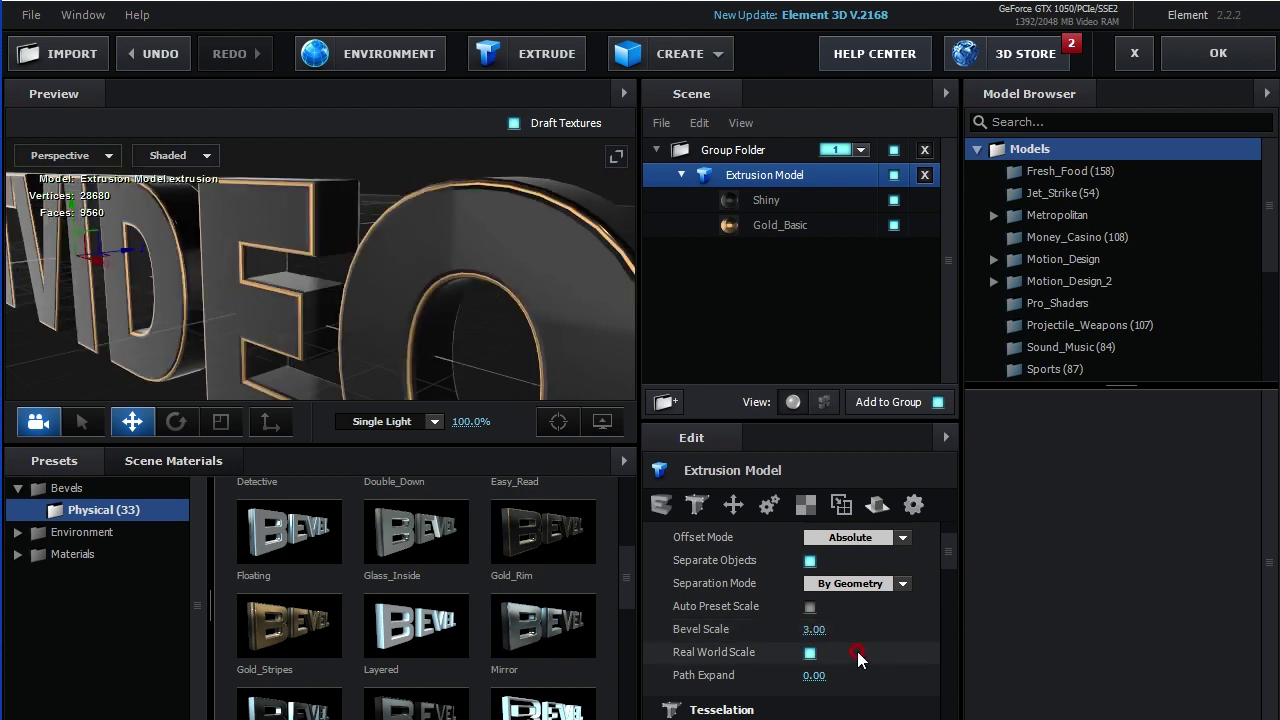
{"action": "scroll", "coordinate": [856, 651], "scroll_direction": "down", "scroll_amount": 3}
{"action": "scroll", "coordinate": [863, 643], "scroll_direction": "down", "scroll_amount": 3}
{"action": "scroll", "coordinate": [800, 590], "scroll_direction": "up", "scroll_amount": 2}
{"action": "scroll", "coordinate": [775, 575], "scroll_direction": "up", "scroll_amount": 2}
{"action": "scroll", "coordinate": [785, 540], "scroll_direction": "down", "scroll_amount": 3}
{"action": "left_click_drag", "start_coordinate": [799, 421], "coordinate": [840, 324]}
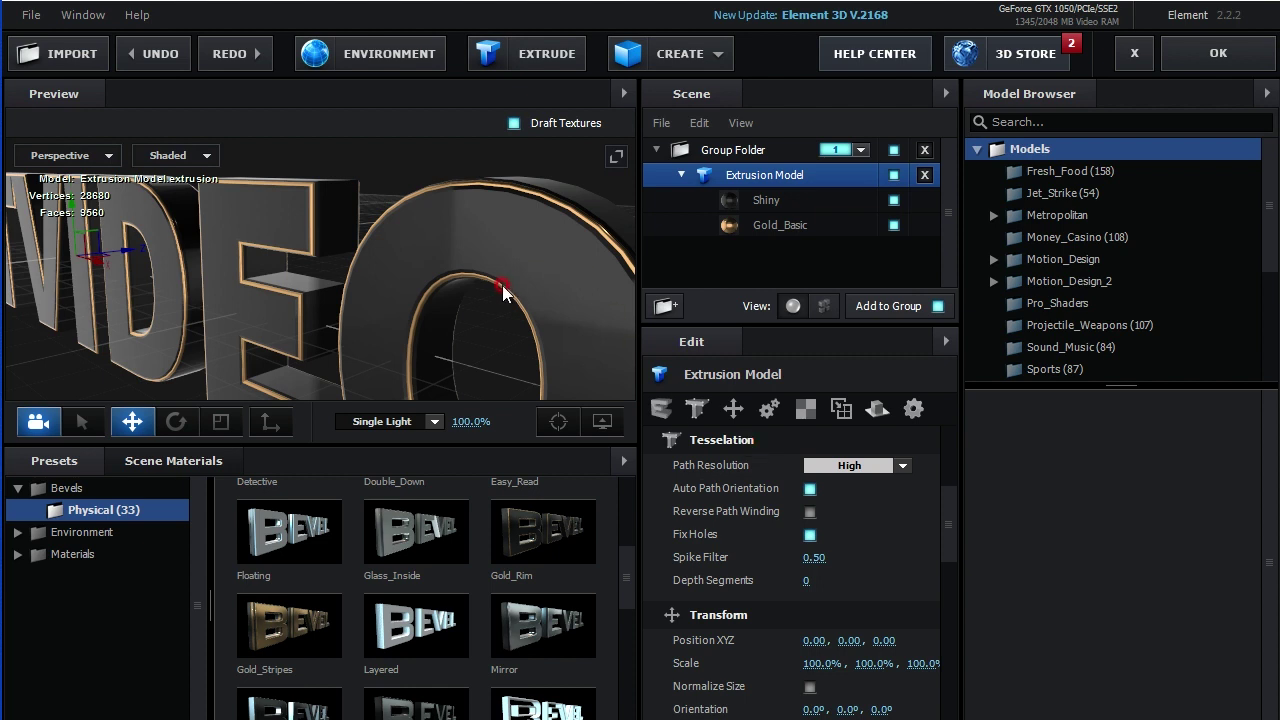
Compare Ultra and Extreme path resolution on the letter curves
{"action": "left_click_drag", "start_coordinate": [502, 285], "coordinate": [468, 297]}
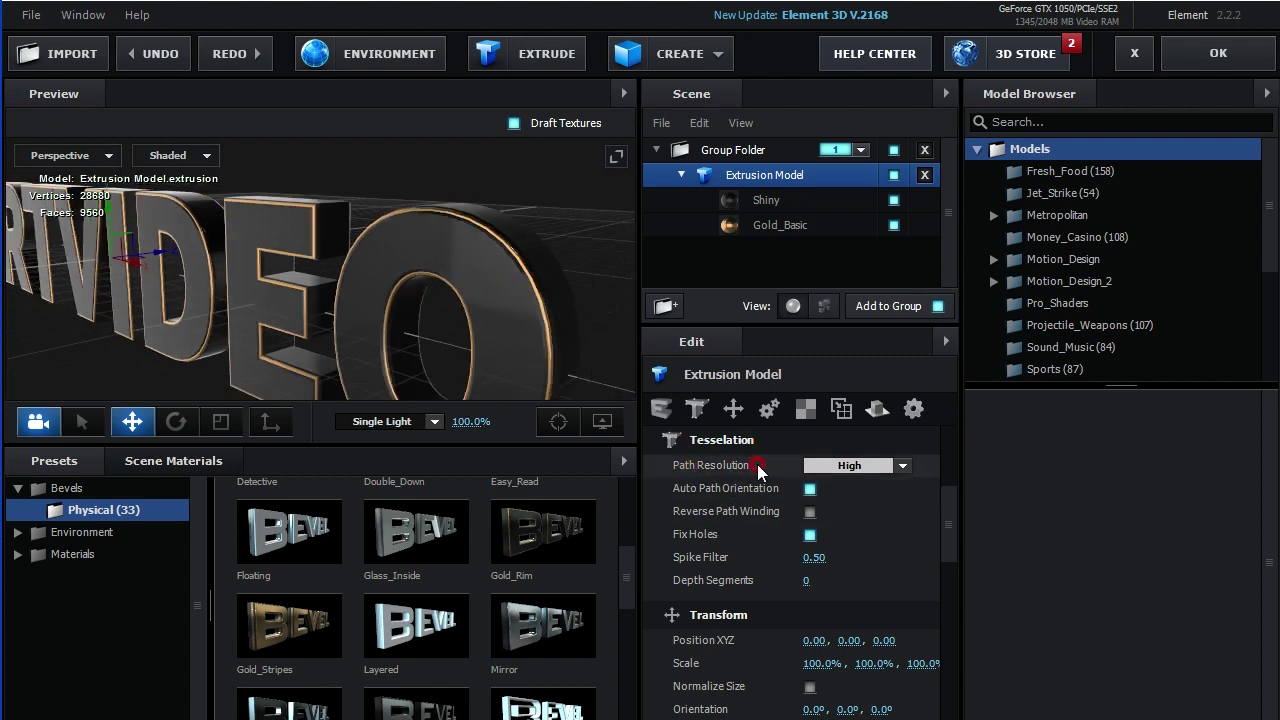
{"action": "left_click", "coordinate": [848, 466]}
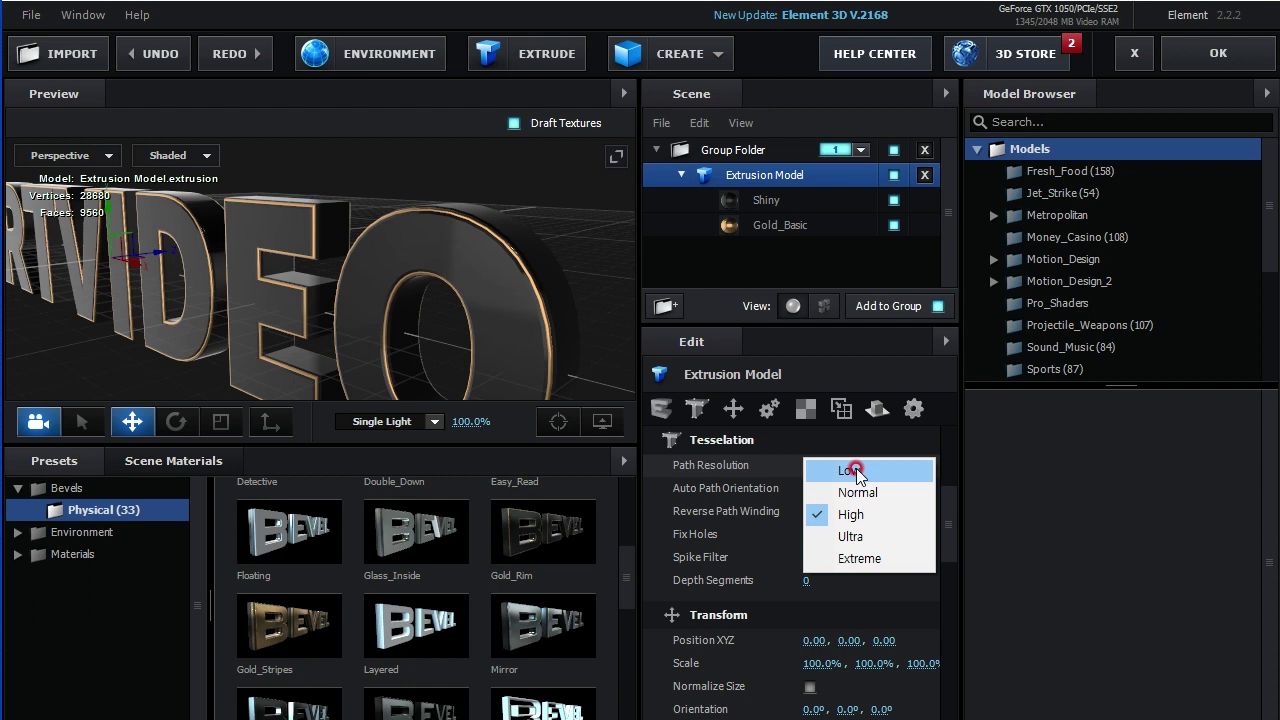
{"action": "left_click", "coordinate": [851, 537]}
{"action": "mouse_move", "coordinate": [600, 325]}
{"action": "left_mouse_down"}
{"action": "mouse_move", "coordinate": [575, 288]}
{"action": "mouse_move", "coordinate": [450, 235]}
{"action": "left_mouse_up"}
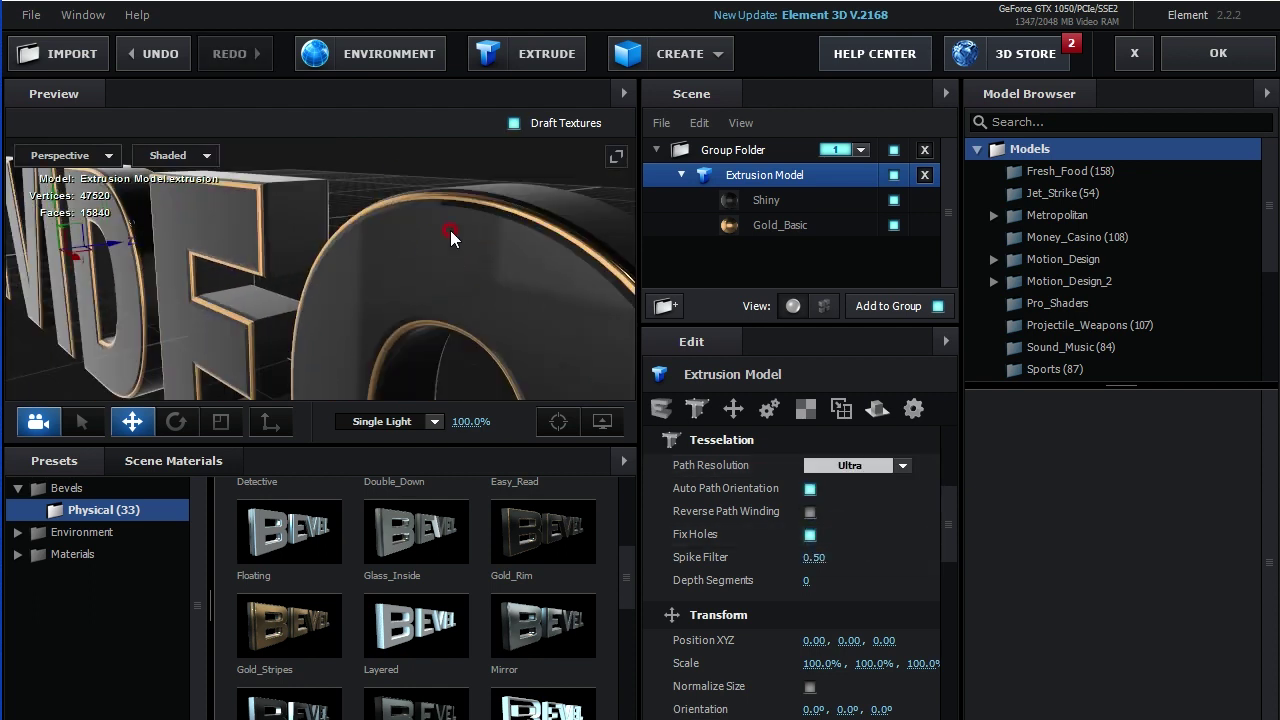
{"action": "left_click", "coordinate": [845, 466]}
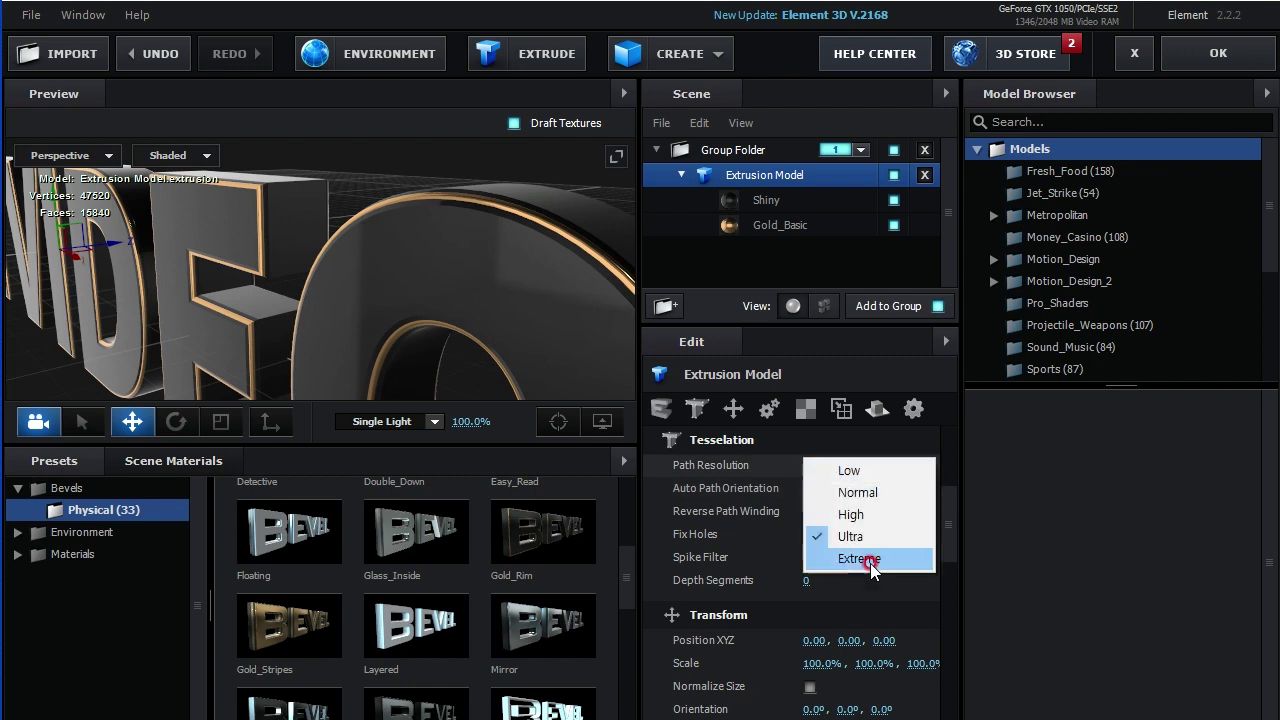
{"action": "left_click", "coordinate": [866, 558]}
Try Low path resolution, then settle on Extreme for 84,360 vertices
{"action": "left_click_drag", "start_coordinate": [553, 296], "coordinate": [410, 330]}
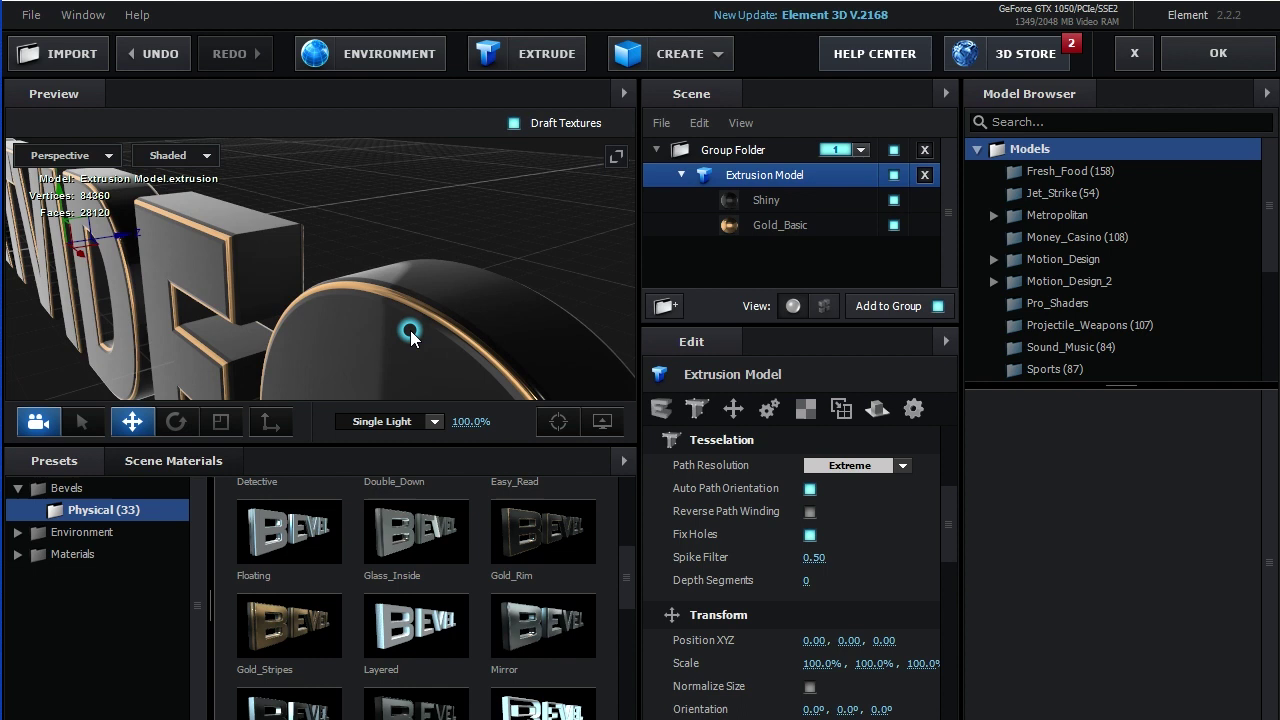
{"action": "left_click", "coordinate": [840, 466]}
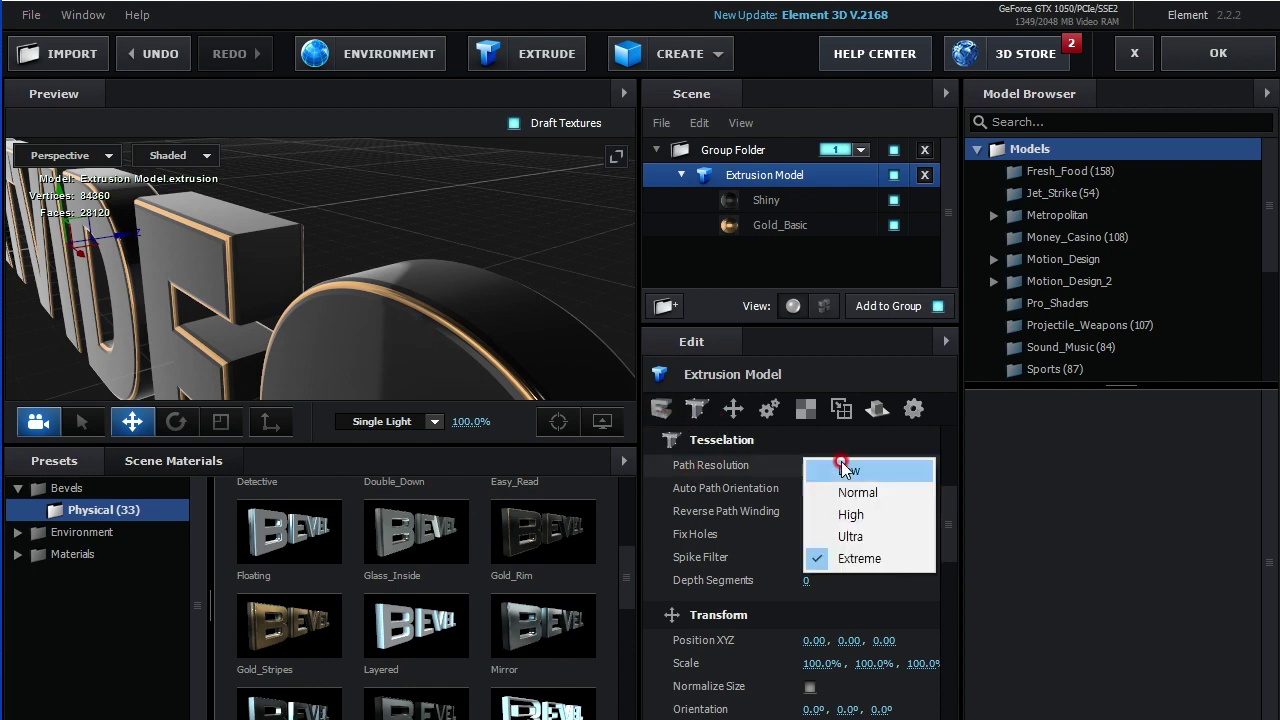
{"action": "left_click", "coordinate": [846, 468]}
{"action": "mouse_move", "coordinate": [512, 360]}
{"action": "left_mouse_down"}
{"action": "mouse_move", "coordinate": [449, 270]}
{"action": "mouse_move", "coordinate": [612, 330]}
{"action": "left_mouse_up"}
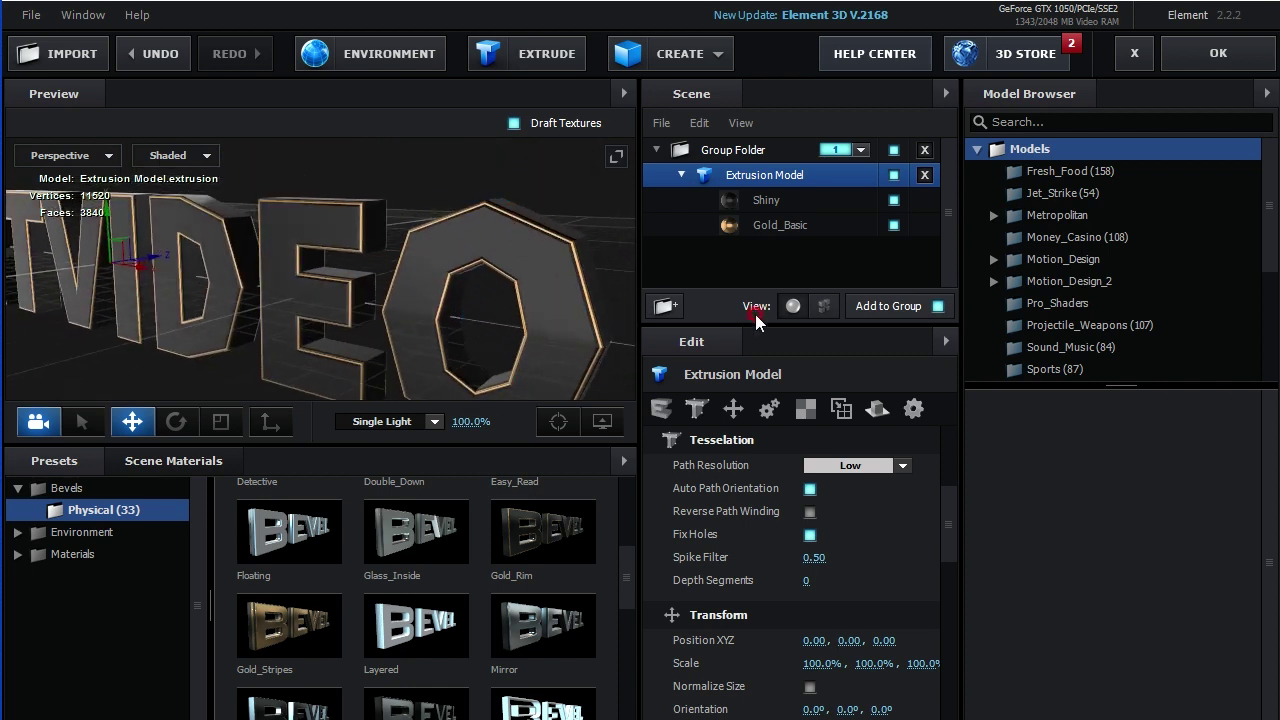
{"action": "left_click", "coordinate": [850, 467]}
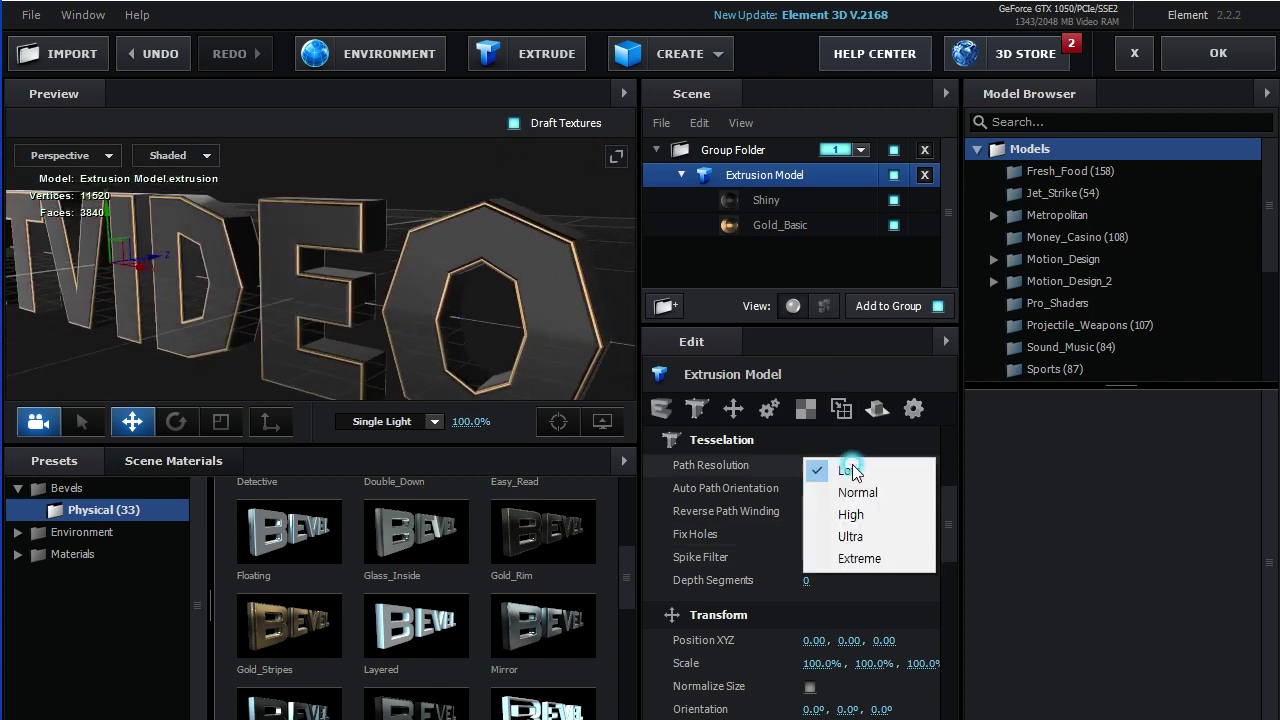
{"action": "left_click", "coordinate": [872, 559]}
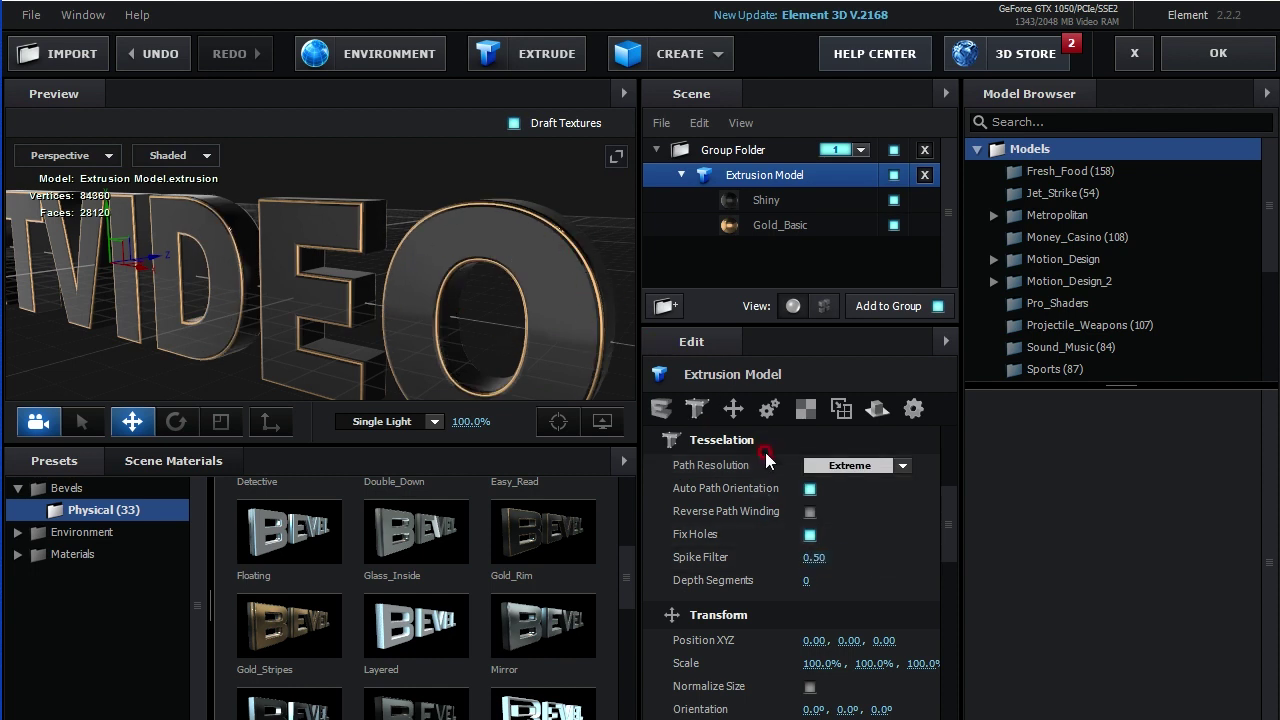
{"action": "left_click", "coordinate": [817, 467]}
{"action": "left_click", "coordinate": [722, 441]}
{"action": "left_click", "coordinate": [762, 456]}
Shift the ARTVIDEO text's position, then reset it to 0, 0, 0
{"action": "left_click", "coordinate": [733, 408]}
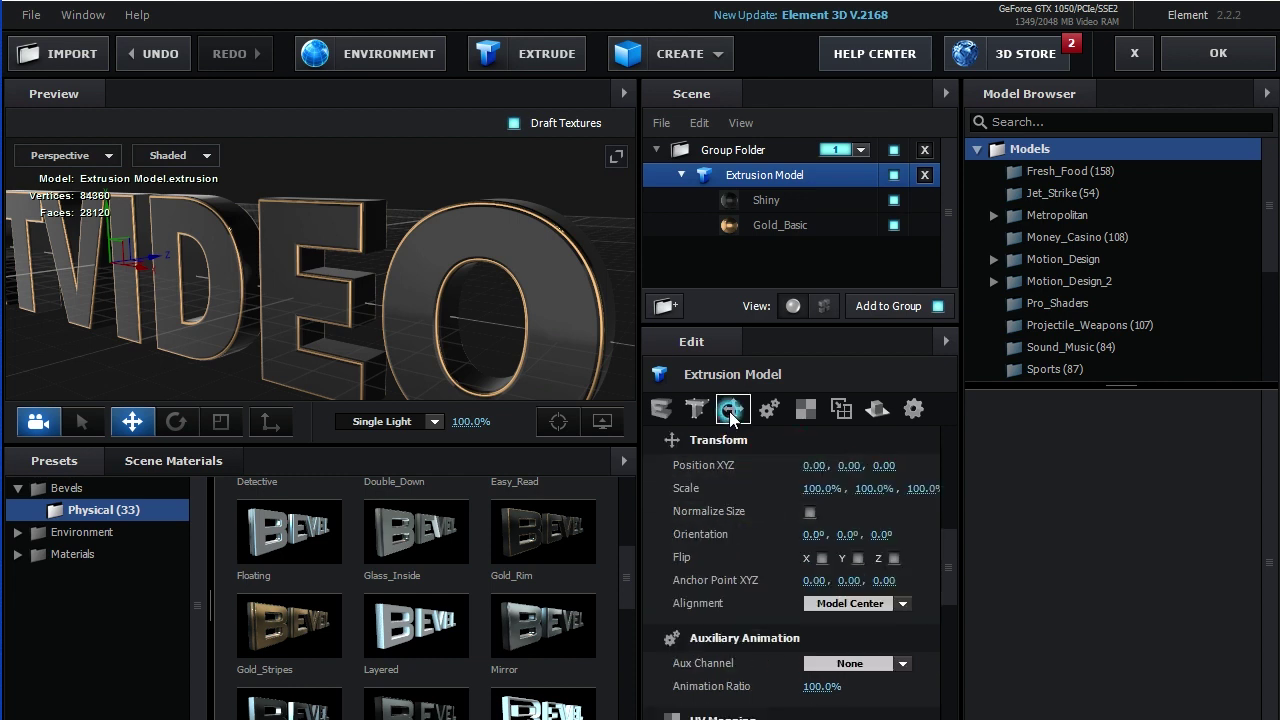
{"action": "left_click_drag", "start_coordinate": [624, 374], "coordinate": [496, 287]}
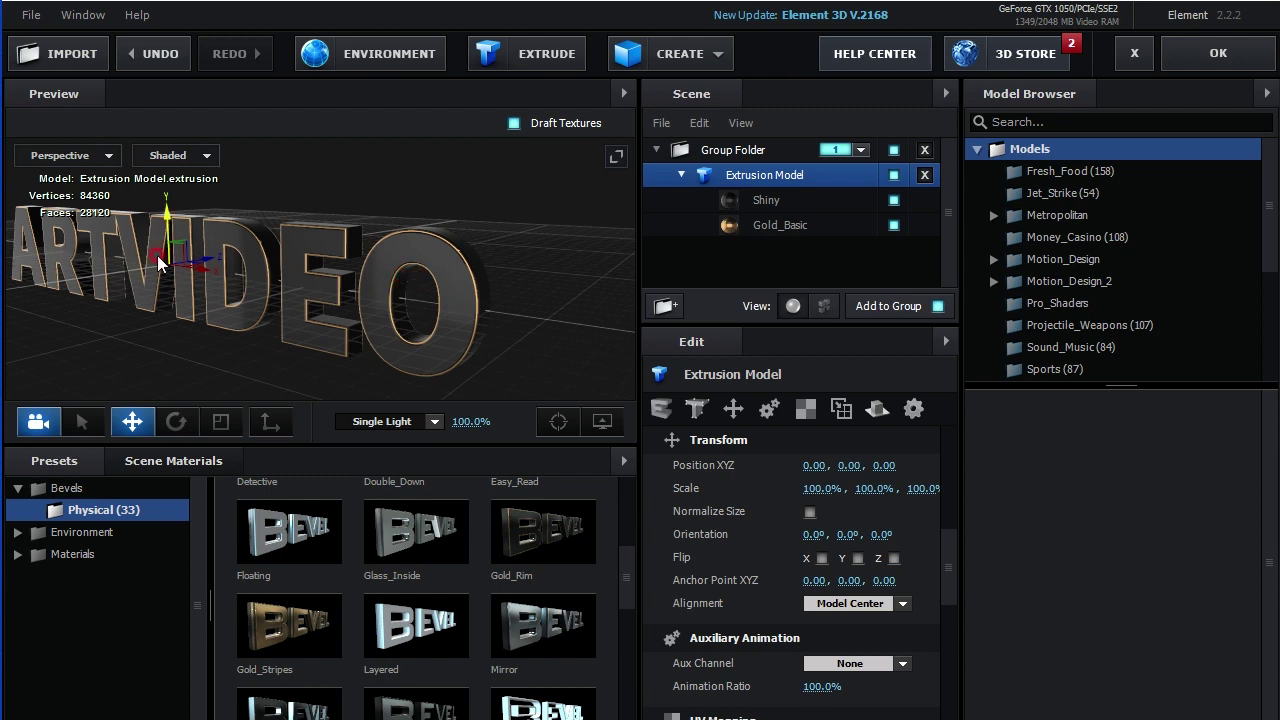
{"action": "left_click", "coordinate": [801, 457]}
{"action": "left_click_drag", "start_coordinate": [812, 461], "coordinate": [905, 460]}
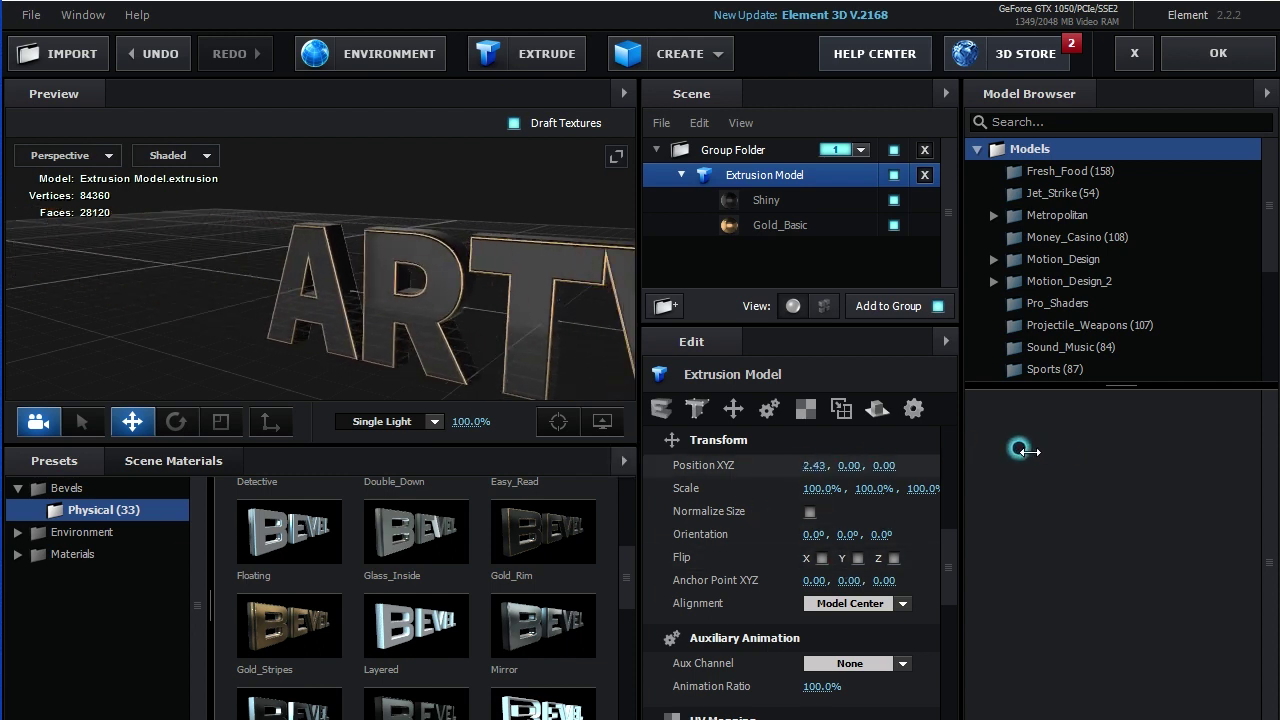
{"action": "left_click_drag", "start_coordinate": [905, 460], "coordinate": [862, 470]}
{"action": "left_click", "coordinate": [814, 465]}
{"action": "type", "text": "0"}
{"action": "key", "text": "Return"}
{"action": "left_click", "coordinate": [850, 465]}
{"action": "type", "text": "0"}
{"action": "left_click", "coordinate": [900, 465]}
{"action": "type", "text": "0"}
{"action": "left_click", "coordinate": [751, 467]}
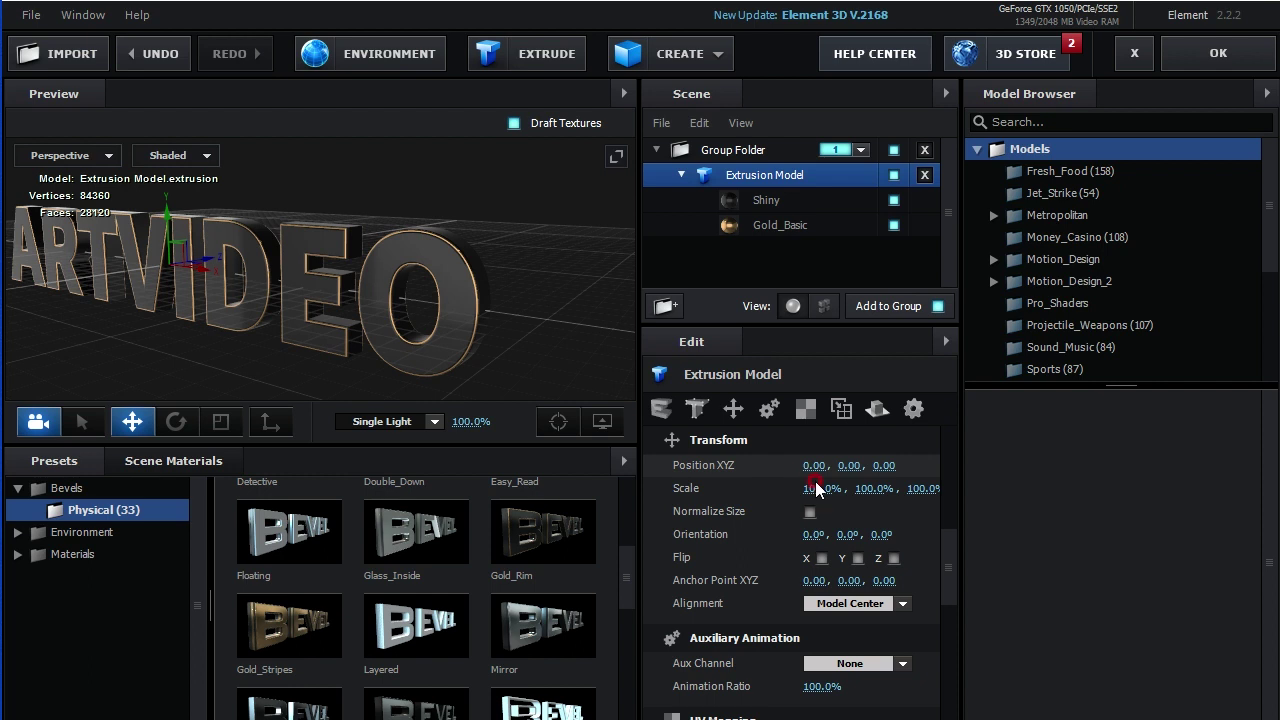
Undo a scale increase back to 100% and turn off Normalize Size
{"action": "left_click_drag", "start_coordinate": [820, 487], "coordinate": [918, 477]}
{"action": "left_click", "coordinate": [820, 488]}
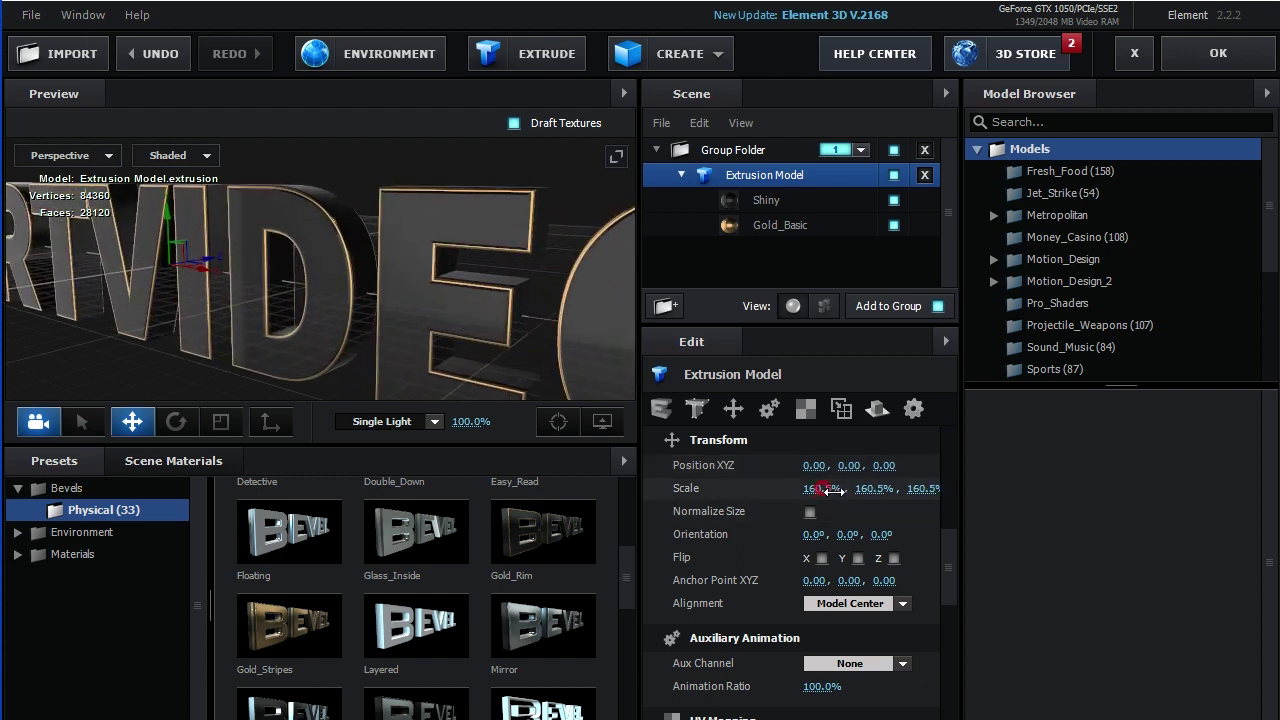
{"action": "key", "text": "ctrl+z"}
{"action": "left_click", "coordinate": [809, 512]}
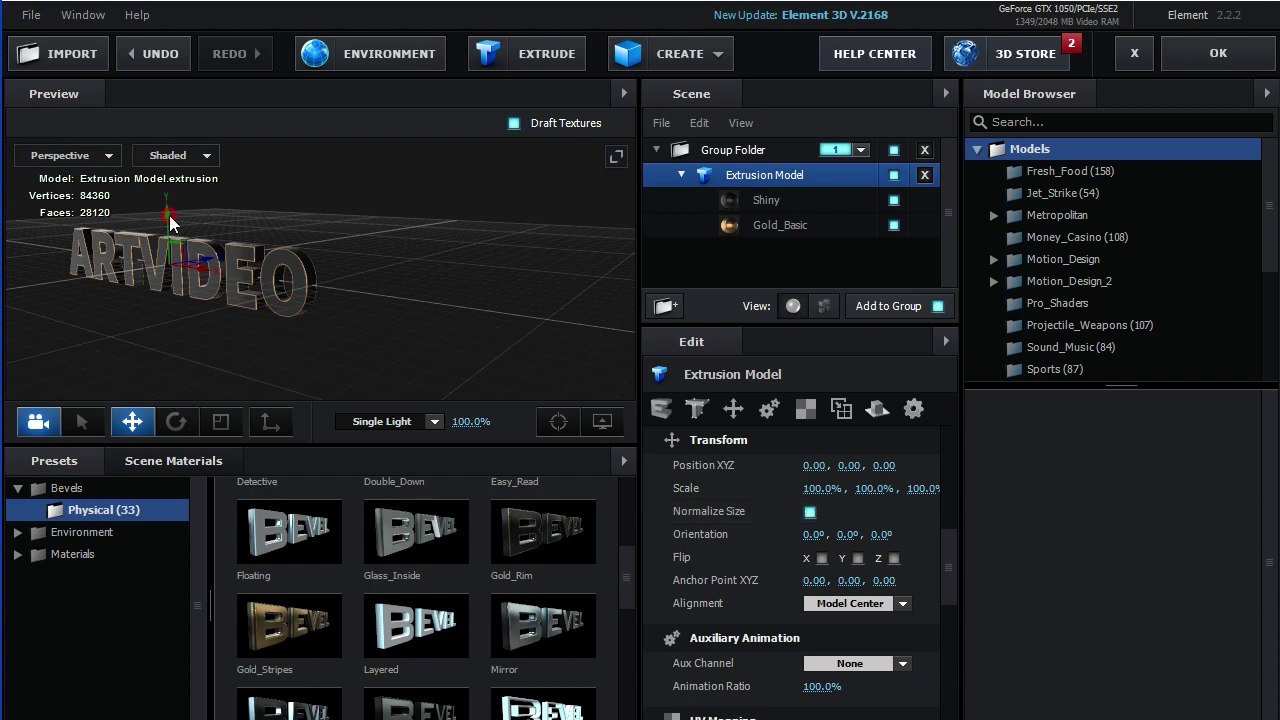
{"action": "left_click", "coordinate": [810, 512]}
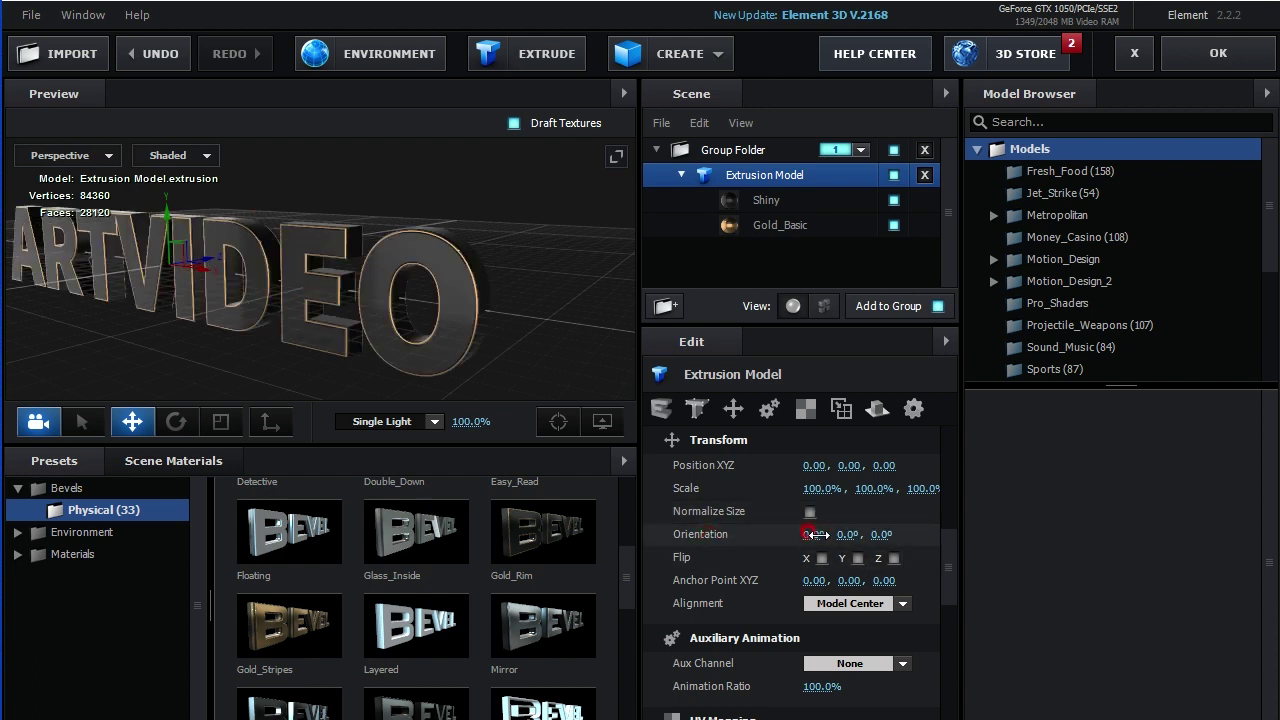
Test an orientation tilt and Flip X/Y/Z, then undo them so the text reads normally
{"action": "mouse_move", "coordinate": [806, 534]}
{"action": "left_mouse_down"}
{"action": "mouse_move", "coordinate": [817, 570]}
{"action": "mouse_move", "coordinate": [885, 534]}
{"action": "mouse_move", "coordinate": [955, 534]}
{"action": "left_mouse_up"}
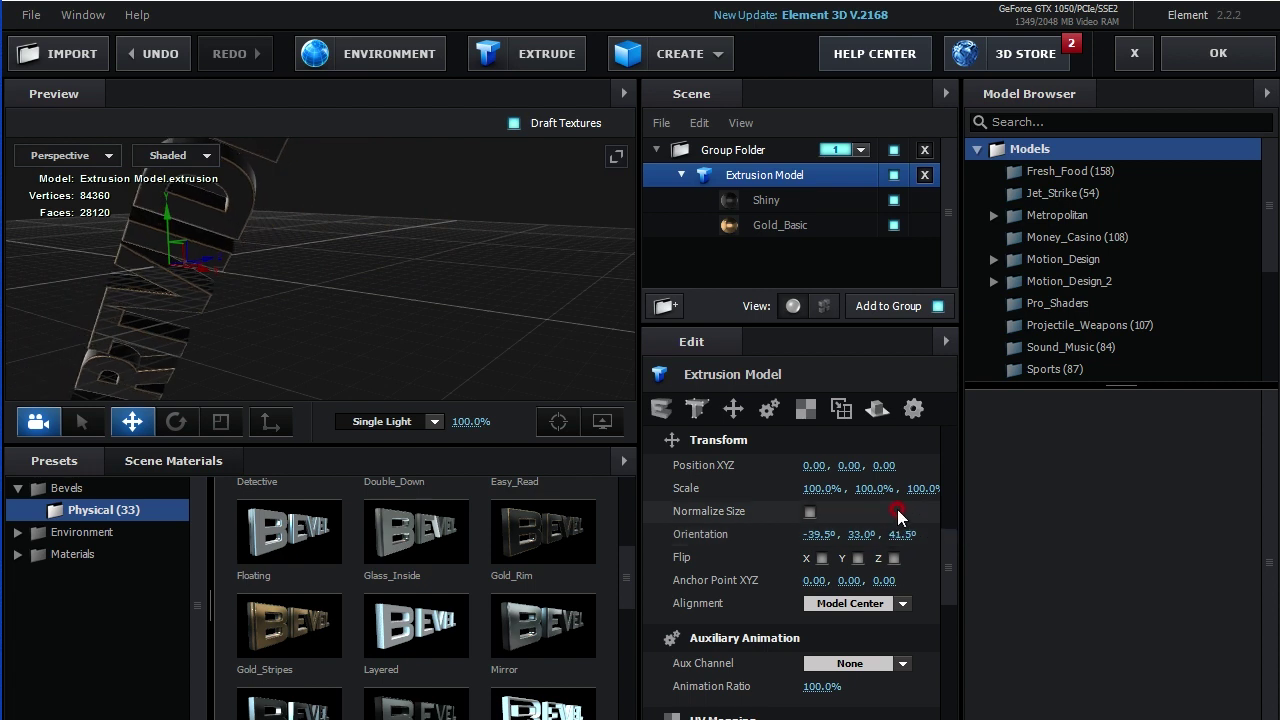
{"action": "key", "text": "ctrl+z"}
{"action": "key", "text": "ctrl+z"}
{"action": "key", "text": "ctrl+z"}
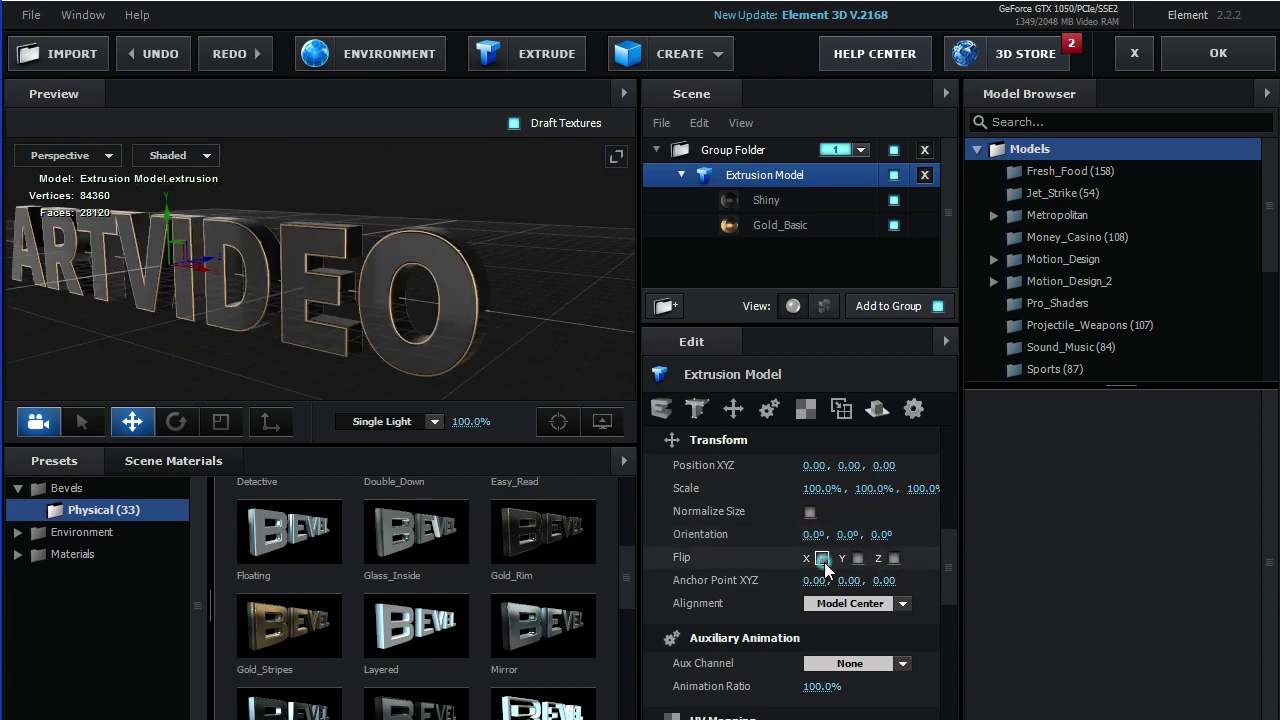
{"action": "left_click", "coordinate": [822, 559]}
{"action": "left_click", "coordinate": [857, 558]}
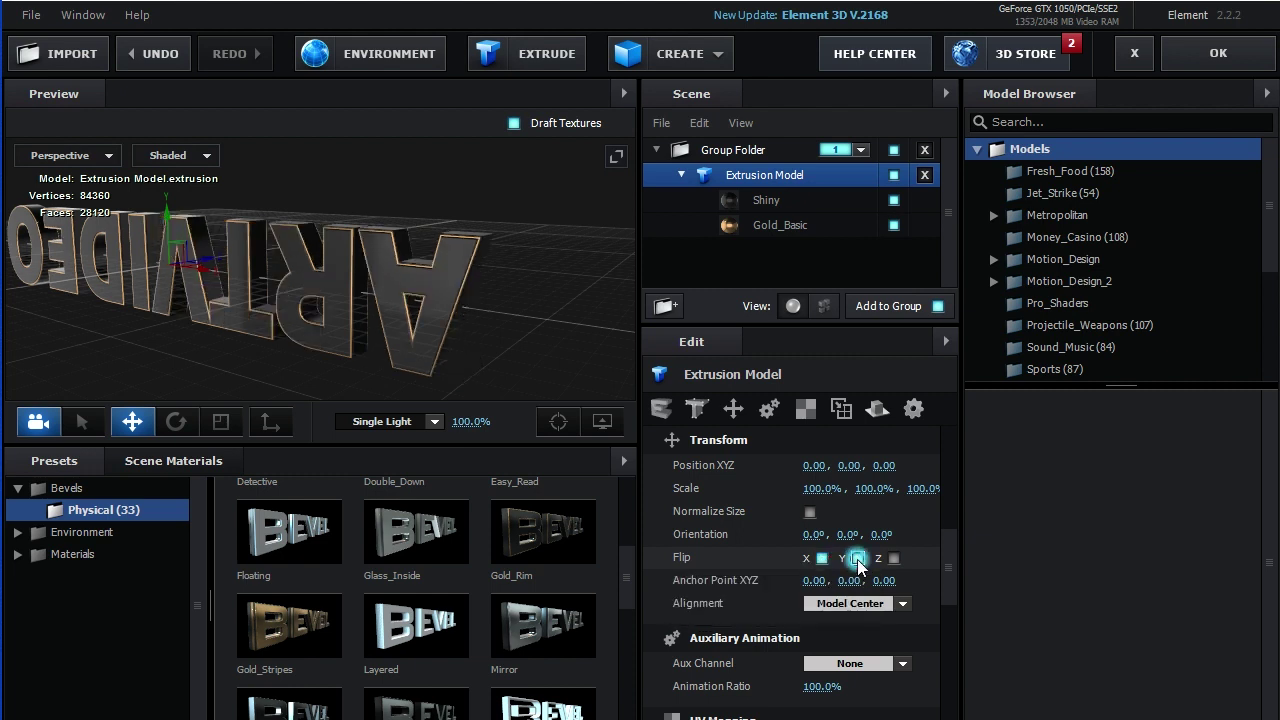
{"action": "left_click", "coordinate": [894, 558]}
{"action": "left_click", "coordinate": [894, 558]}
{"action": "left_click", "coordinate": [857, 558]}
{"action": "left_click", "coordinate": [822, 558]}
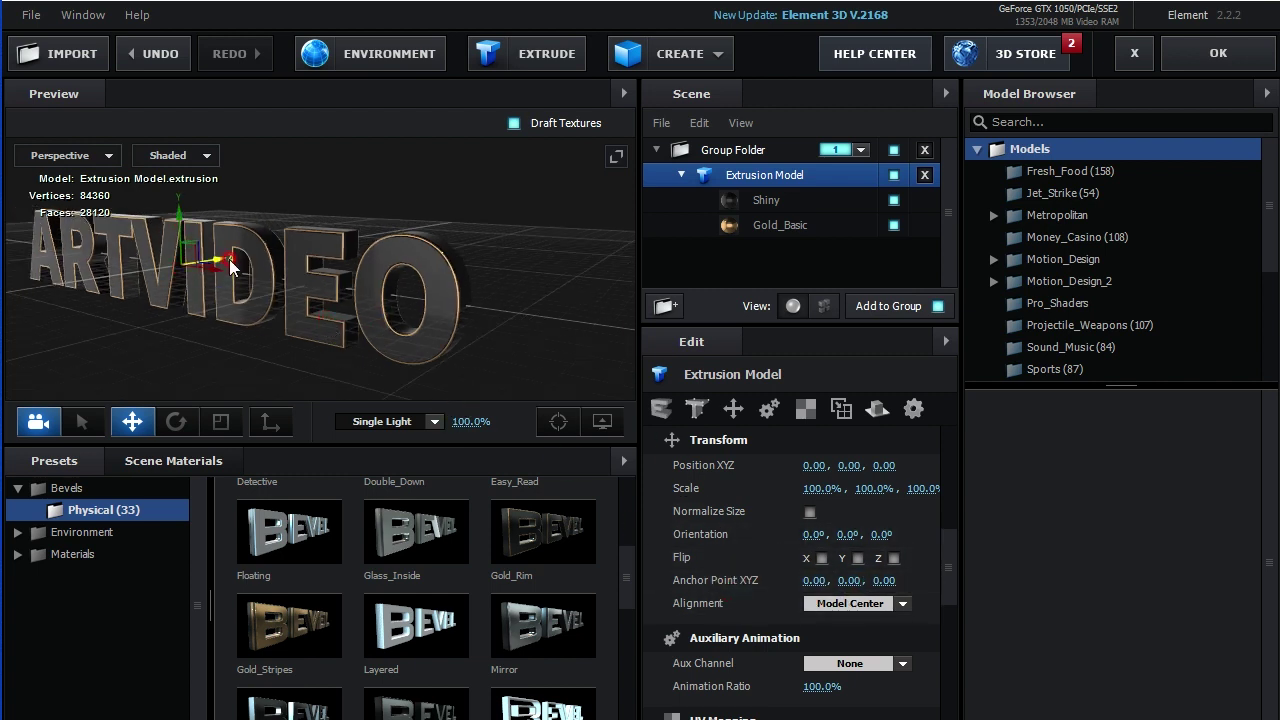
Try the Origin and Top alignment options, then return to Model Center
{"action": "left_click_drag", "start_coordinate": [187, 264], "coordinate": [345, 272]}
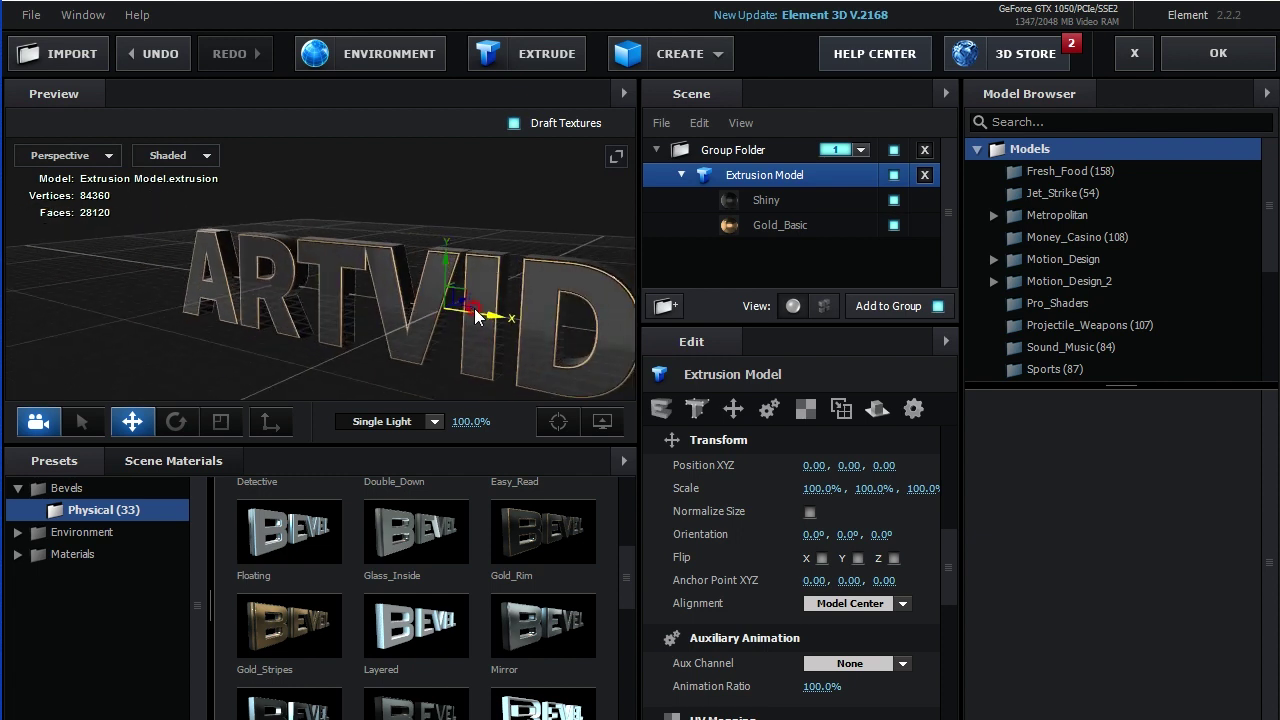
{"action": "left_click", "coordinate": [806, 580]}
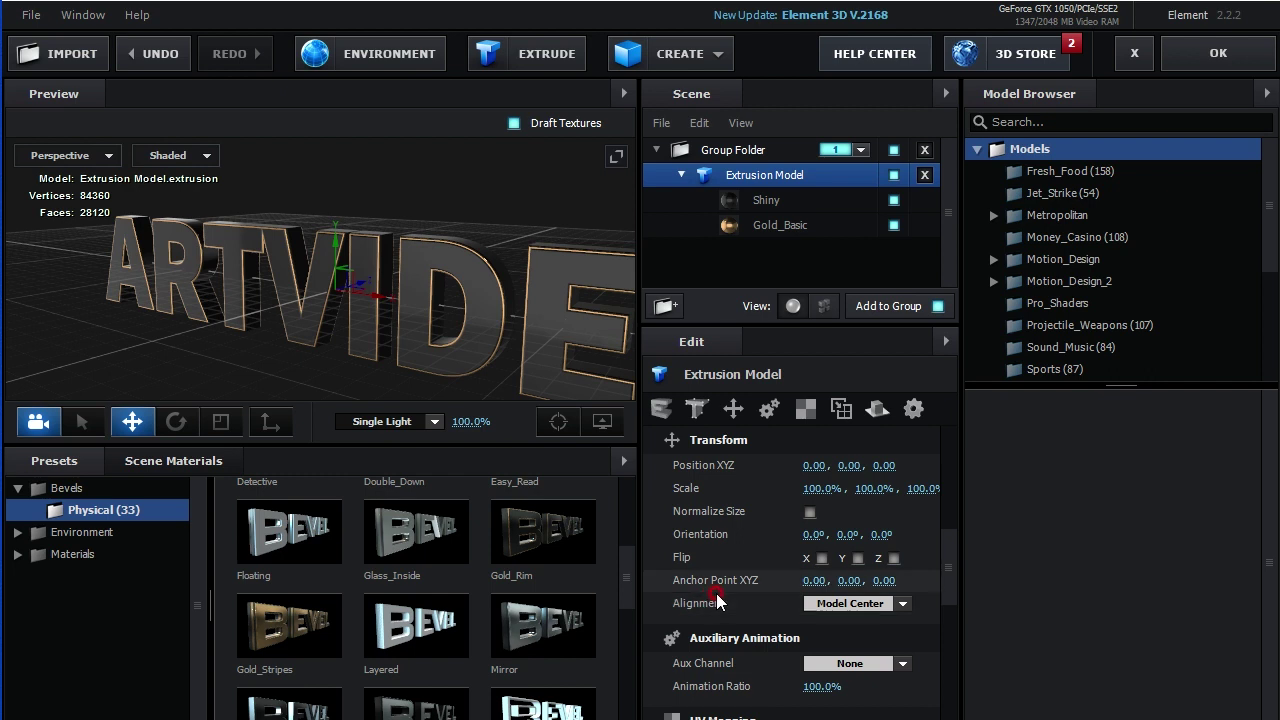
{"action": "left_click", "coordinate": [836, 605]}
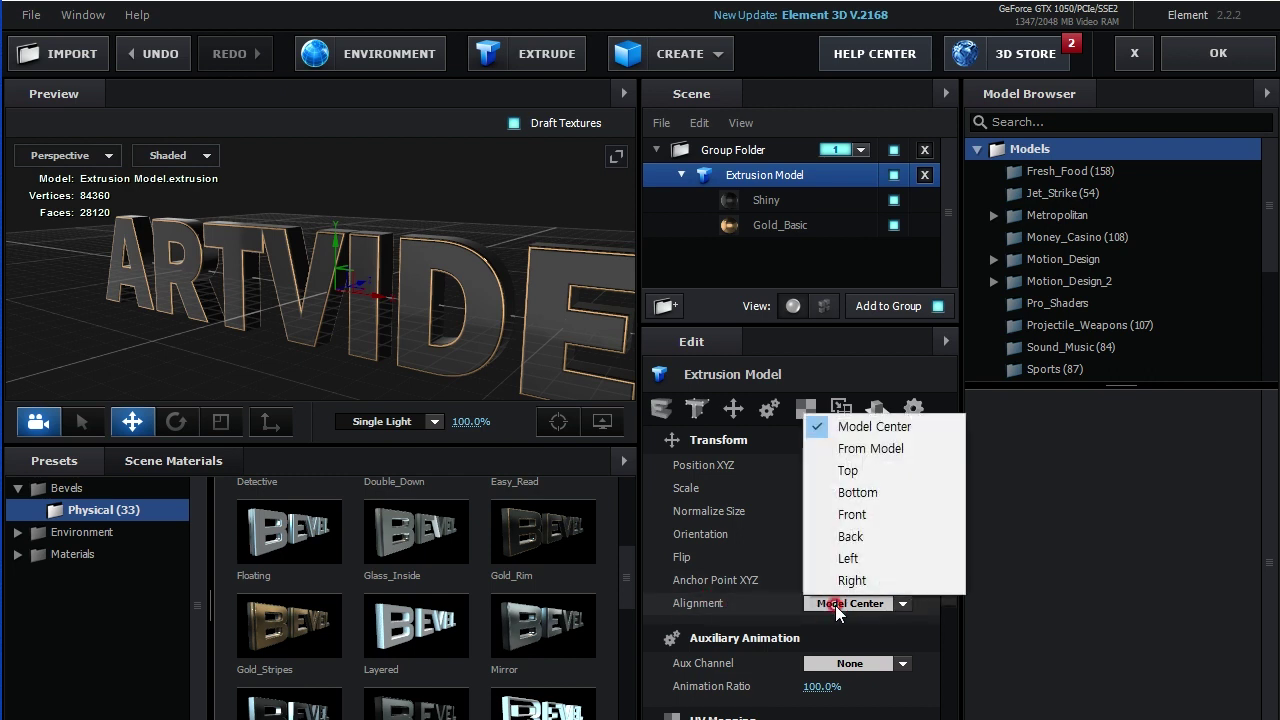
{"action": "left_click", "coordinate": [886, 448]}
{"action": "left_click", "coordinate": [845, 606]}
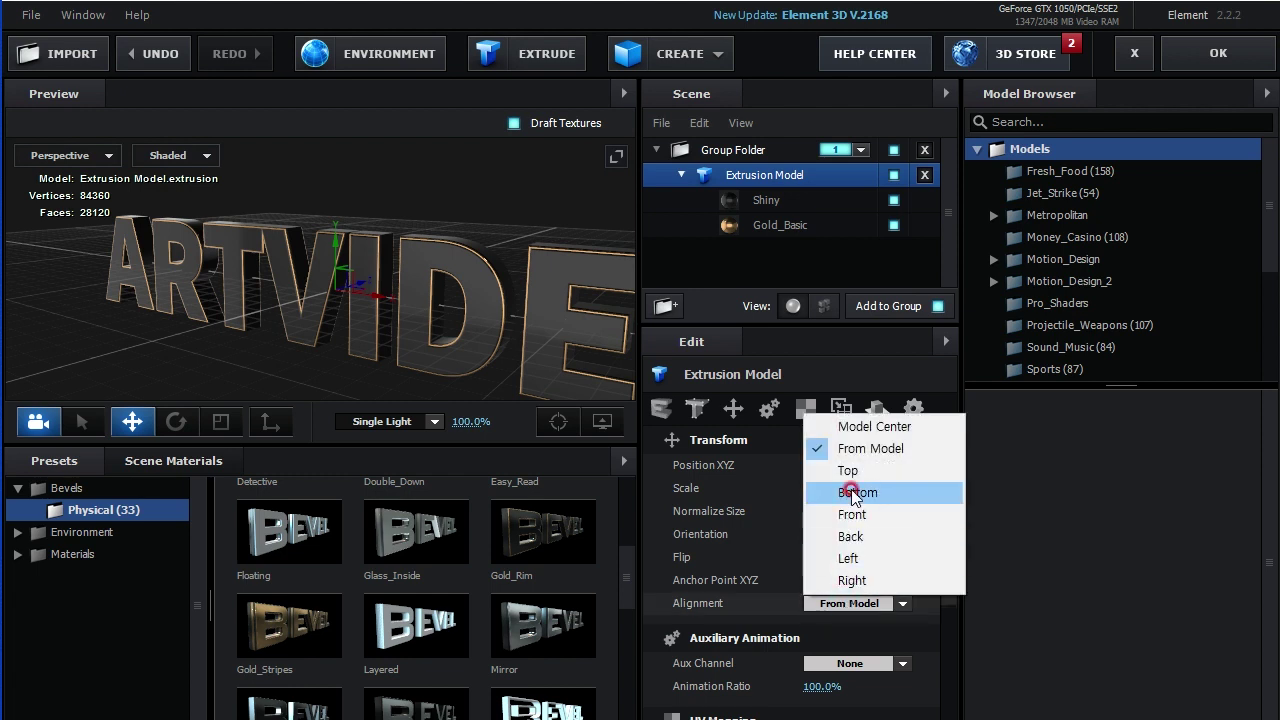
{"action": "left_click", "coordinate": [850, 470]}
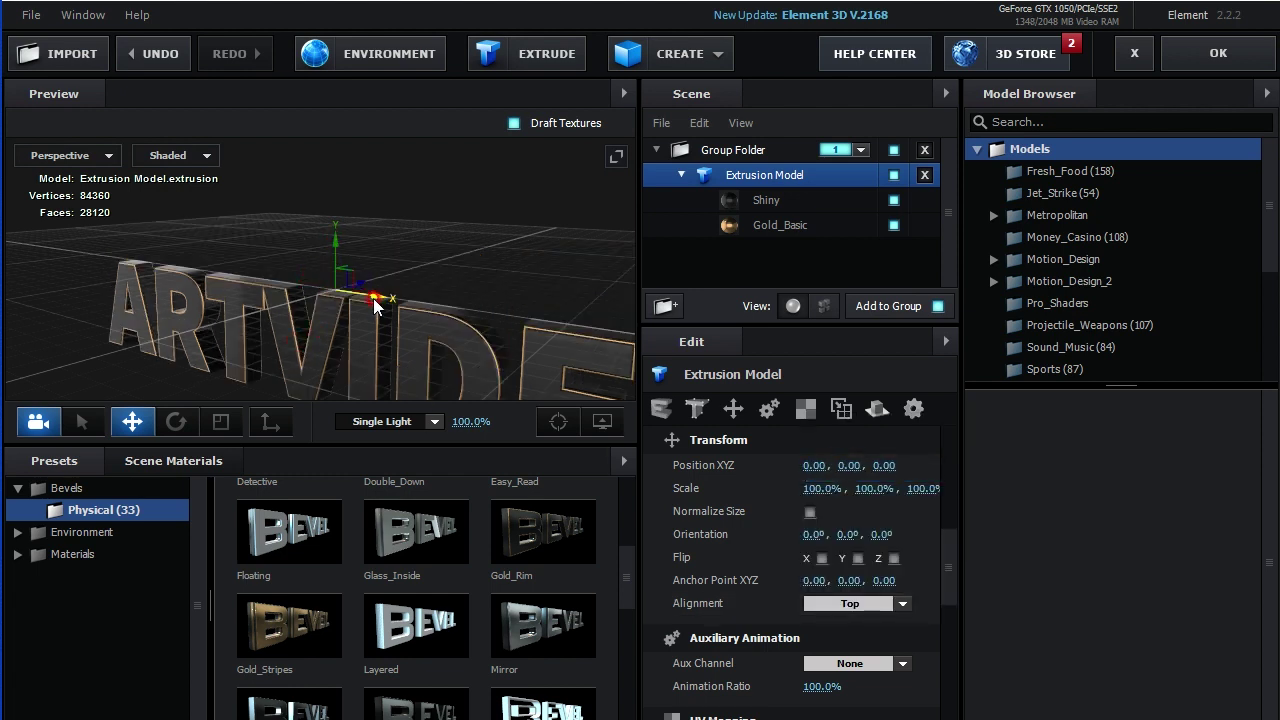
{"action": "left_click", "coordinate": [852, 604]}
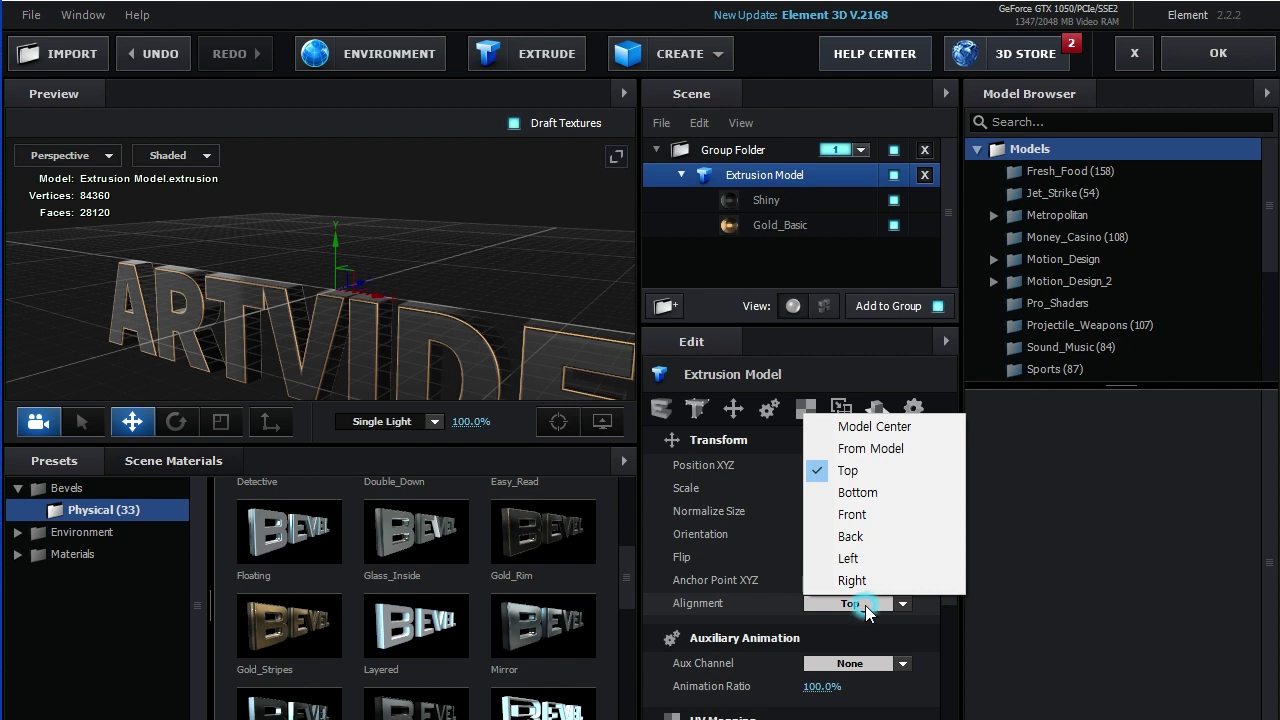
{"action": "left_click", "coordinate": [878, 427]}
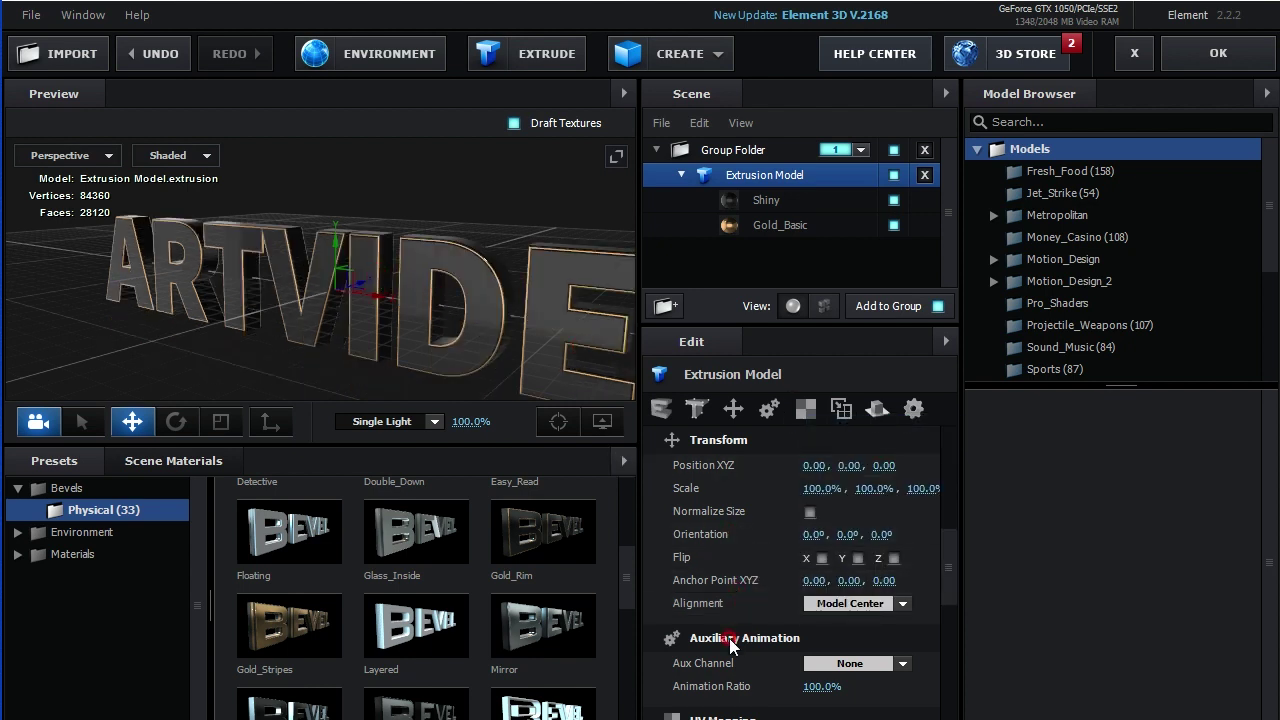
Leave the auxiliary animation channel set to None
{"action": "left_click", "coordinate": [769, 408]}
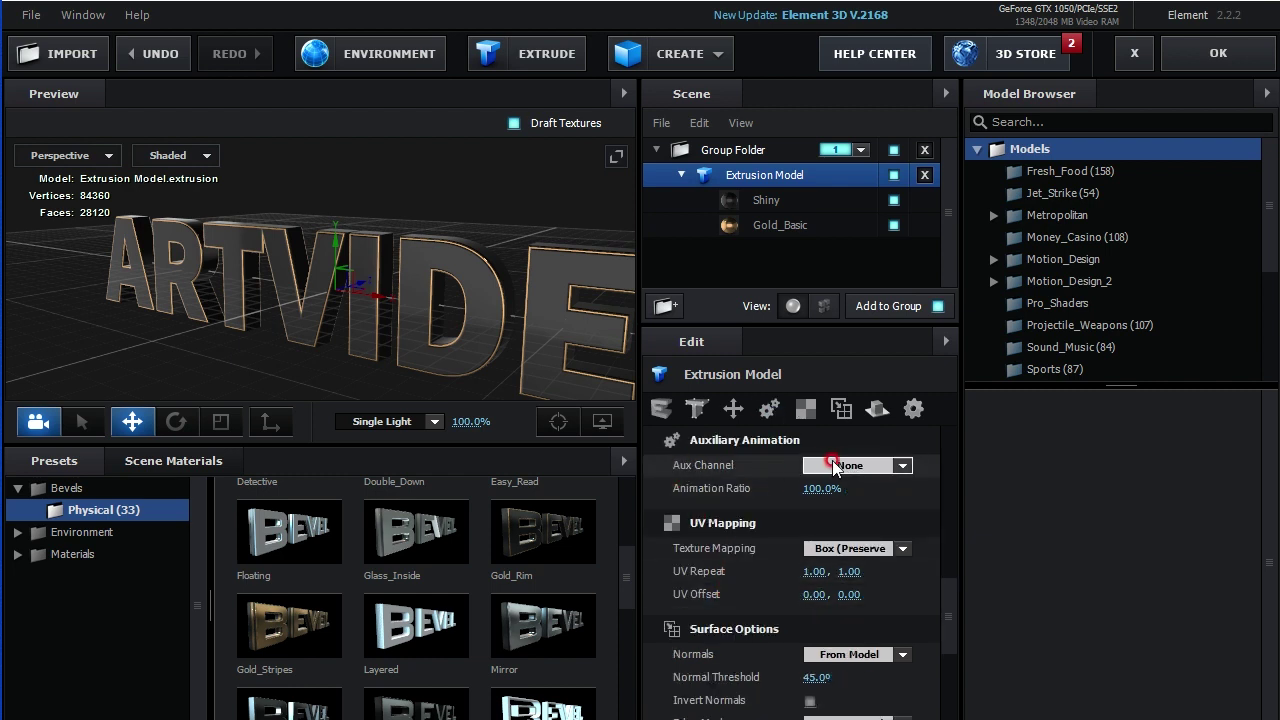
{"action": "left_click", "coordinate": [836, 464]}
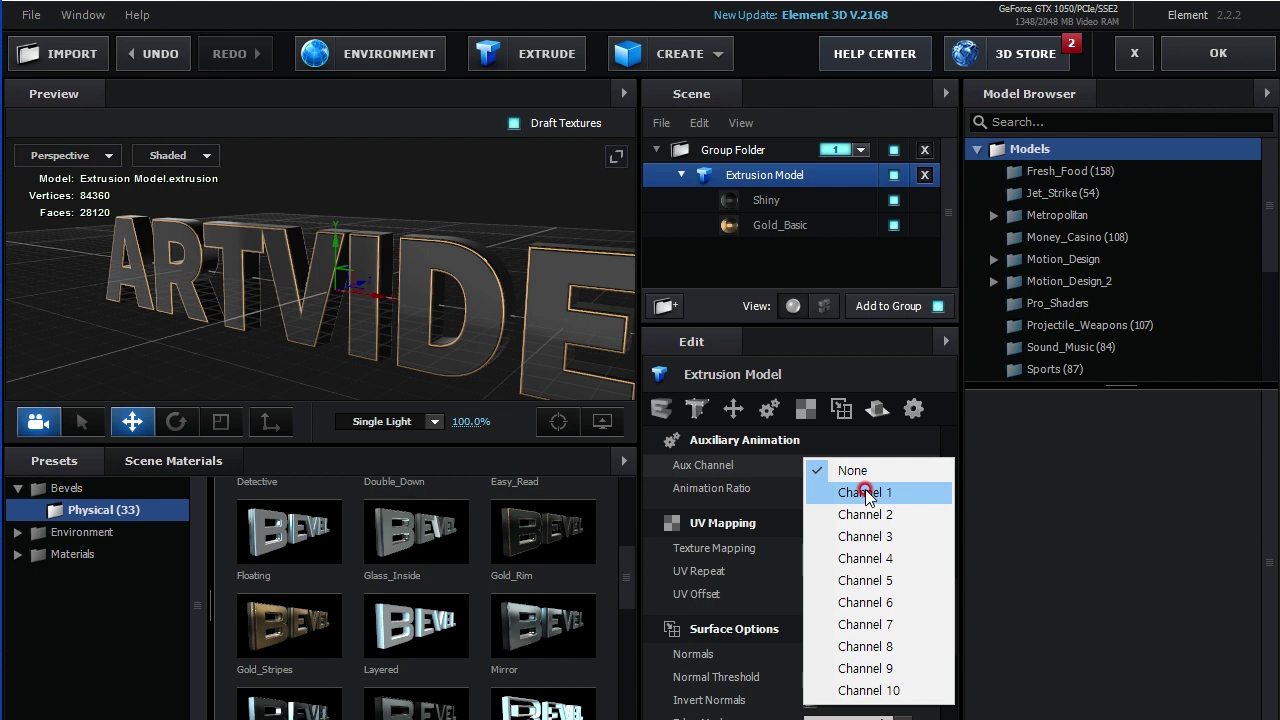
{"action": "left_click", "coordinate": [742, 455]}
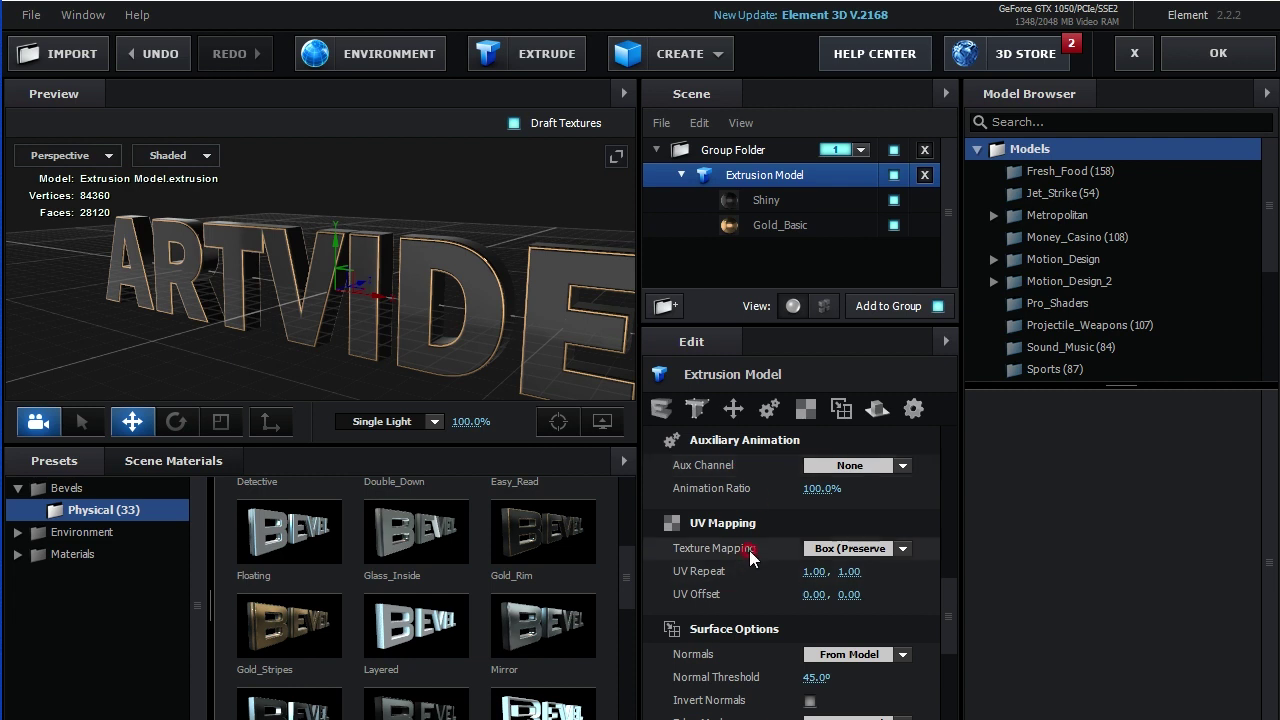
{"action": "mouse_move", "coordinate": [486, 271]}
{"action": "left_mouse_down"}
{"action": "mouse_move", "coordinate": [422, 252]}
{"action": "mouse_move", "coordinate": [408, 266]}
{"action": "left_mouse_up"}
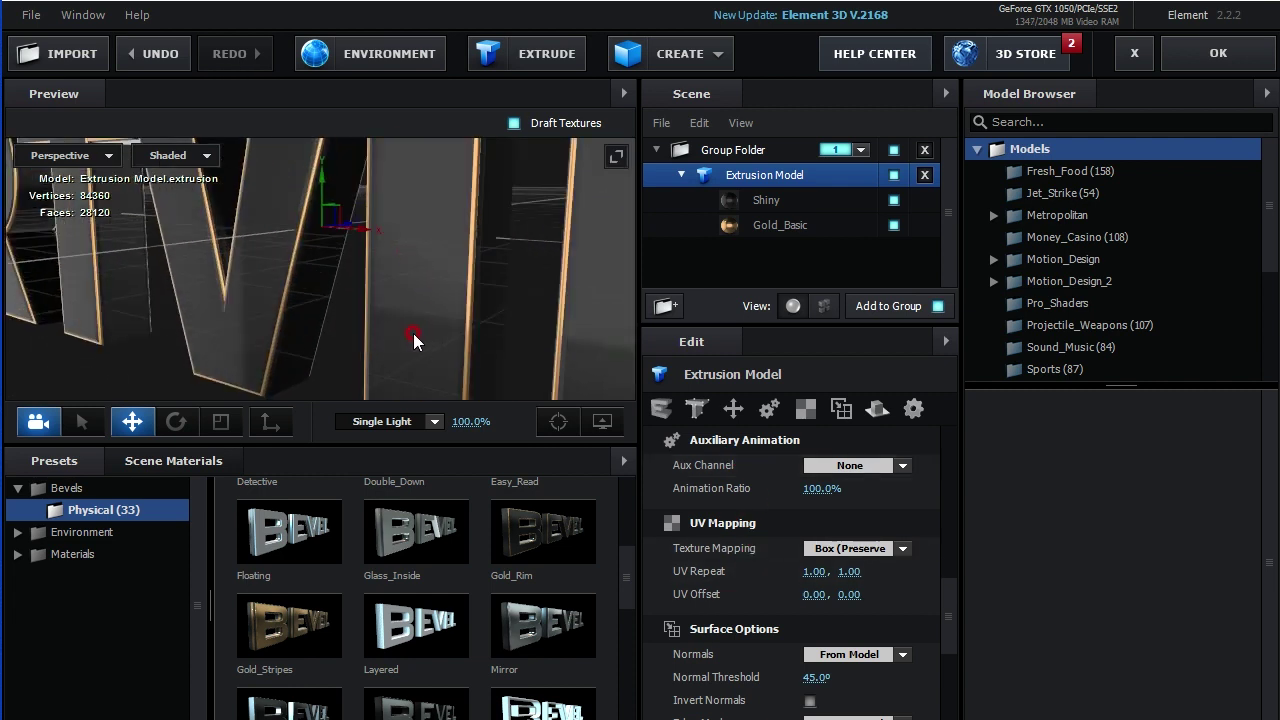
Drag the Denim material from Material-Pack > Fabric, Leather onto the Shiny slot
{"action": "left_click", "coordinate": [73, 535]}
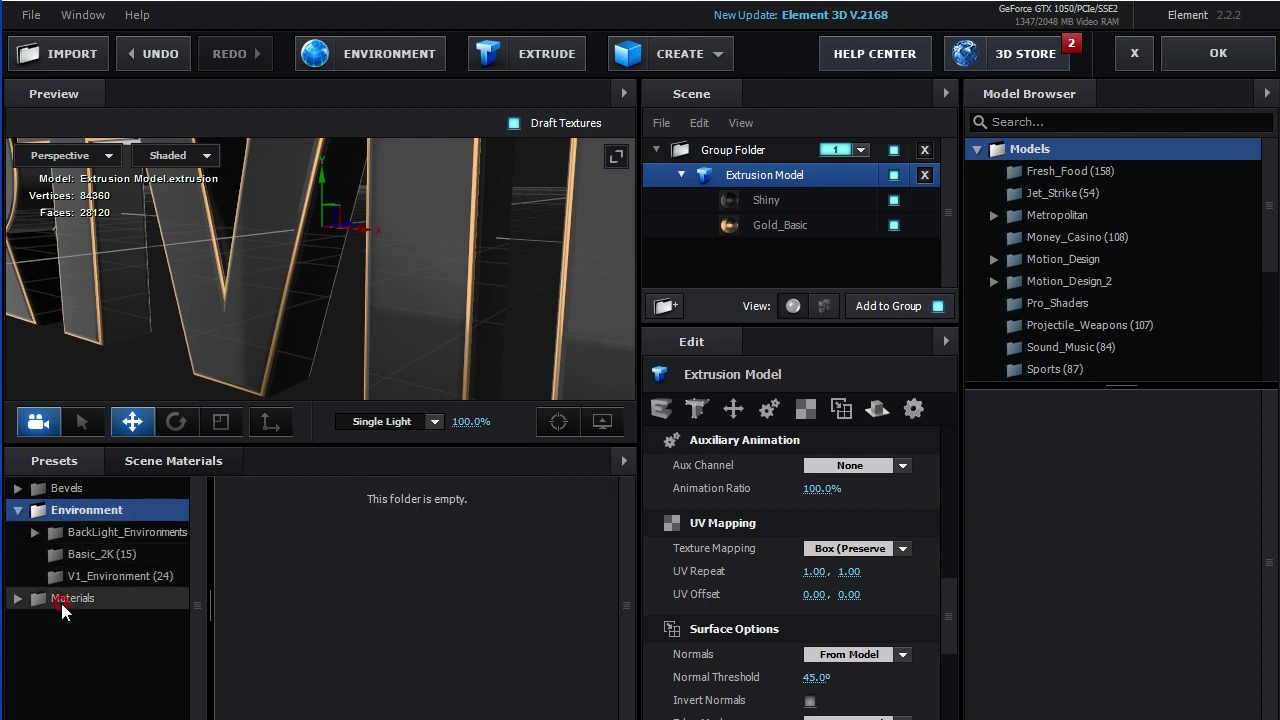
{"action": "left_click", "coordinate": [61, 603]}
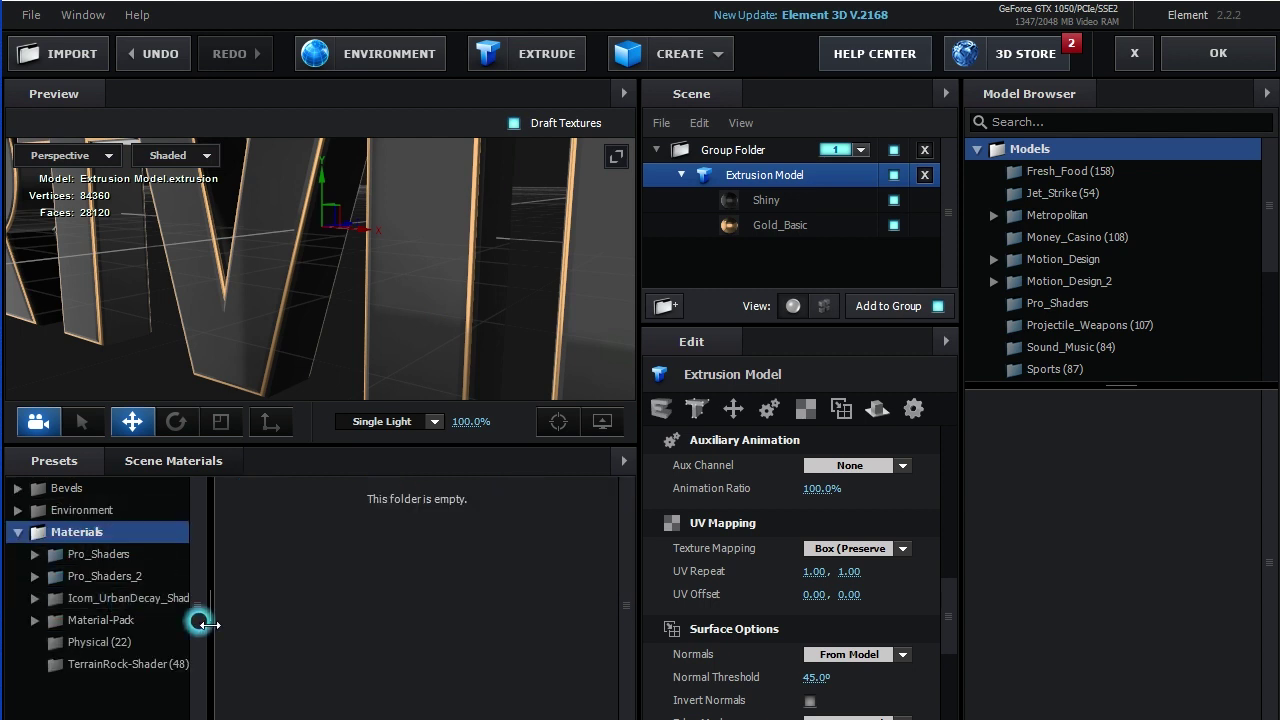
{"action": "left_click", "coordinate": [100, 620]}
{"action": "scroll", "coordinate": [100, 650], "scroll_direction": "down", "scroll_amount": 1}
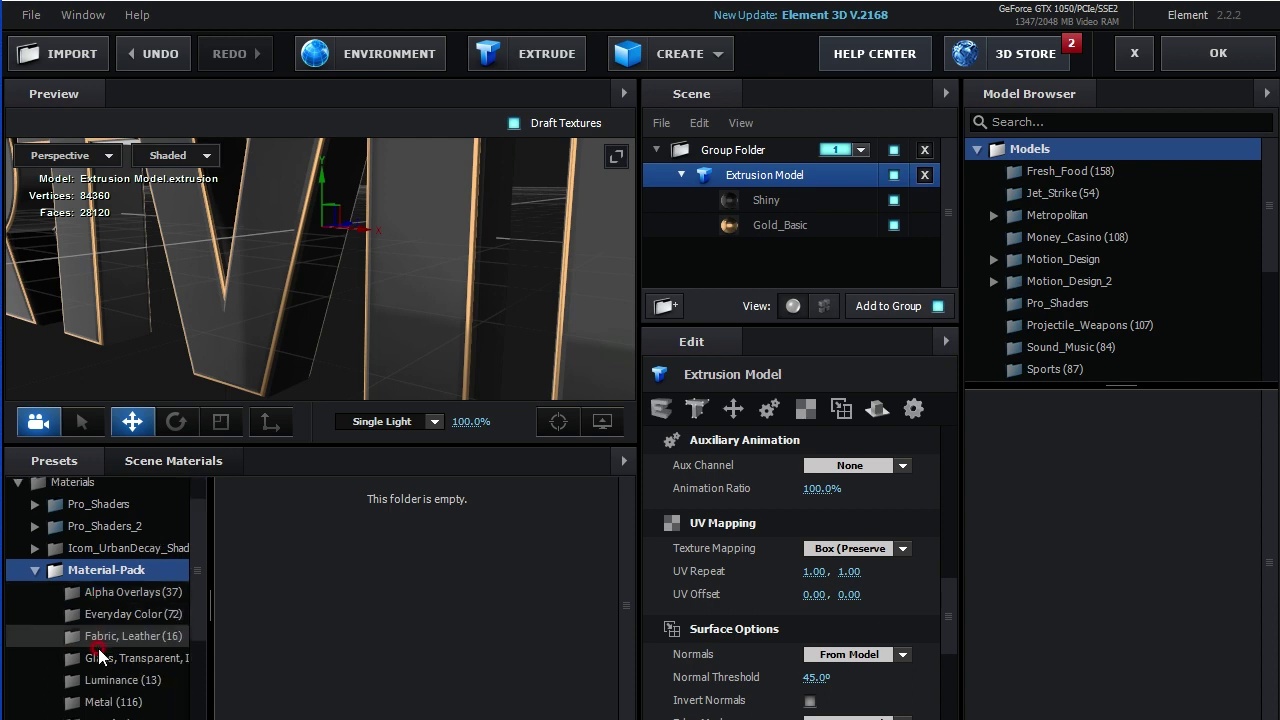
{"action": "scroll", "coordinate": [100, 655], "scroll_direction": "down", "scroll_amount": 1}
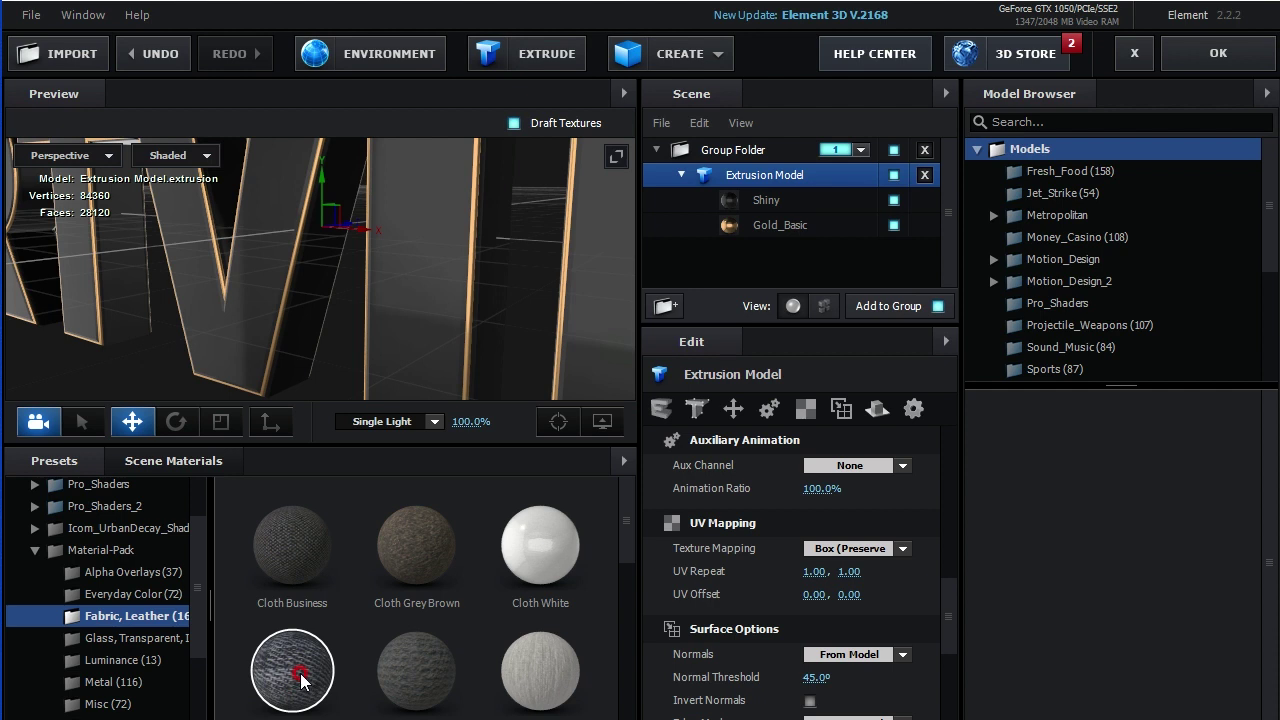
{"action": "left_click_drag", "start_coordinate": [301, 680], "coordinate": [760, 200]}
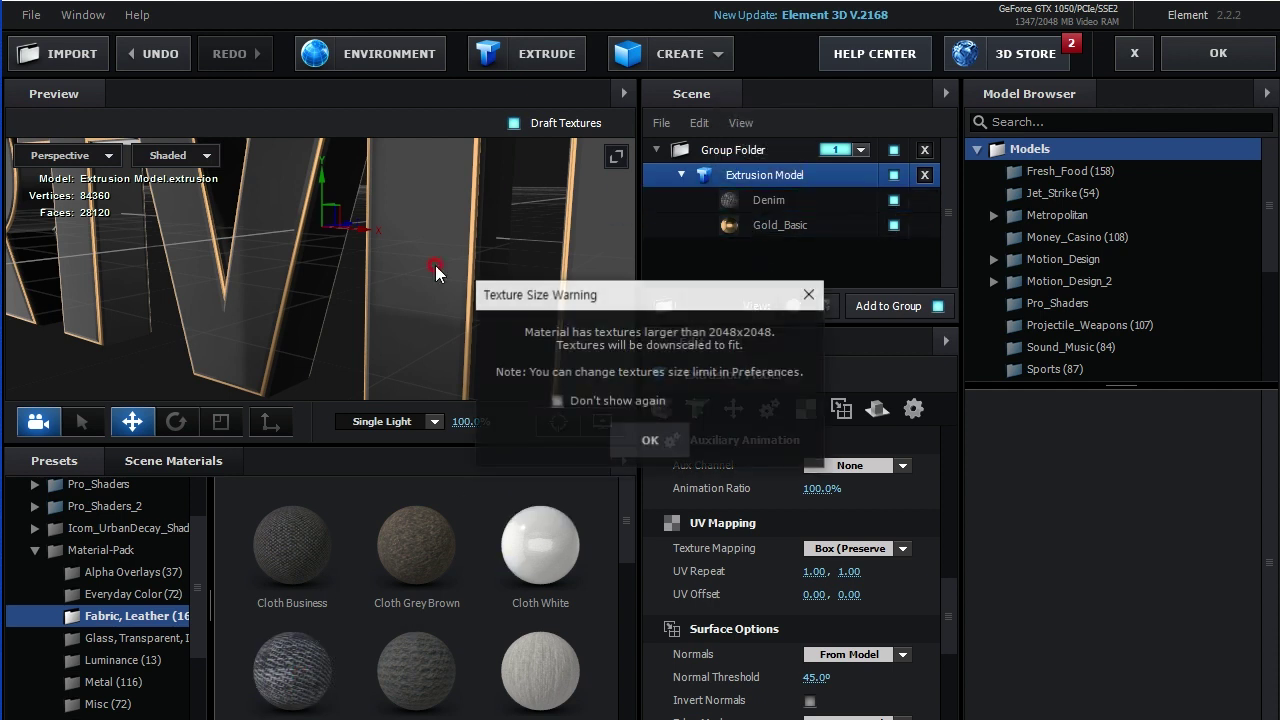
{"action": "left_click", "coordinate": [680, 443]}
{"action": "left_click", "coordinate": [418, 262]}
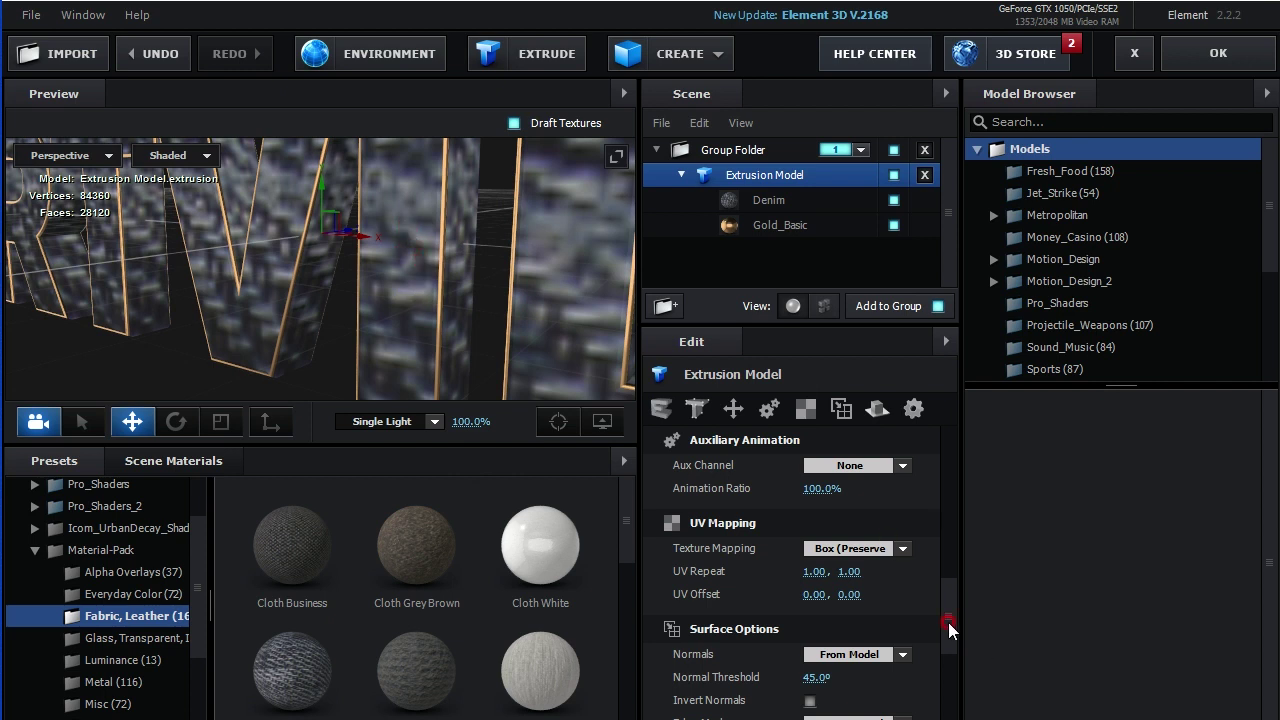
Set the denim's UV Repeat to 10 × 10 and orbit to check the letters
{"action": "left_click", "coordinate": [805, 571]}
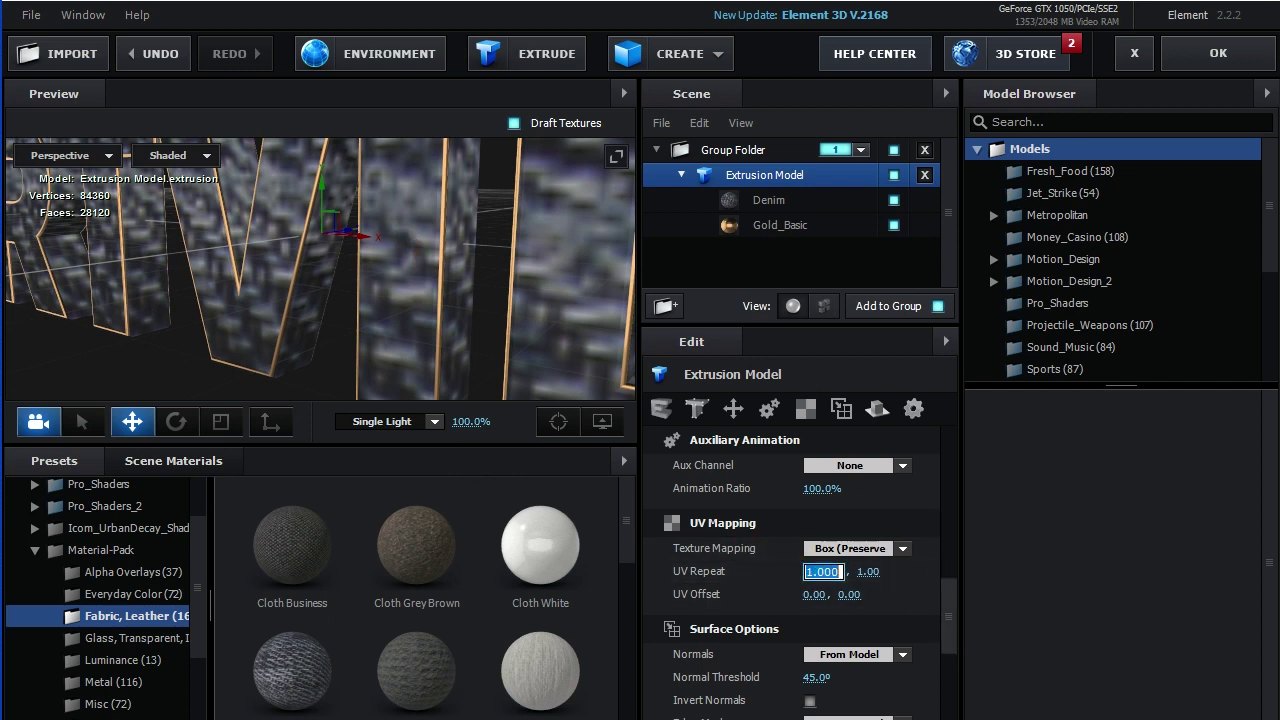
{"action": "type", "text": "10"}
{"action": "key", "text": "Return"}
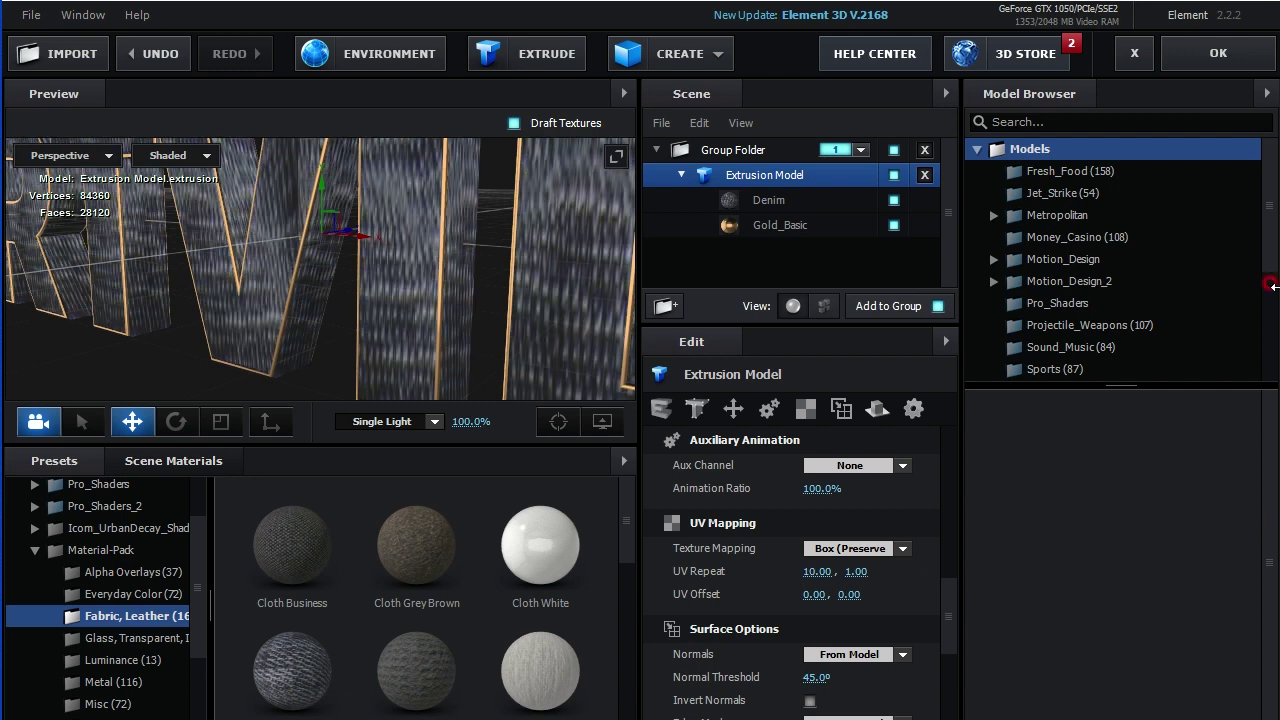
{"action": "left_click", "coordinate": [840, 571]}
{"action": "type", "text": "10"}
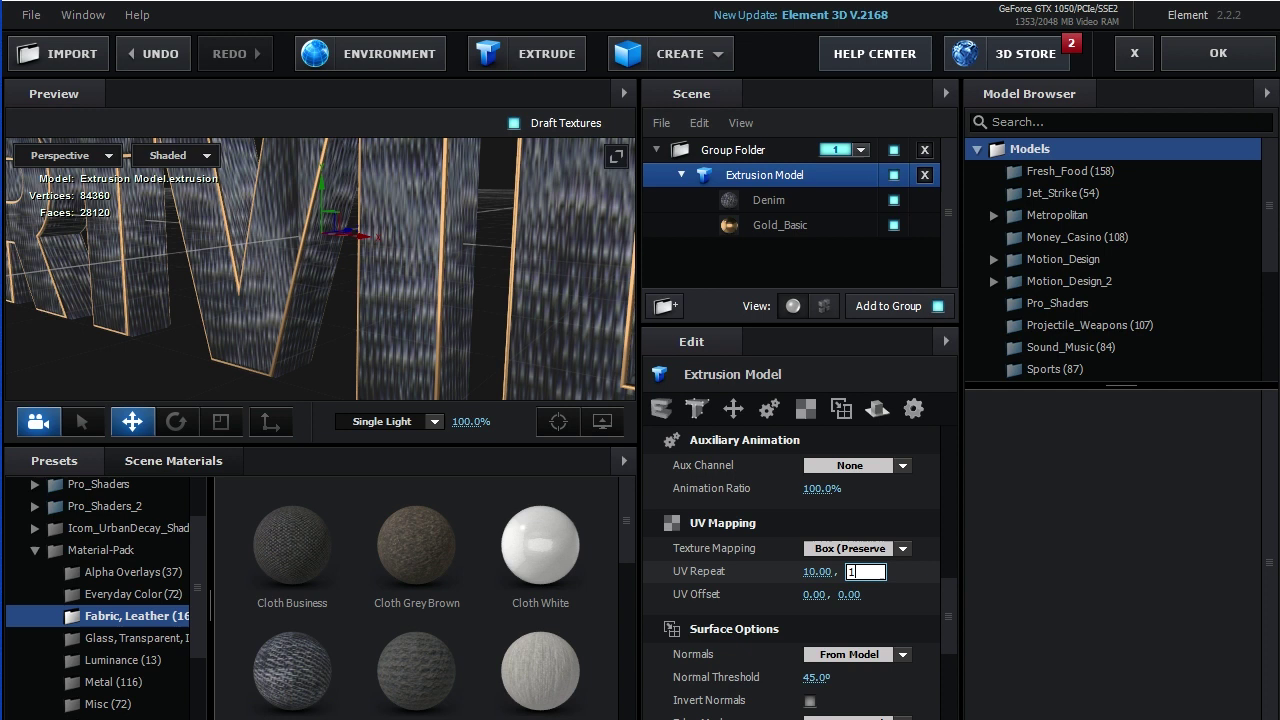
{"action": "key", "text": "Return"}
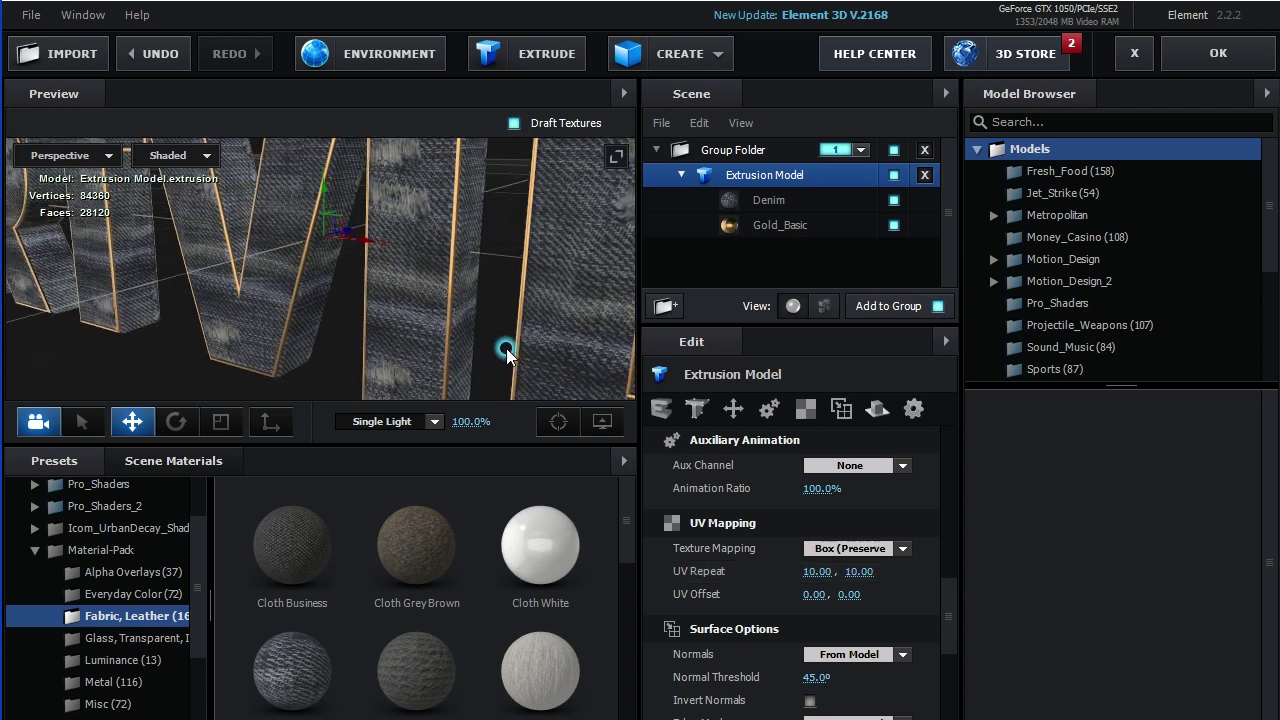
{"action": "left_click_drag", "start_coordinate": [510, 340], "coordinate": [586, 343]}
{"action": "mouse_move", "coordinate": [415, 305]}
{"action": "left_mouse_down"}
{"action": "mouse_move", "coordinate": [359, 291]}
{"action": "mouse_move", "coordinate": [471, 311]}
{"action": "left_mouse_up"}
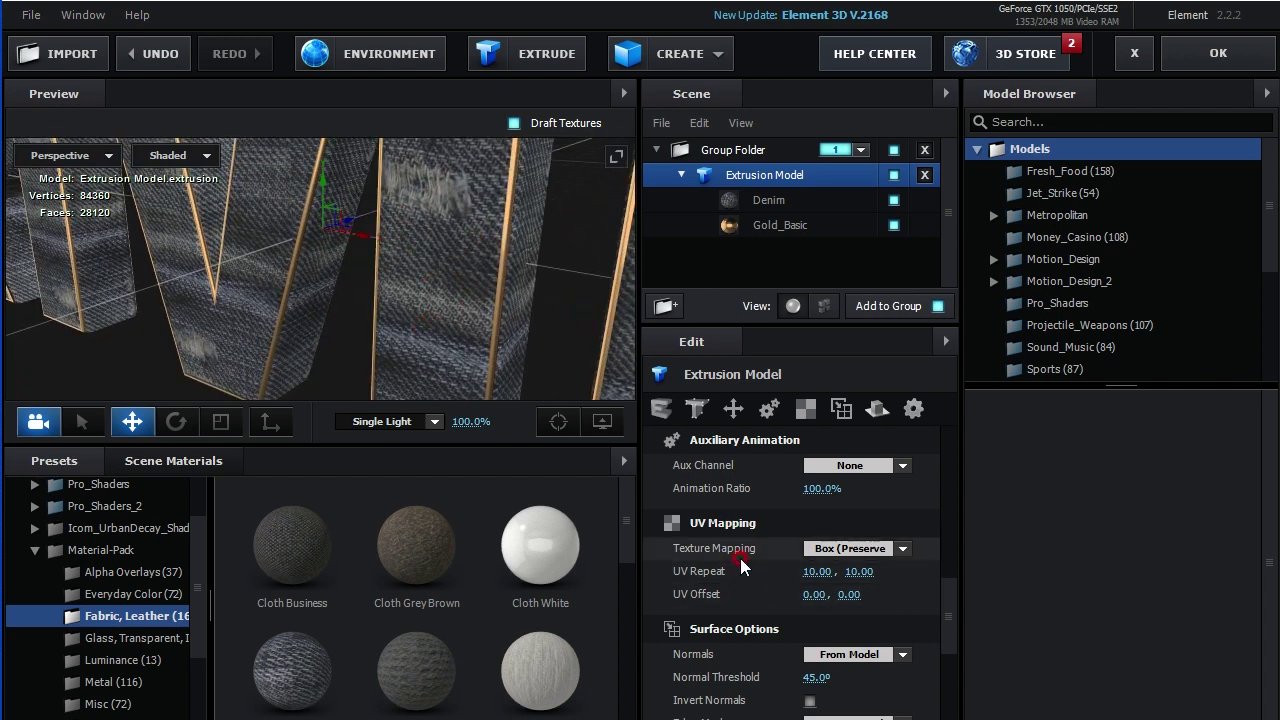
Review the texture mapping options, keeping Box (Preserve Aspect), and orbit around the denim letters
{"action": "mouse_move", "coordinate": [740, 563]}
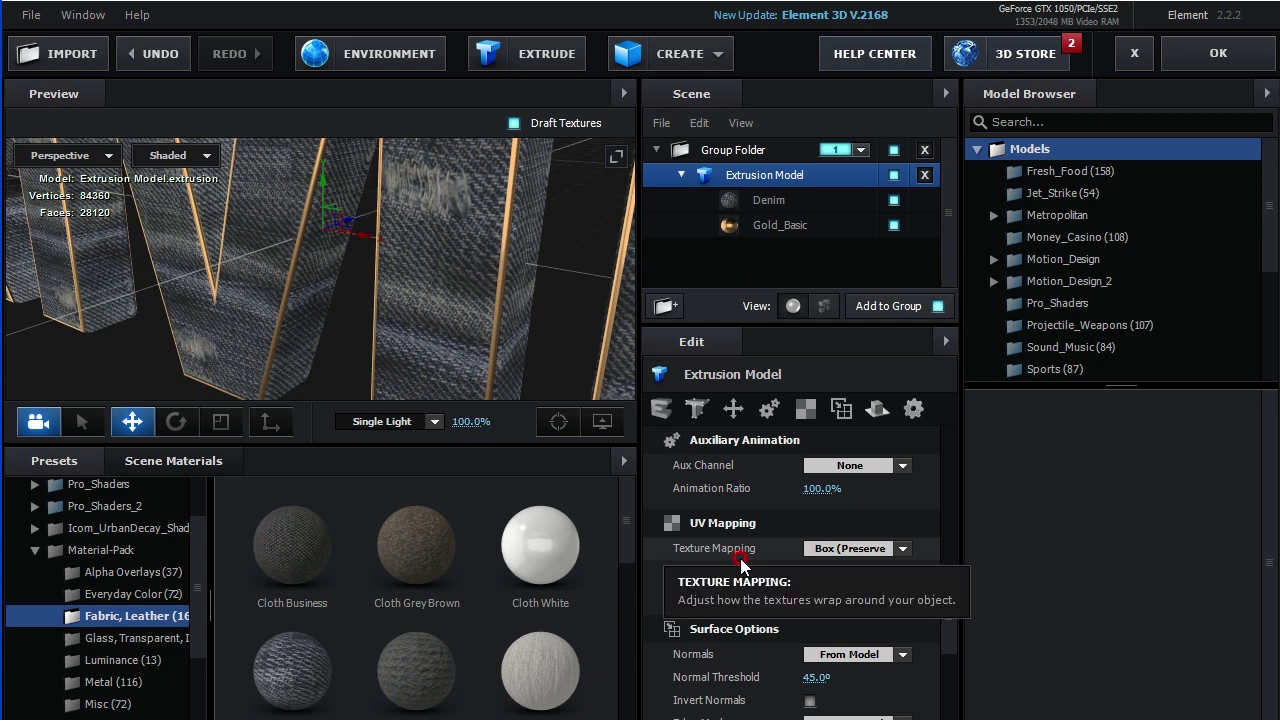
{"action": "left_click", "coordinate": [870, 548]}
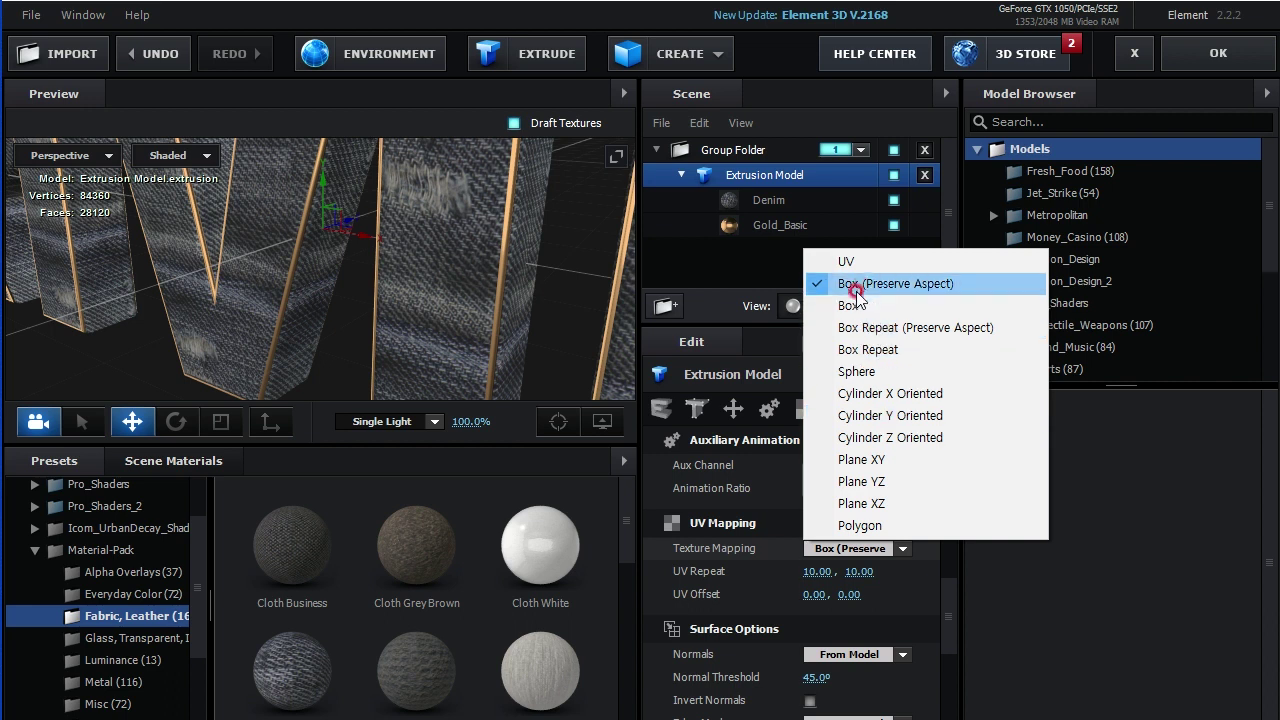
{"action": "left_click", "coordinate": [548, 318]}
{"action": "mouse_move", "coordinate": [535, 321]}
{"action": "left_mouse_down"}
{"action": "mouse_move", "coordinate": [443, 281]}
{"action": "mouse_move", "coordinate": [519, 278]}
{"action": "left_mouse_up"}
{"action": "mouse_move", "coordinate": [416, 270]}
{"action": "left_mouse_down"}
{"action": "mouse_move", "coordinate": [444, 282]}
{"action": "mouse_move", "coordinate": [456, 313]}
{"action": "left_mouse_up"}
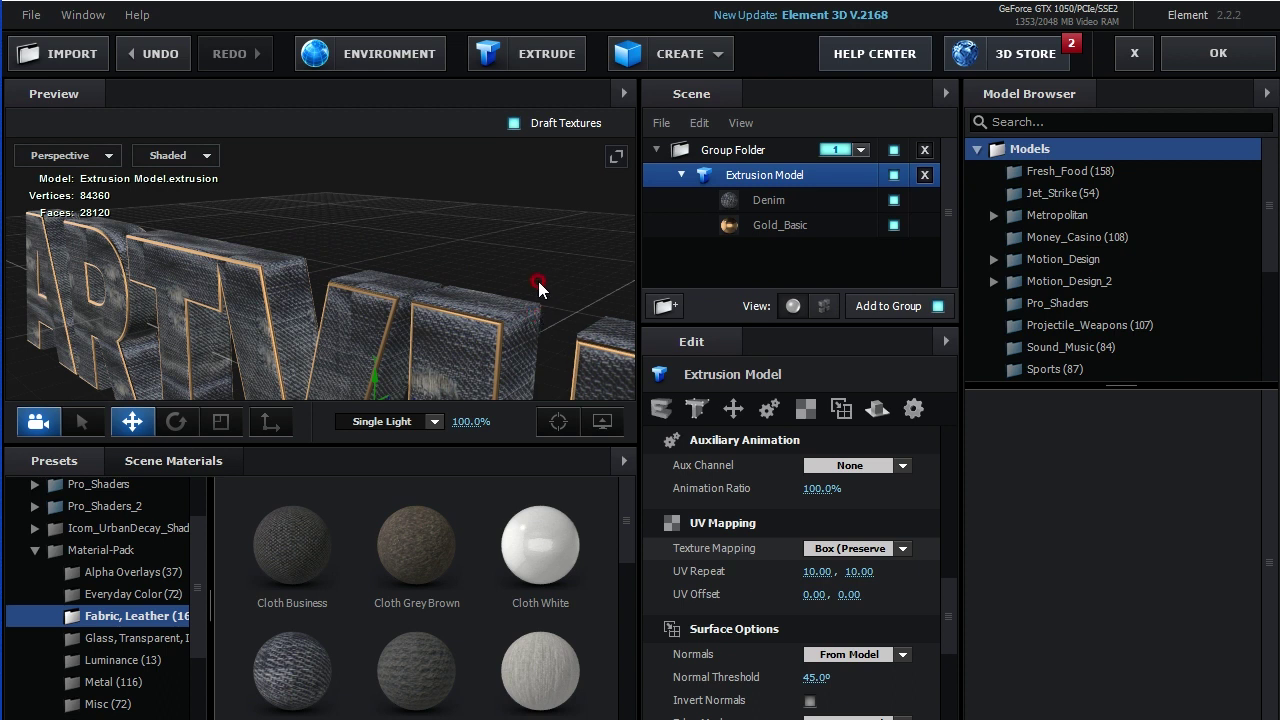
{"action": "left_click_drag", "start_coordinate": [535, 314], "coordinate": [477, 201]}
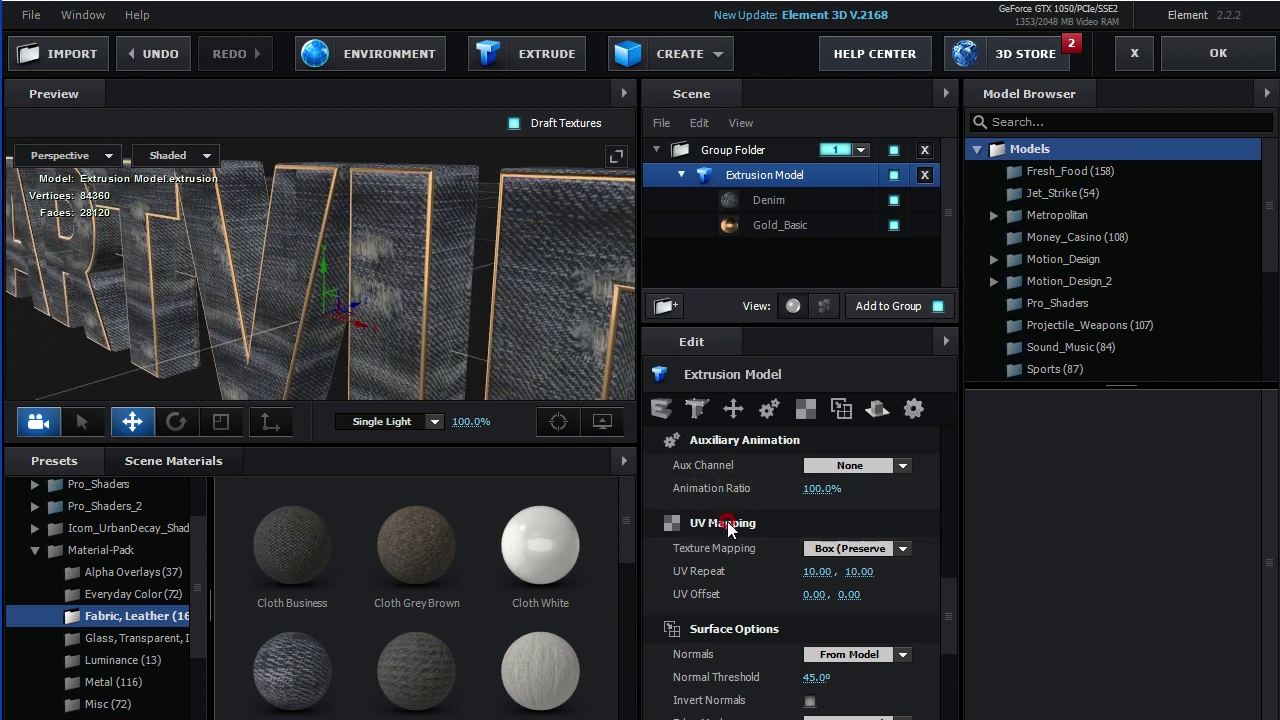
{"action": "scroll", "coordinate": [742, 654], "scroll_direction": "down", "scroll_amount": 3}
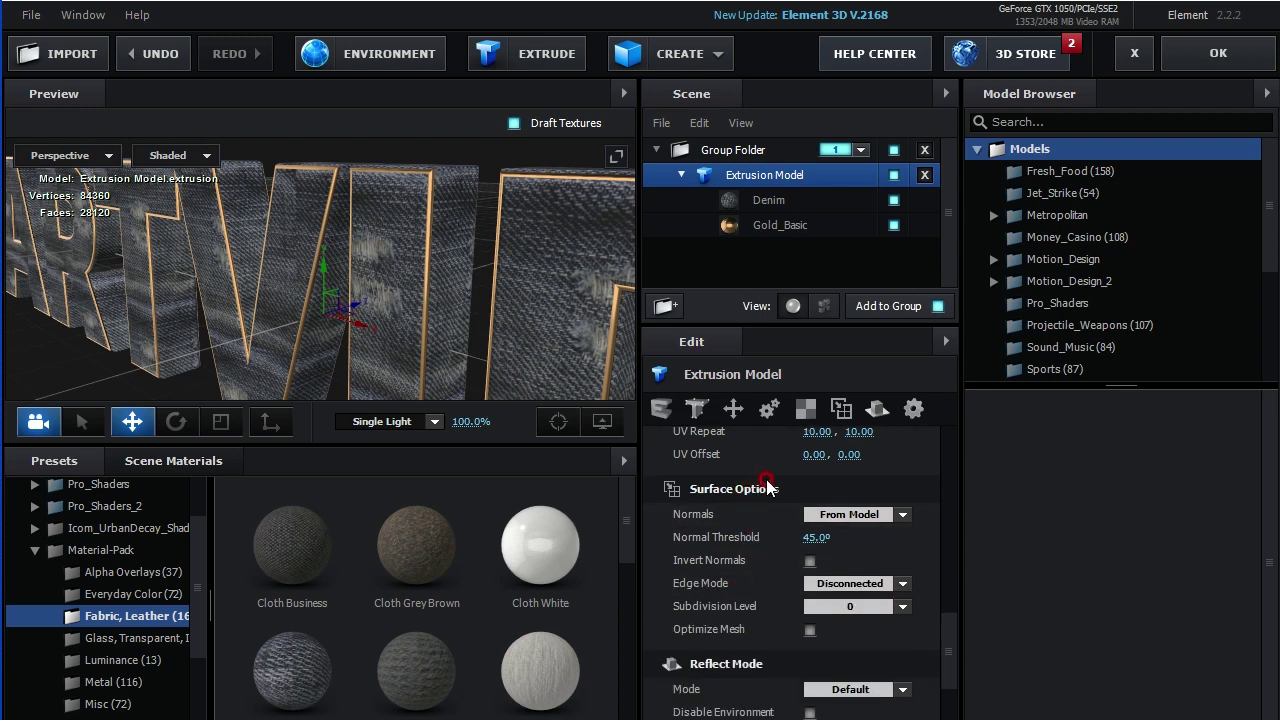
{"action": "left_click", "coordinate": [843, 514]}
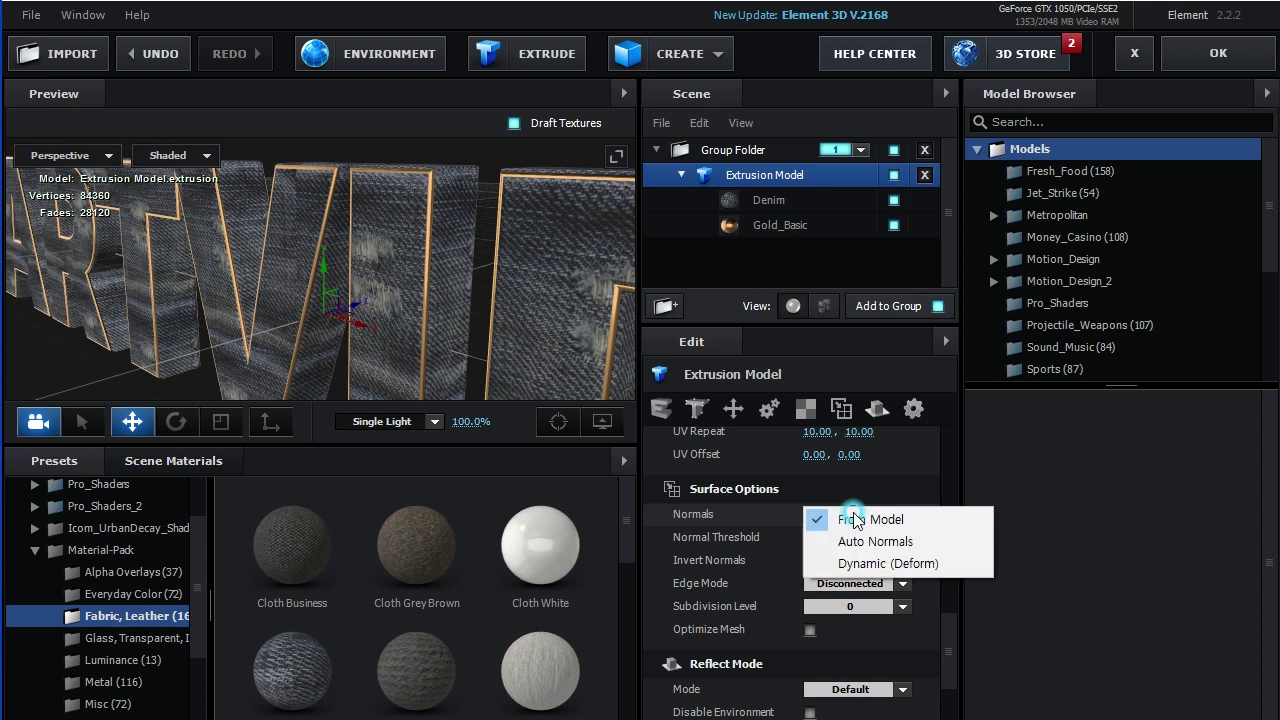
{"action": "left_click", "coordinate": [737, 514]}
{"action": "left_click", "coordinate": [485, 293]}
{"action": "left_click", "coordinate": [898, 519]}
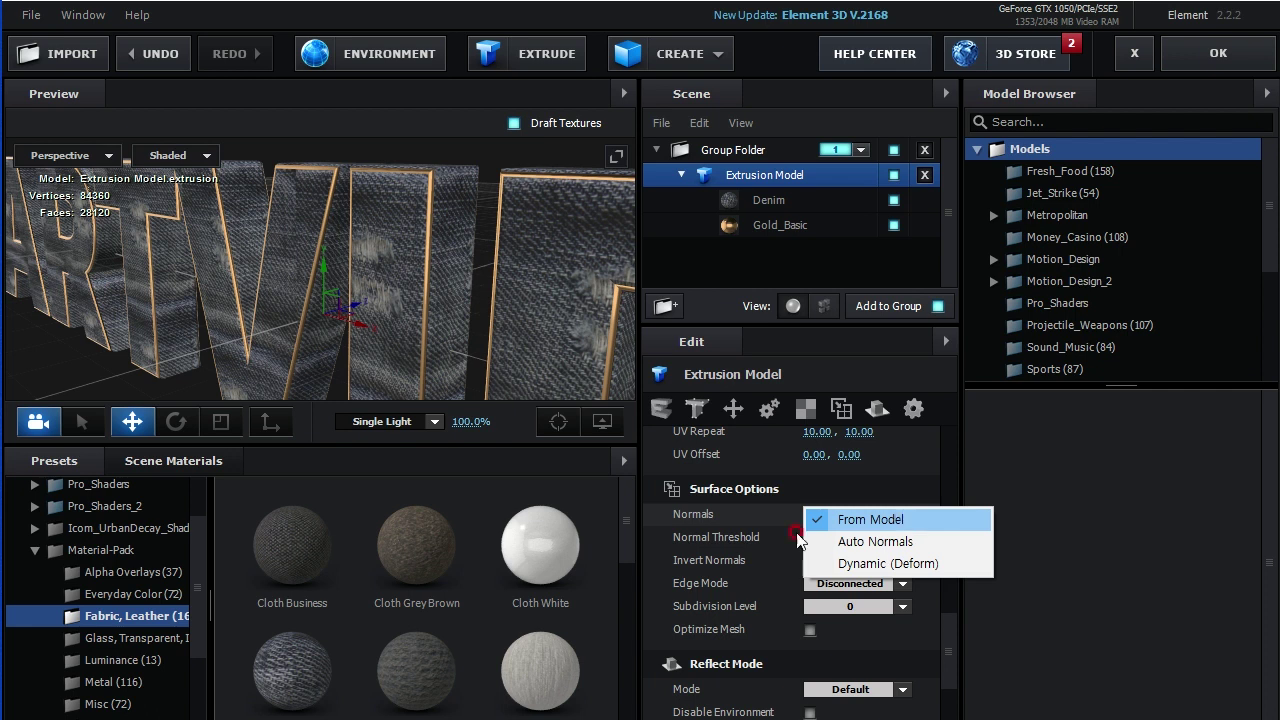
{"action": "left_click", "coordinate": [741, 516]}
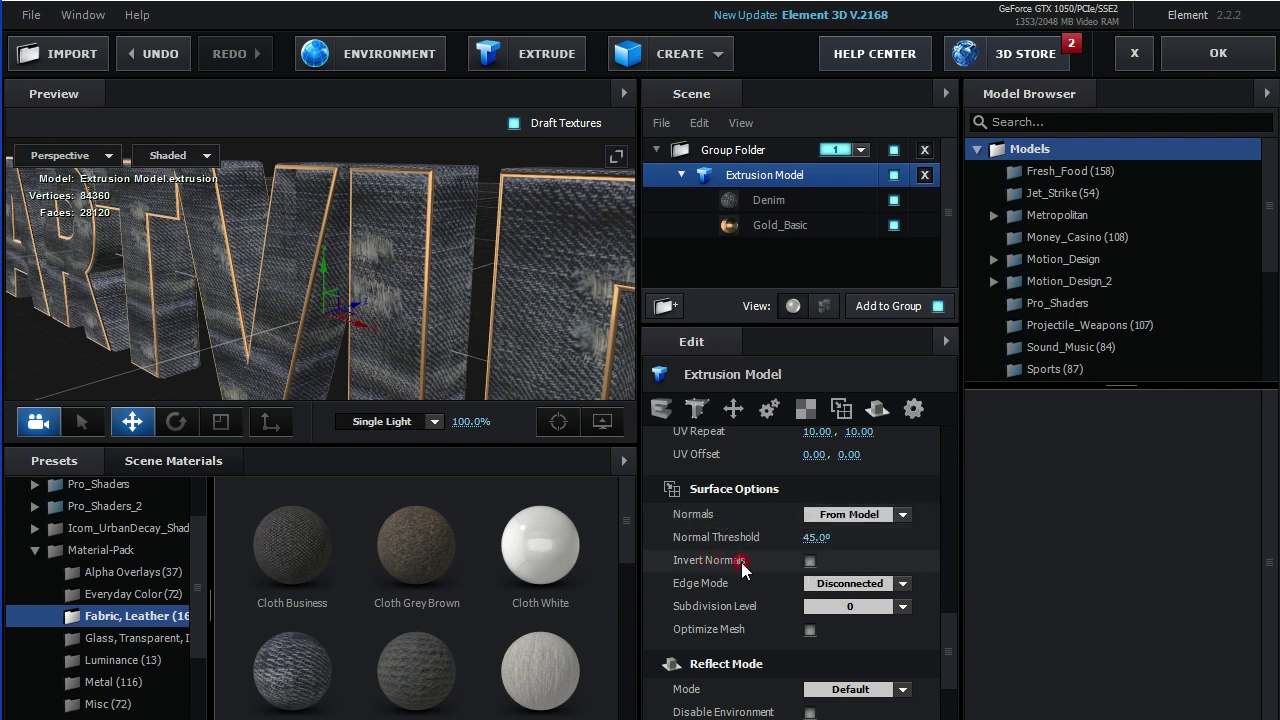
{"action": "left_click", "coordinate": [810, 562]}
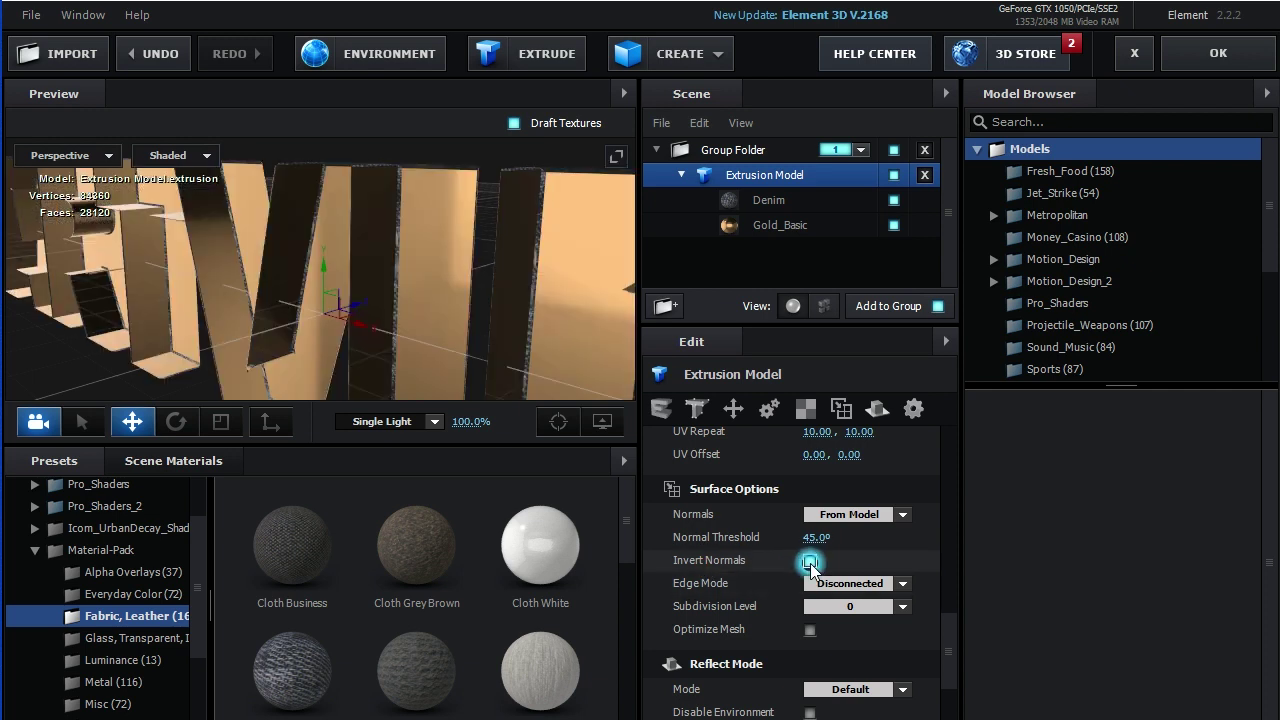
{"action": "left_click", "coordinate": [499, 300]}
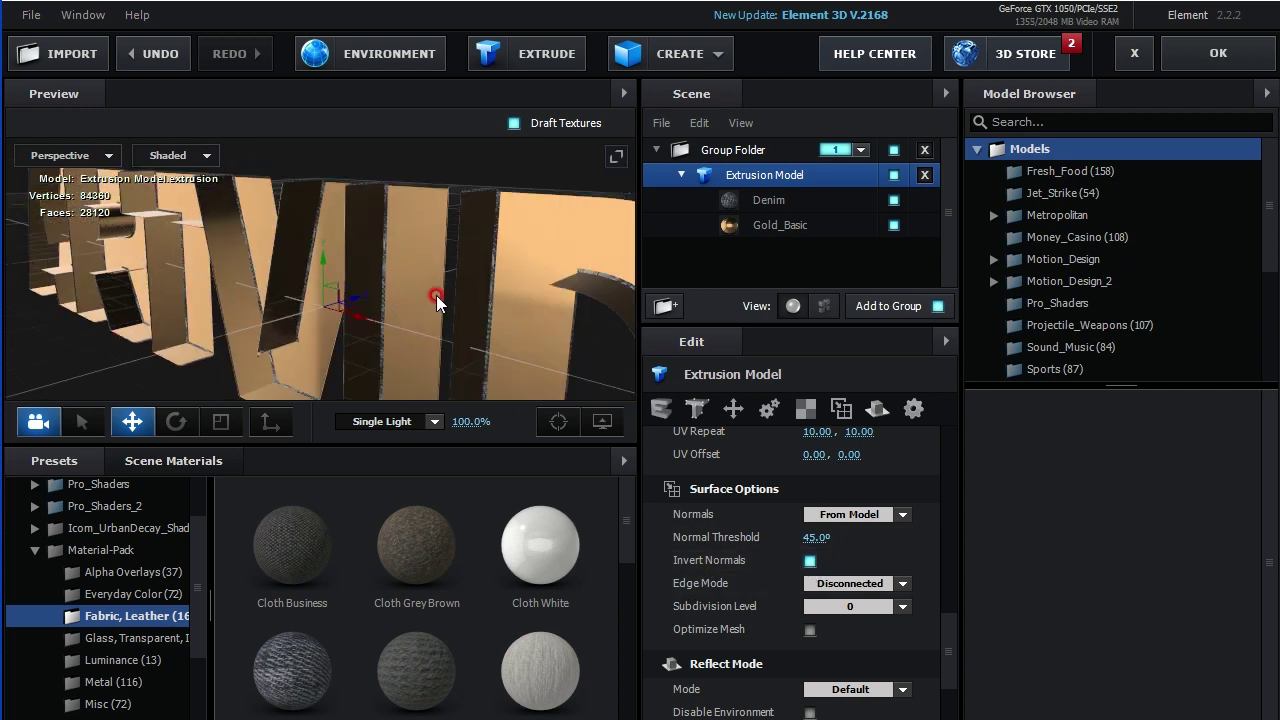
{"action": "left_click", "coordinate": [810, 561]}
{"action": "left_click", "coordinate": [535, 252]}
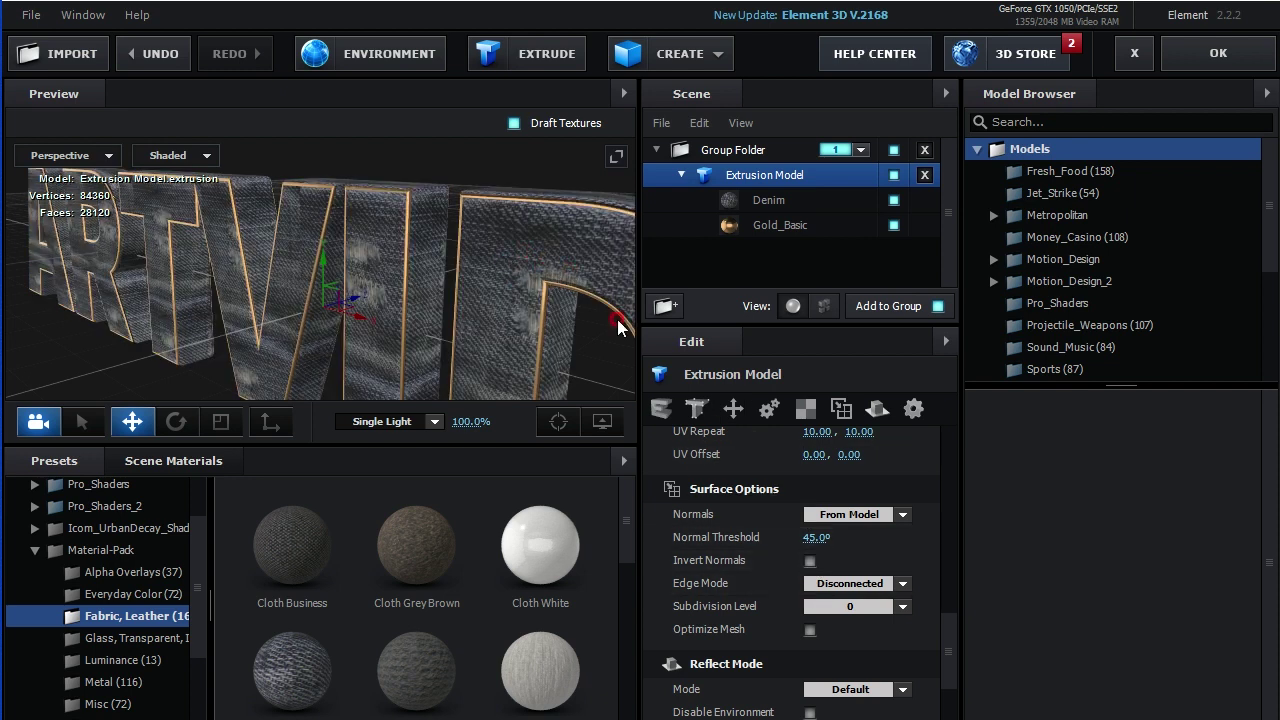
{"action": "left_click", "coordinate": [742, 664]}
{"action": "scroll", "coordinate": [745, 670], "scroll_direction": "down", "scroll_amount": 4}
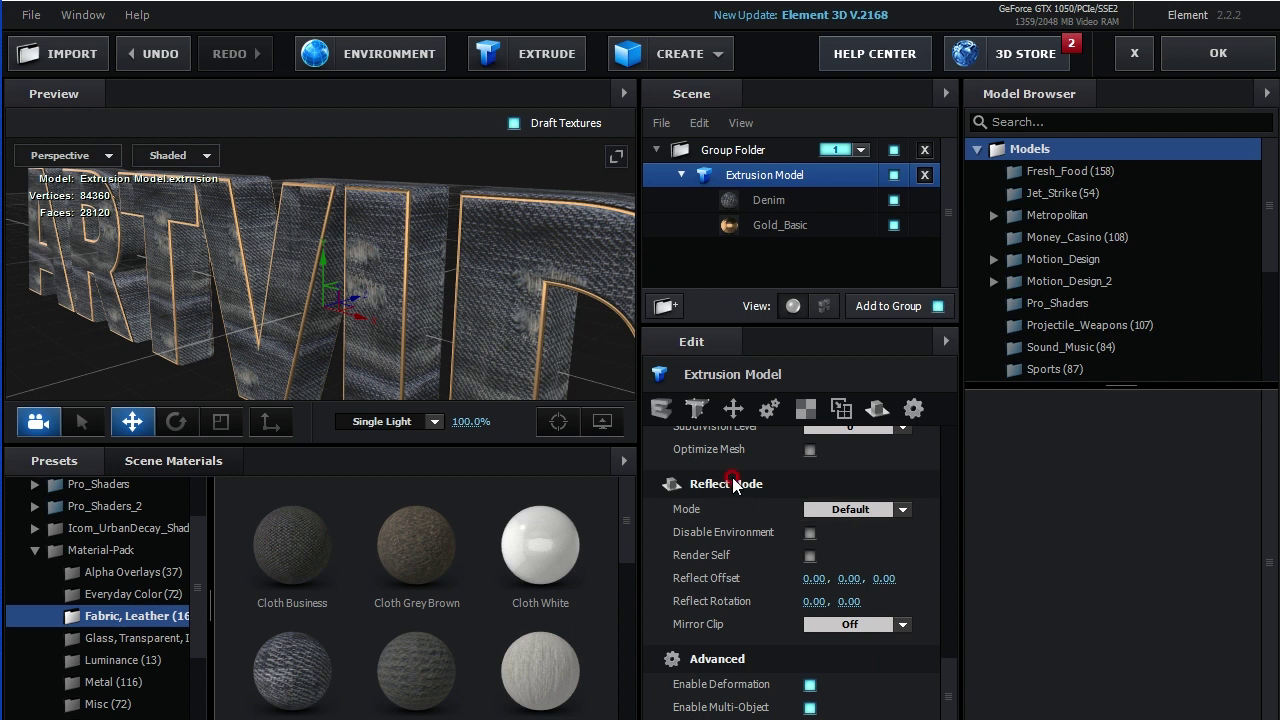
{"action": "left_click_drag", "start_coordinate": [776, 474], "coordinate": [762, 488]}
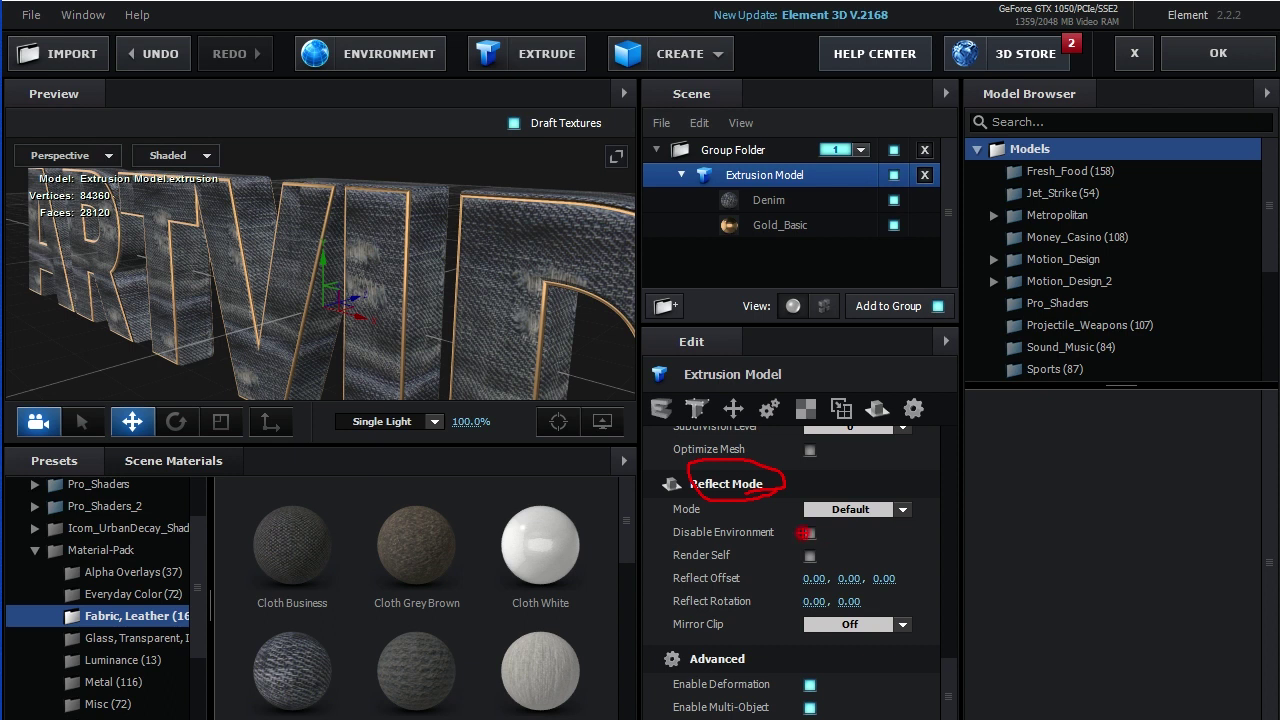
{"action": "mouse_move", "coordinate": [516, 719]}
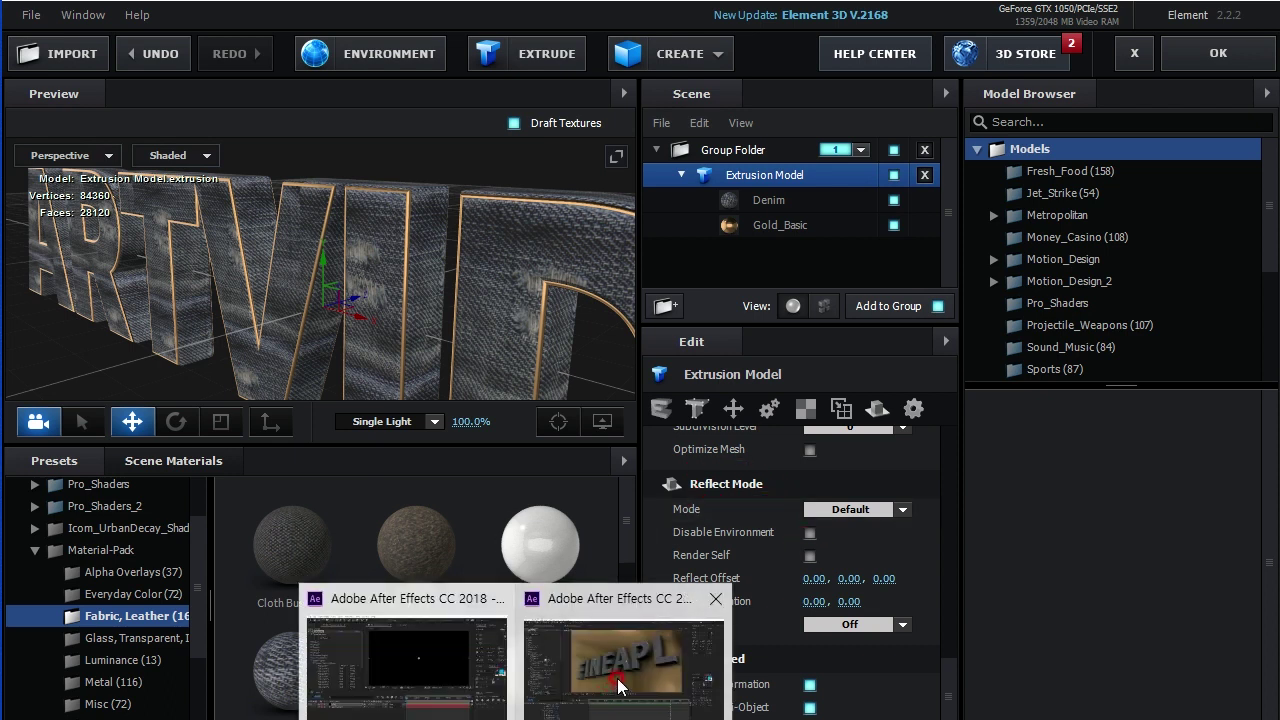
{"action": "key", "text": "alt+Tab"}
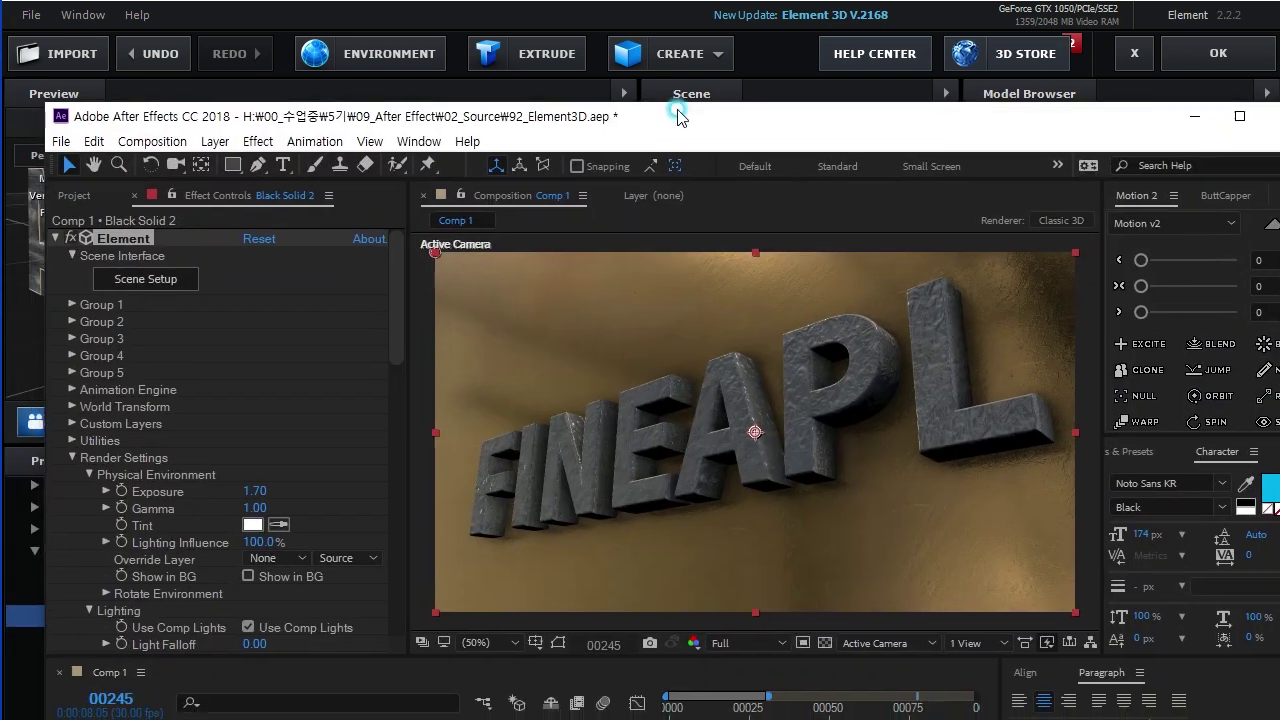
{"action": "double_click", "coordinate": [672, 98]}
{"action": "scroll", "coordinate": [801, 380], "scroll_direction": "up", "scroll_amount": 3}
{"action": "scroll", "coordinate": [816, 379], "scroll_direction": "down", "scroll_amount": 1}
{"action": "scroll", "coordinate": [851, 383], "scroll_direction": "up", "scroll_amount": 1}
{"action": "scroll", "coordinate": [871, 363], "scroll_direction": "up", "scroll_amount": 1}
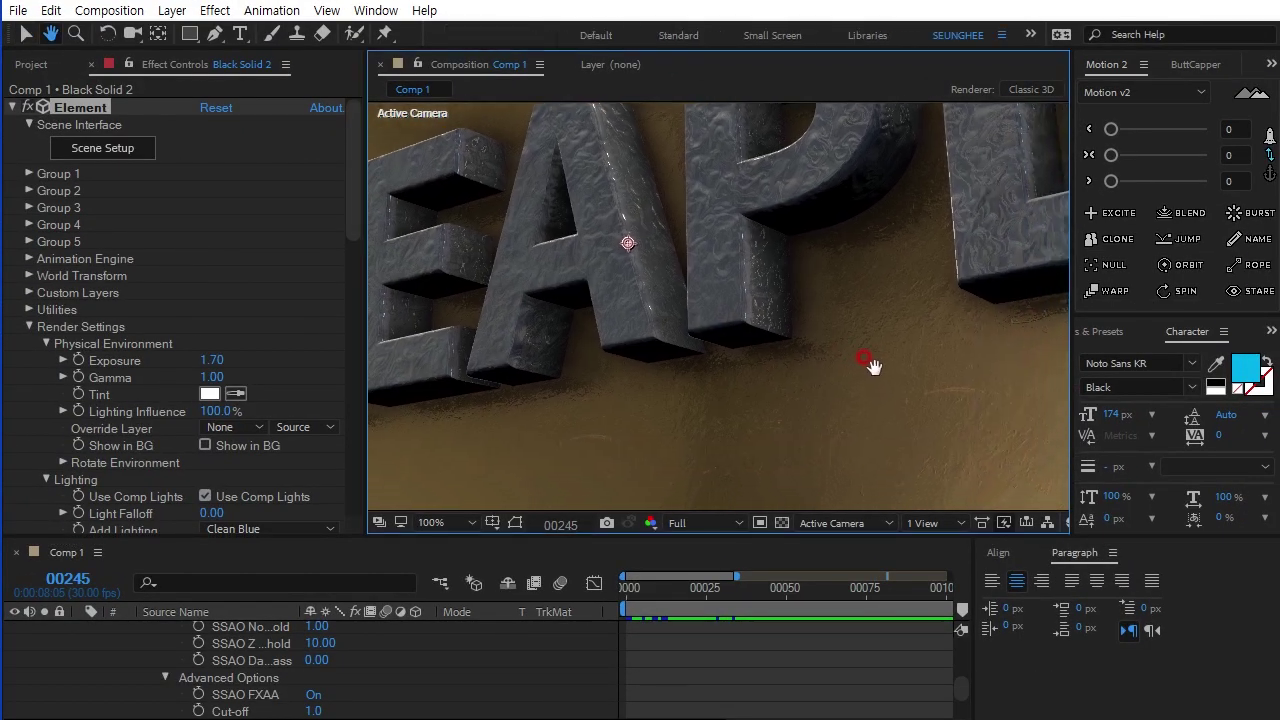
{"action": "scroll", "coordinate": [731, 331], "scroll_direction": "up", "scroll_amount": 2}
{"action": "scroll", "coordinate": [763, 341], "scroll_direction": "up", "scroll_amount": 1}
{"action": "scroll", "coordinate": [729, 330], "scroll_direction": "down", "scroll_amount": 1}
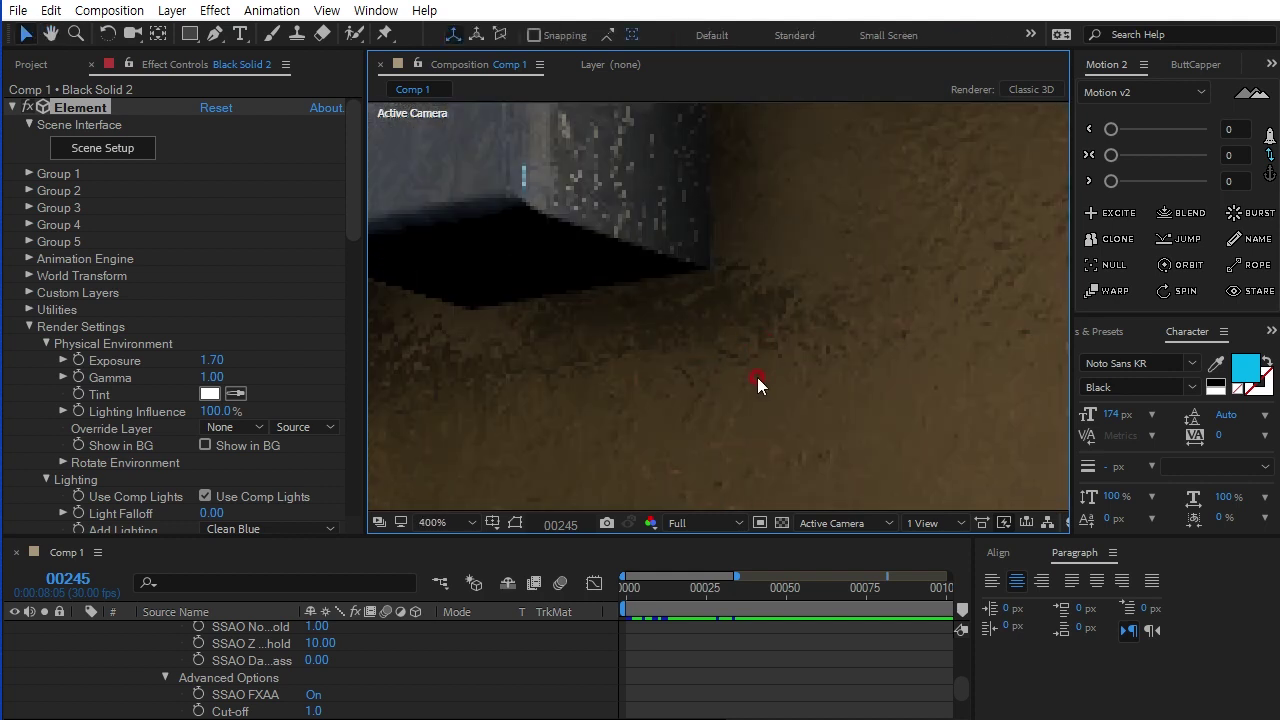
{"action": "scroll", "coordinate": [757, 377], "scroll_direction": "down", "scroll_amount": 2}
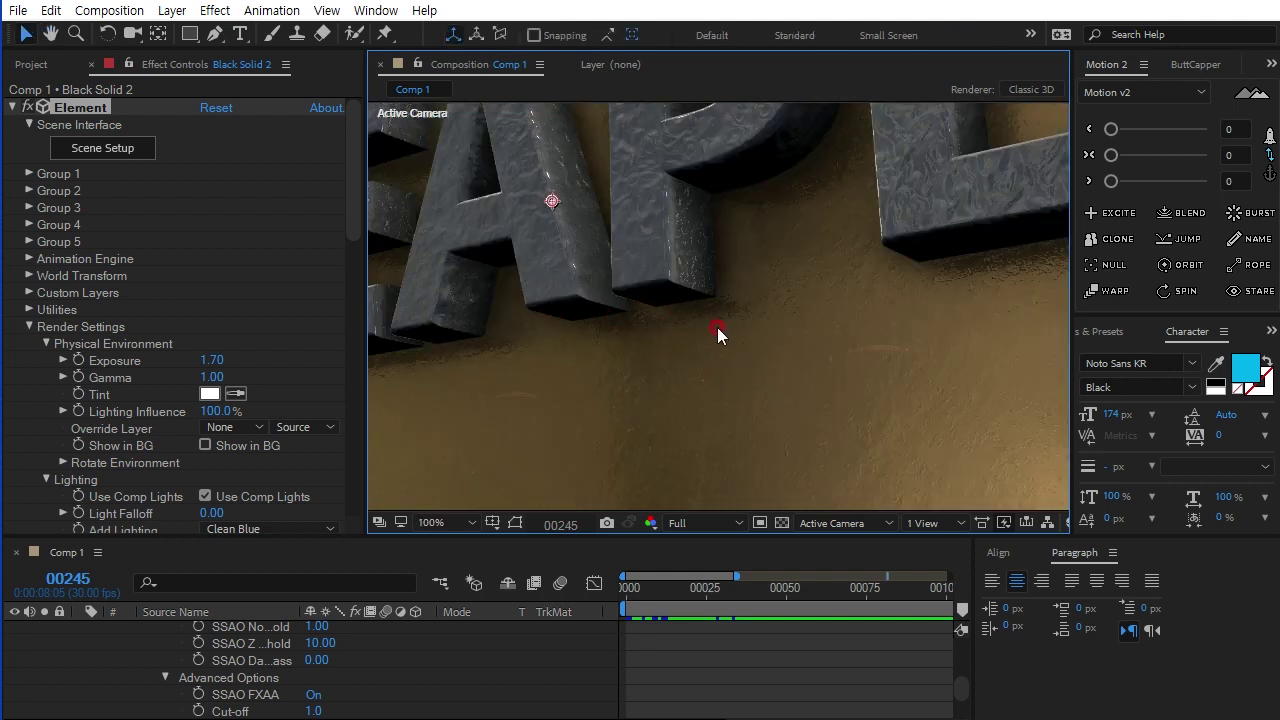
{"action": "scroll", "coordinate": [717, 327], "scroll_direction": "down", "scroll_amount": 1}
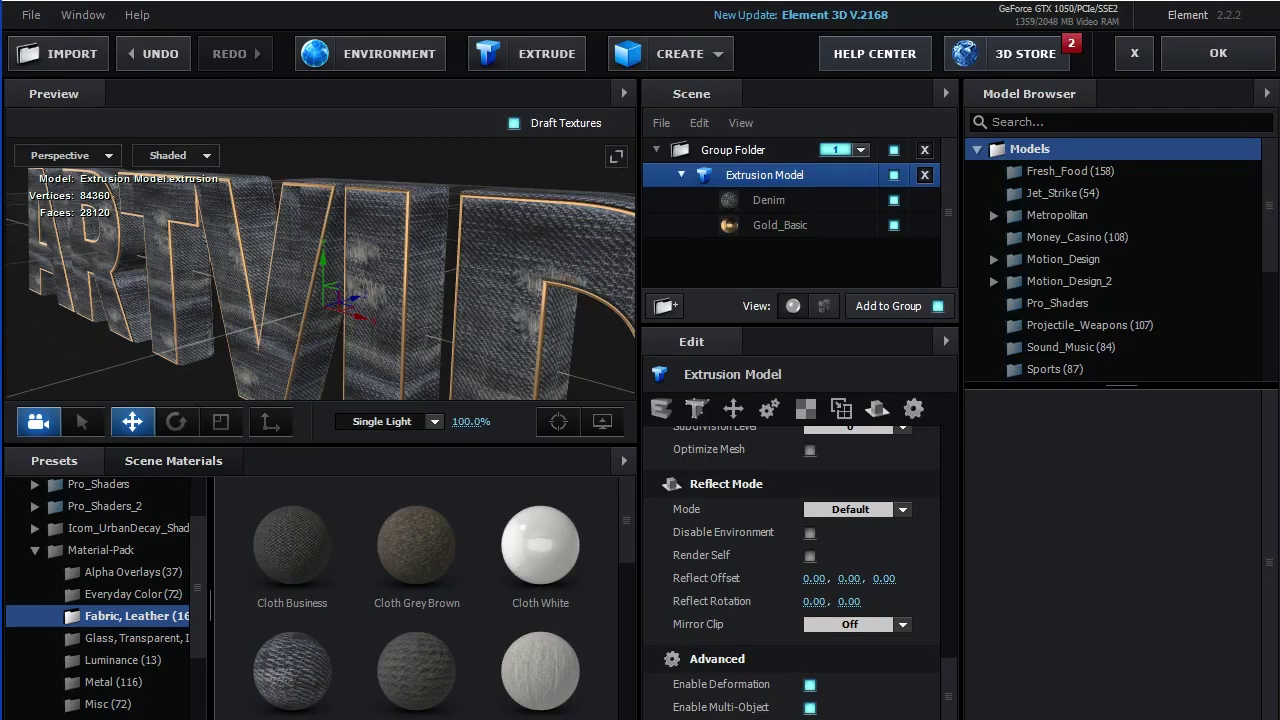
{"action": "left_click", "coordinate": [734, 490]}
{"action": "left_click", "coordinate": [526, 201]}
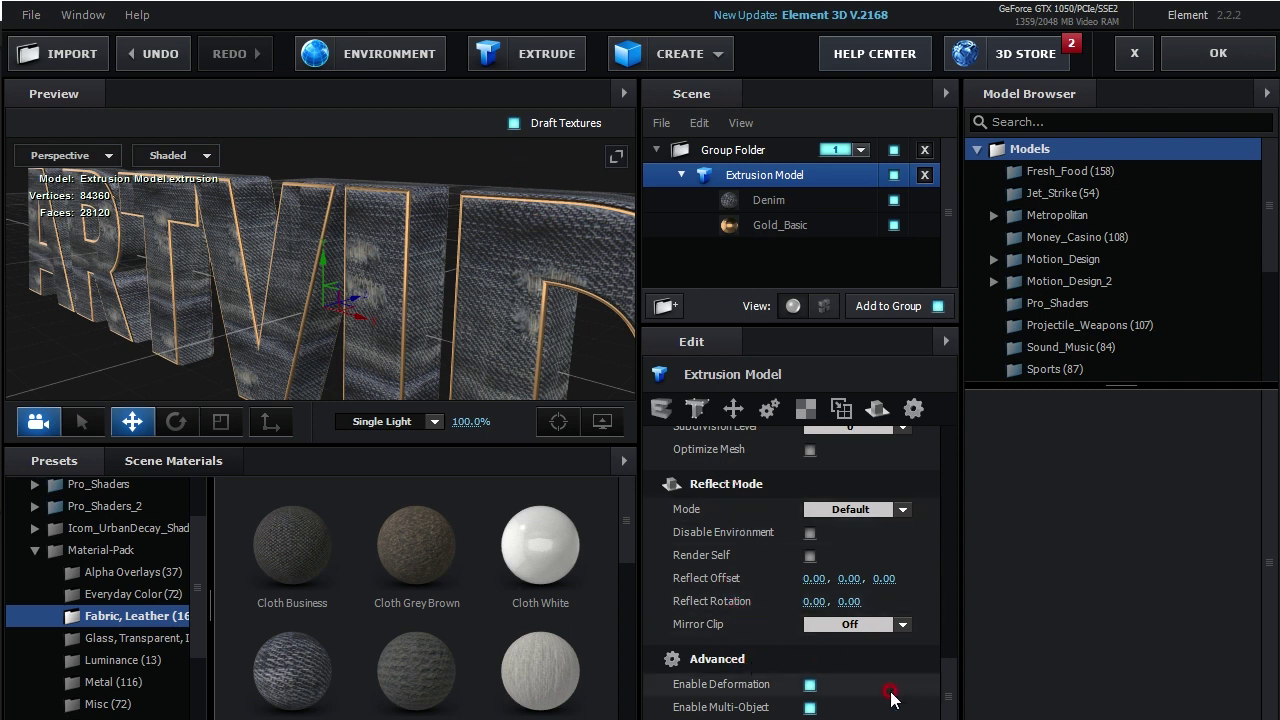
Show the extrusion's Advanced settings with Enable Deformation and Multi-Object, and reframe the whole text
{"action": "left_click", "coordinate": [756, 661]}
{"action": "left_click", "coordinate": [913, 408]}
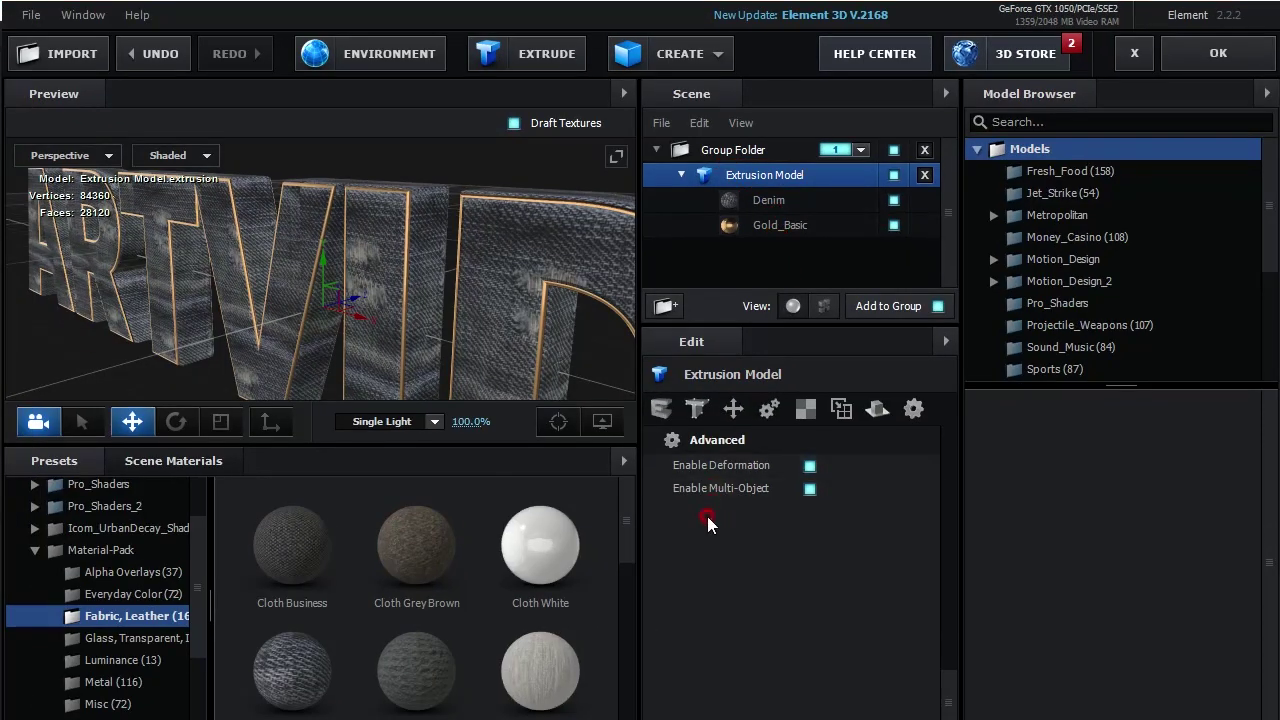
{"action": "left_click", "coordinate": [602, 421]}
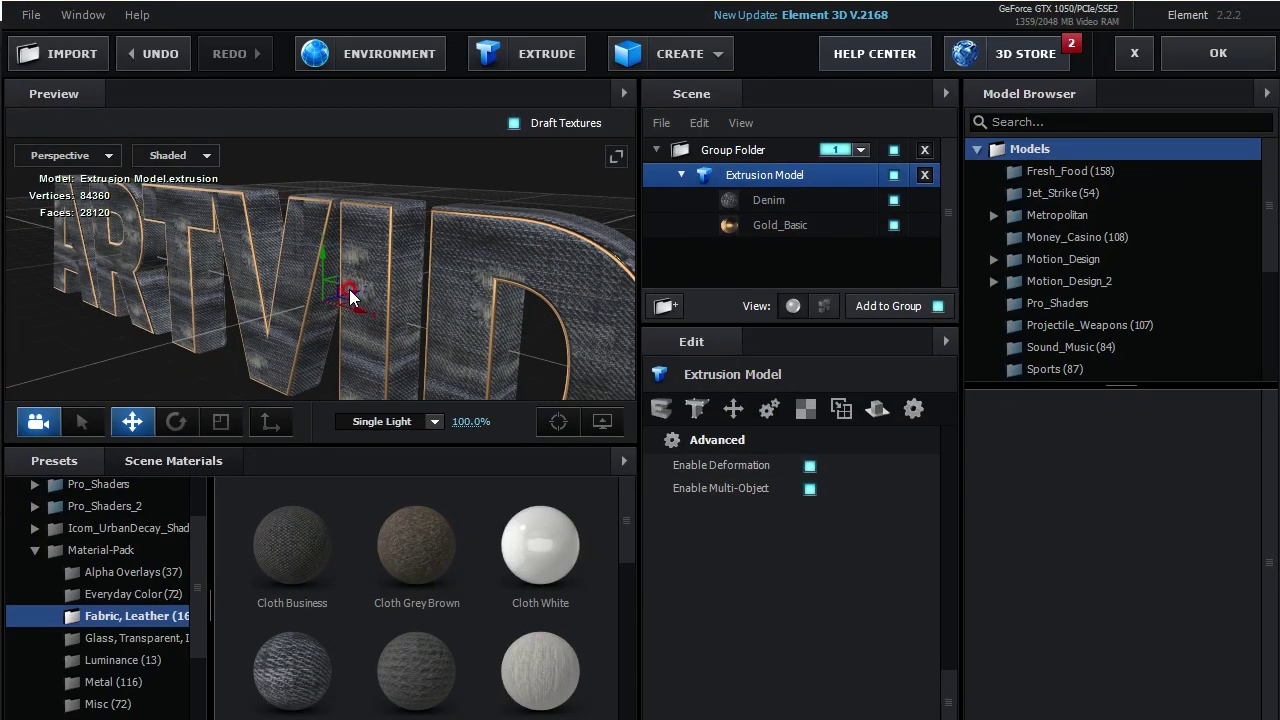
{"action": "left_click_drag", "start_coordinate": [407, 314], "coordinate": [438, 212]}
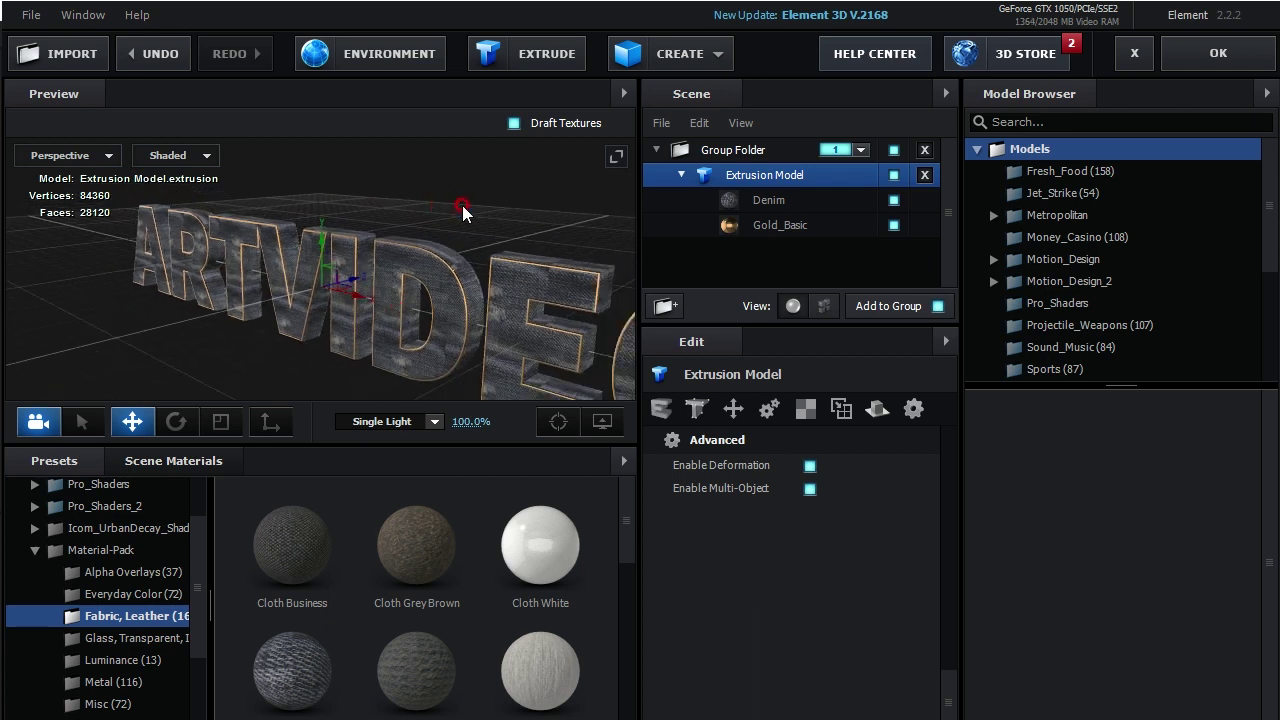
{"action": "left_click", "coordinate": [733, 170]}
{"action": "mouse_move", "coordinate": [627, 423]}
{"action": "left_mouse_down"}
{"action": "mouse_move", "coordinate": [838, 376]}
{"action": "mouse_move", "coordinate": [628, 420]}
{"action": "left_mouse_up"}
{"action": "key", "text": "Escape"}
{"action": "left_click_drag", "start_coordinate": [403, 232], "coordinate": [462, 219]}
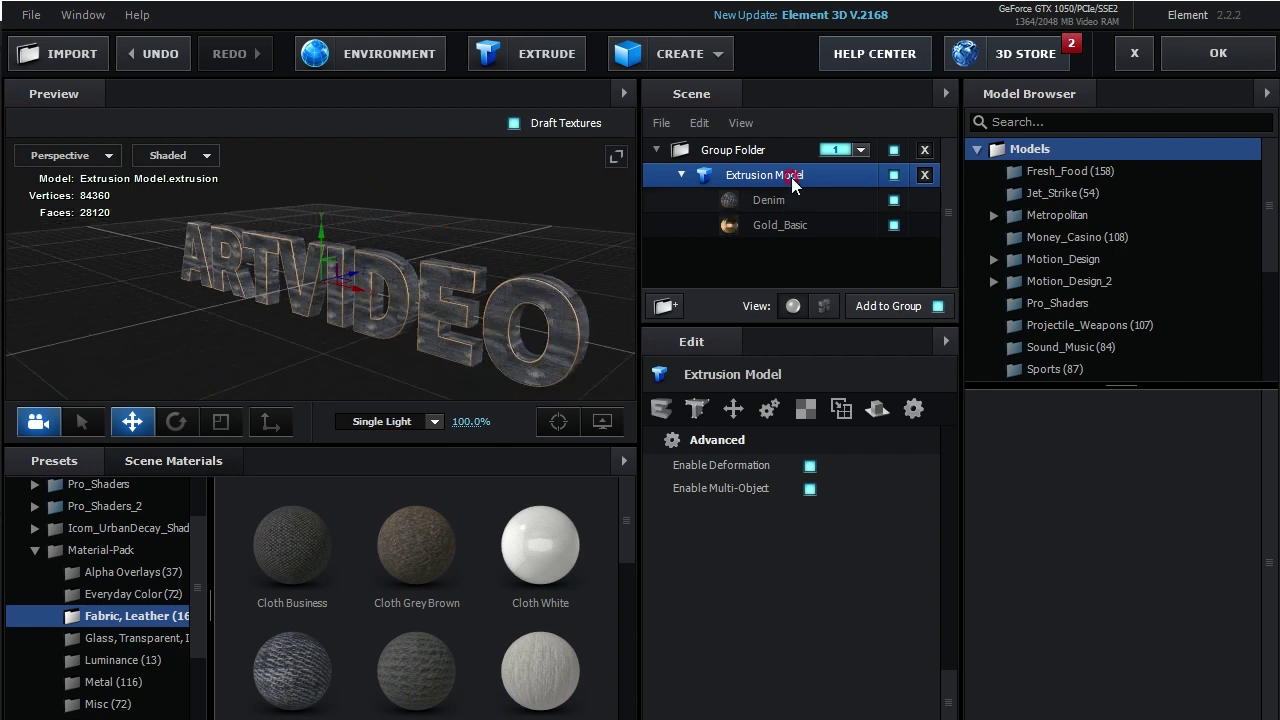
Create a Plane model and scale it to 1000%
{"action": "left_click", "coordinate": [688, 58]}
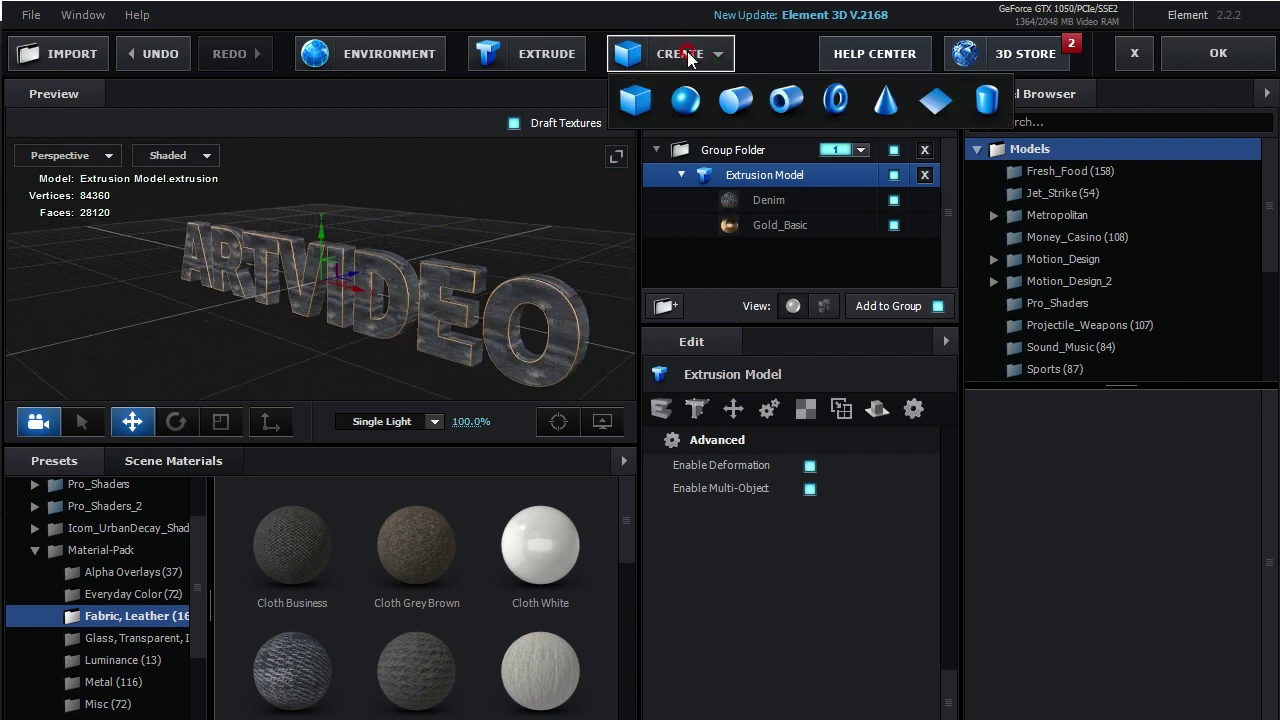
{"action": "left_click", "coordinate": [940, 101]}
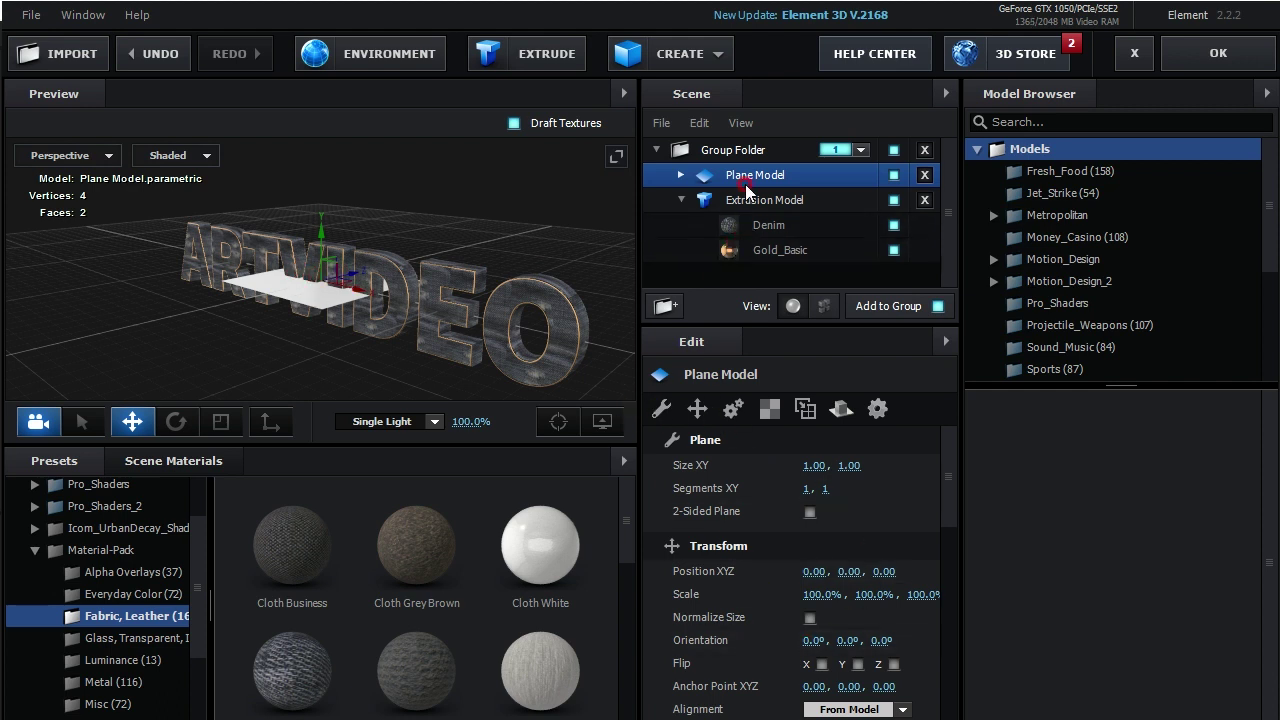
{"action": "left_click", "coordinate": [810, 593]}
{"action": "type", "text": "1000"}
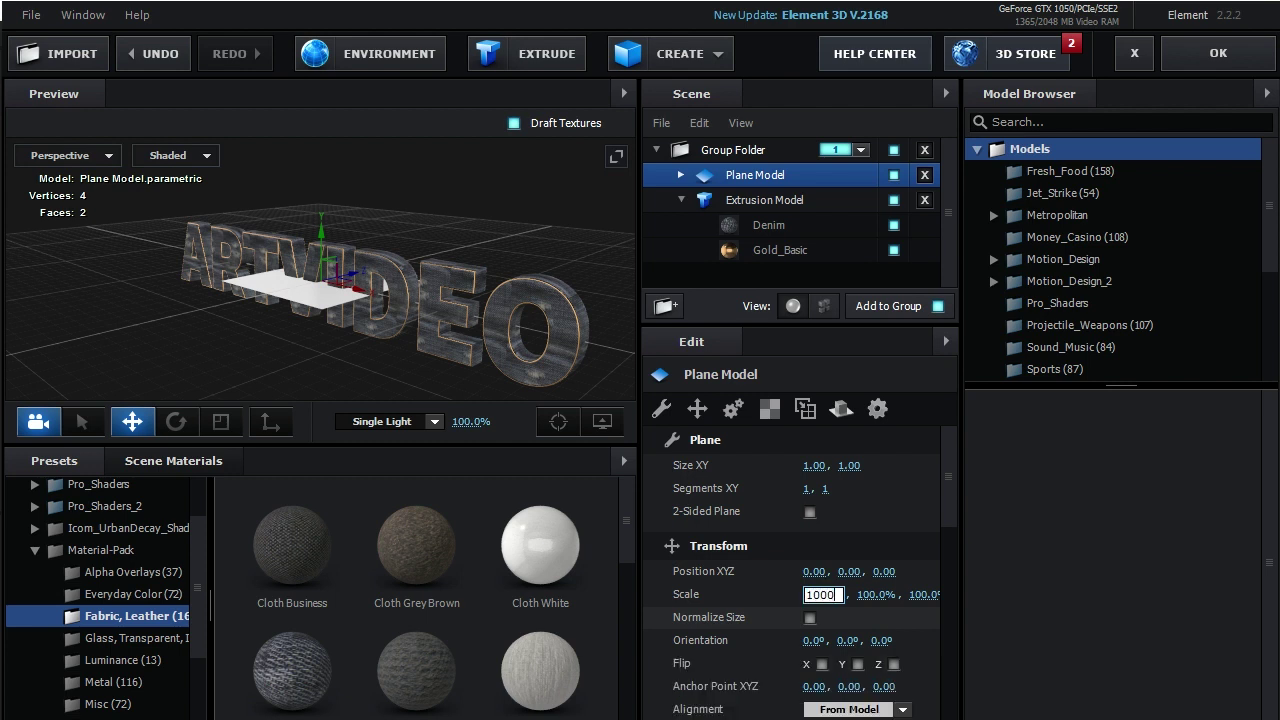
{"action": "key", "text": "Return"}
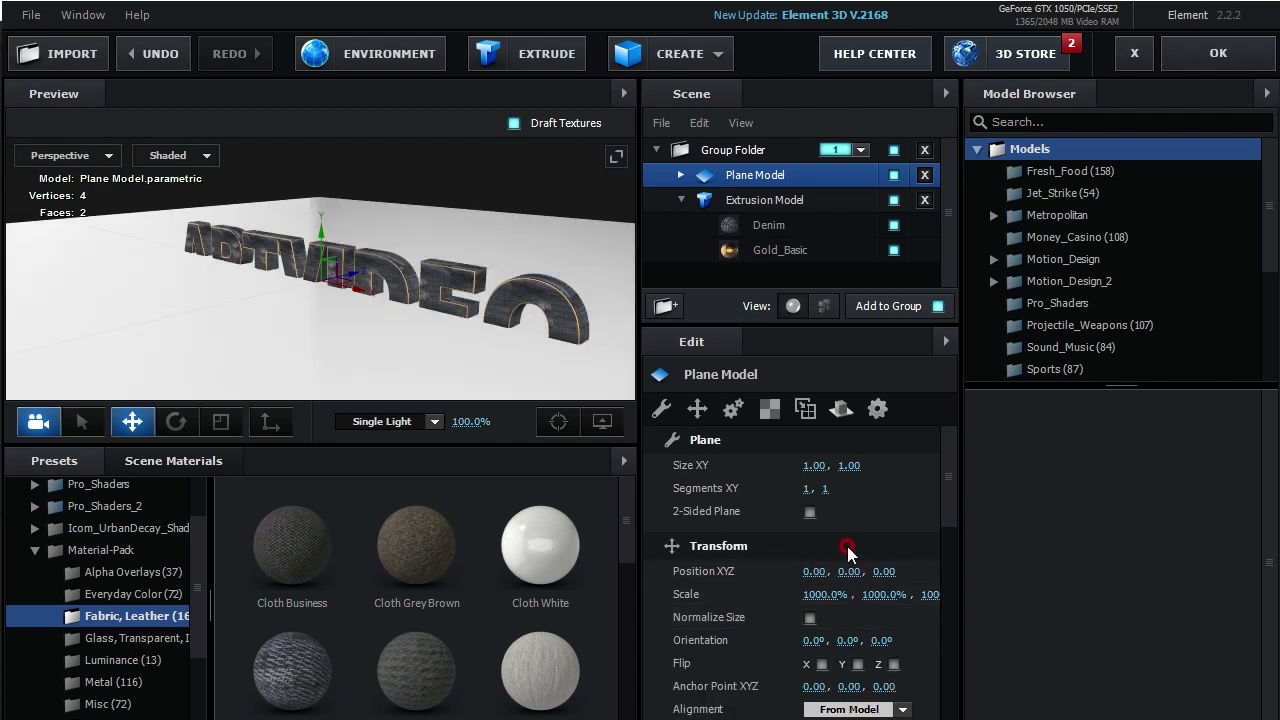
Try Y and X -90° rotations on the plane, undoing both
{"action": "scroll", "coordinate": [915, 610], "scroll_direction": "down", "scroll_amount": 3}
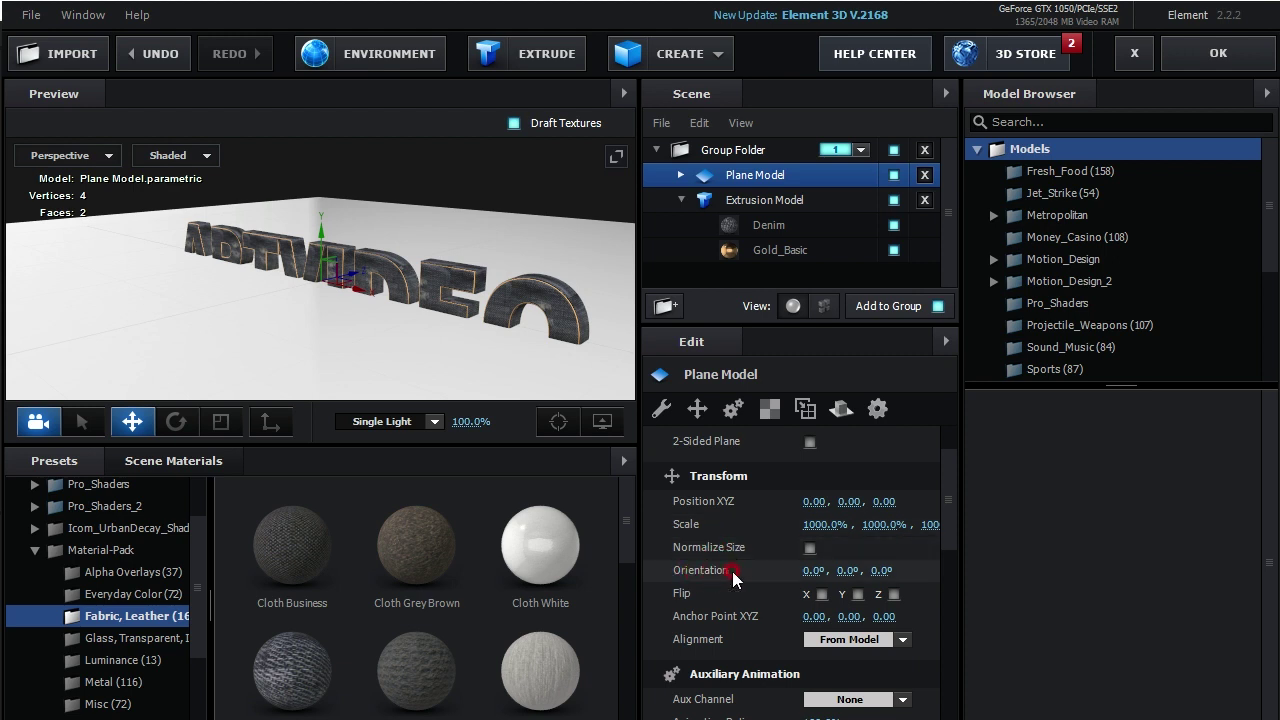
{"action": "left_click_drag", "start_coordinate": [838, 572], "coordinate": [874, 576]}
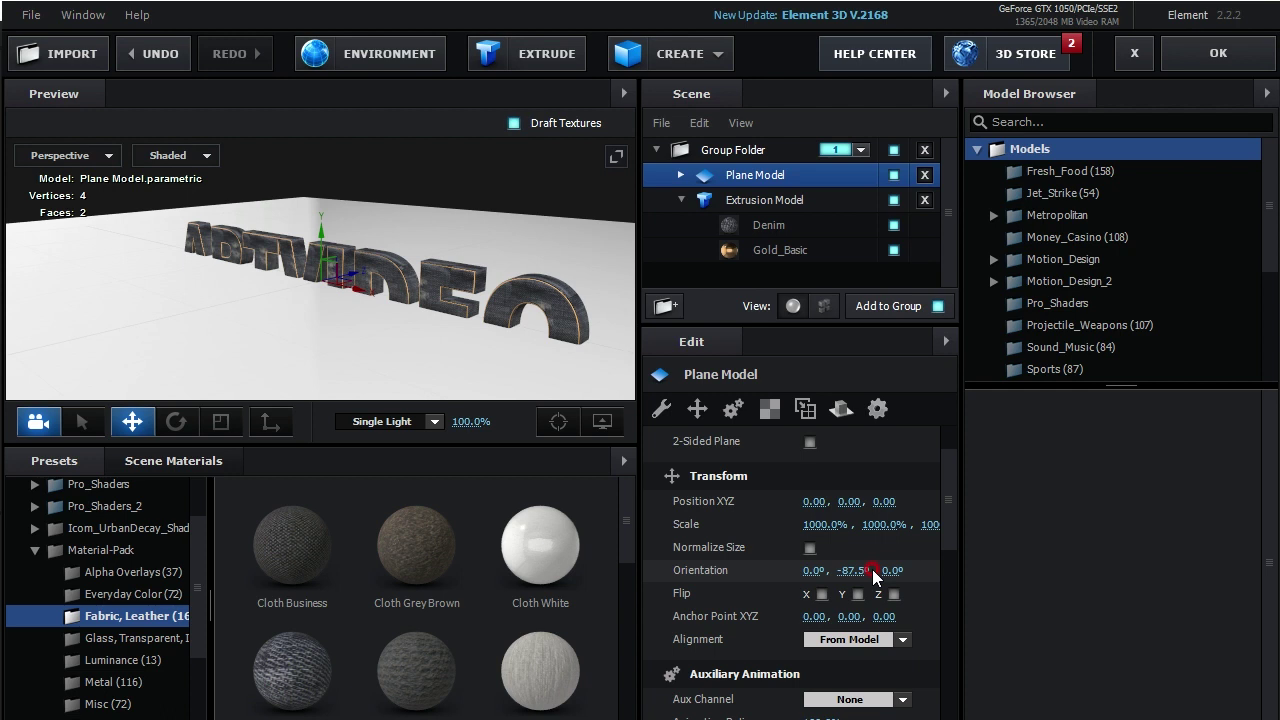
{"action": "key", "text": "ctrl+z"}
{"action": "left_click_drag", "start_coordinate": [812, 570], "coordinate": [745, 680]}
{"action": "left_click", "coordinate": [810, 567]}
{"action": "type", "text": "-90"}
{"action": "key", "text": "Return"}
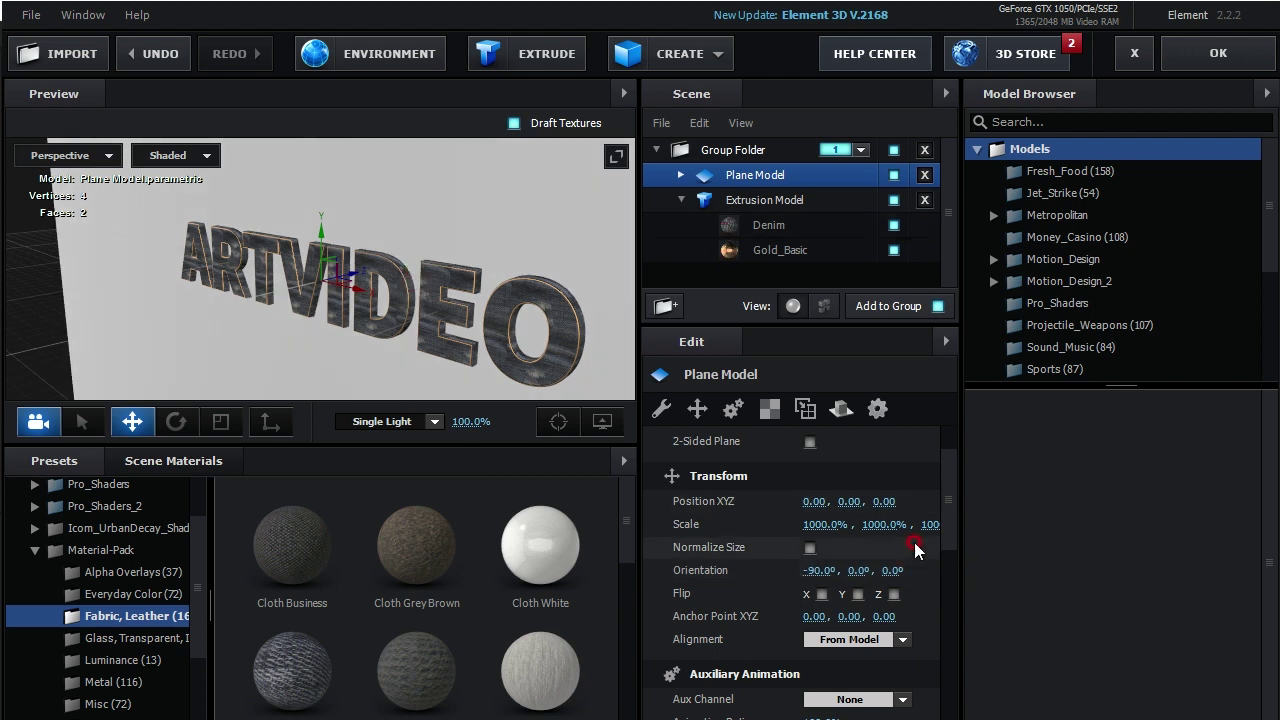
{"action": "key", "text": "ctrl+z"}
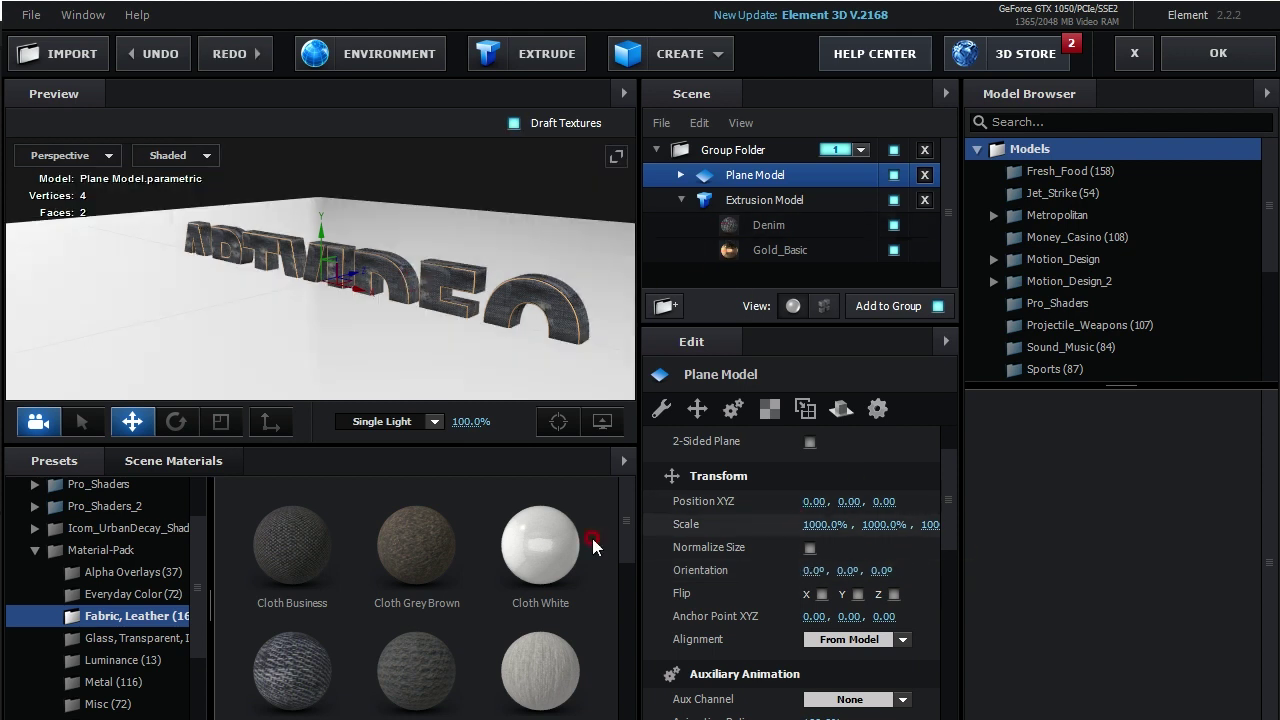
Rotate the plane upright and set its X orientation to exactly 270°
{"action": "left_click", "coordinate": [178, 422]}
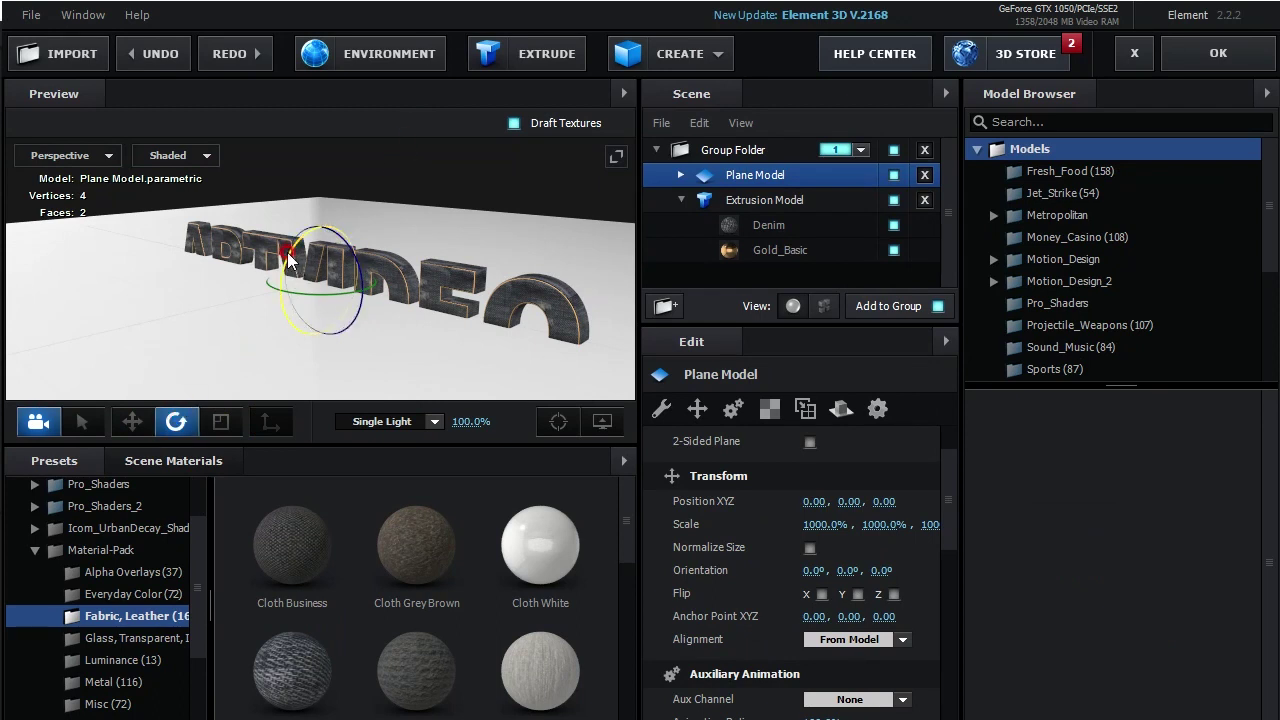
{"action": "left_click_drag", "start_coordinate": [295, 270], "coordinate": [271, 359]}
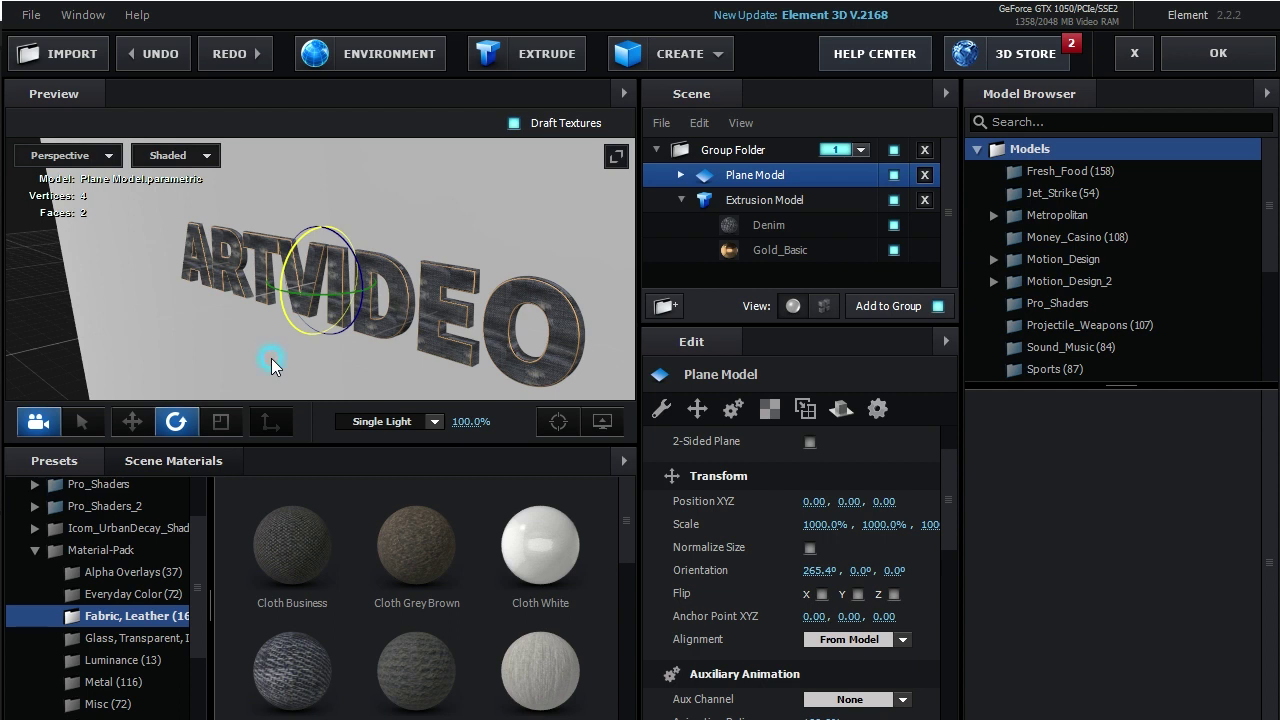
{"action": "left_click", "coordinate": [819, 570]}
{"action": "type", "text": "270"}
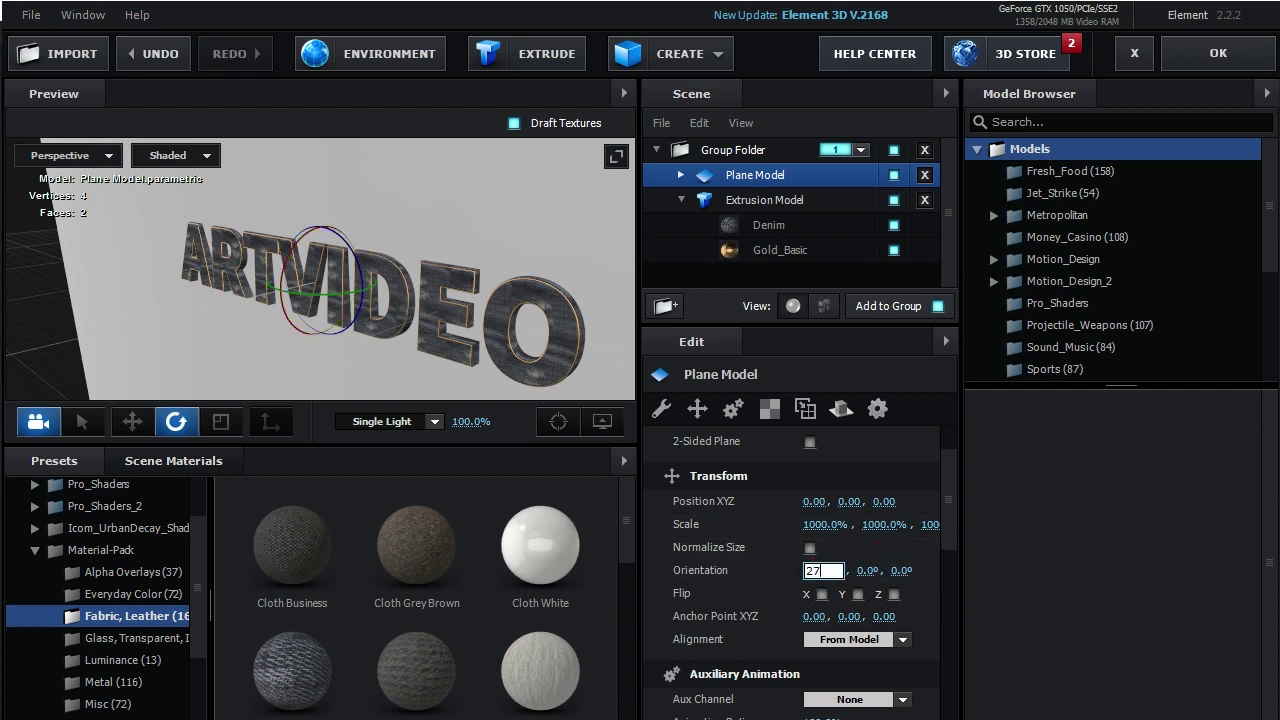
{"action": "key", "text": "Return"}
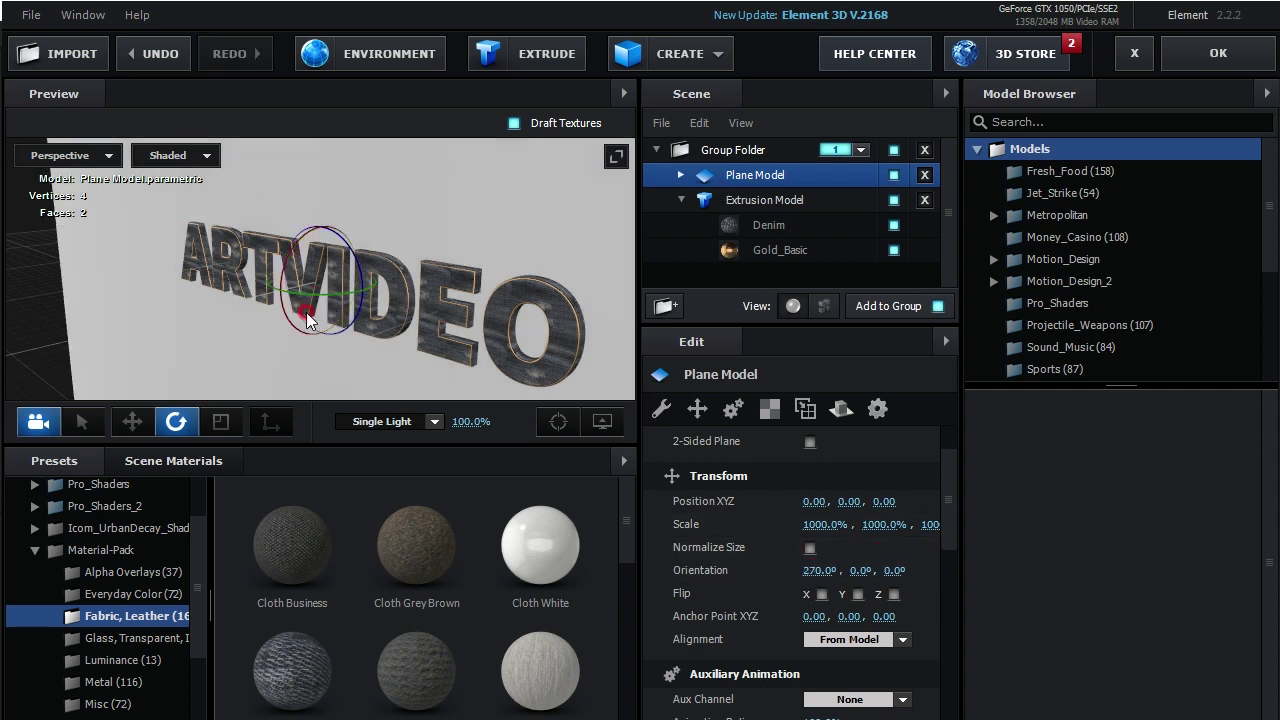
{"action": "left_click", "coordinate": [82, 155]}
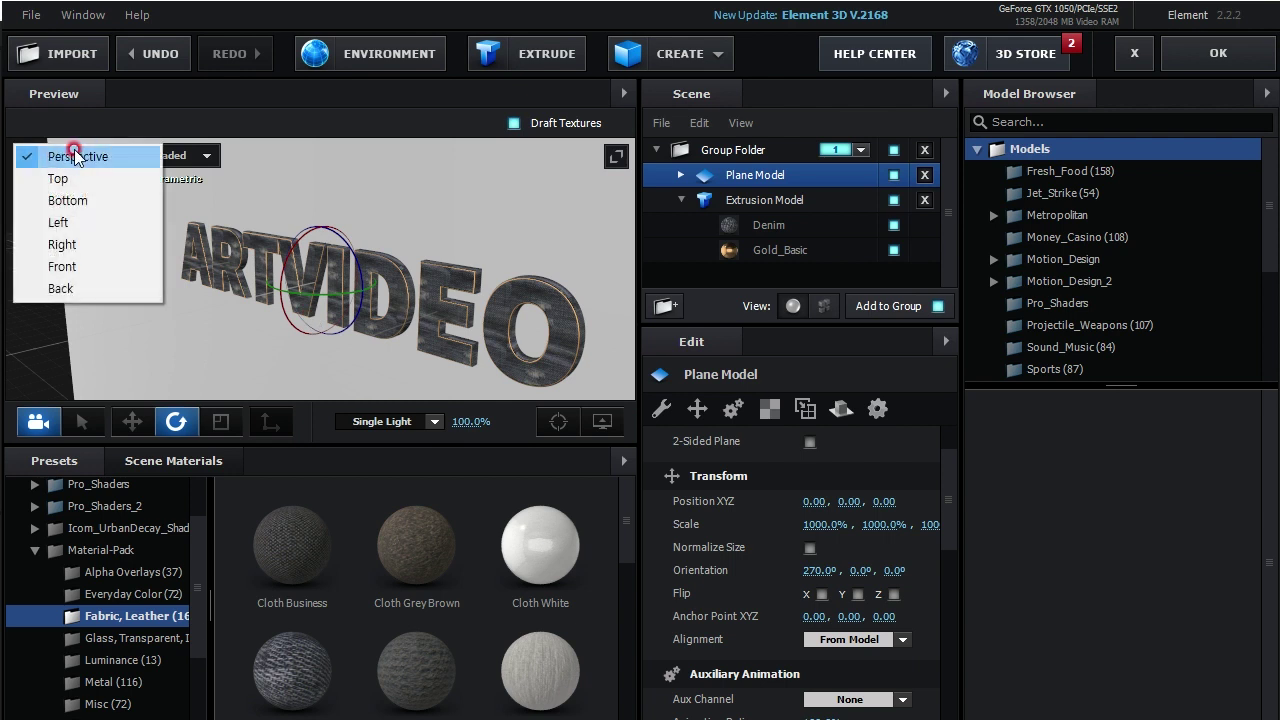
From the Top view, move the Plane Model to Position Z 0.07
{"action": "left_click", "coordinate": [60, 178]}
{"action": "scroll", "coordinate": [305, 306], "scroll_direction": "up", "scroll_amount": 3}
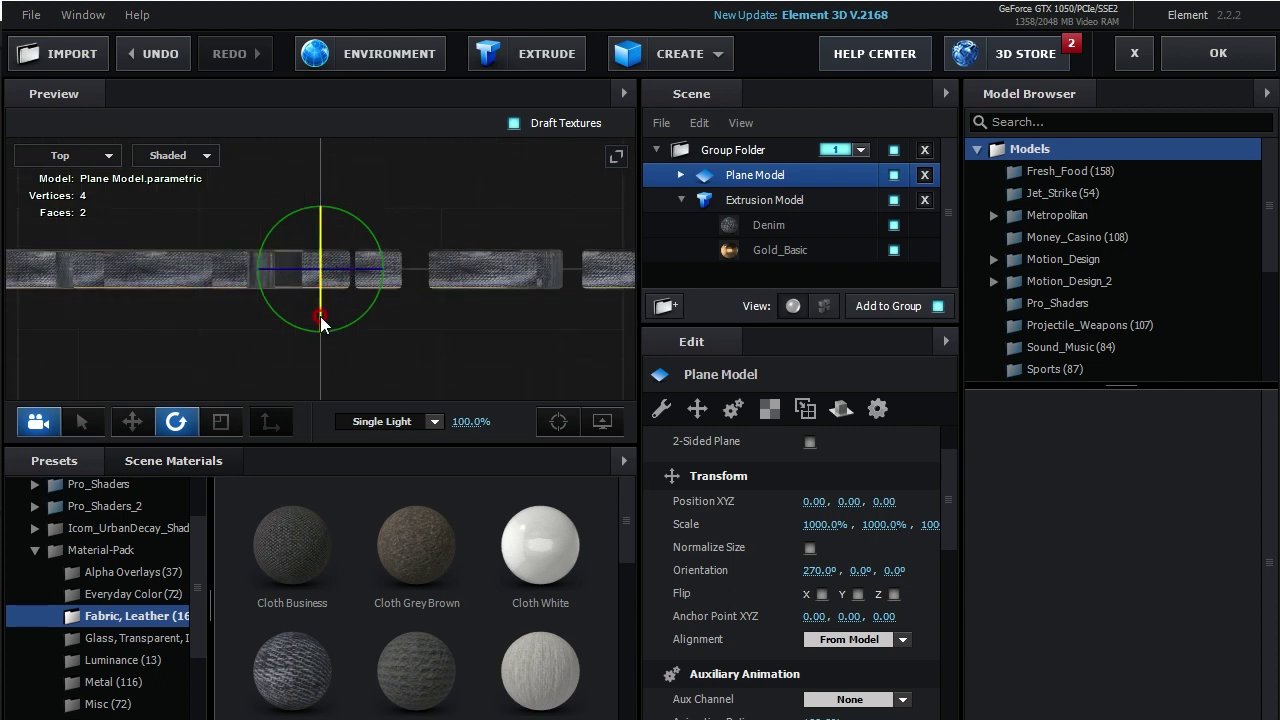
{"action": "left_click", "coordinate": [132, 421]}
{"action": "left_click_drag", "start_coordinate": [320, 237], "coordinate": [319, 216]}
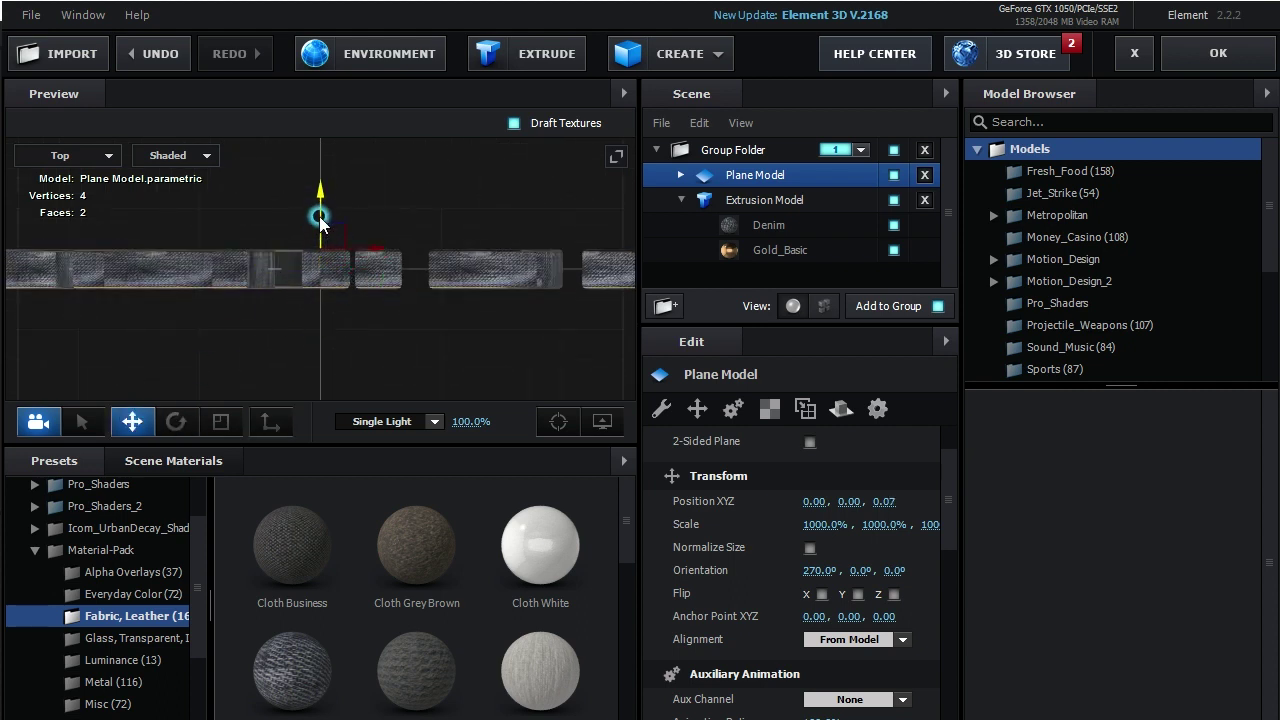
Back in Perspective view, scale the Plane Model to 3000% on every axis
{"action": "left_click", "coordinate": [95, 157]}
{"action": "left_click", "coordinate": [103, 158]}
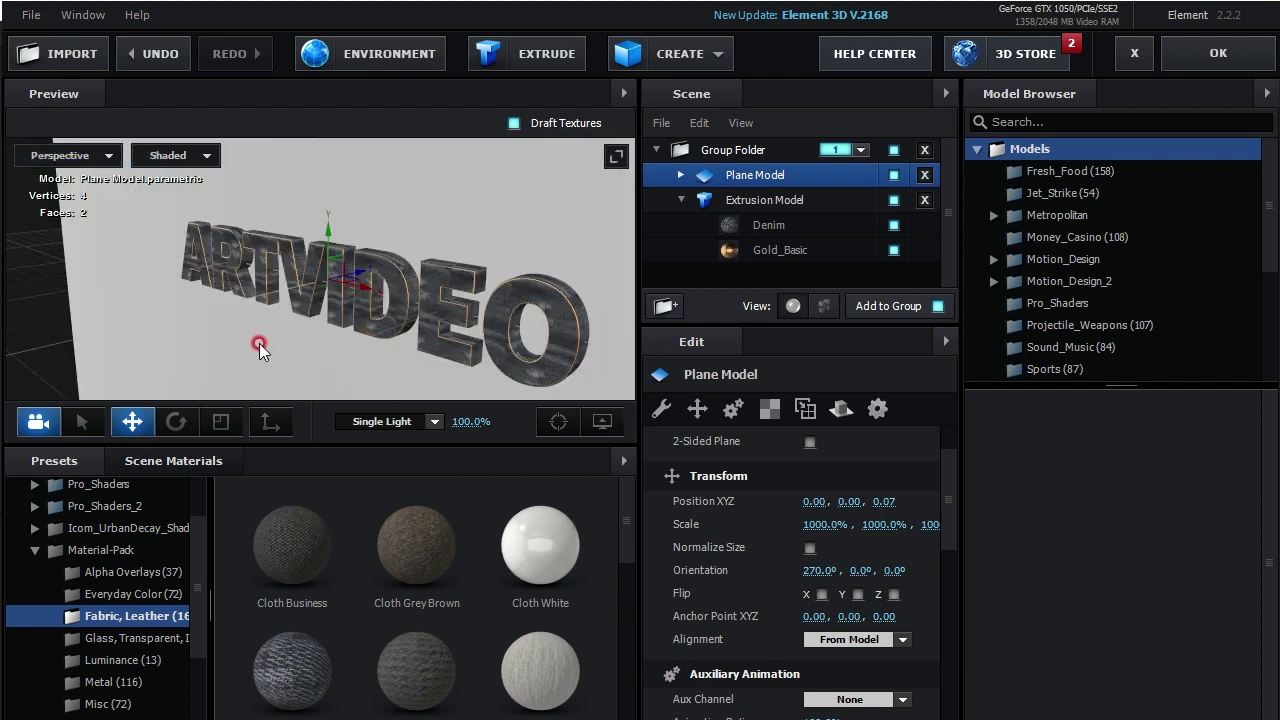
{"action": "left_click_drag", "start_coordinate": [259, 343], "coordinate": [332, 348]}
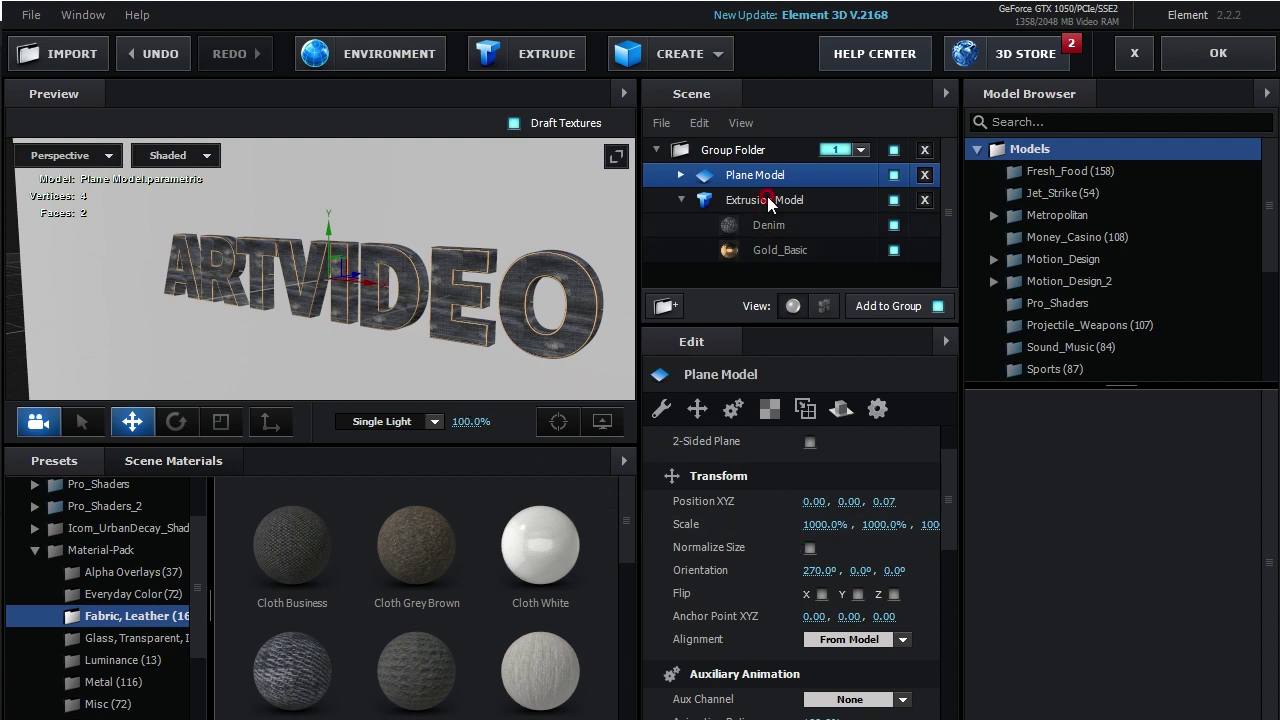
{"action": "left_click", "coordinate": [853, 531]}
{"action": "type", "text": "3000"}
{"action": "key", "text": "Return"}
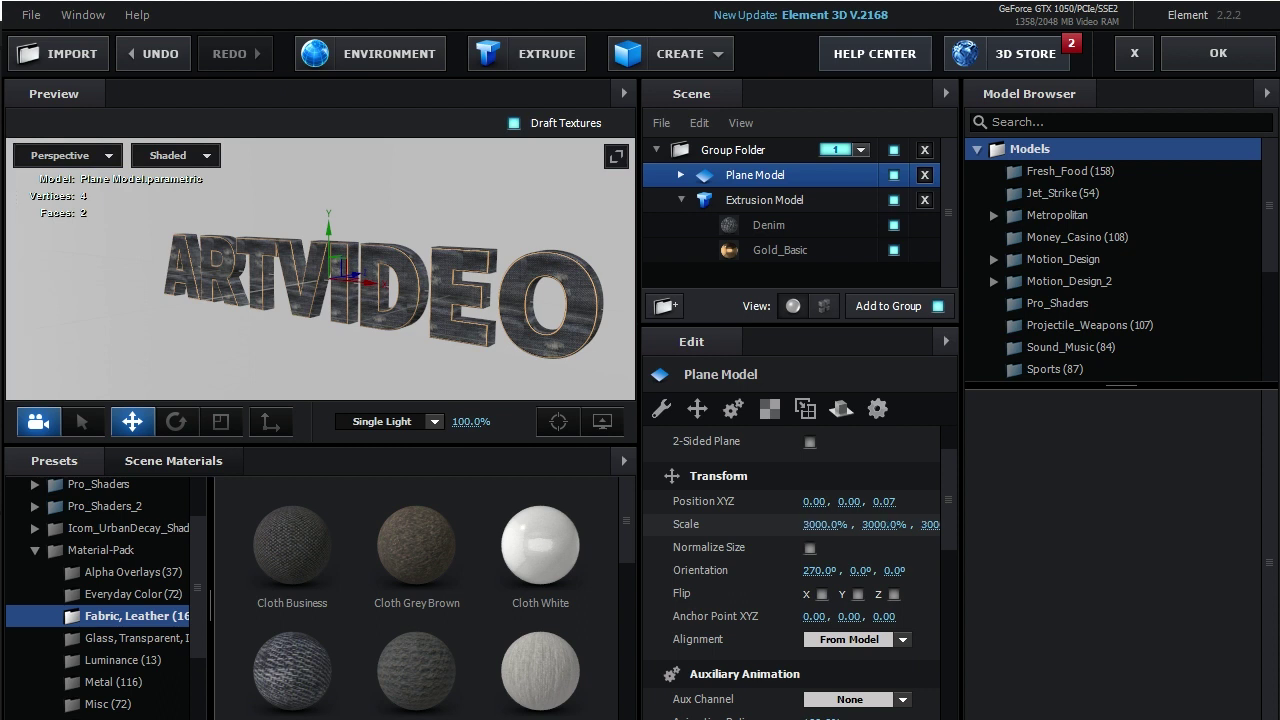
Apply the Aged Iron preset from Material-Pack > Metal to the Plane Model
{"action": "left_click", "coordinate": [61, 566]}
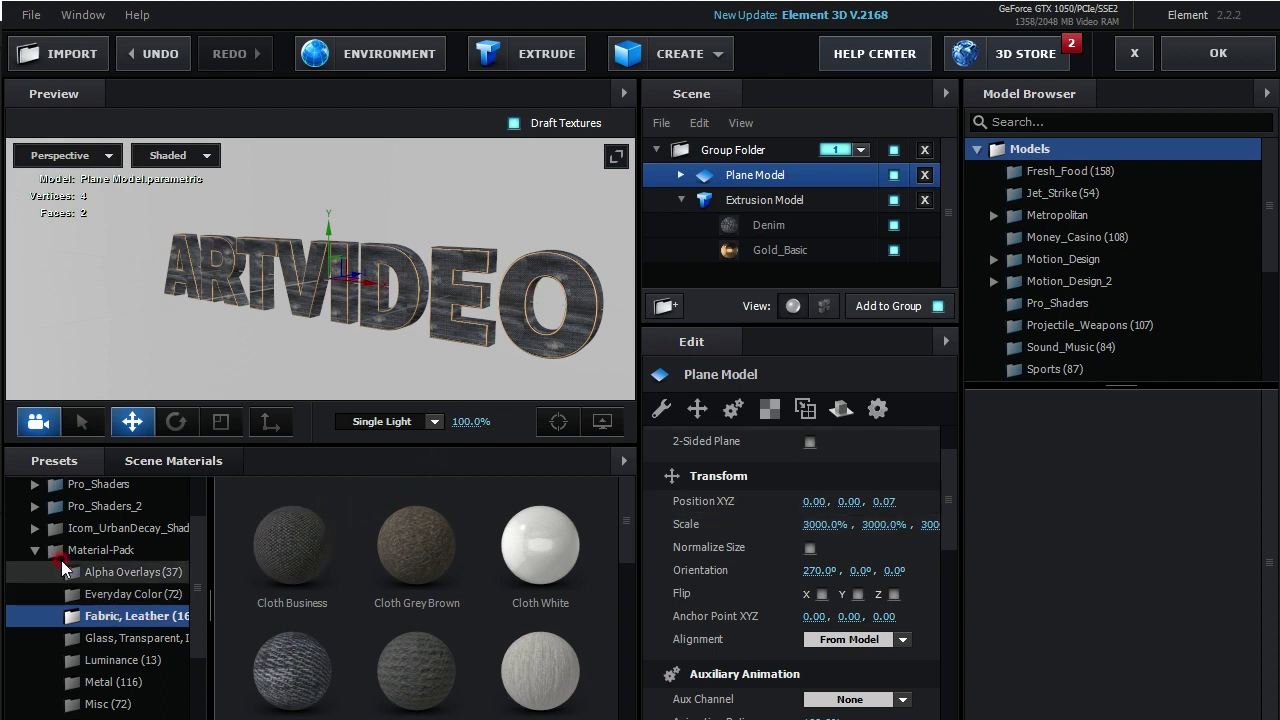
{"action": "left_click", "coordinate": [50, 552]}
{"action": "scroll", "coordinate": [181, 602], "scroll_direction": "down", "scroll_amount": 2}
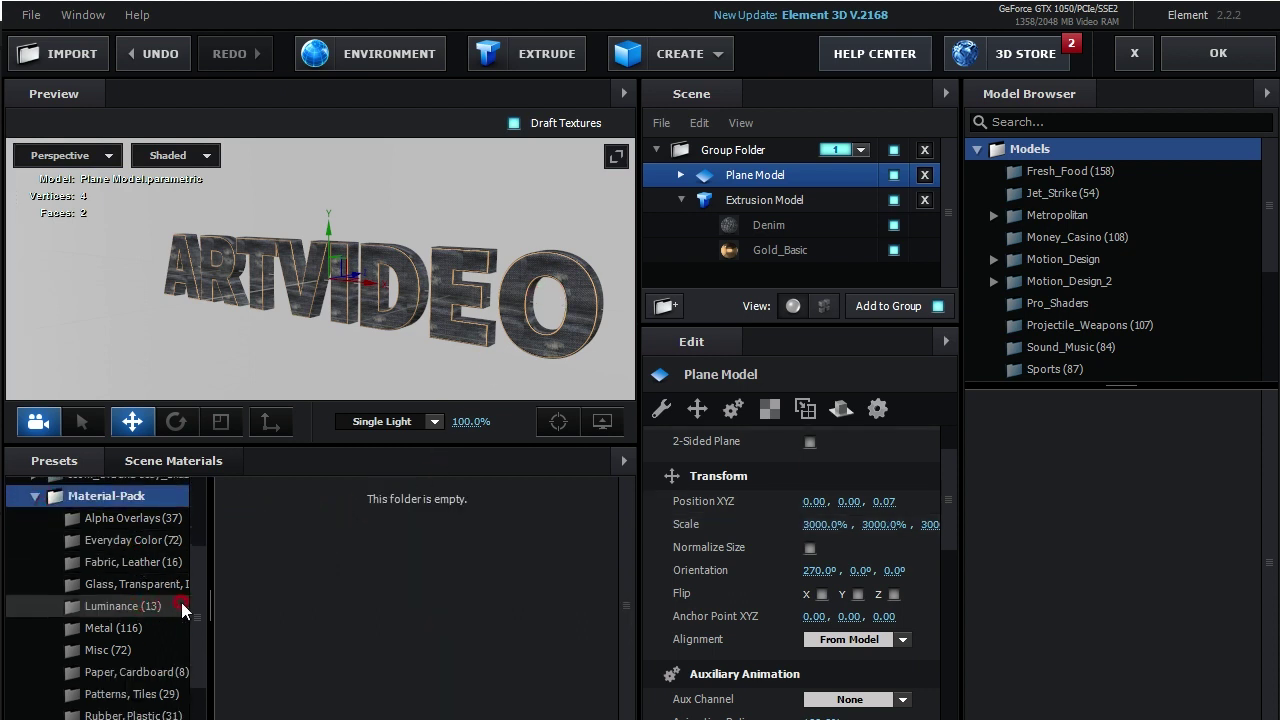
{"action": "scroll", "coordinate": [181, 605], "scroll_direction": "down", "scroll_amount": 3}
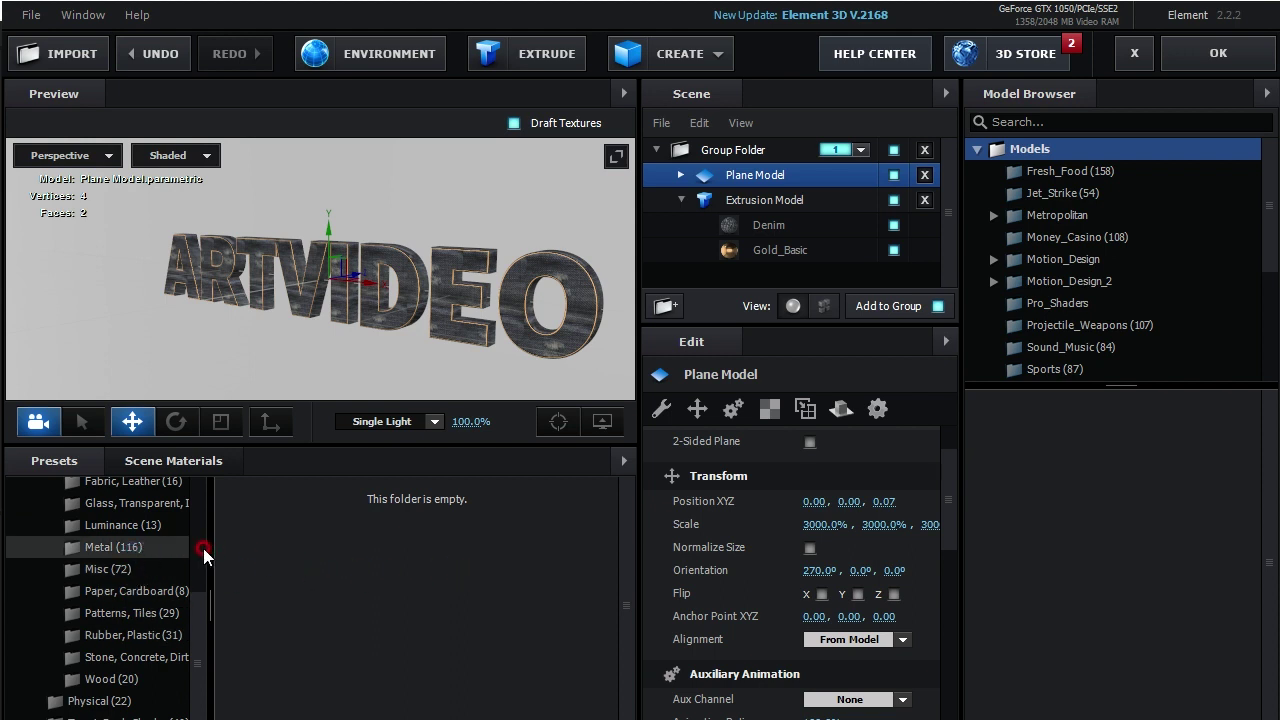
{"action": "left_click", "coordinate": [144, 548]}
{"action": "left_click", "coordinate": [418, 548]}
{"action": "left_click_drag", "start_coordinate": [418, 552], "coordinate": [757, 178]}
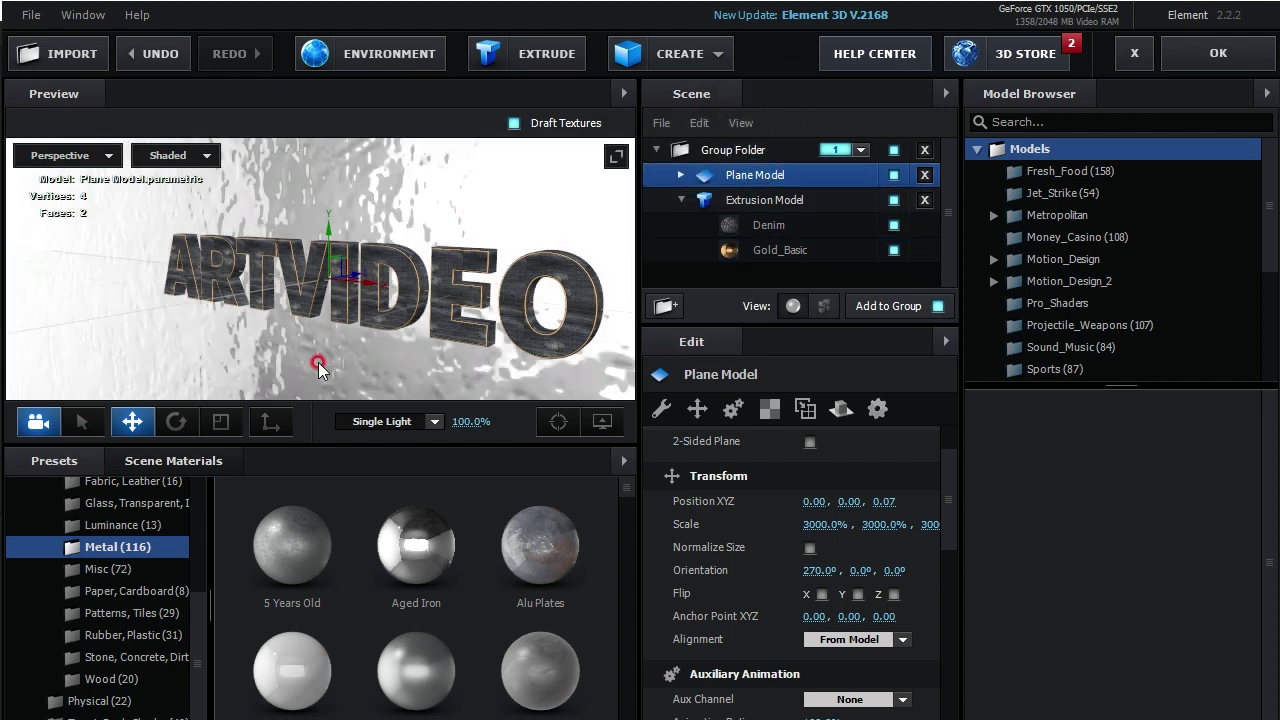
{"action": "left_click_drag", "start_coordinate": [416, 670], "coordinate": [757, 176]}
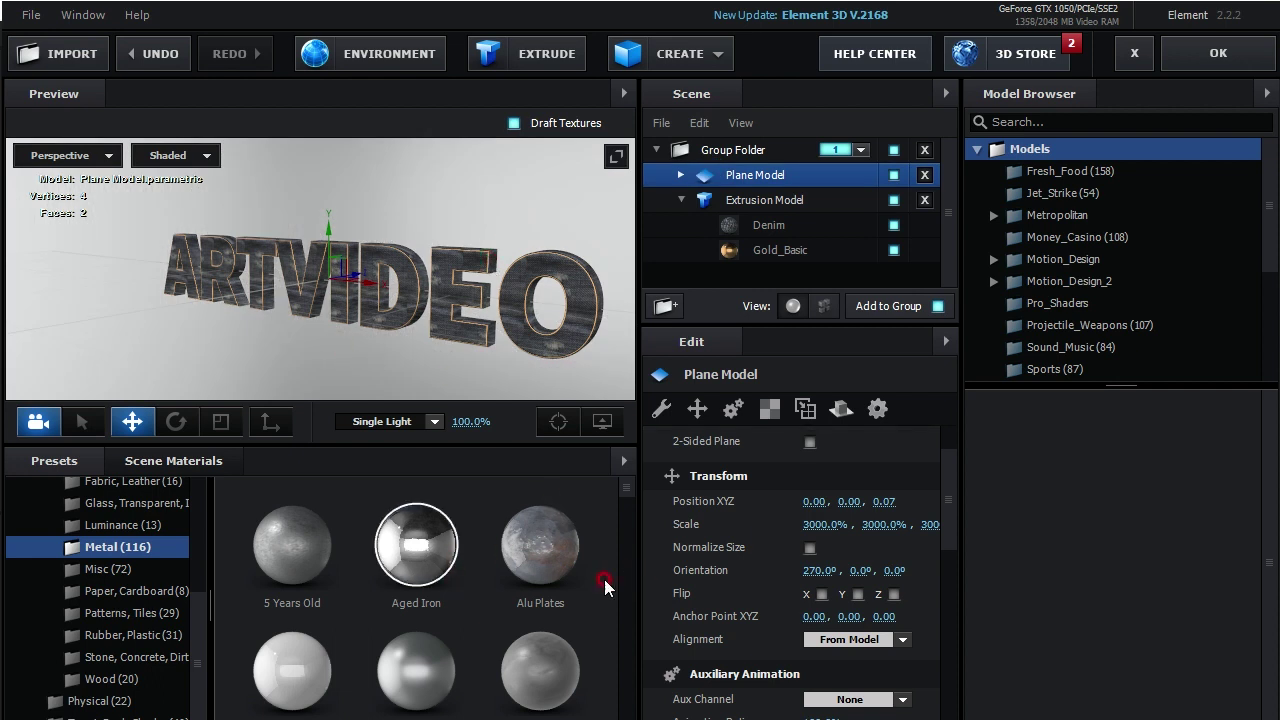
{"action": "left_click_drag", "start_coordinate": [421, 561], "coordinate": [740, 175]}
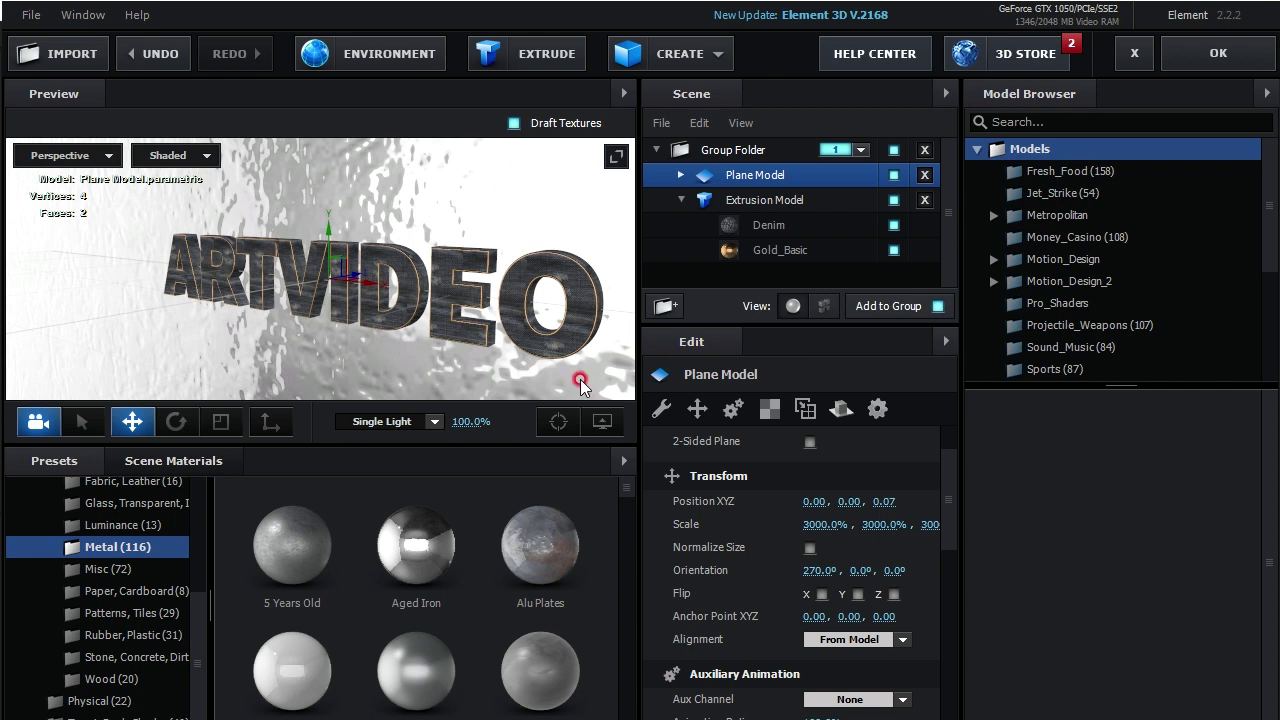
Set the plane's Reflect Mode to Mirror Surface and orbit to inspect the reflection
{"action": "left_click", "coordinate": [838, 410]}
{"action": "left_click", "coordinate": [843, 466]}
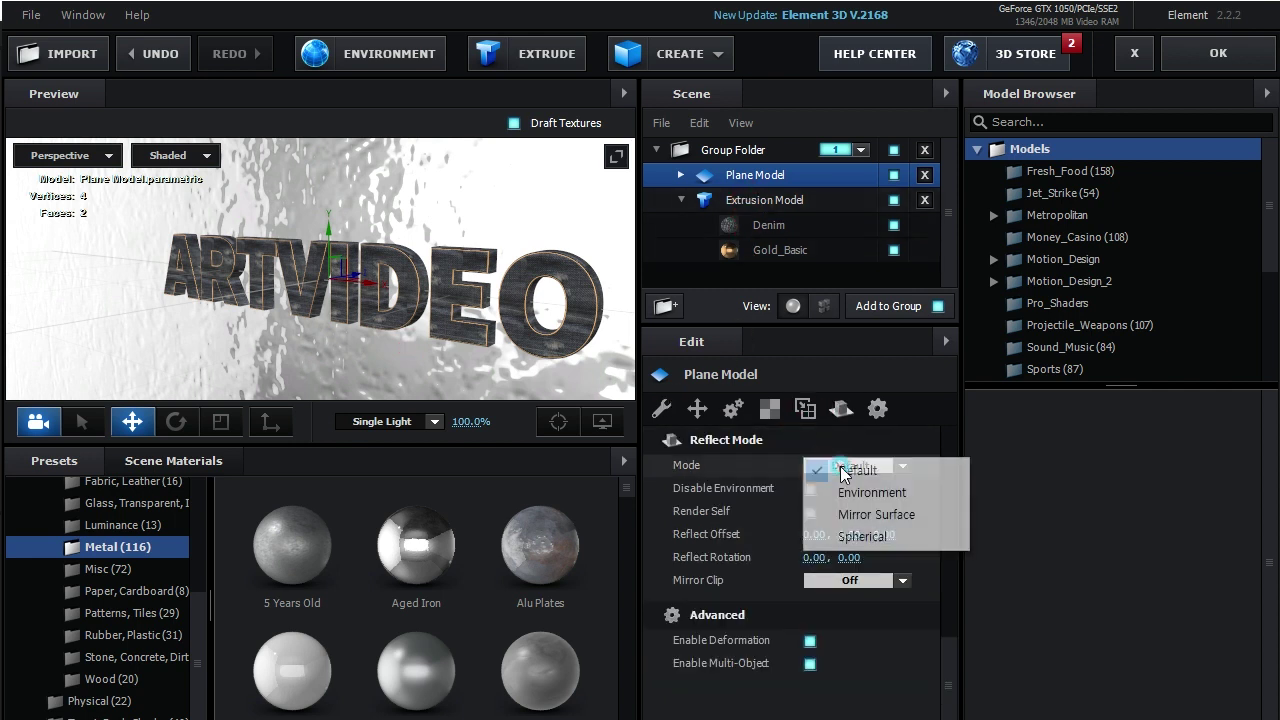
{"action": "left_click", "coordinate": [862, 514]}
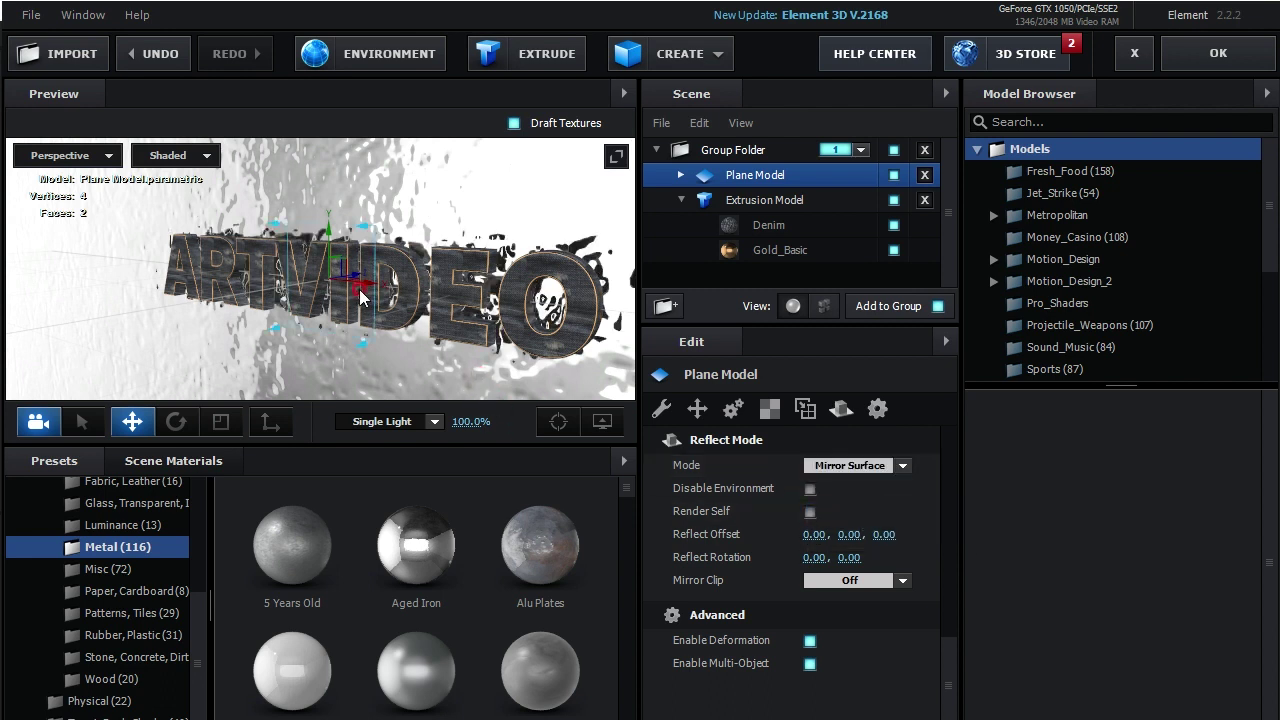
{"action": "left_click_drag", "start_coordinate": [425, 372], "coordinate": [425, 340]}
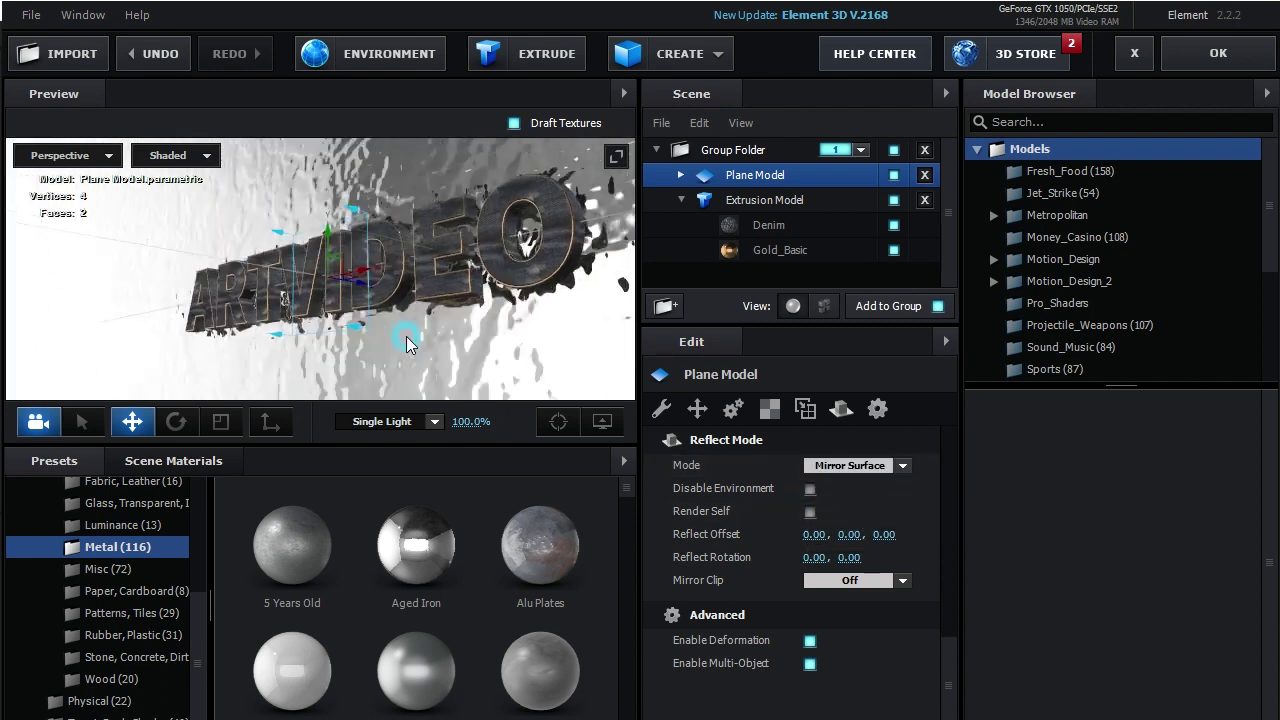
{"action": "scroll", "coordinate": [420, 340], "scroll_direction": "up", "scroll_amount": 3}
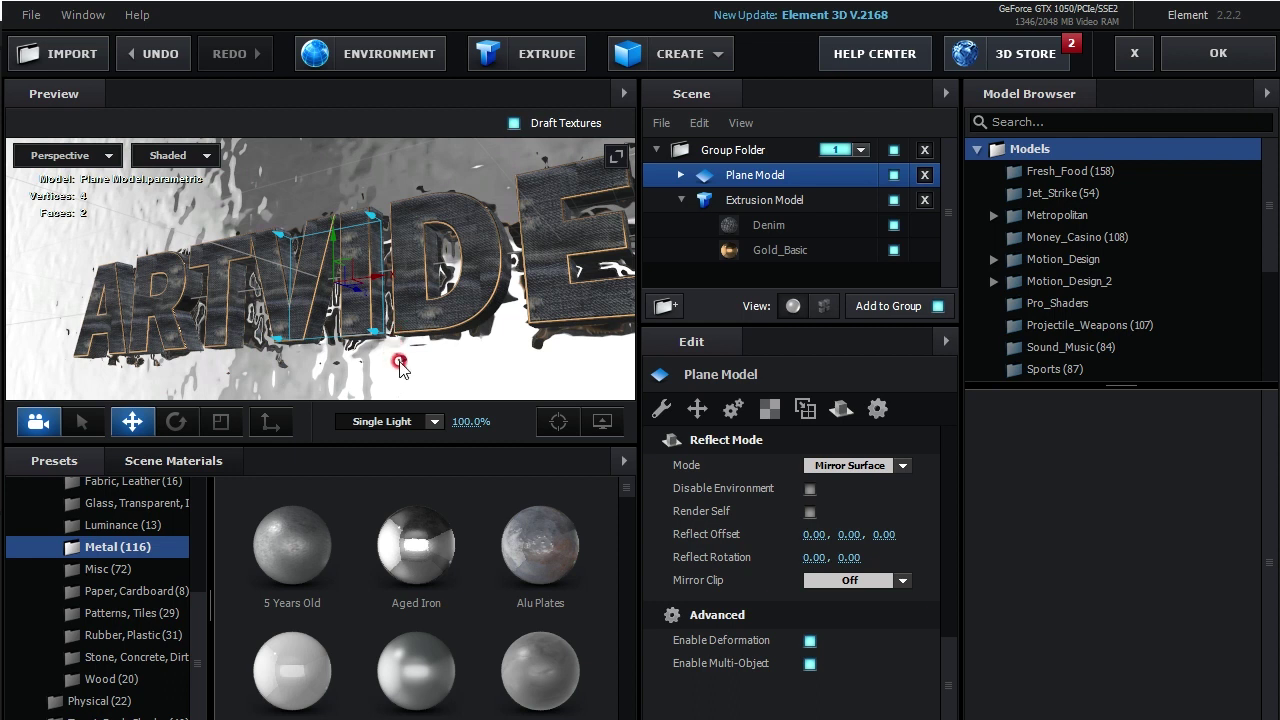
{"action": "mouse_move", "coordinate": [480, 355]}
{"action": "left_mouse_down"}
{"action": "mouse_move", "coordinate": [417, 251]}
{"action": "mouse_move", "coordinate": [513, 365]}
{"action": "left_mouse_up"}
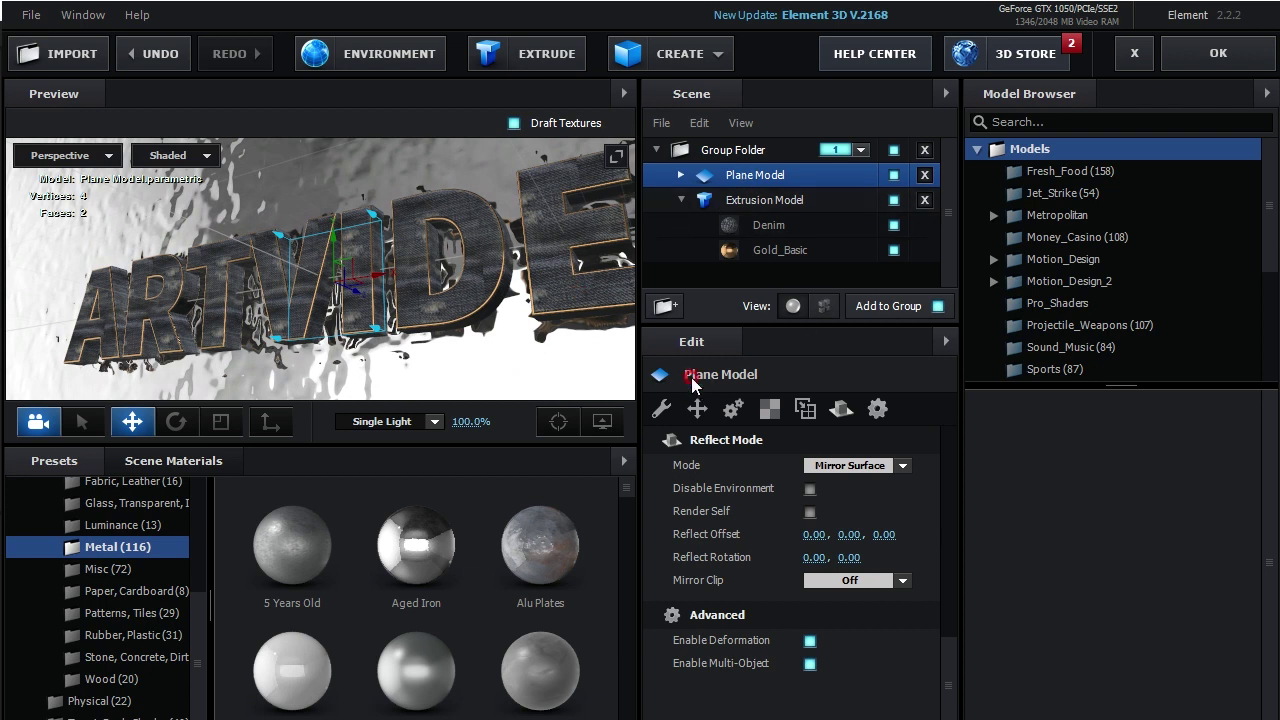
{"action": "left_click_drag", "start_coordinate": [372, 322], "coordinate": [397, 362]}
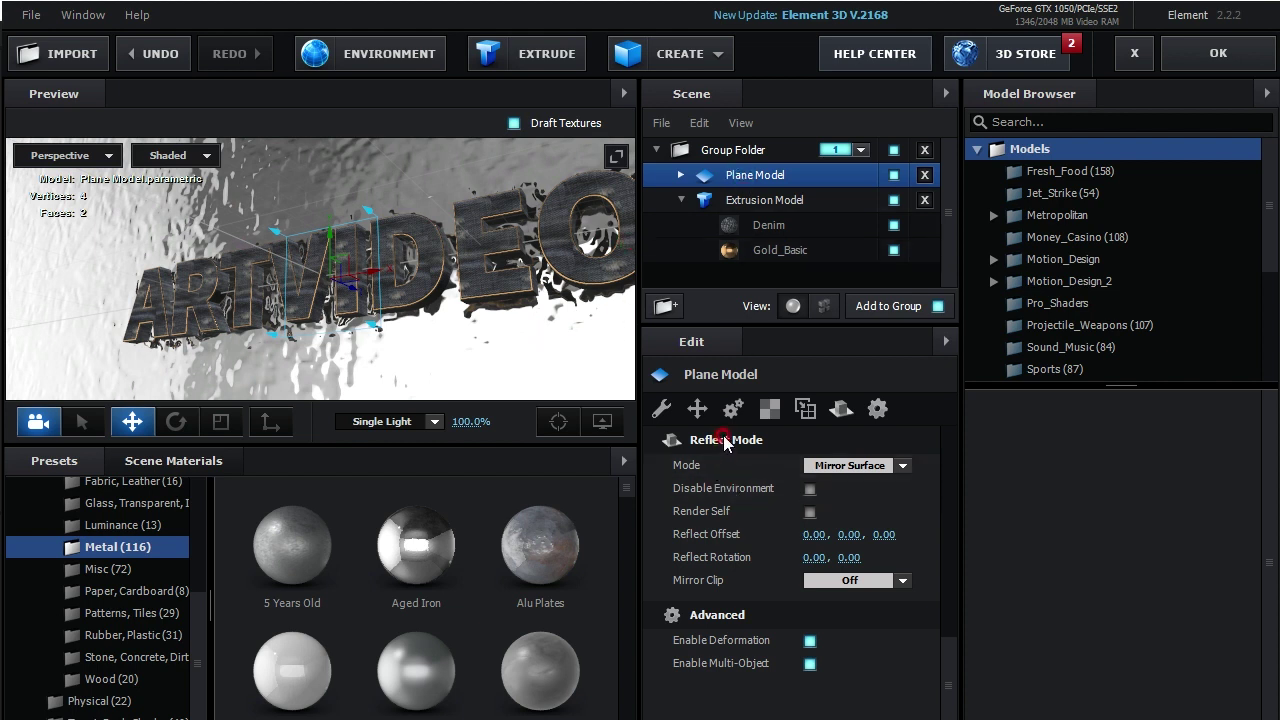
Set the Plane Model's UV Repeat to 10 × 10 and zoom in on the finer texture
{"action": "left_click", "coordinate": [769, 409]}
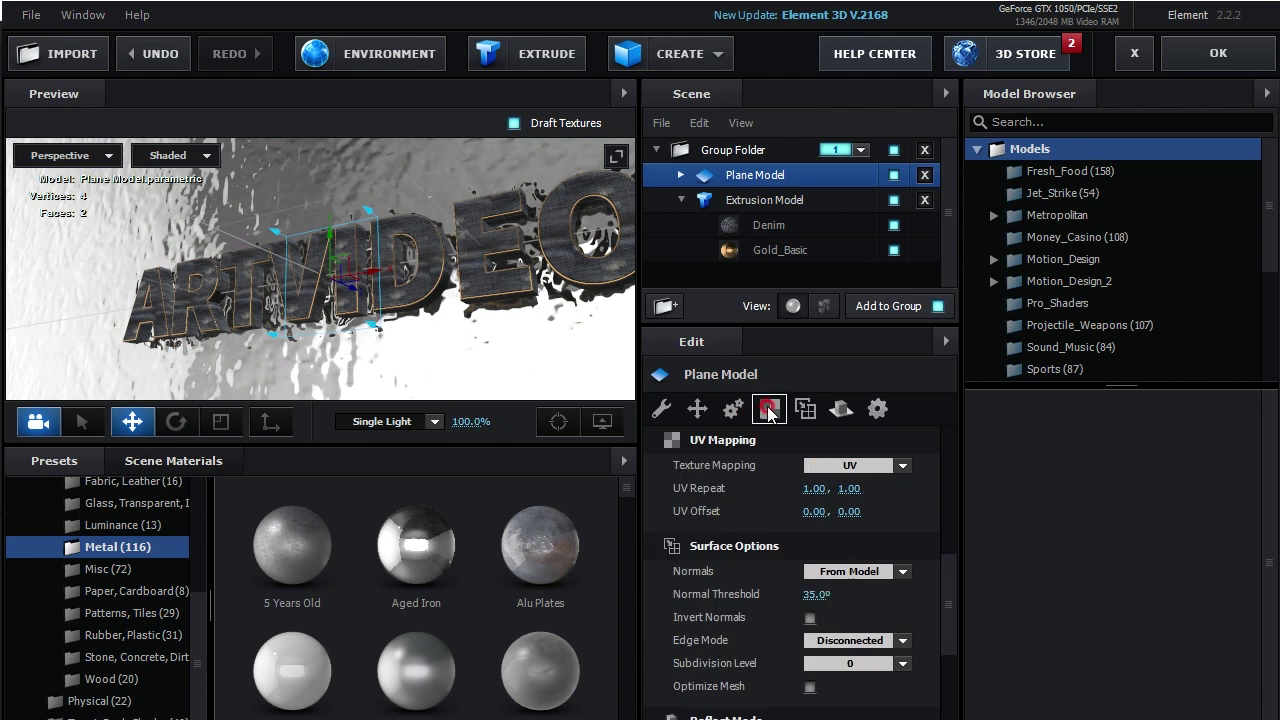
{"action": "left_click_drag", "start_coordinate": [785, 392], "coordinate": [790, 396]}
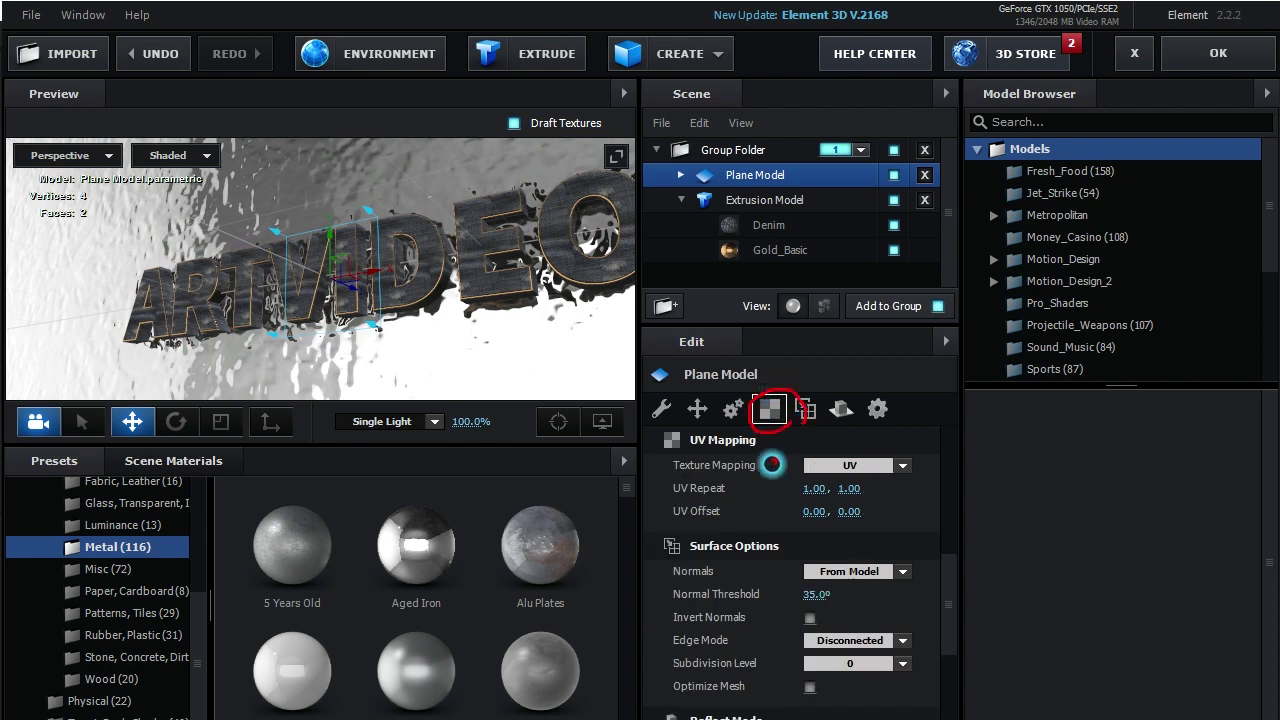
{"action": "left_click_drag", "start_coordinate": [660, 502], "coordinate": [720, 502]}
{"action": "right_click", "coordinate": [785, 530]}
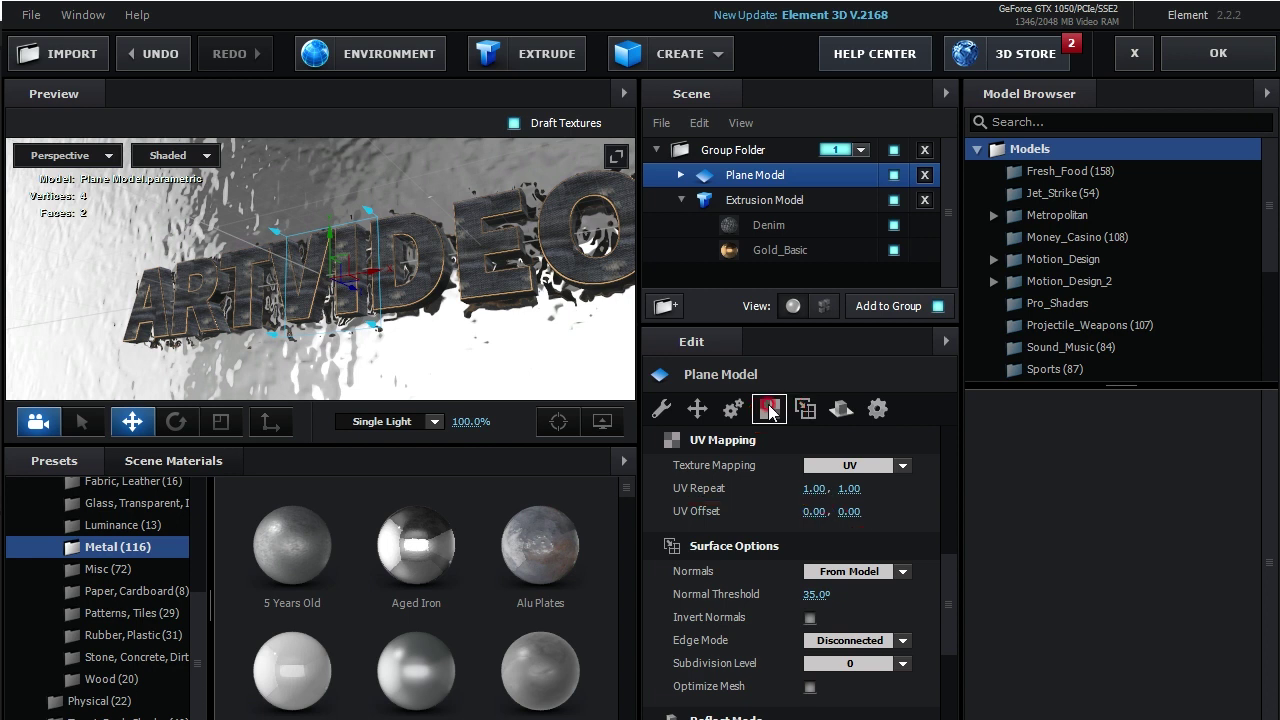
{"action": "left_click", "coordinate": [812, 487]}
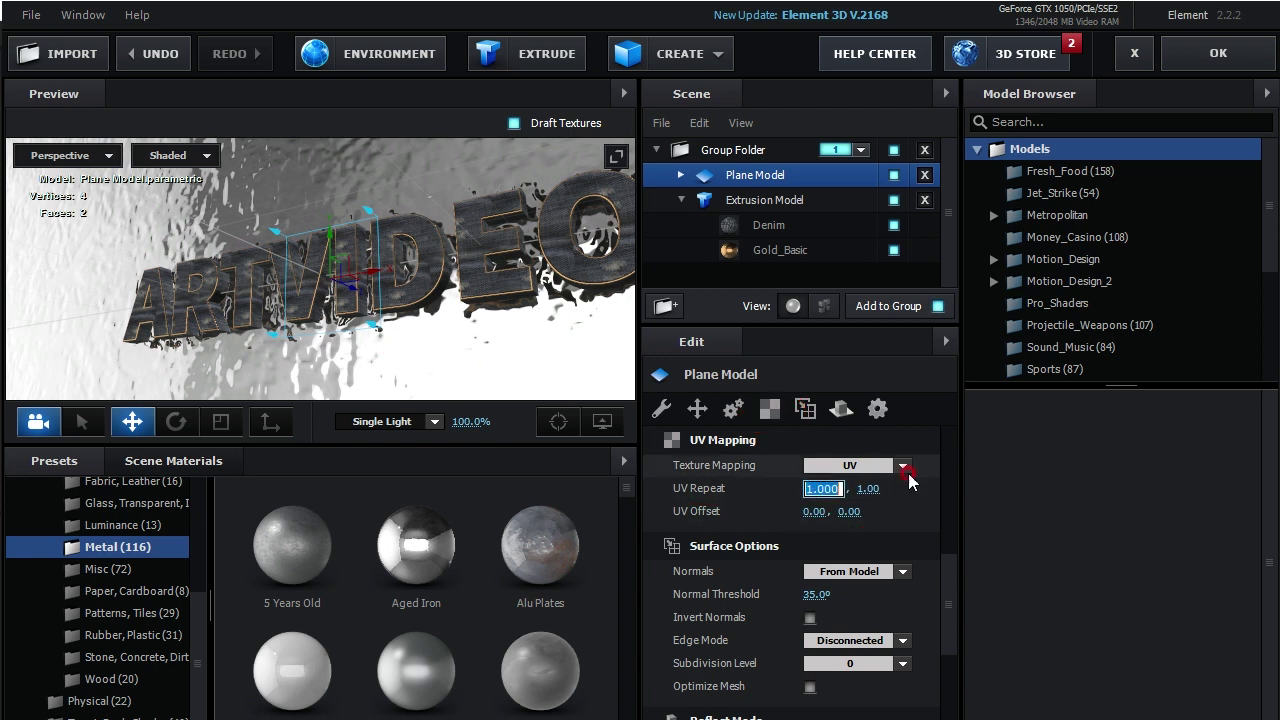
{"action": "type", "text": "10"}
{"action": "left_click", "coordinate": [846, 487]}
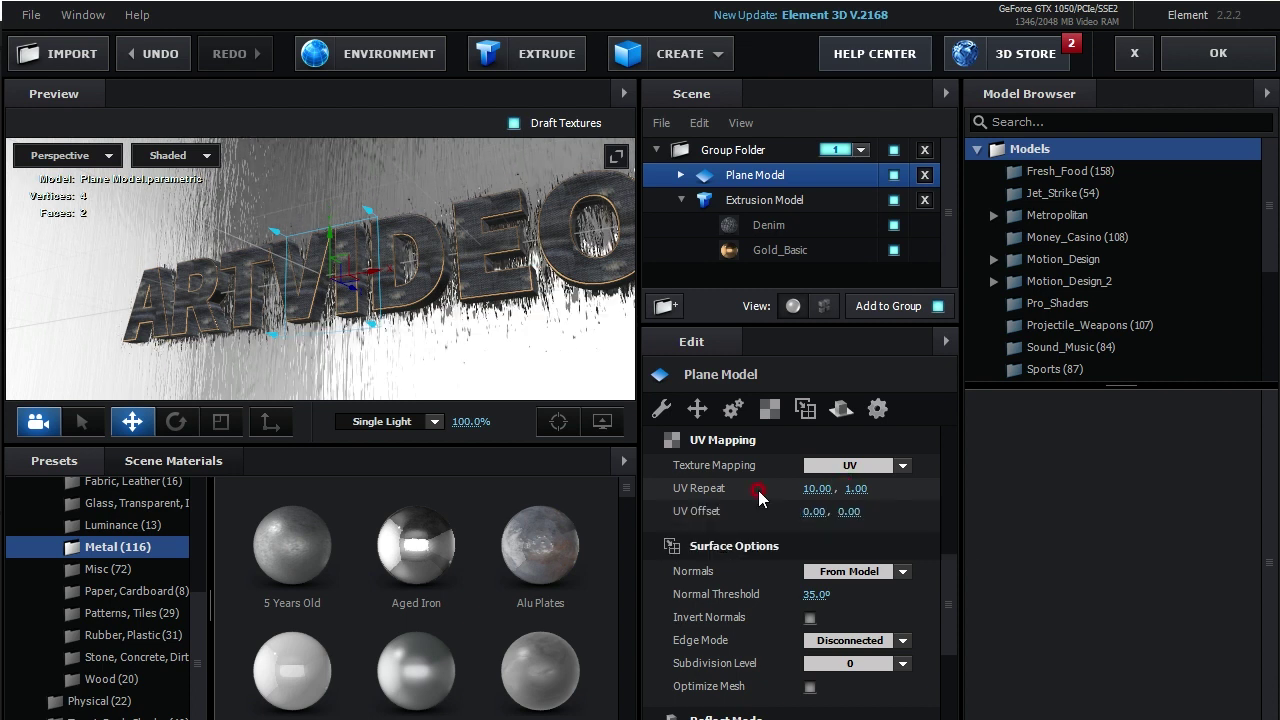
{"action": "left_click", "coordinate": [864, 488]}
{"action": "type", "text": "10"}
{"action": "left_click", "coordinate": [471, 366]}
{"action": "left_click", "coordinate": [400, 356]}
{"action": "mouse_move", "coordinate": [400, 356]}
{"action": "left_mouse_down"}
{"action": "mouse_move", "coordinate": [467, 372]}
{"action": "mouse_move", "coordinate": [421, 320]}
{"action": "mouse_move", "coordinate": [283, 330]}
{"action": "left_mouse_up"}
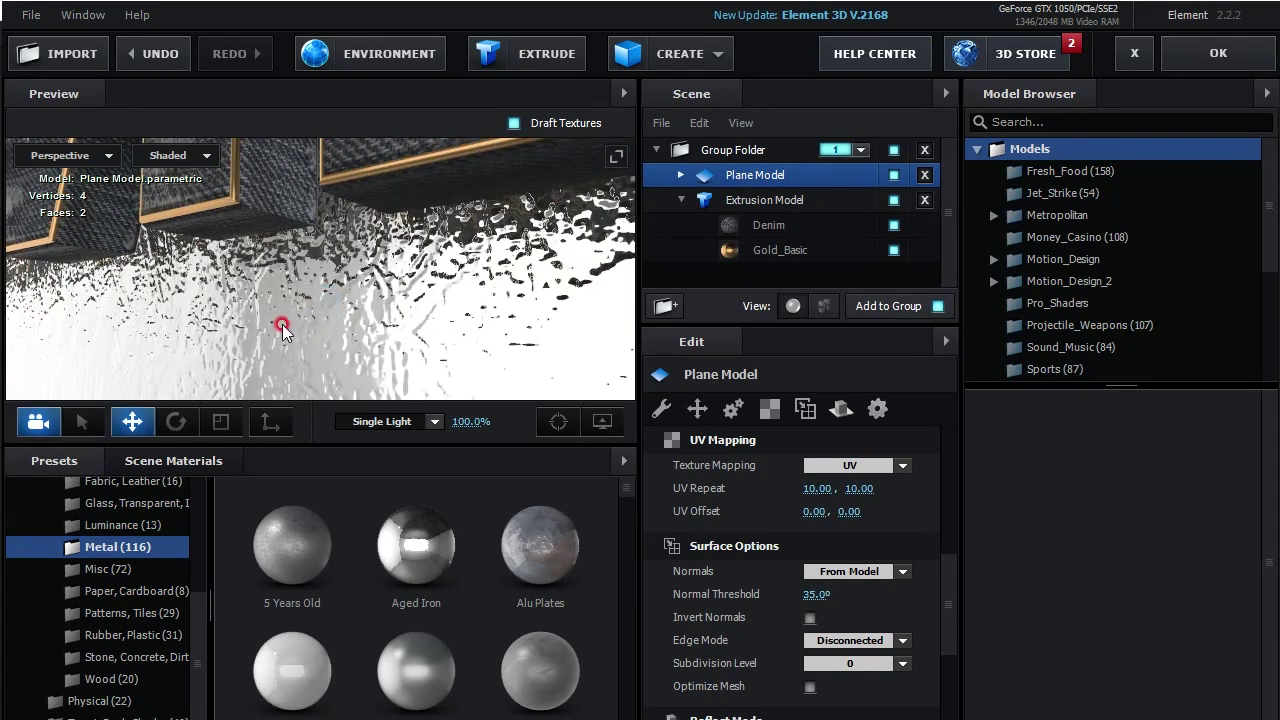
{"action": "mouse_move", "coordinate": [283, 330]}
{"action": "left_mouse_down"}
{"action": "mouse_move", "coordinate": [334, 283]}
{"action": "mouse_move", "coordinate": [367, 365]}
{"action": "mouse_move", "coordinate": [408, 360]}
{"action": "left_mouse_up"}
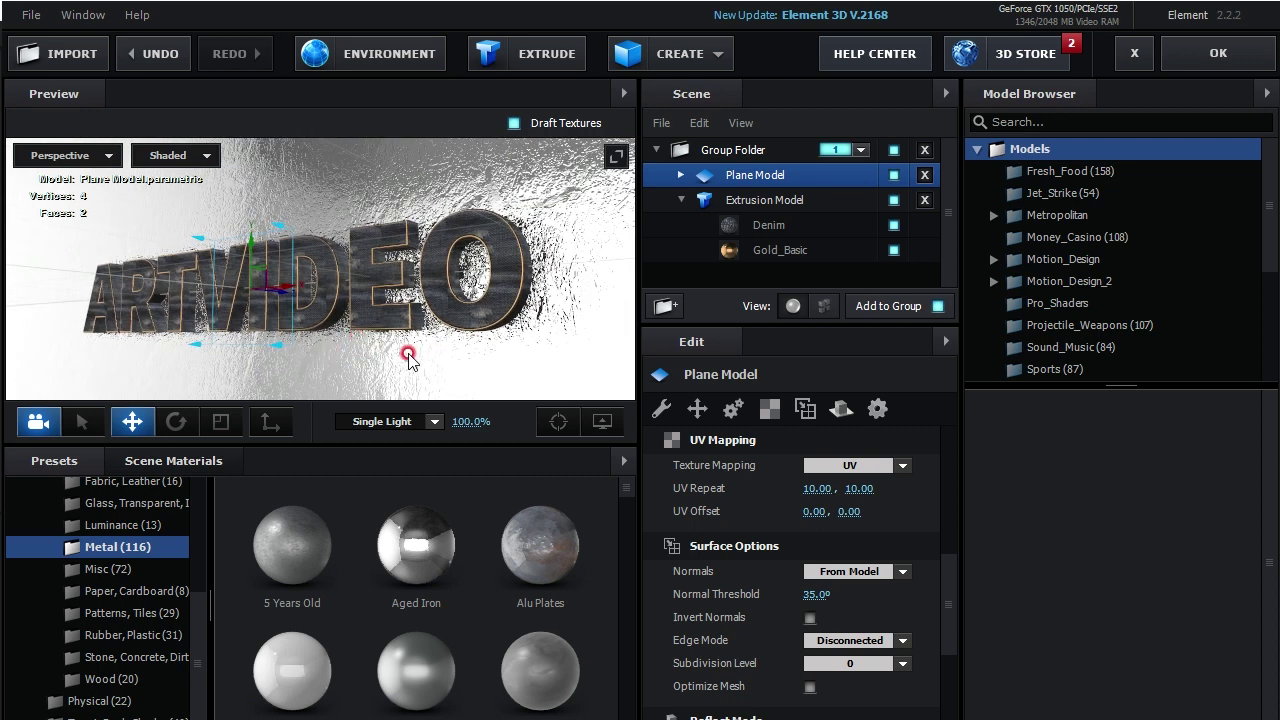
Browse the Environment > Basic_2K presets, trying Basic_2K_01 and Basic_2K_02
{"action": "scroll", "coordinate": [195, 586], "scroll_direction": "up", "scroll_amount": 2}
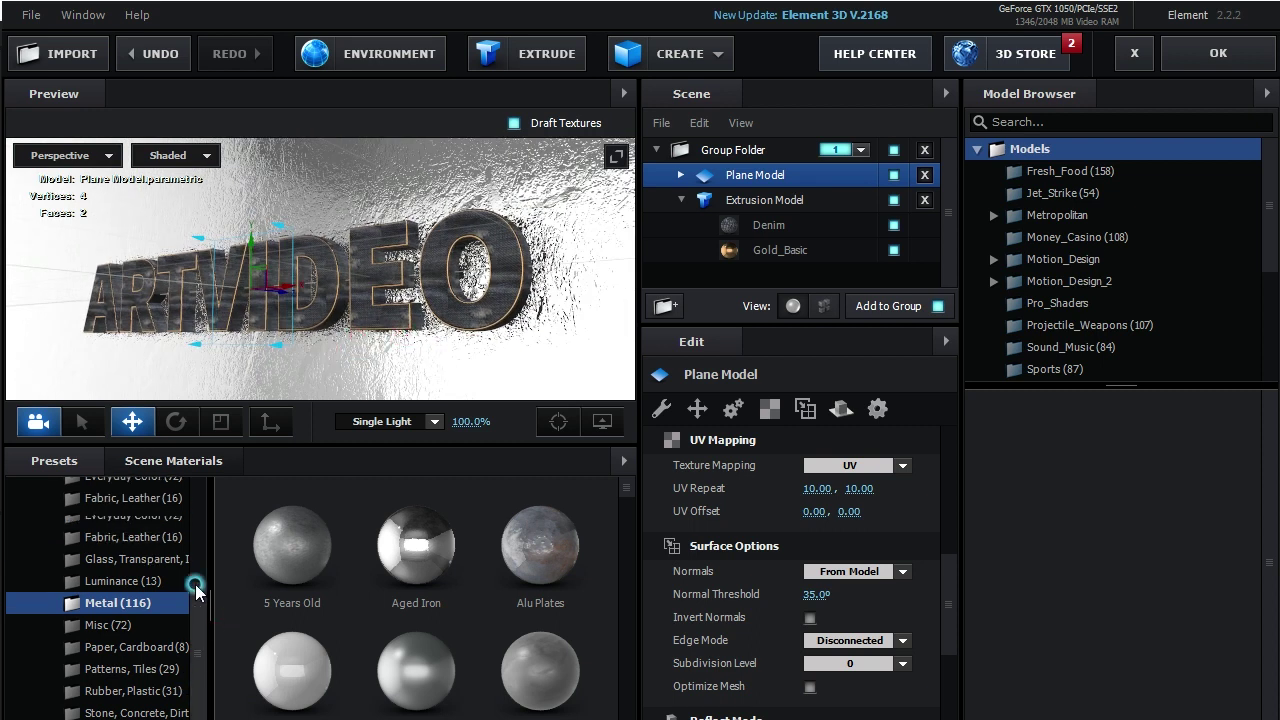
{"action": "left_click_drag", "start_coordinate": [195, 586], "coordinate": [194, 486]}
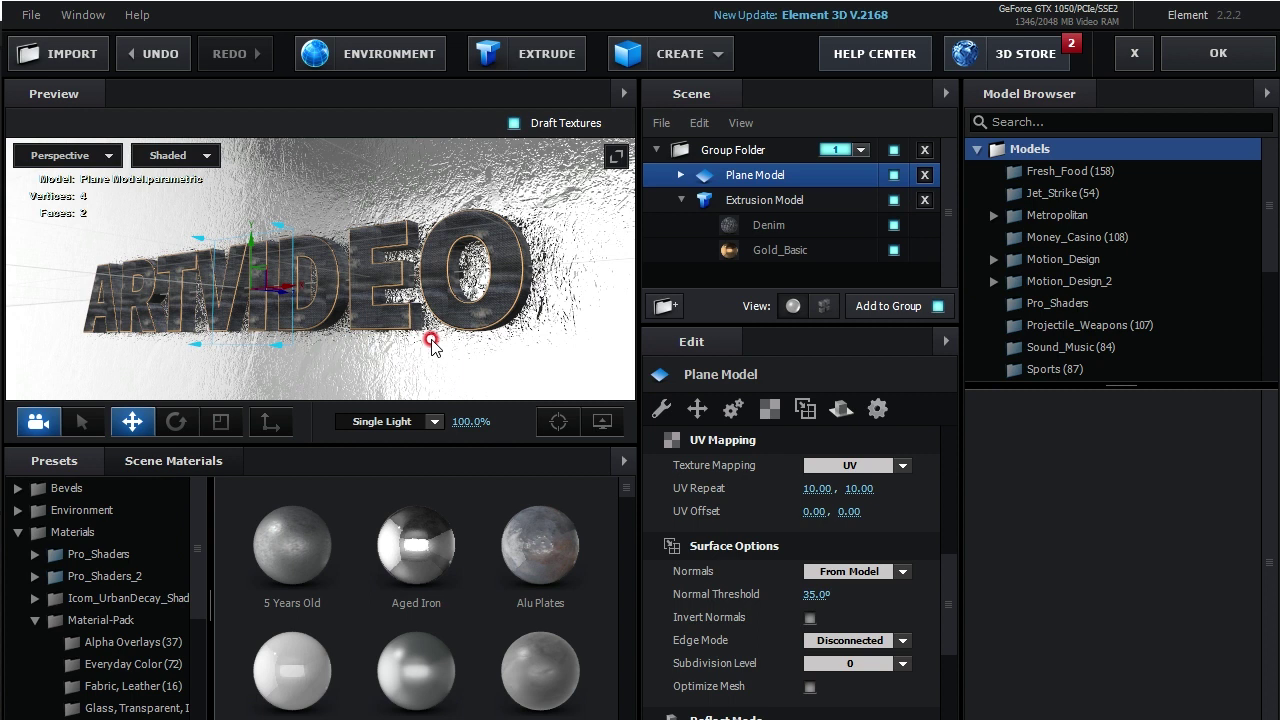
{"action": "left_click", "coordinate": [68, 488]}
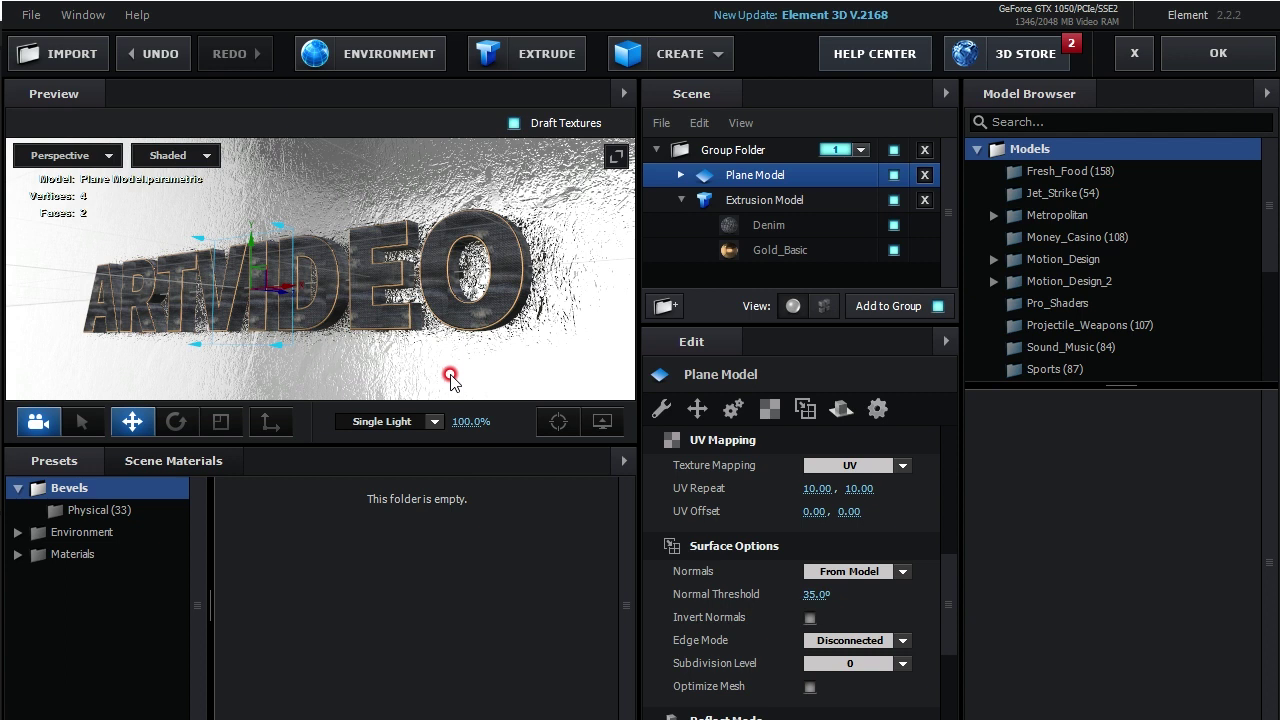
{"action": "left_click", "coordinate": [82, 532]}
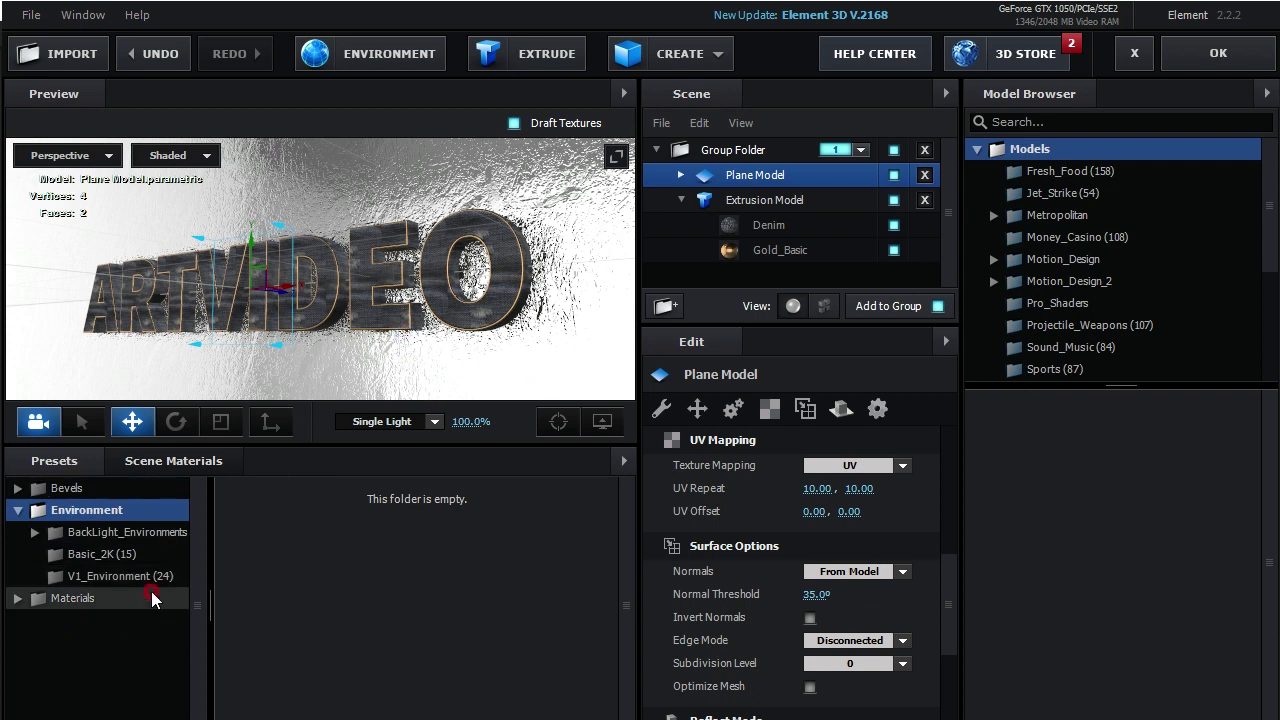
{"action": "left_click", "coordinate": [100, 554]}
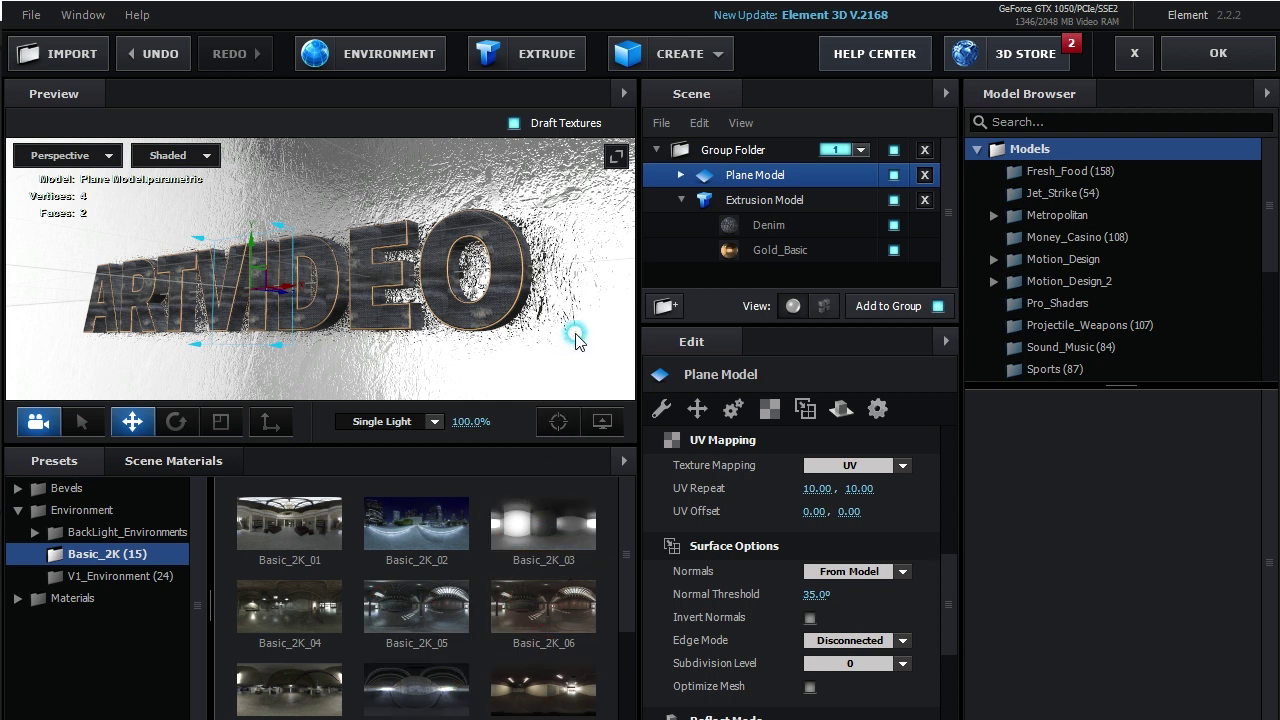
{"action": "left_click", "coordinate": [288, 538]}
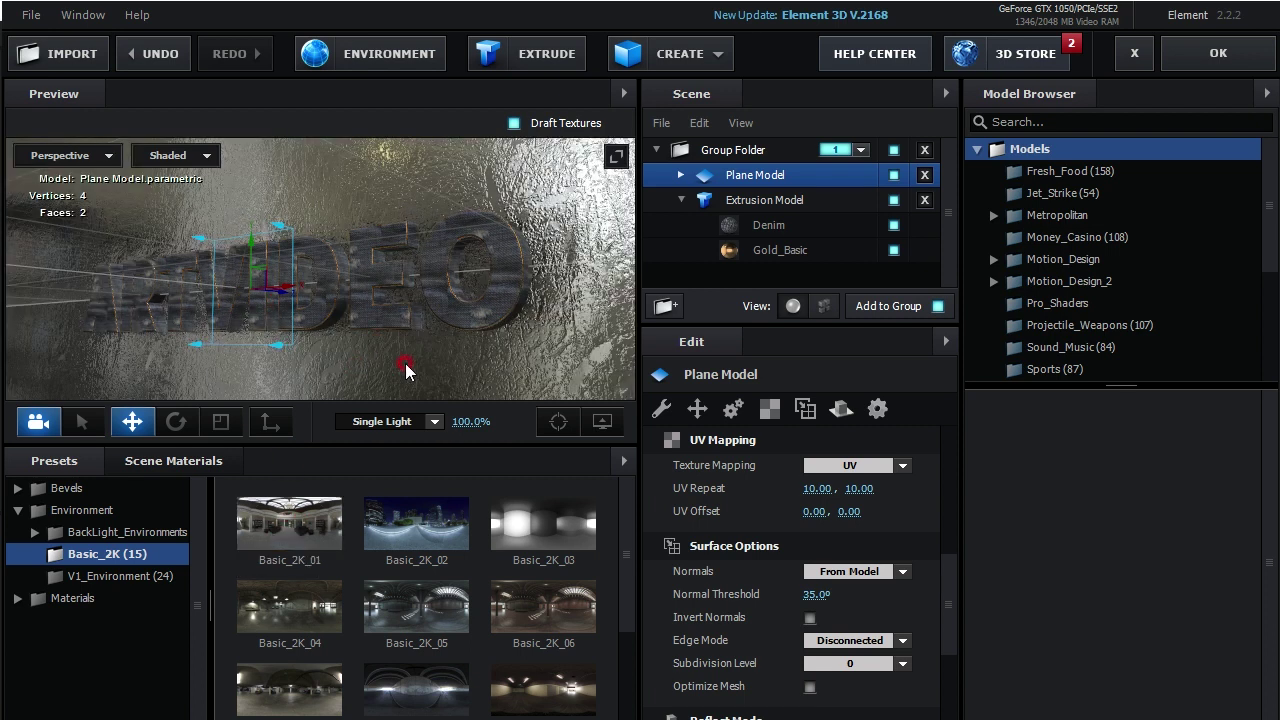
{"action": "left_click", "coordinate": [434, 538]}
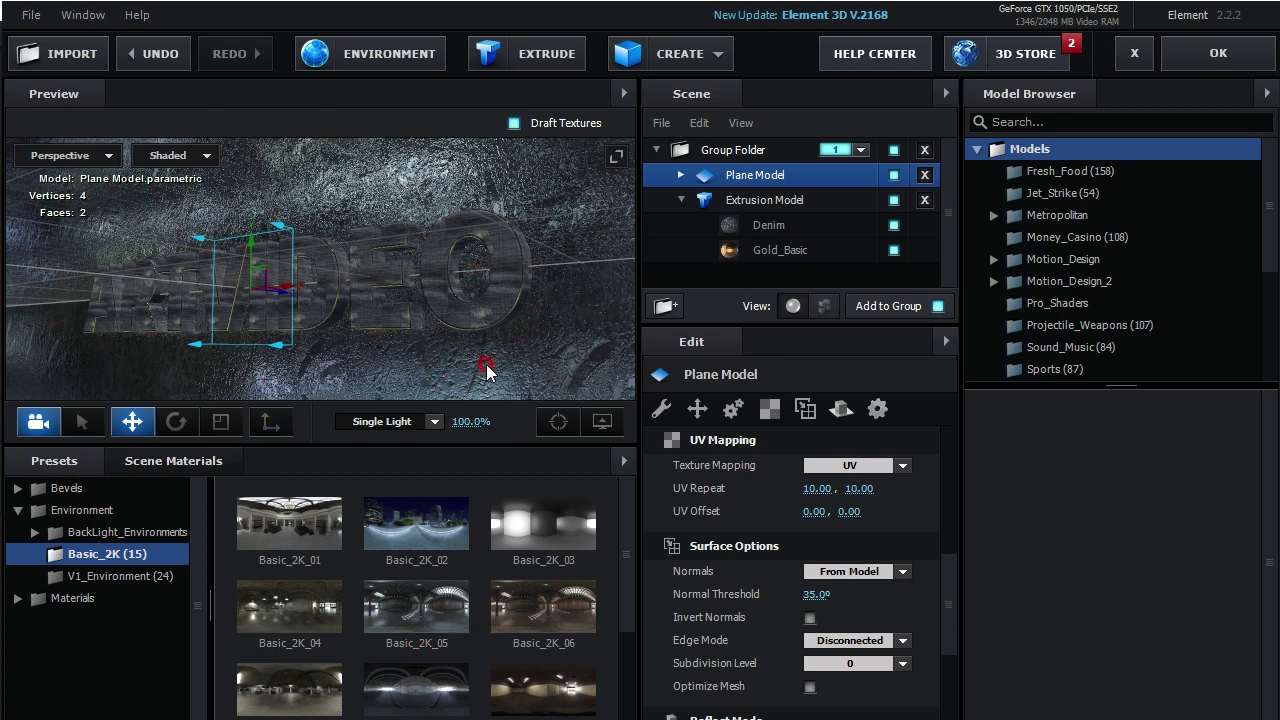
Settle on the Basic_2K_05 environment for the scene lighting
{"action": "left_click_drag", "start_coordinate": [487, 370], "coordinate": [510, 342]}
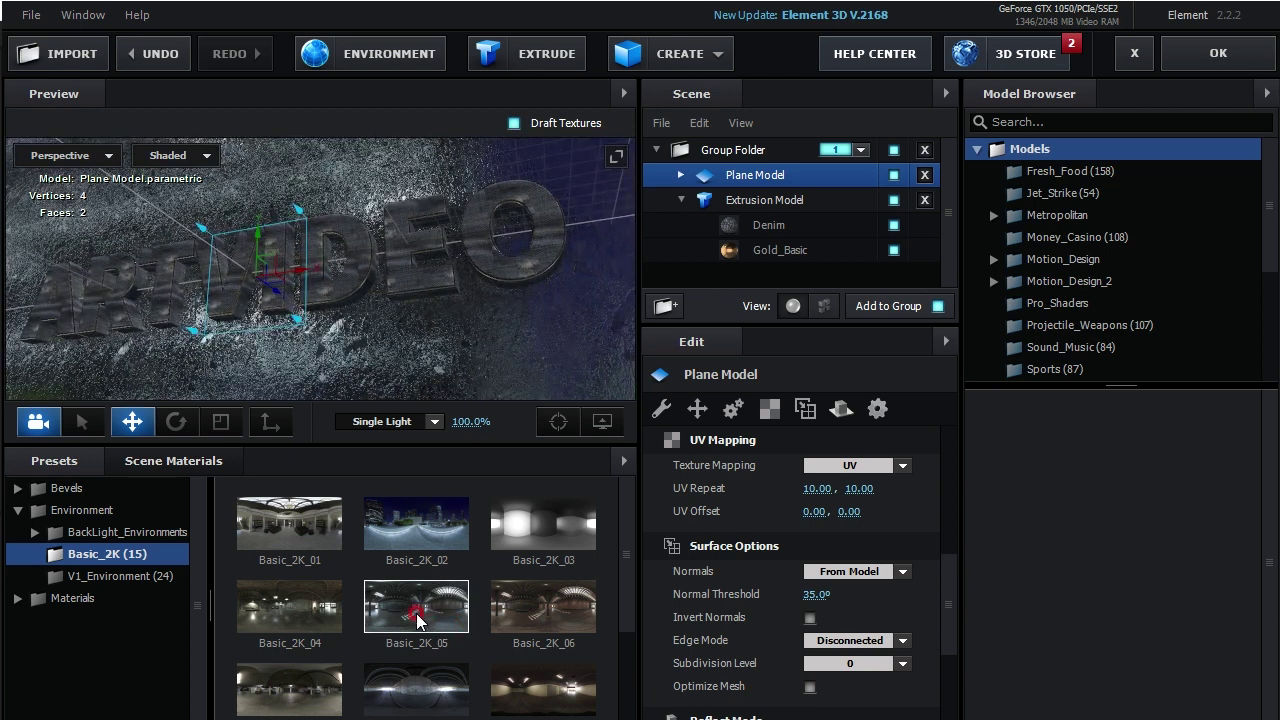
{"action": "left_click_drag", "start_coordinate": [470, 345], "coordinate": [458, 370]}
{"action": "left_click", "coordinate": [447, 525]}
{"action": "left_click", "coordinate": [423, 617]}
{"action": "left_click", "coordinate": [375, 355]}
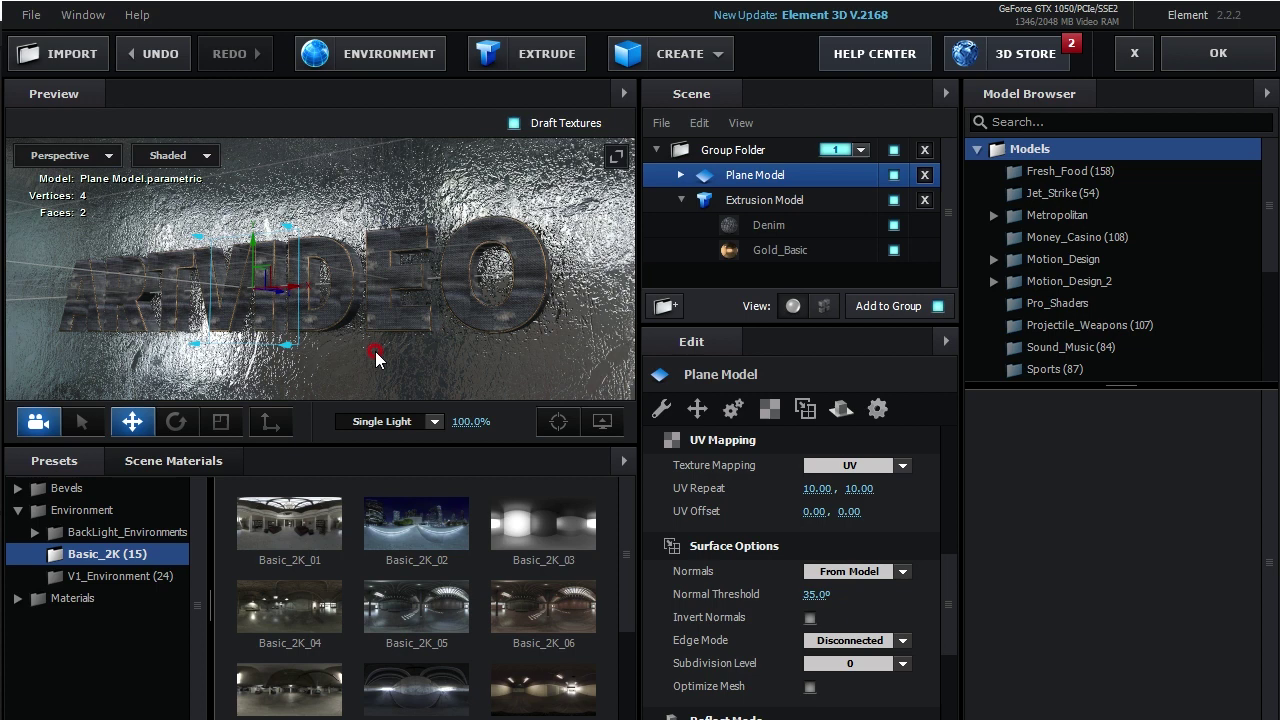
{"action": "left_click", "coordinate": [349, 49]}
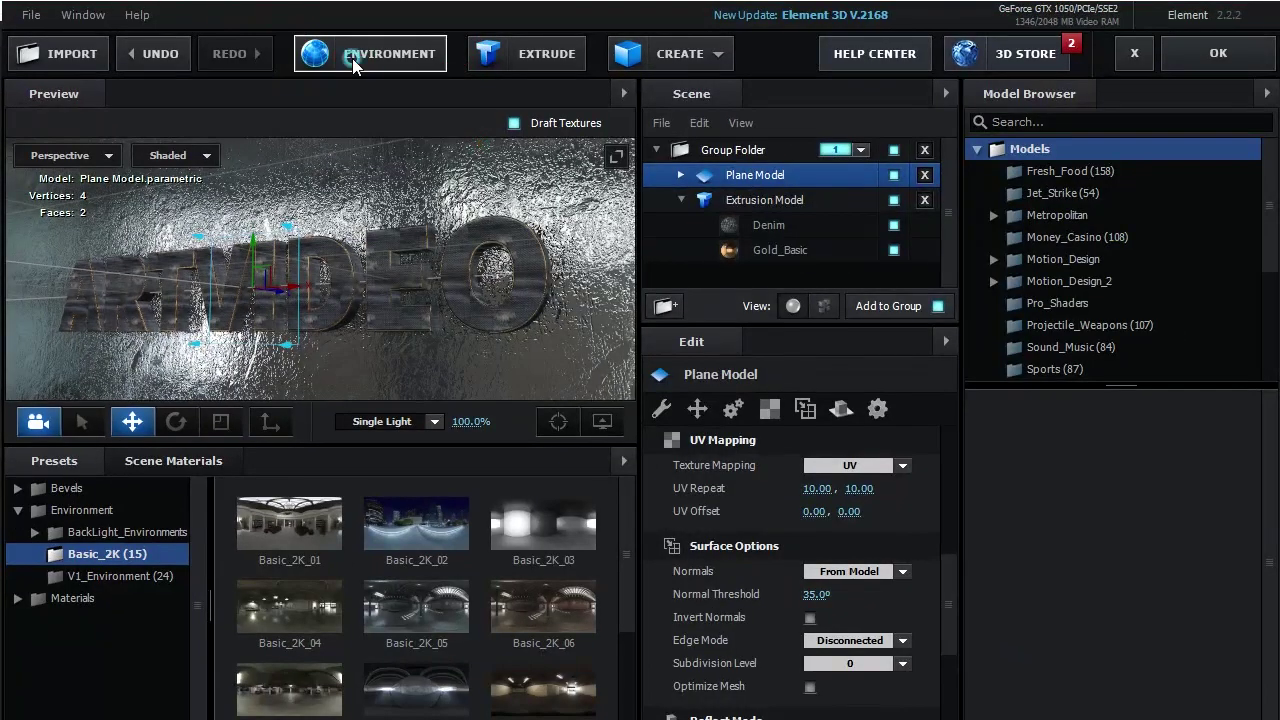
Adjust the environment texture to gamma 1.47, contrast 5%, brightness 38%, saturation 1%
{"action": "left_click", "coordinate": [353, 62]}
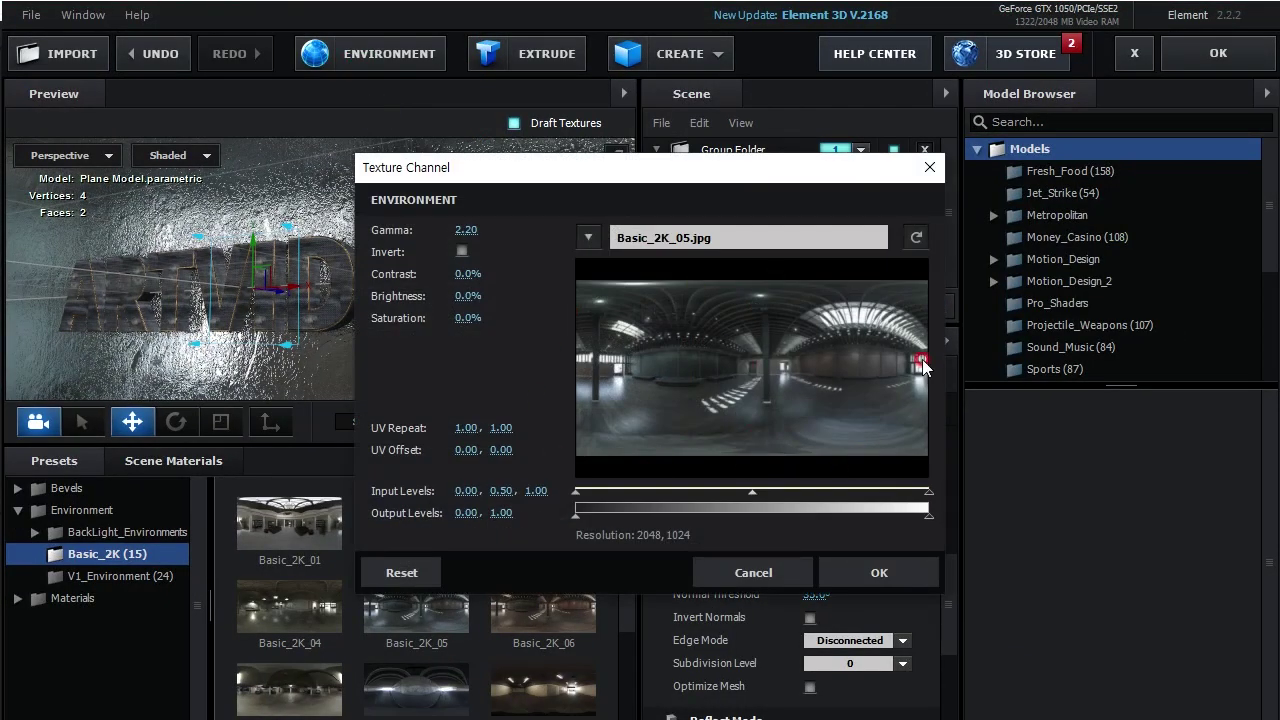
{"action": "left_click_drag", "start_coordinate": [708, 168], "coordinate": [859, 118]}
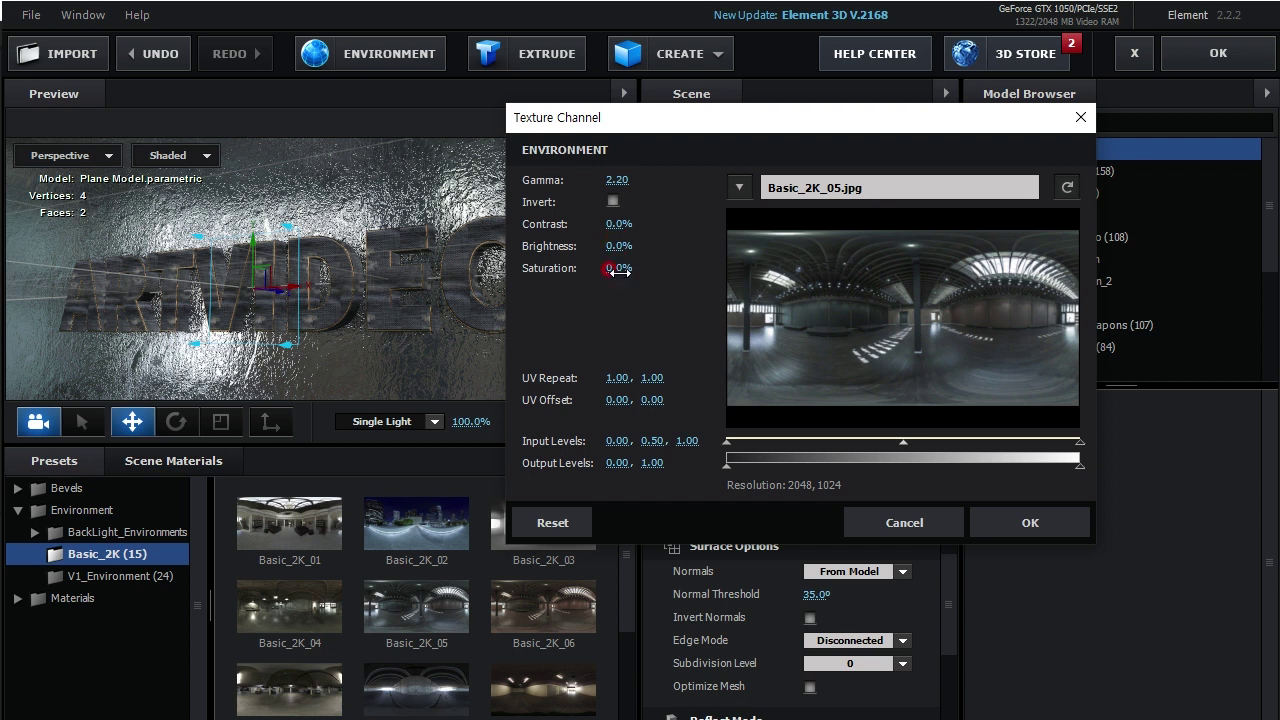
{"action": "left_click_drag", "start_coordinate": [603, 178], "coordinate": [541, 188]}
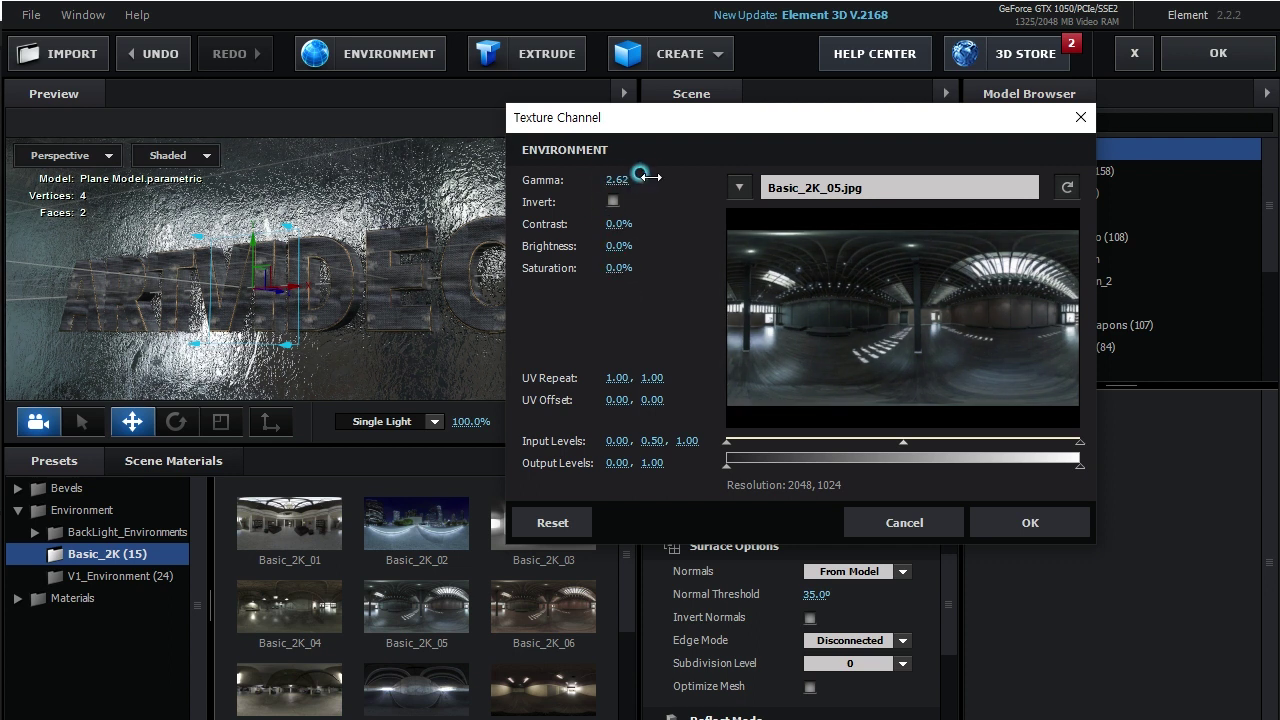
{"action": "left_click", "coordinate": [603, 264]}
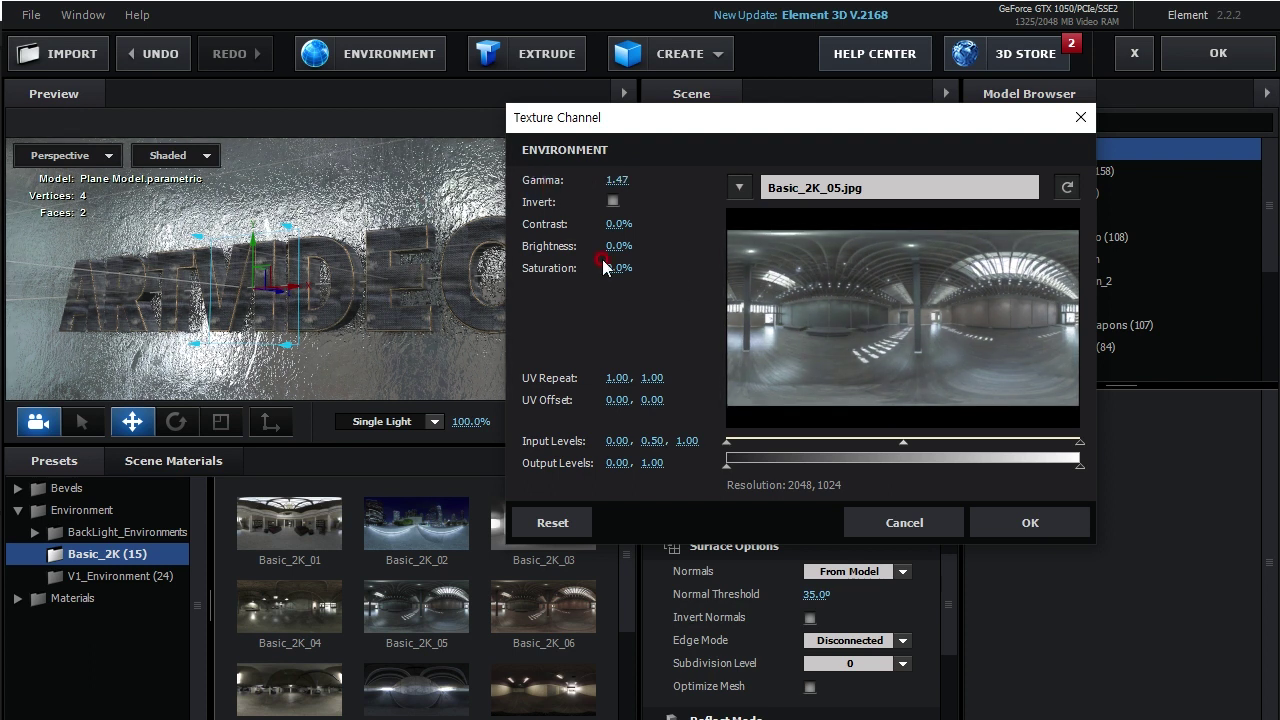
{"action": "left_click_drag", "start_coordinate": [617, 225], "coordinate": [516, 262]}
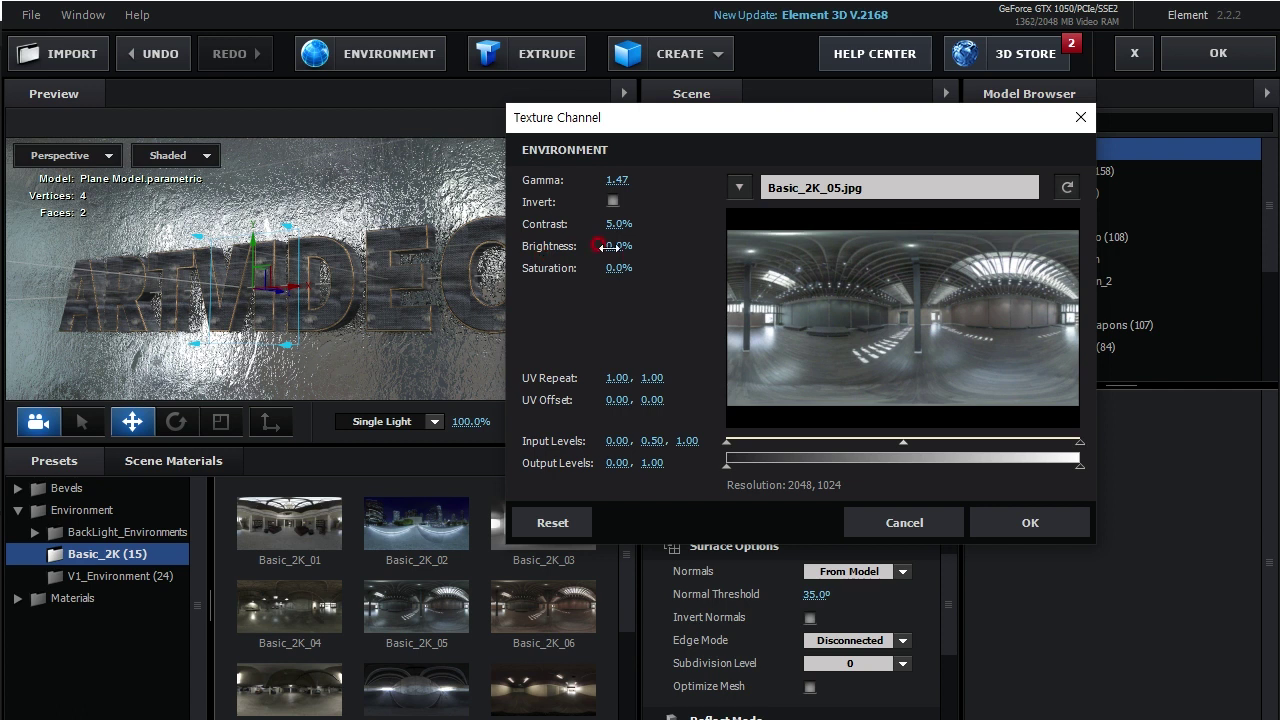
{"action": "left_click_drag", "start_coordinate": [599, 246], "coordinate": [555, 300]}
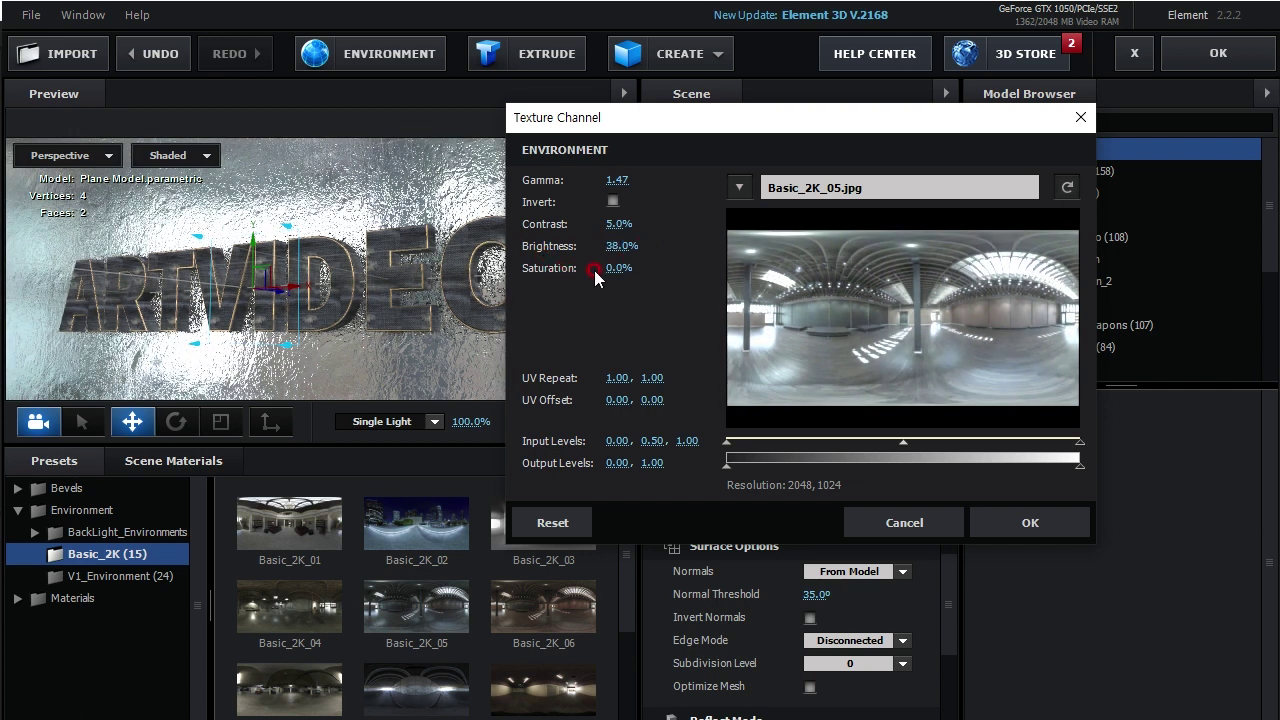
{"action": "left_click_drag", "start_coordinate": [606, 267], "coordinate": [690, 283]}
{"action": "left_click", "coordinate": [887, 490]}
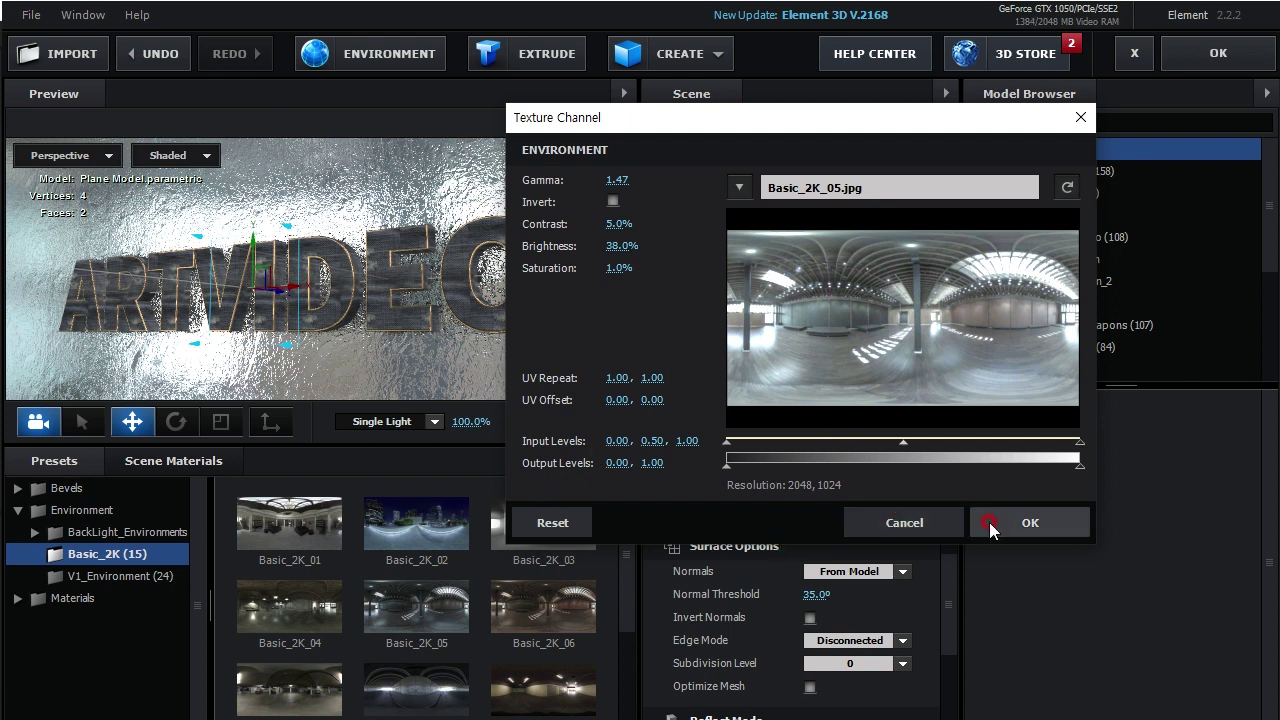
{"action": "left_click", "coordinate": [998, 524]}
Widen the preview, show the environment, check the Plane Model's visibility, and apply the scene
{"action": "left_click", "coordinate": [642, 441]}
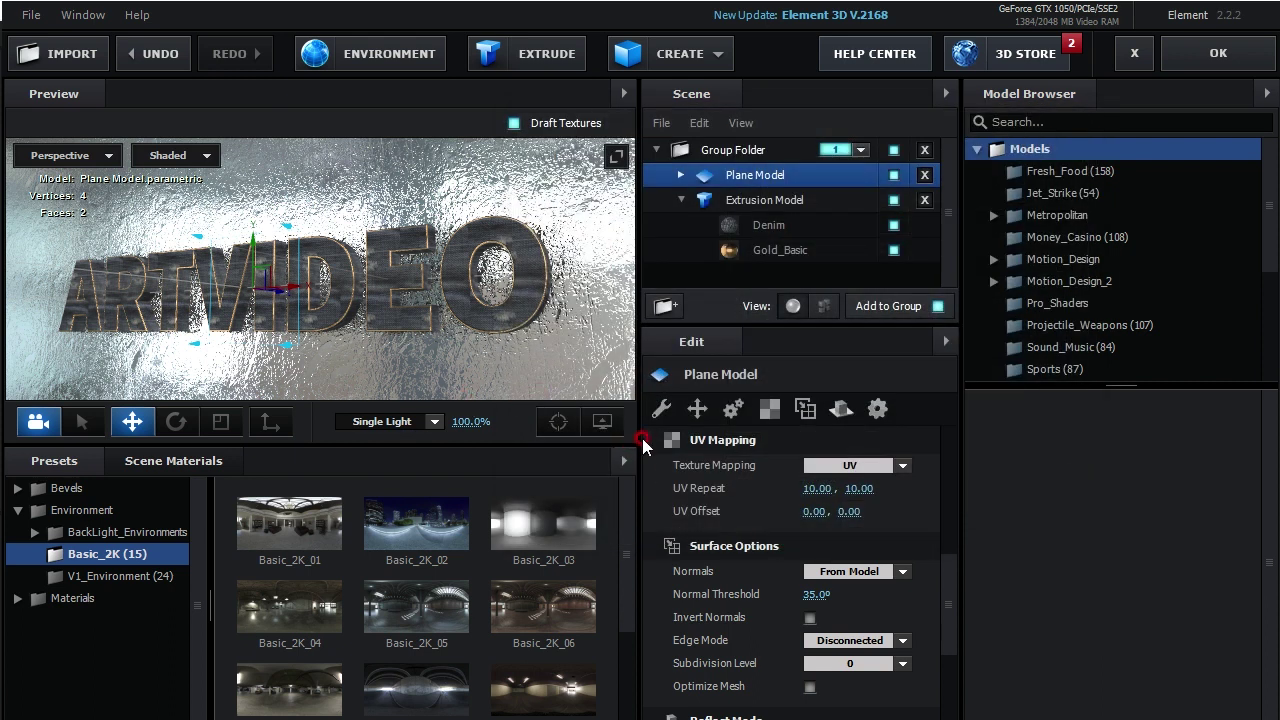
{"action": "left_click_drag", "start_coordinate": [636, 423], "coordinate": [822, 425]}
{"action": "left_click", "coordinate": [603, 422]}
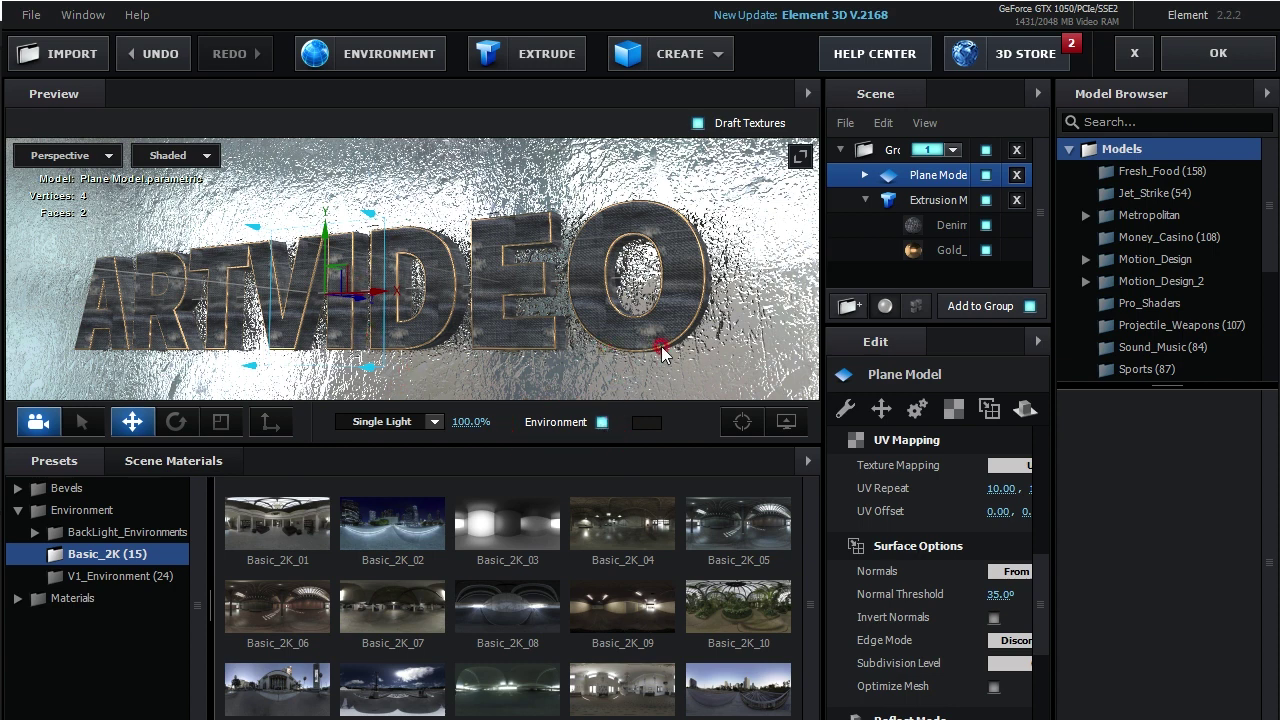
{"action": "left_click_drag", "start_coordinate": [557, 303], "coordinate": [521, 302]}
{"action": "scroll", "coordinate": [521, 302], "scroll_direction": "up", "scroll_amount": 5}
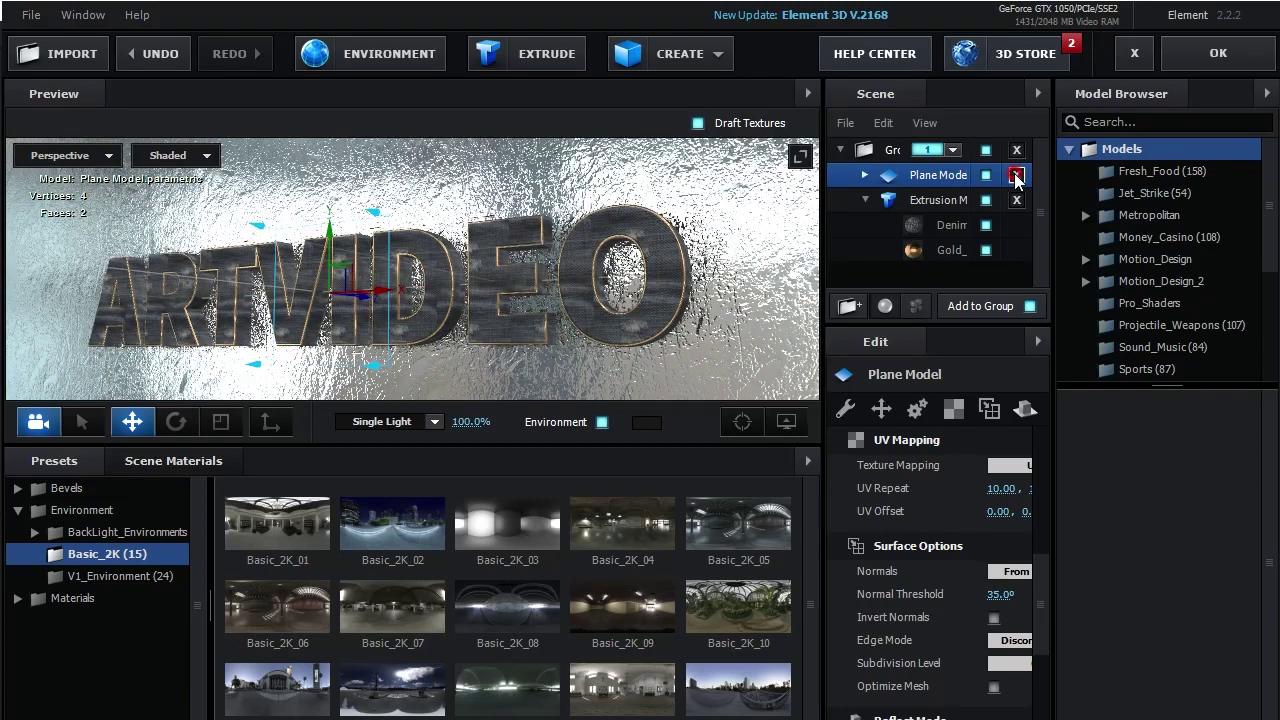
{"action": "left_click", "coordinate": [986, 175]}
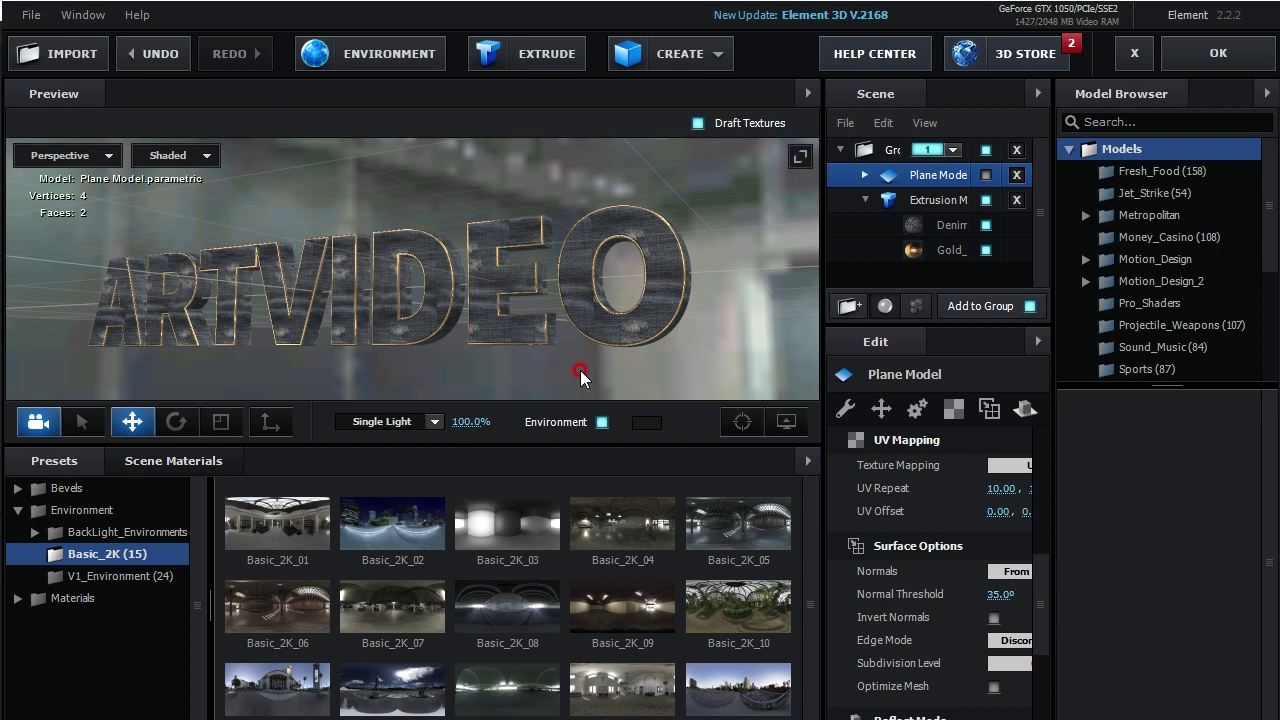
{"action": "left_click", "coordinate": [986, 175]}
{"action": "left_click", "coordinate": [1216, 53]}
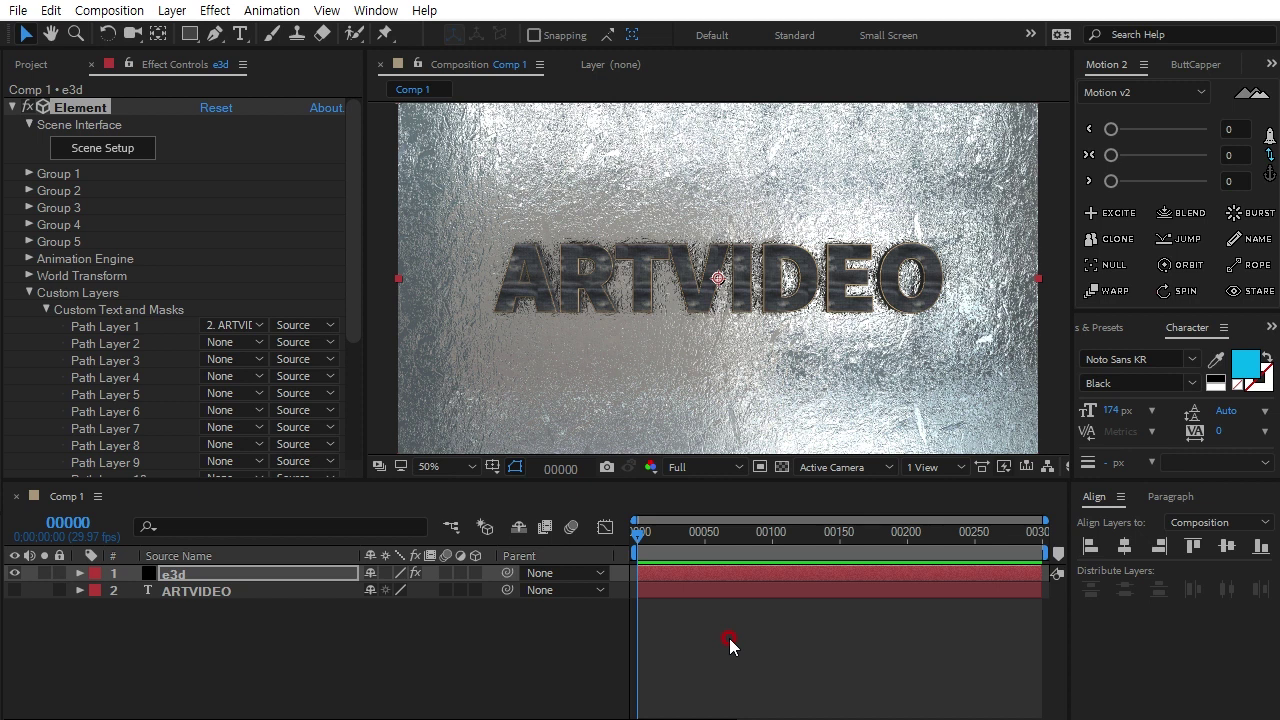
Add a two-node Camera 1 and orbit and dolly it to an angled close-up of ARTVIDEO
{"action": "key", "text": "ctrl+alt+shift+c"}
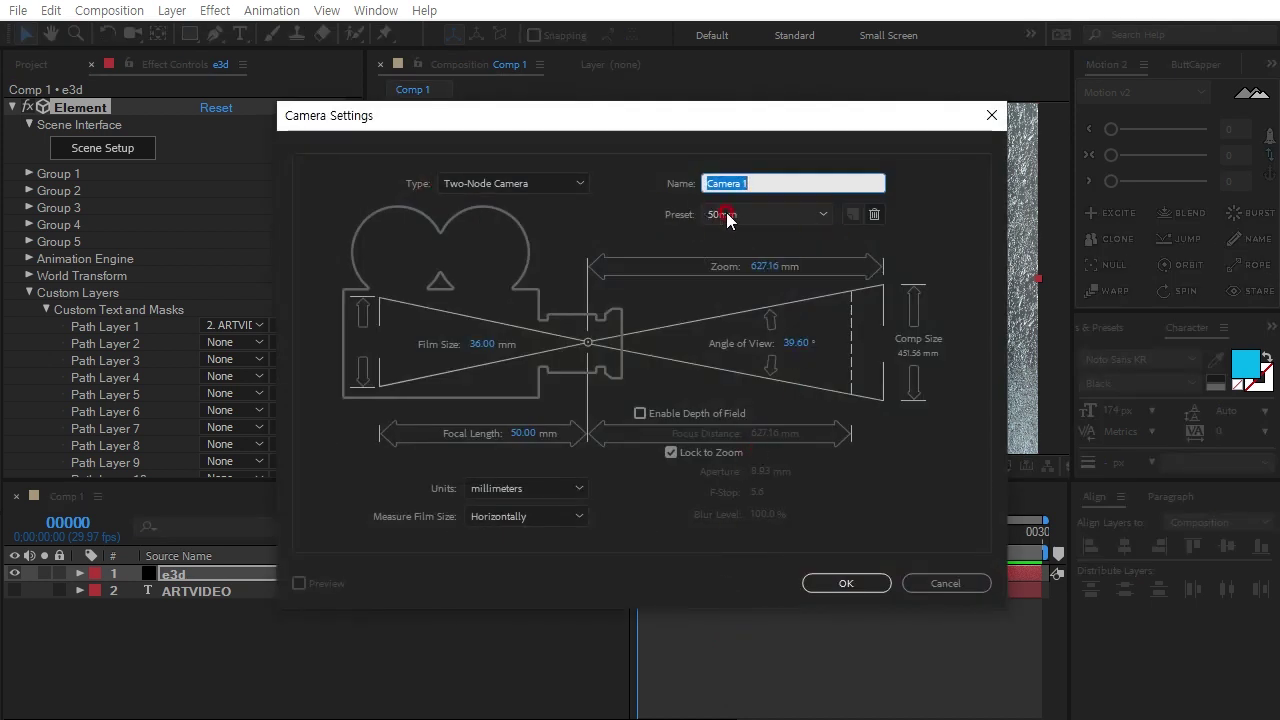
{"action": "left_click", "coordinate": [845, 584]}
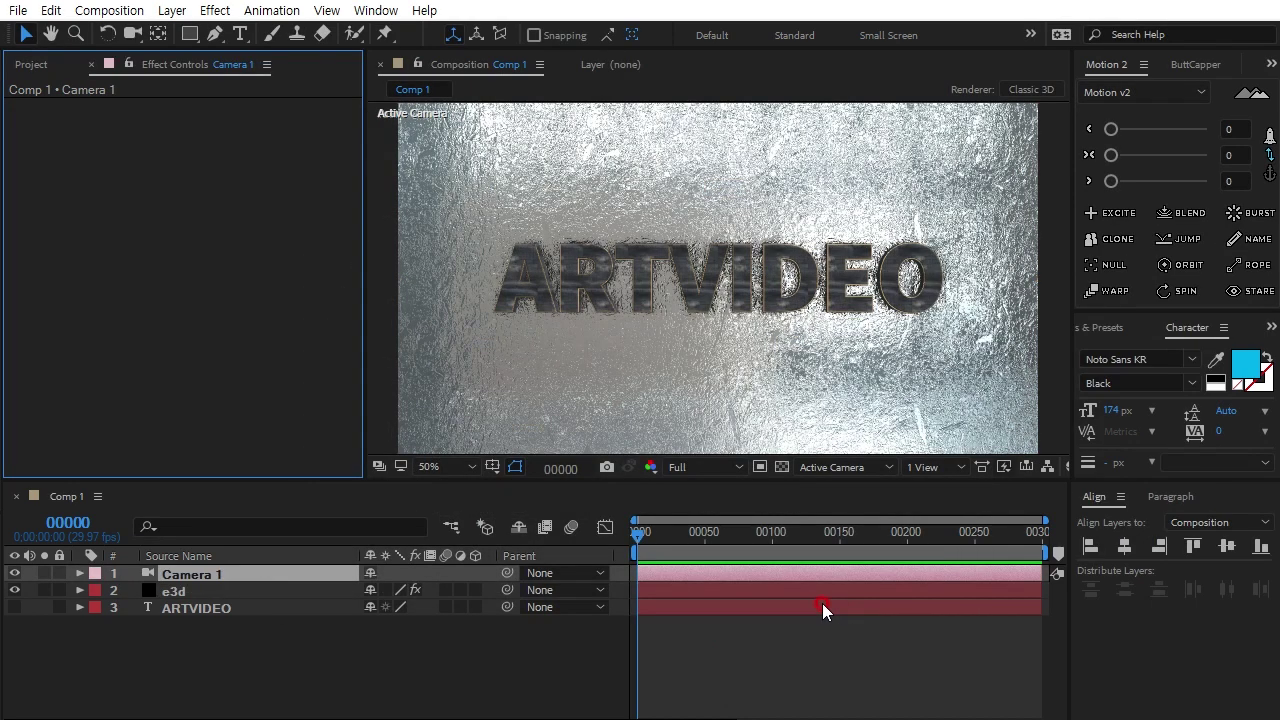
{"action": "left_click", "coordinate": [132, 36]}
{"action": "mouse_move", "coordinate": [683, 337]}
{"action": "left_mouse_down"}
{"action": "mouse_move", "coordinate": [723, 352]}
{"action": "mouse_move", "coordinate": [779, 349]}
{"action": "mouse_move", "coordinate": [780, 337]}
{"action": "left_mouse_up"}
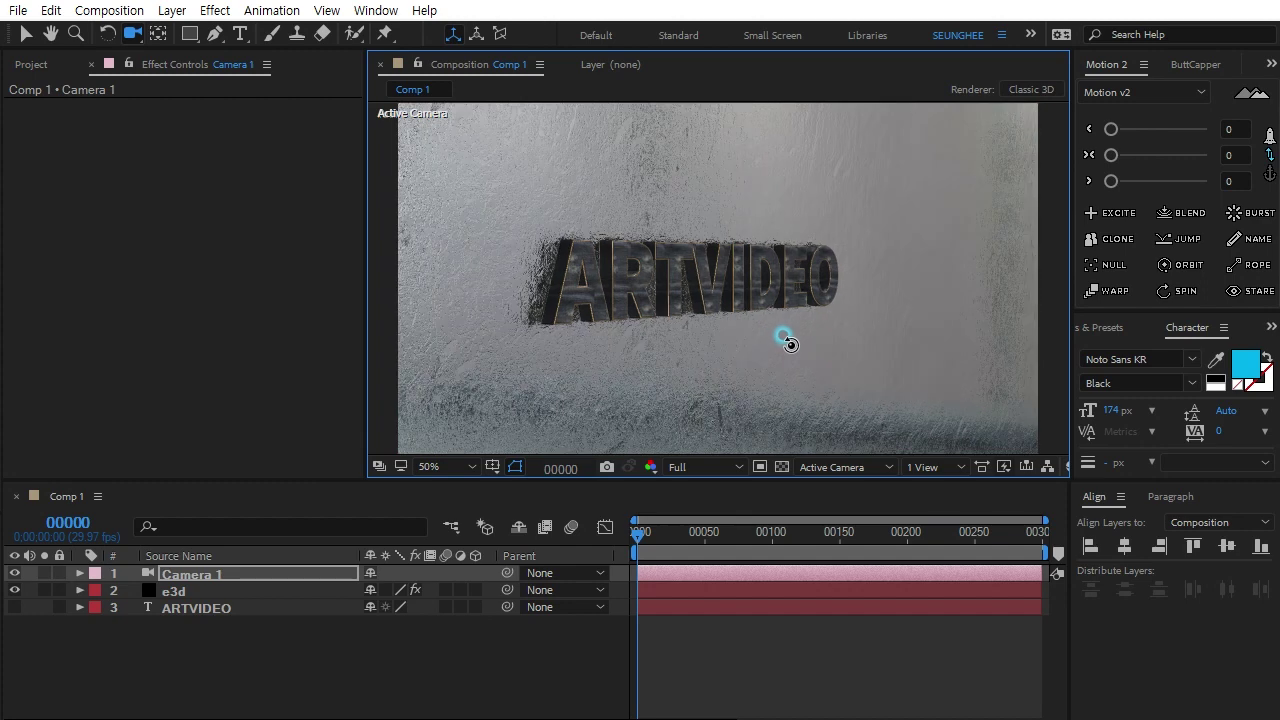
{"action": "left_click_drag", "start_coordinate": [762, 307], "coordinate": [794, 167]}
{"action": "mouse_move", "coordinate": [745, 303]}
{"action": "left_mouse_down"}
{"action": "mouse_move", "coordinate": [843, 283]}
{"action": "mouse_move", "coordinate": [766, 329]}
{"action": "mouse_move", "coordinate": [643, 334]}
{"action": "mouse_move", "coordinate": [640, 322]}
{"action": "mouse_move", "coordinate": [766, 303]}
{"action": "mouse_move", "coordinate": [671, 306]}
{"action": "mouse_move", "coordinate": [686, 306]}
{"action": "mouse_move", "coordinate": [696, 335]}
{"action": "mouse_move", "coordinate": [780, 334]}
{"action": "mouse_move", "coordinate": [745, 340]}
{"action": "mouse_move", "coordinate": [771, 300]}
{"action": "mouse_move", "coordinate": [748, 314]}
{"action": "mouse_move", "coordinate": [763, 333]}
{"action": "mouse_move", "coordinate": [772, 325]}
{"action": "left_mouse_up"}
{"action": "mouse_move", "coordinate": [698, 537]}
{"action": "left_mouse_down"}
{"action": "mouse_move", "coordinate": [643, 537]}
{"action": "mouse_move", "coordinate": [770, 537]}
{"action": "left_mouse_up"}
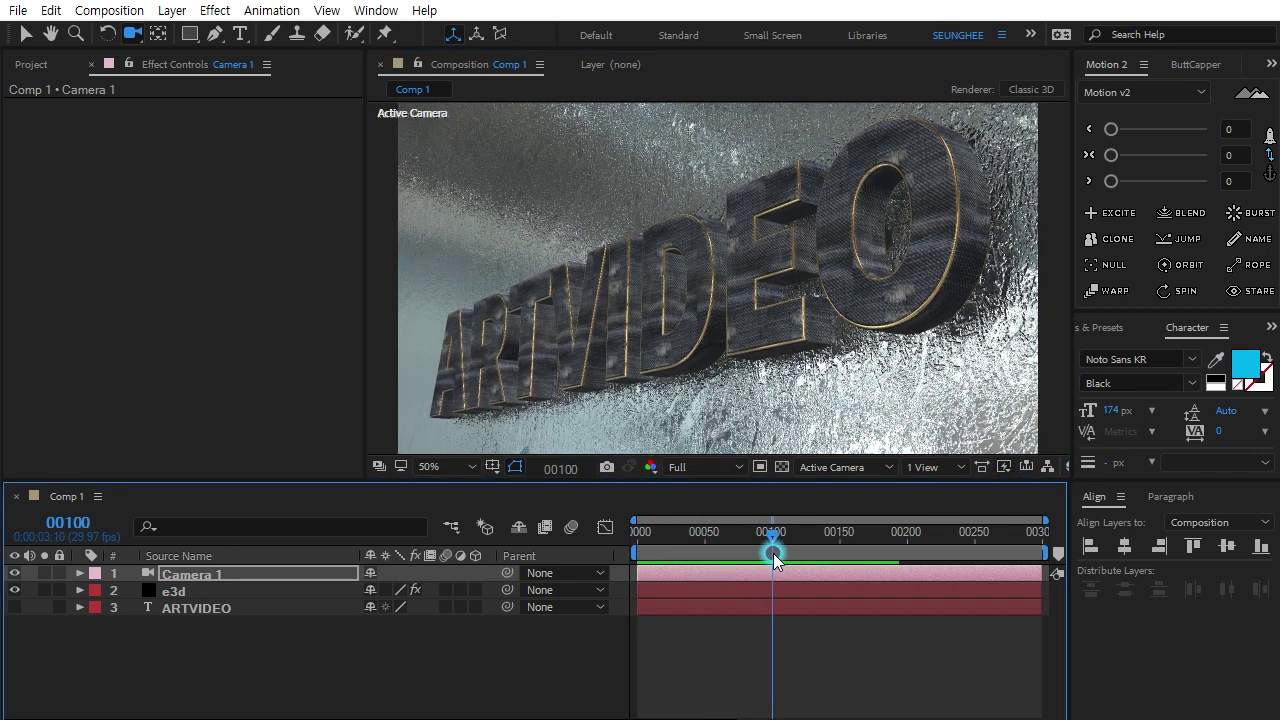
Enable Position and Point of Interest keyframes on Camera 1 at the current frame
{"action": "left_click", "coordinate": [213, 569]}
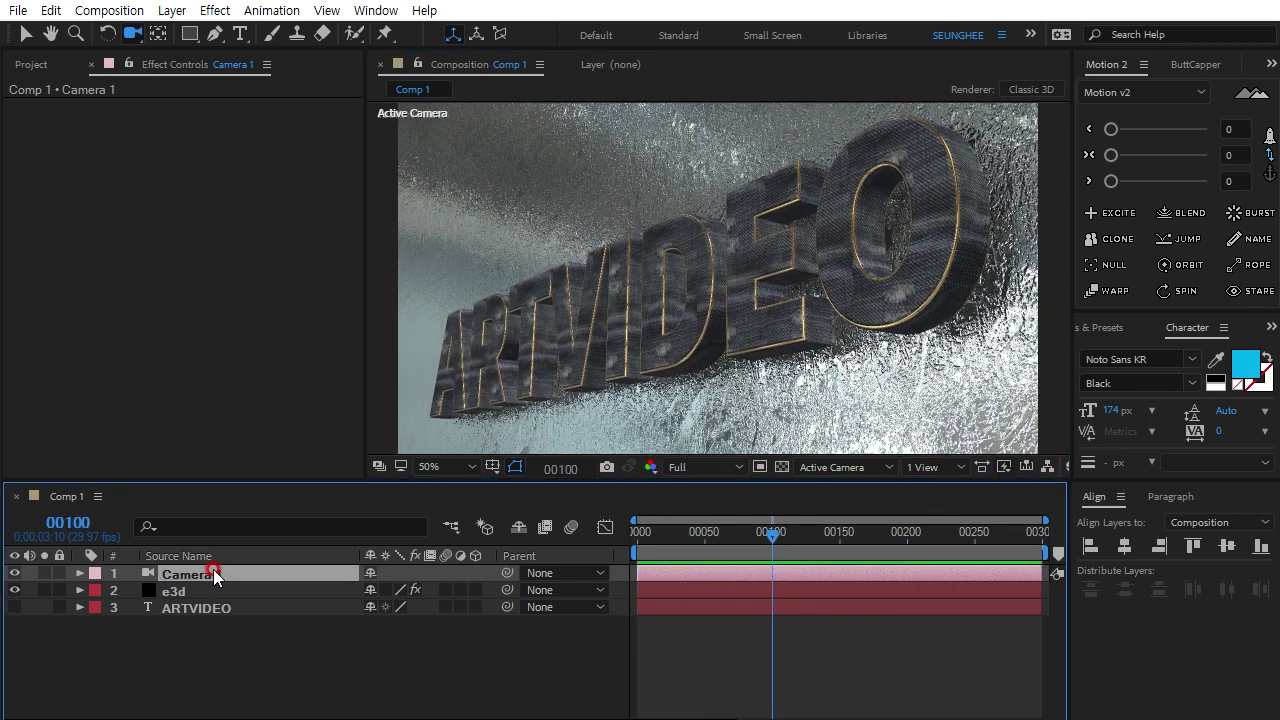
{"action": "key", "text": "p"}
{"action": "key", "text": "shift+a"}
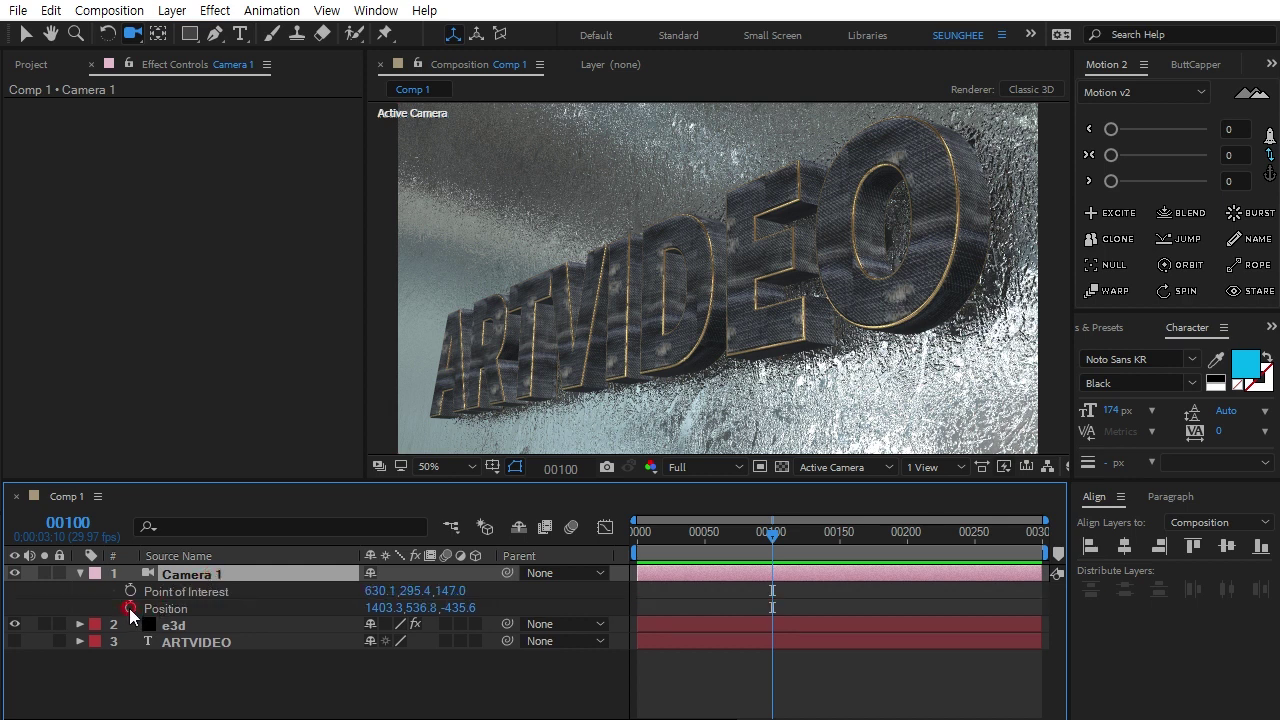
{"action": "left_click", "coordinate": [129, 608]}
{"action": "left_click", "coordinate": [129, 591]}
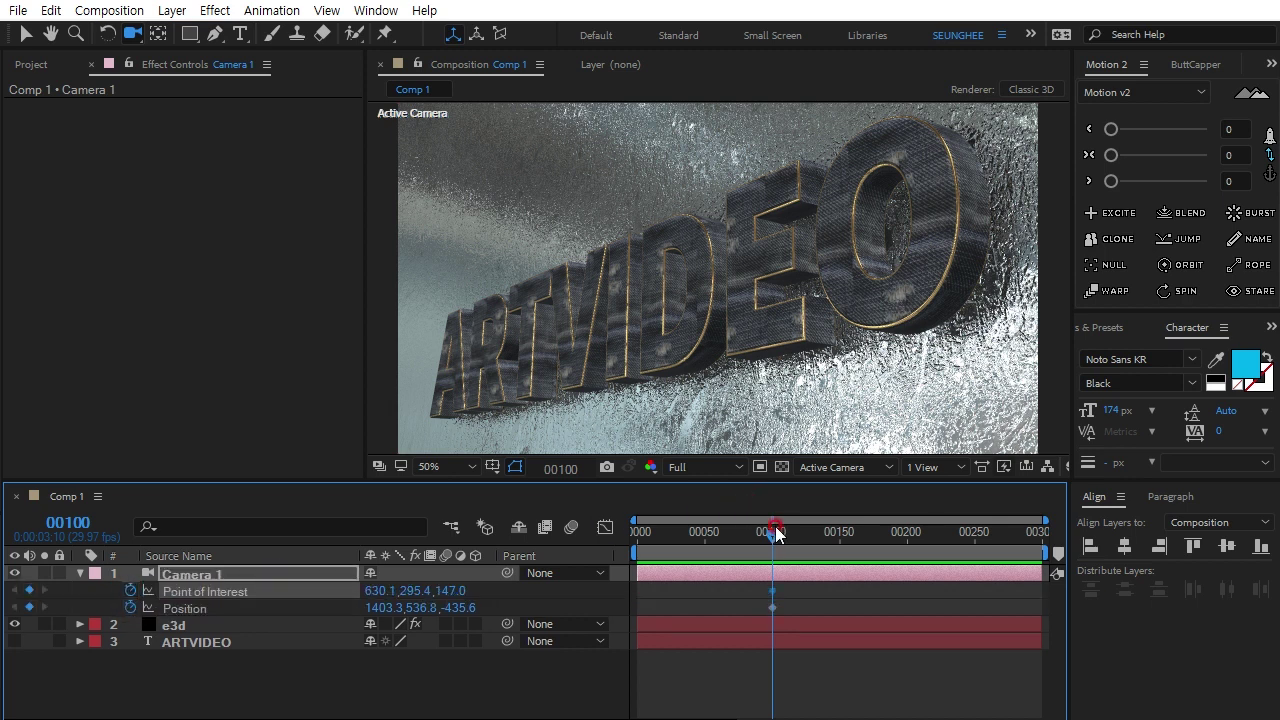
At frame 0, orbit the camera into a close opening shot of the letters
{"action": "left_click_drag", "start_coordinate": [772, 541], "coordinate": [531, 560]}
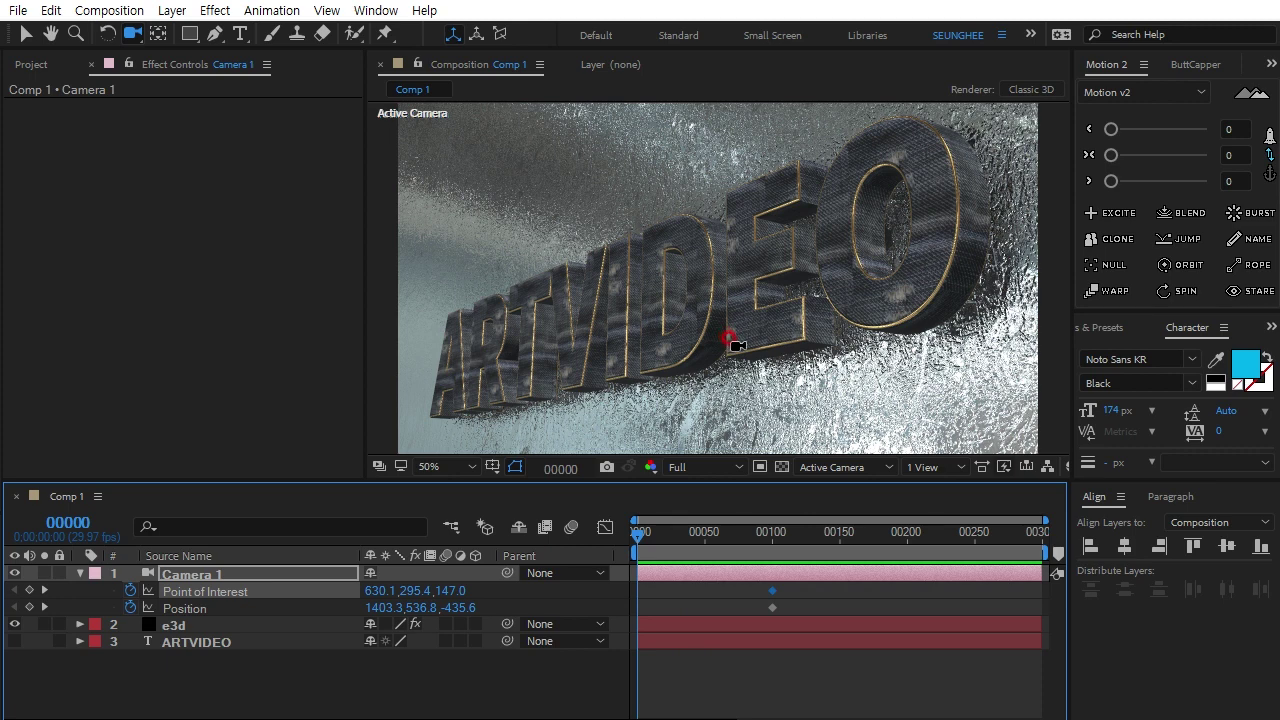
{"action": "mouse_move", "coordinate": [709, 354]}
{"action": "left_mouse_down"}
{"action": "mouse_move", "coordinate": [676, 345]}
{"action": "mouse_move", "coordinate": [704, 313]}
{"action": "left_mouse_up"}
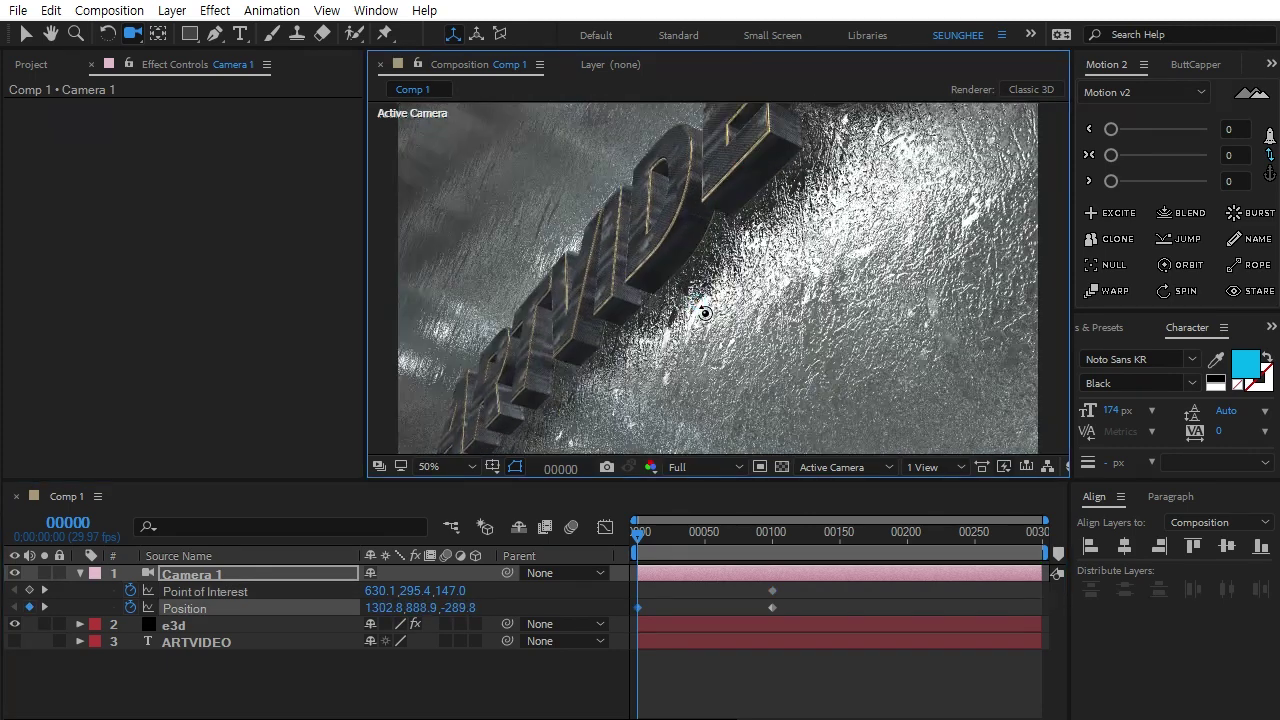
{"action": "mouse_move", "coordinate": [603, 314]}
{"action": "left_mouse_down"}
{"action": "mouse_move", "coordinate": [646, 223]}
{"action": "mouse_move", "coordinate": [646, 86]}
{"action": "left_mouse_up"}
{"action": "mouse_move", "coordinate": [615, 244]}
{"action": "left_mouse_down"}
{"action": "mouse_move", "coordinate": [828, 218]}
{"action": "mouse_move", "coordinate": [888, 157]}
{"action": "left_mouse_up"}
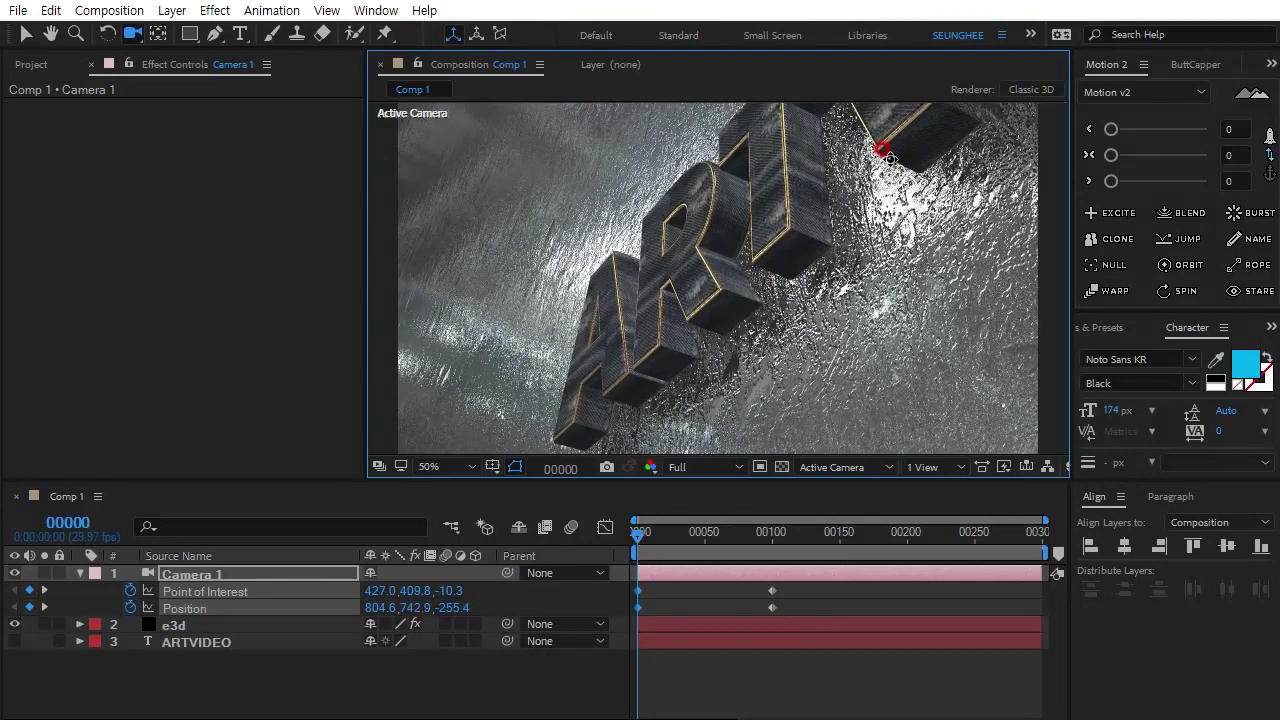
{"action": "mouse_move", "coordinate": [888, 157]}
{"action": "left_mouse_down"}
{"action": "mouse_move", "coordinate": [784, 232]}
{"action": "mouse_move", "coordinate": [818, 252]}
{"action": "mouse_move", "coordinate": [808, 265]}
{"action": "left_mouse_up"}
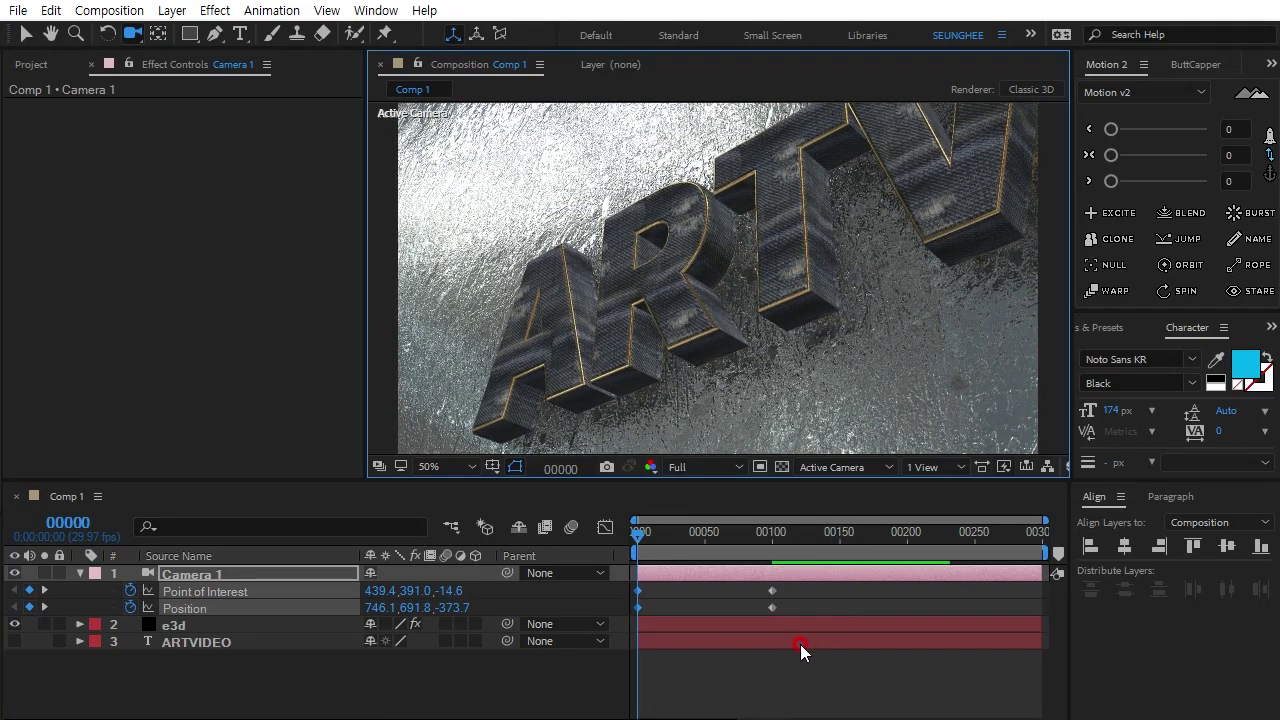
Preview the camera move, return to the start, and select the frame-100 keyframes
{"action": "key", "text": "space"}
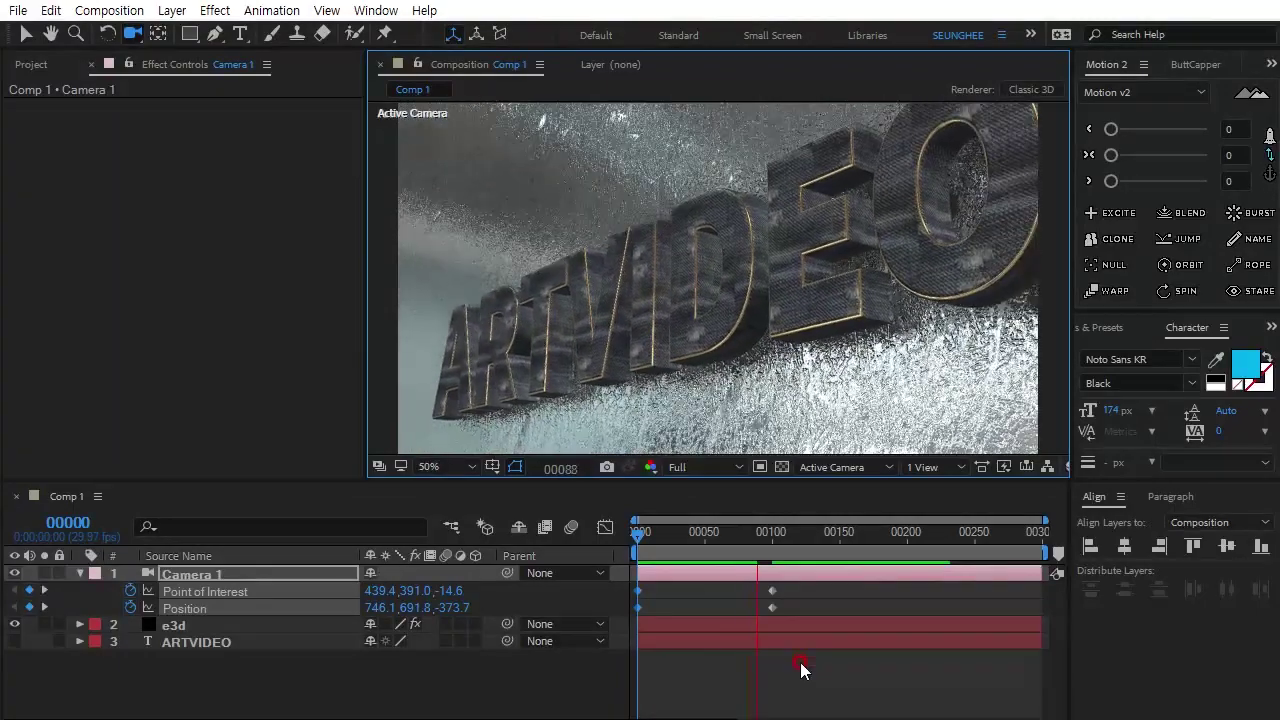
{"action": "key", "text": "space"}
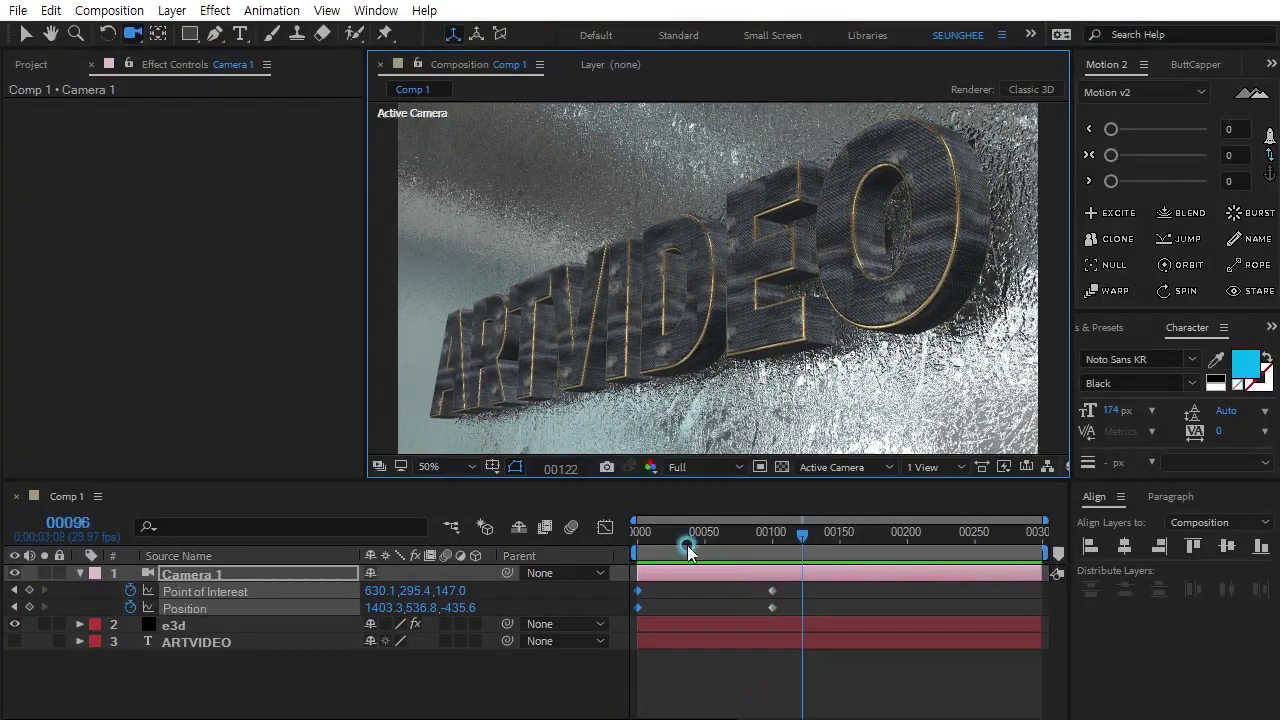
{"action": "key", "text": "Home"}
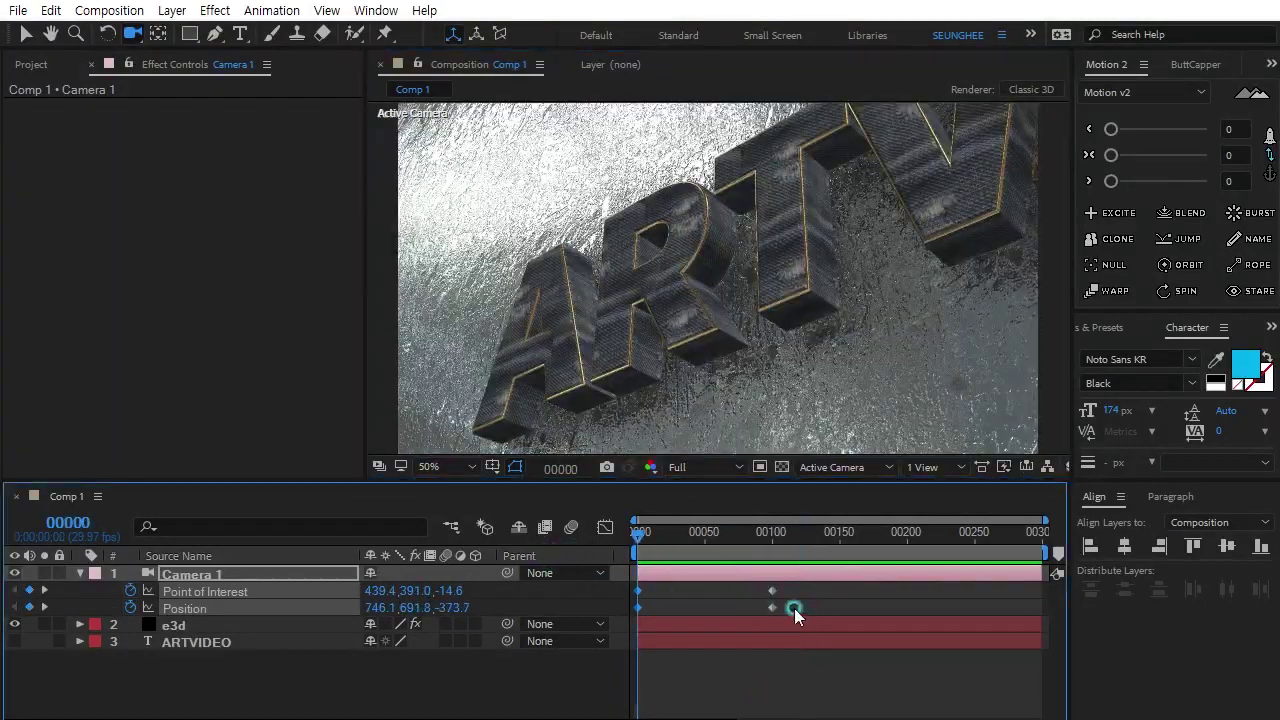
{"action": "left_click_drag", "start_coordinate": [794, 608], "coordinate": [612, 572]}
Ease the selected frame-100 camera keyframes to 100 and preview the result
{"action": "left_click_drag", "start_coordinate": [1112, 156], "coordinate": [1207, 155]}
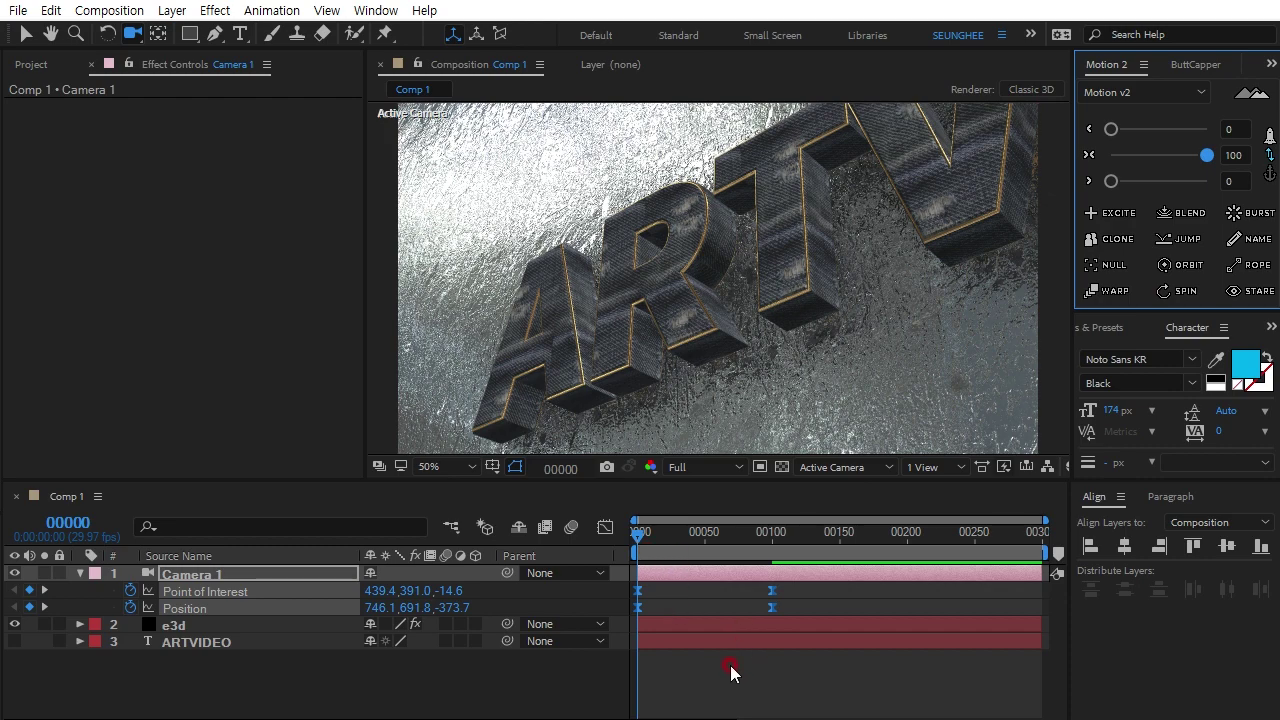
{"action": "key", "text": "space"}
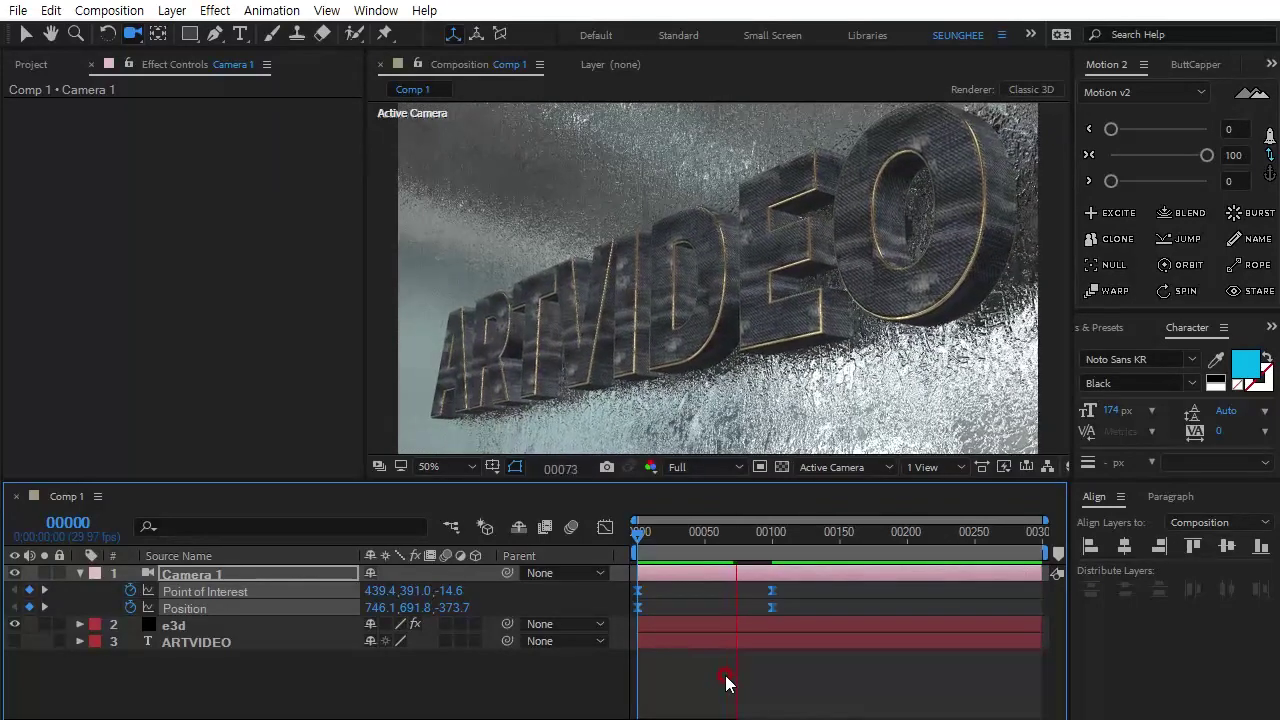
{"action": "key", "text": "space"}
Keyframe the camera at frame 135, then orbit it to a frontal ARTVIDEO view at frame 201
{"action": "left_click", "coordinate": [28, 591]}
{"action": "left_click", "coordinate": [29, 608]}
{"action": "left_click", "coordinate": [817, 578]}
{"action": "left_click_drag", "start_coordinate": [823, 539], "coordinate": [913, 550]}
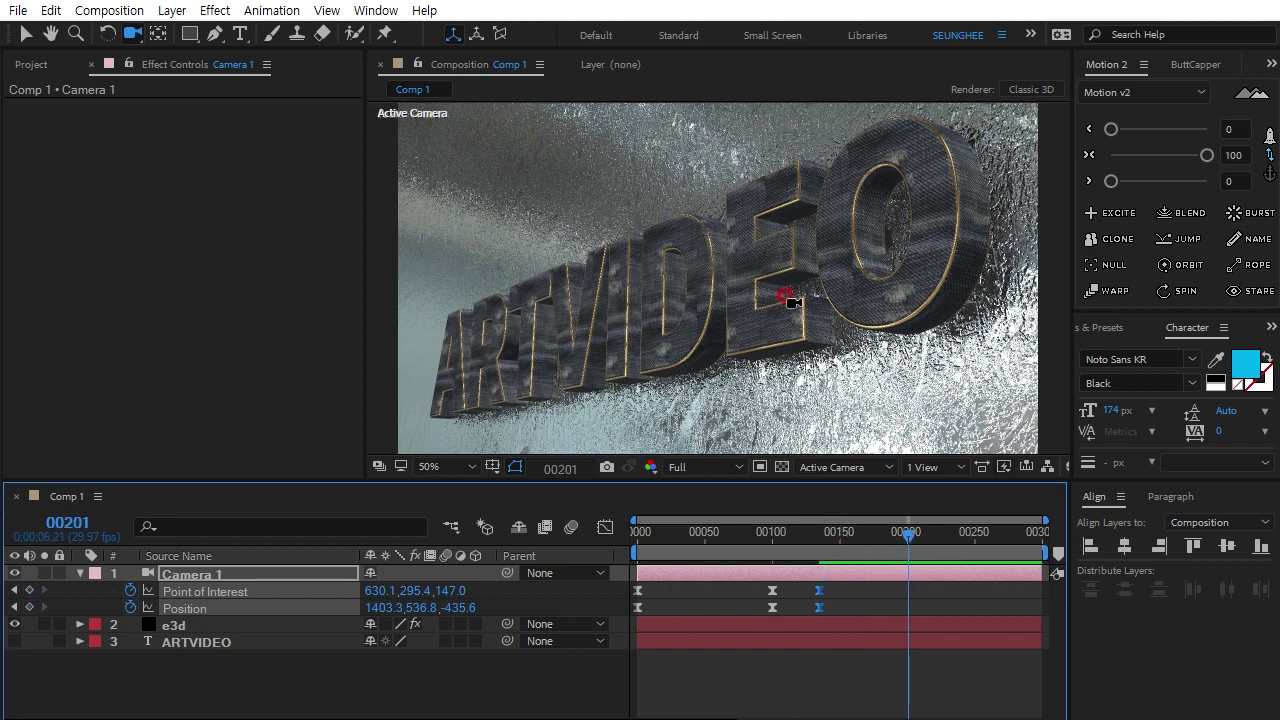
{"action": "left_click_drag", "start_coordinate": [790, 300], "coordinate": [800, 395]}
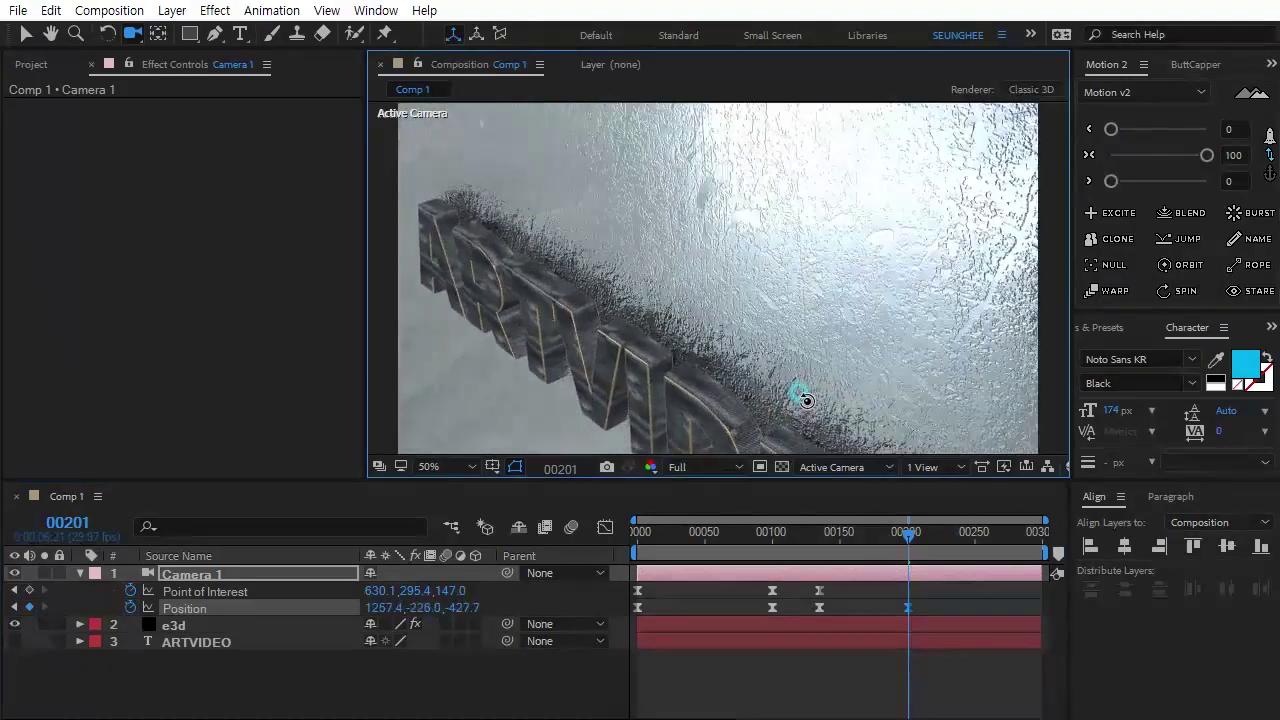
{"action": "mouse_move", "coordinate": [806, 400]}
{"action": "left_mouse_down"}
{"action": "mouse_move", "coordinate": [768, 312]}
{"action": "mouse_move", "coordinate": [937, 284]}
{"action": "mouse_move", "coordinate": [882, 268]}
{"action": "mouse_move", "coordinate": [889, 244]}
{"action": "left_mouse_up"}
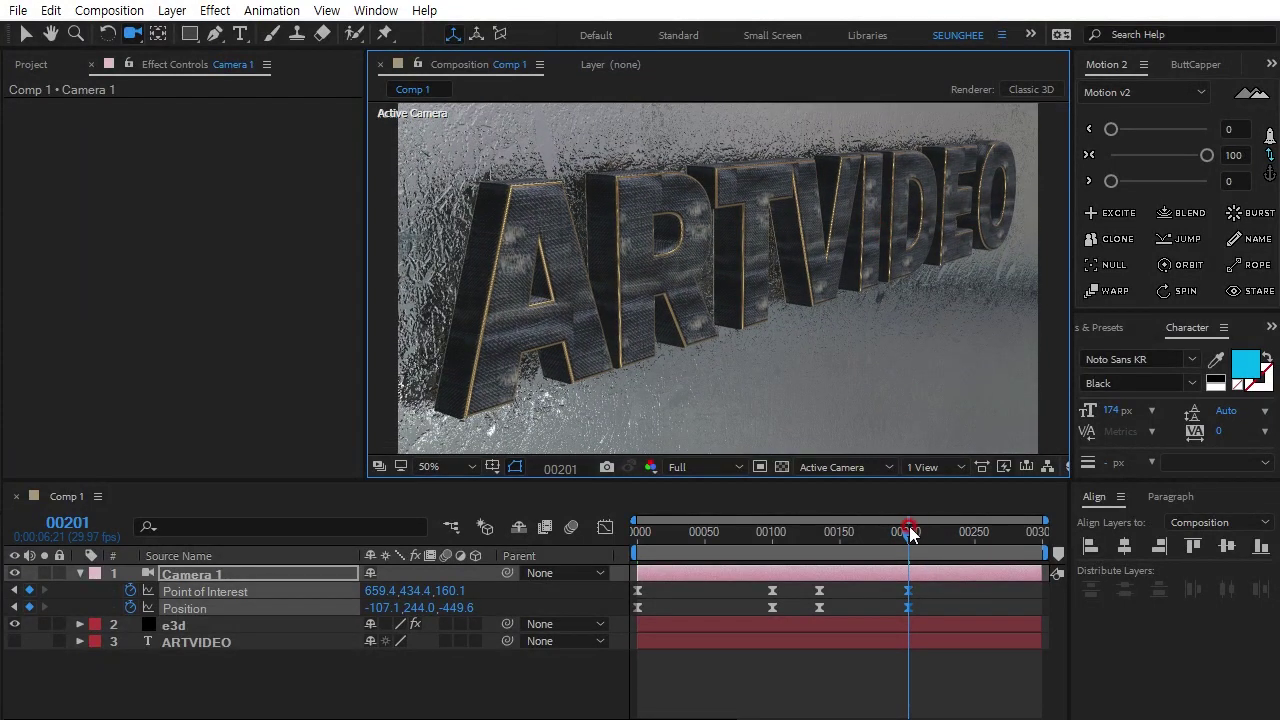
Preview the full camera move from frame 0 and deselect the camera layer
{"action": "left_click_drag", "start_coordinate": [910, 541], "coordinate": [608, 531]}
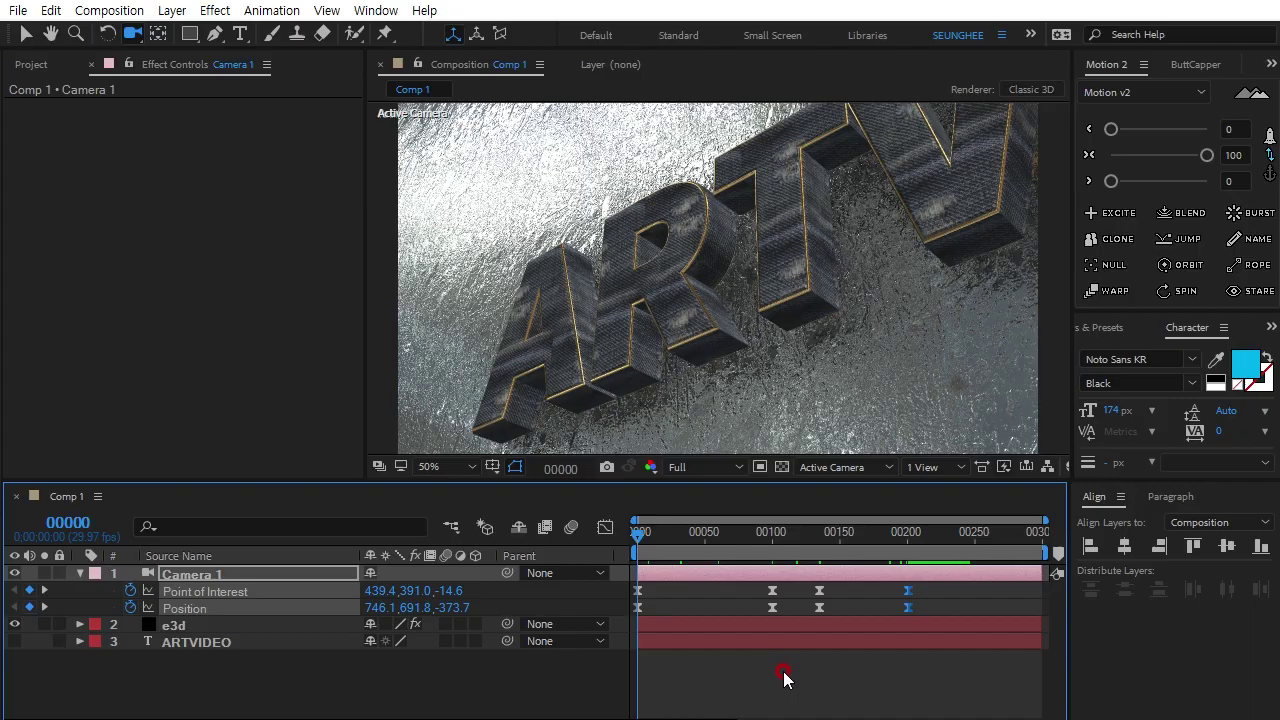
{"action": "key", "text": "space"}
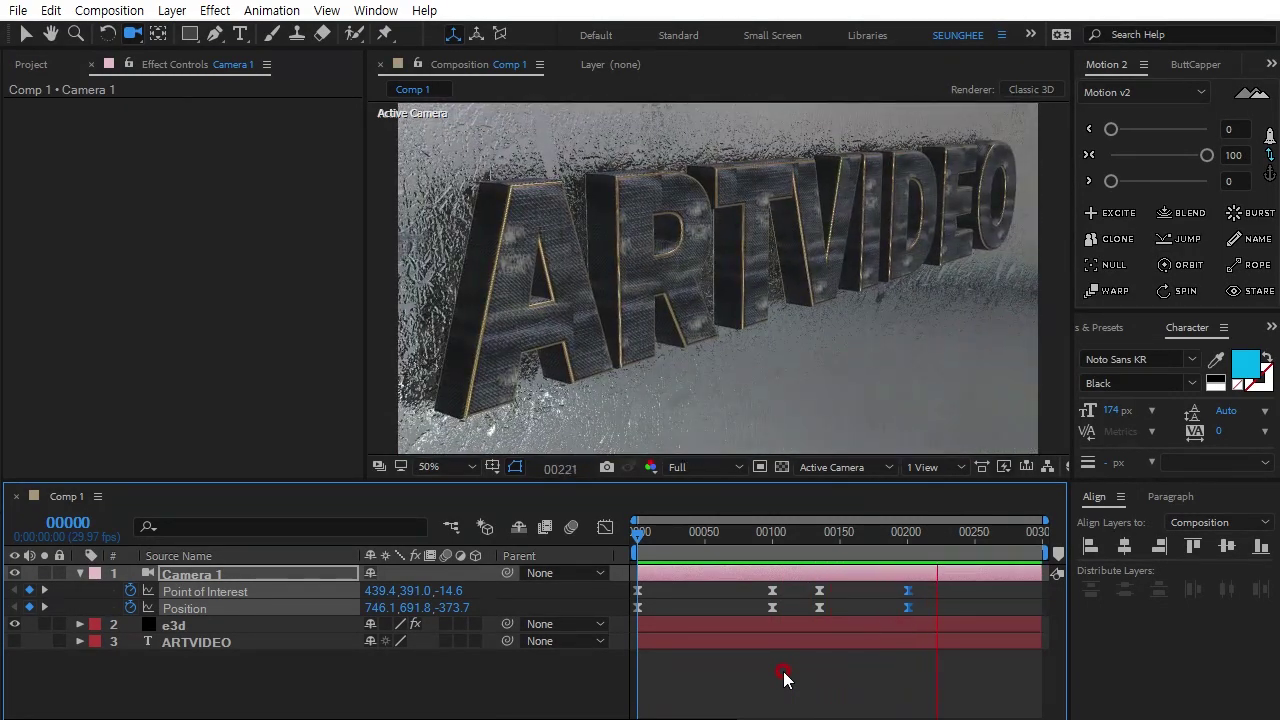
{"action": "key", "text": "space"}
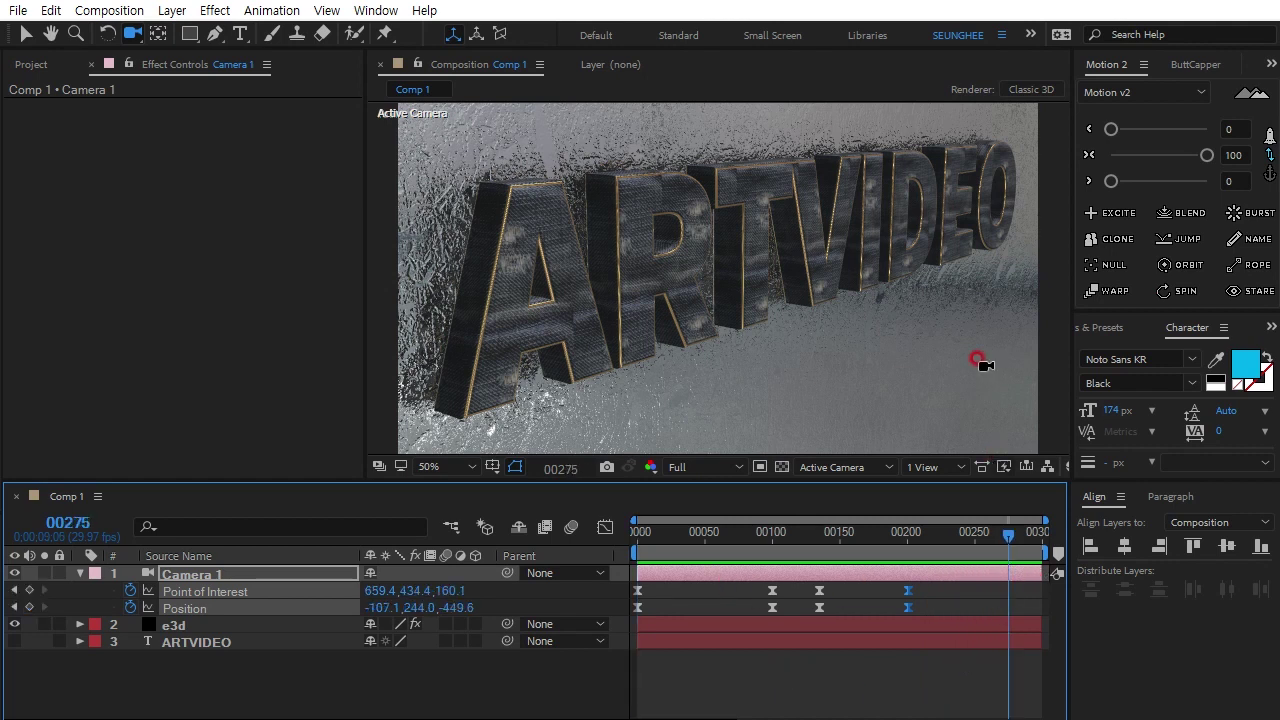
{"action": "left_click", "coordinate": [584, 690]}
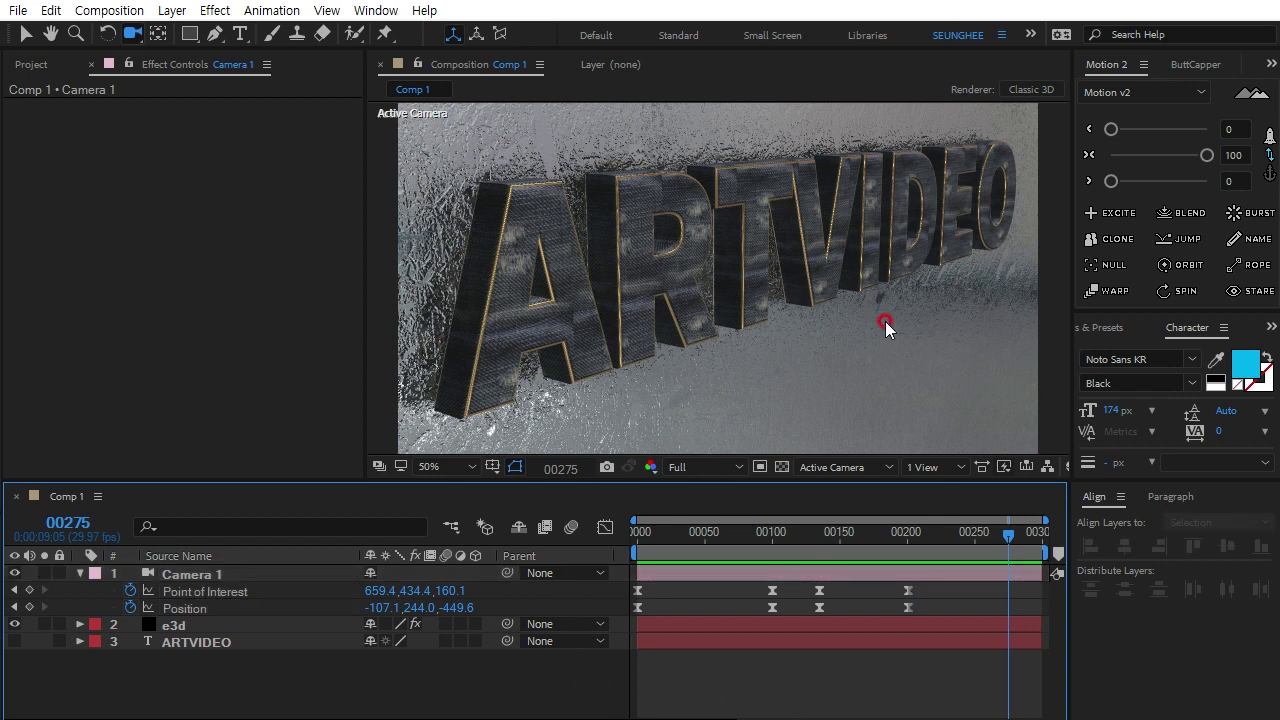
{"action": "key", "text": "ctrl+k"}
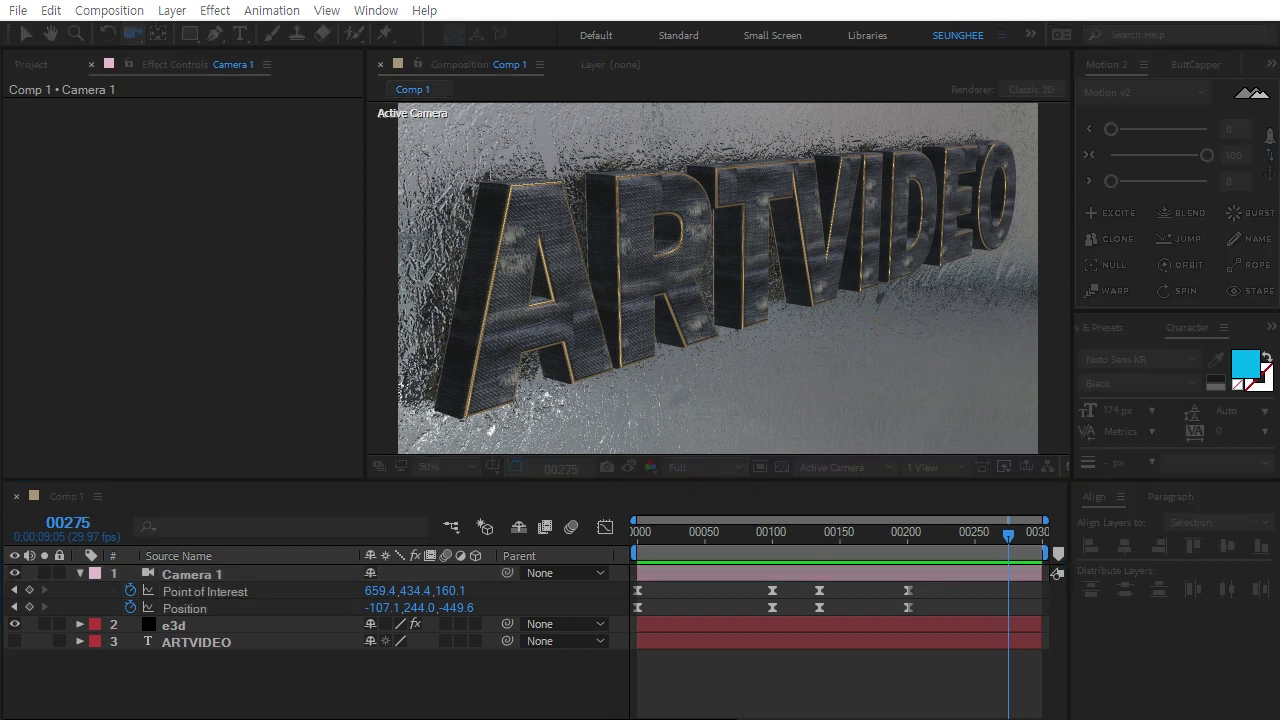
Create Spot Light 1 with a 150° cone and shadows on at 50% darkness
{"action": "key", "text": "ctrl+alt+shift+l"}
{"action": "left_click_drag", "start_coordinate": [791, 220], "coordinate": [910, 76]}
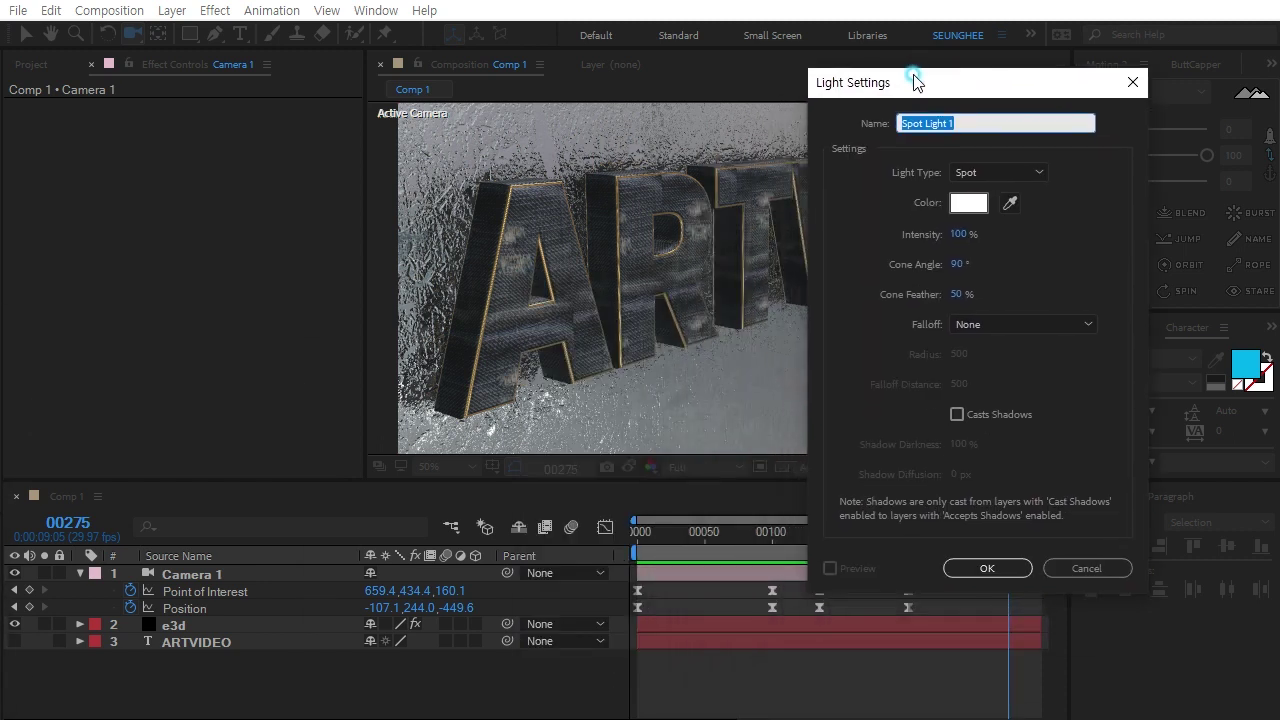
{"action": "left_click", "coordinate": [968, 263]}
{"action": "type", "text": "150"}
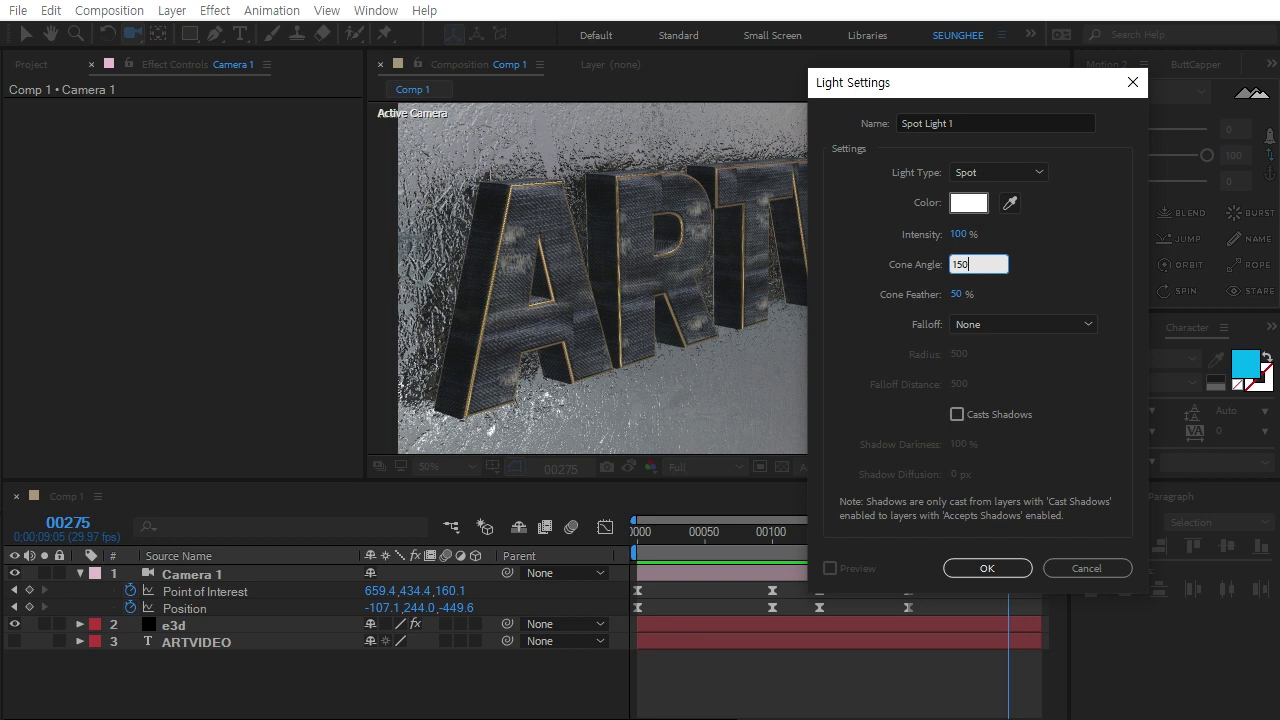
{"action": "left_click", "coordinate": [876, 293]}
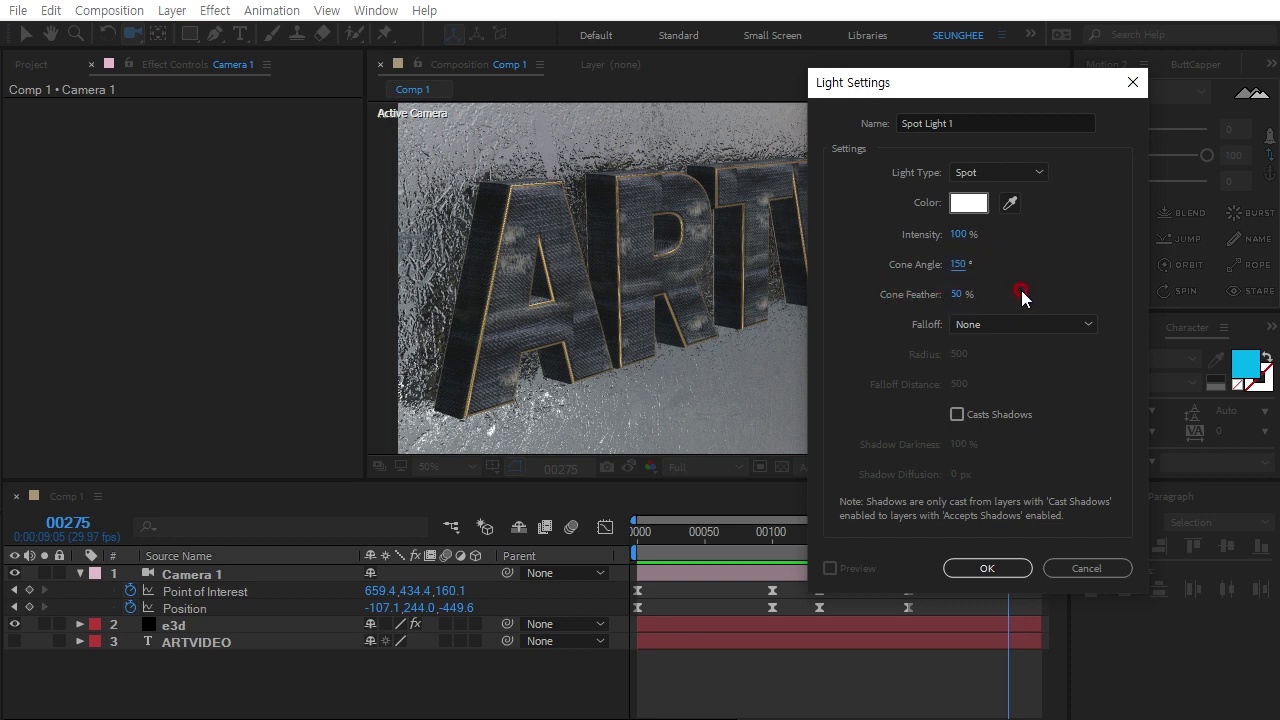
{"action": "left_click", "coordinate": [958, 413]}
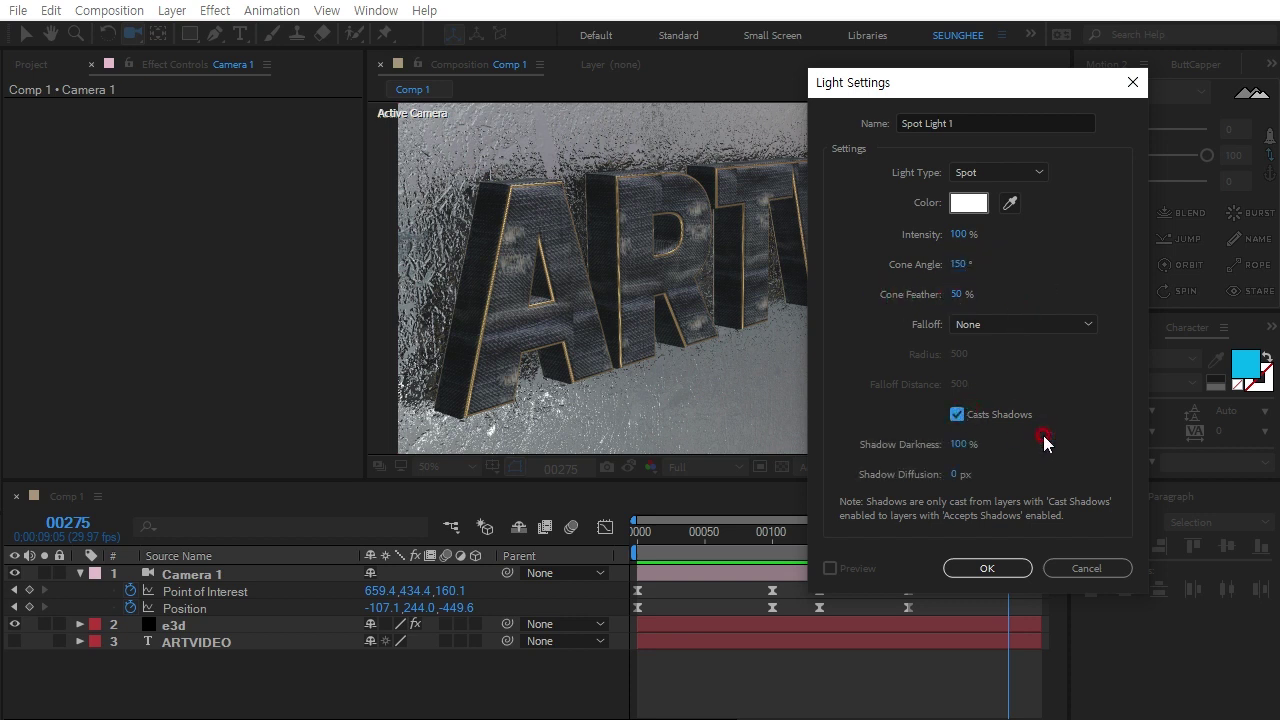
{"action": "left_click", "coordinate": [963, 446]}
{"action": "type", "text": "50"}
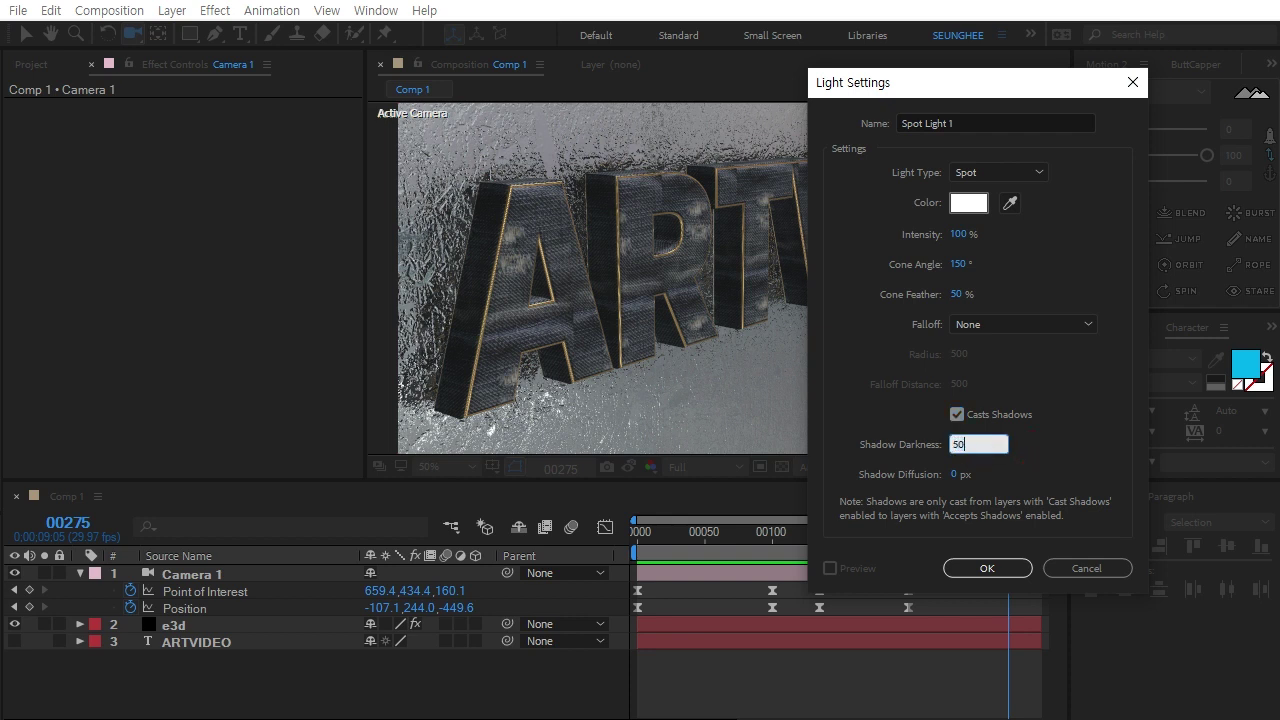
{"action": "left_click", "coordinate": [957, 568]}
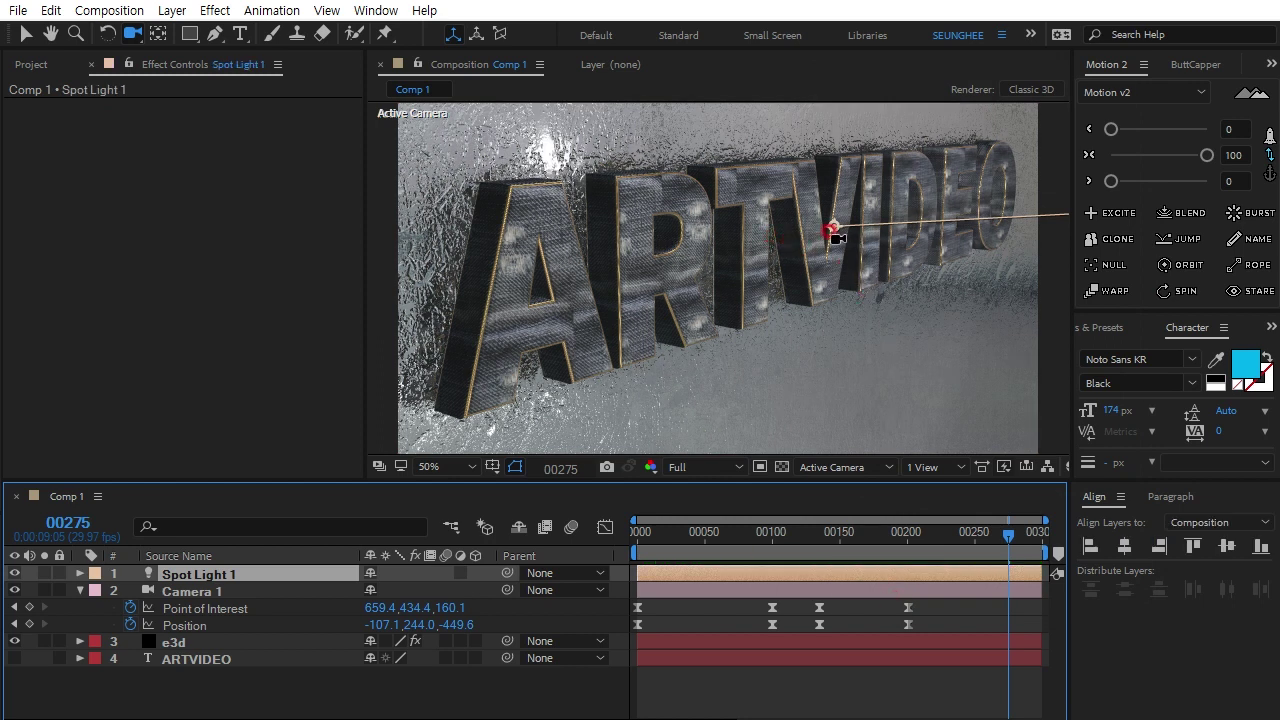
{"action": "left_click", "coordinate": [15, 574]}
{"action": "left_click", "coordinate": [15, 574]}
Move Spot Light 1 farther from the text to position 693.3, 353.7, -604.4
{"action": "key", "text": "p"}
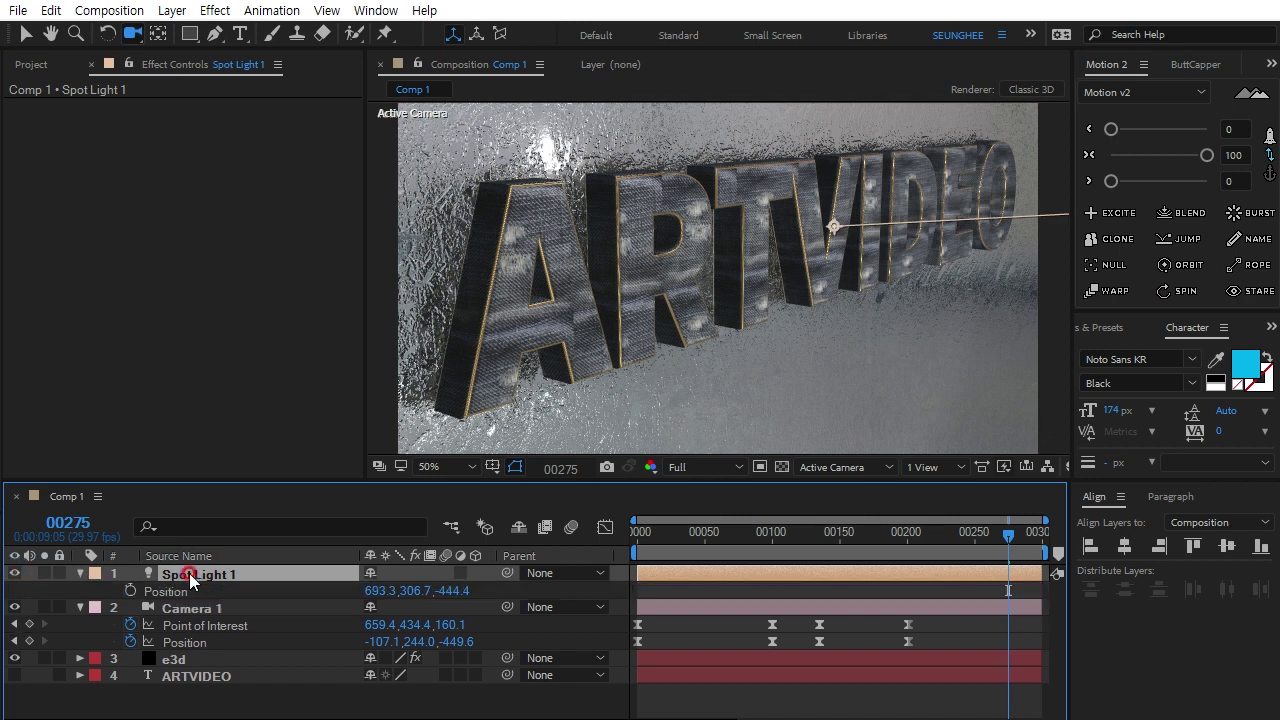
{"action": "key", "text": "shift+a"}
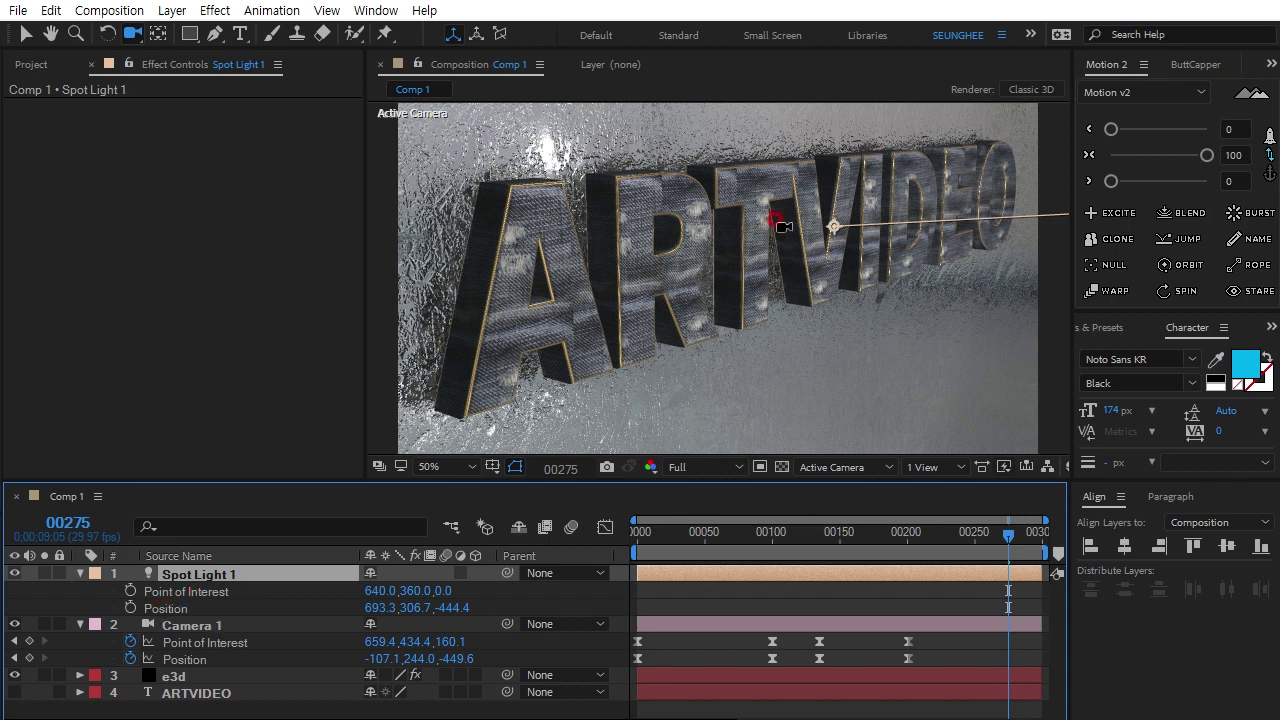
{"action": "left_click", "coordinate": [170, 610]}
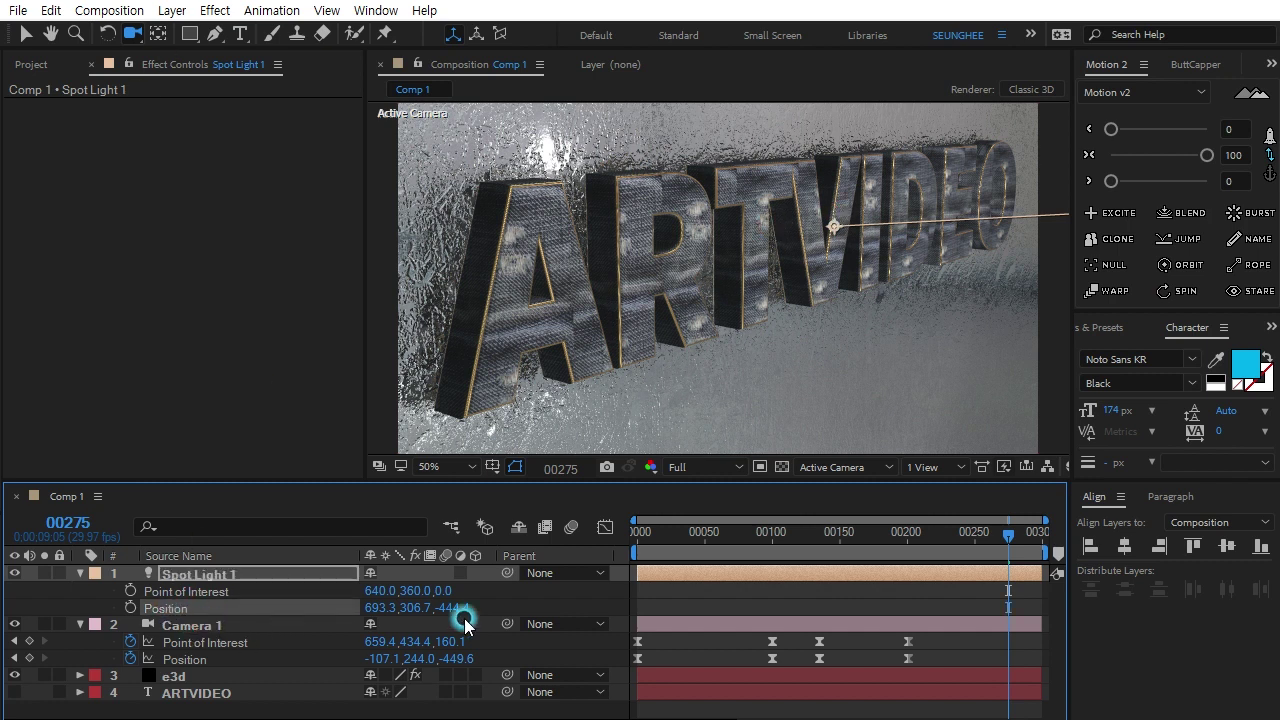
{"action": "mouse_move", "coordinate": [430, 607]}
{"action": "left_mouse_down"}
{"action": "mouse_move", "coordinate": [210, 645]}
{"action": "mouse_move", "coordinate": [472, 620]}
{"action": "mouse_move", "coordinate": [165, 630]}
{"action": "mouse_move", "coordinate": [294, 614]}
{"action": "left_mouse_up"}
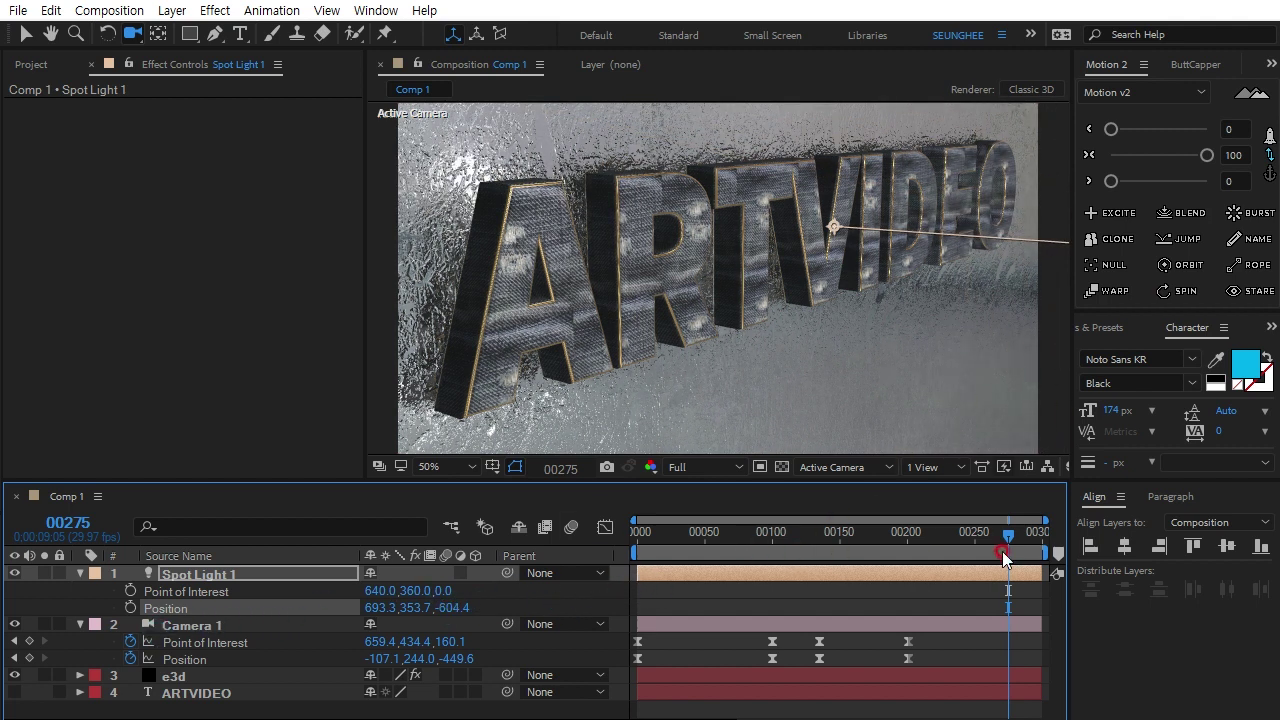
Preview the lit camera move from frame 0
{"action": "left_click_drag", "start_coordinate": [1008, 537], "coordinate": [491, 531]}
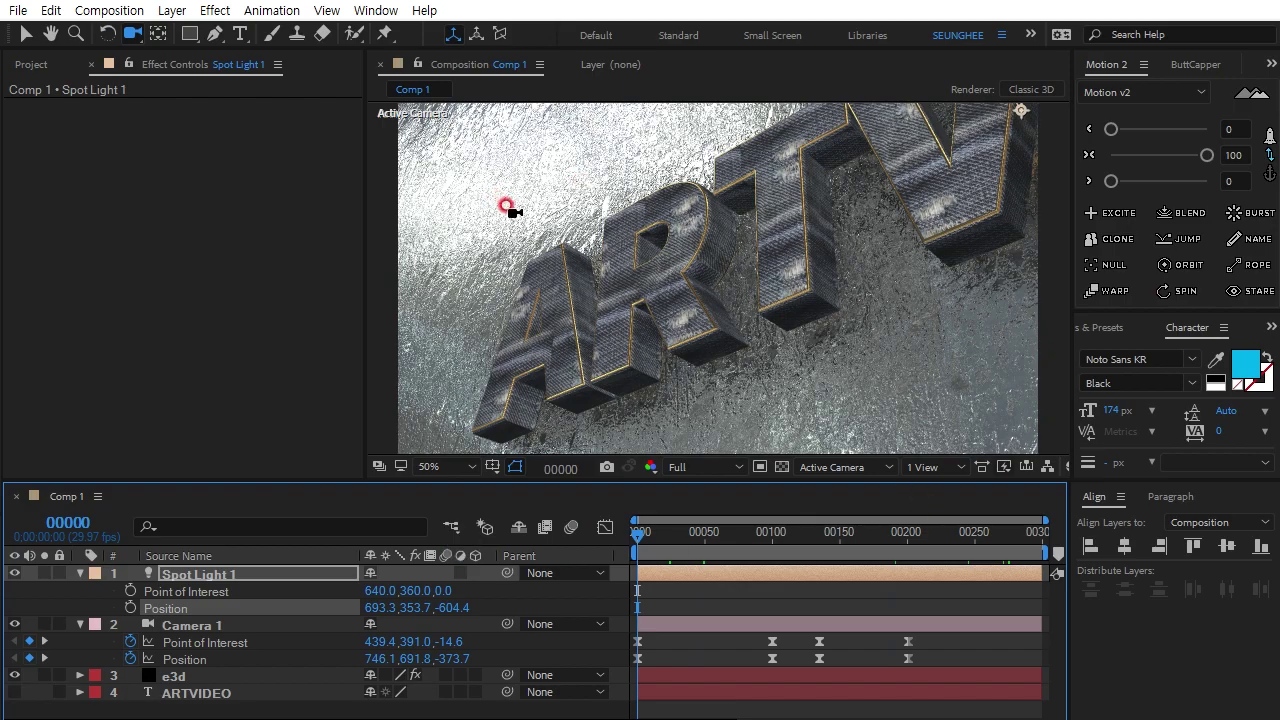
{"action": "key", "text": "space"}
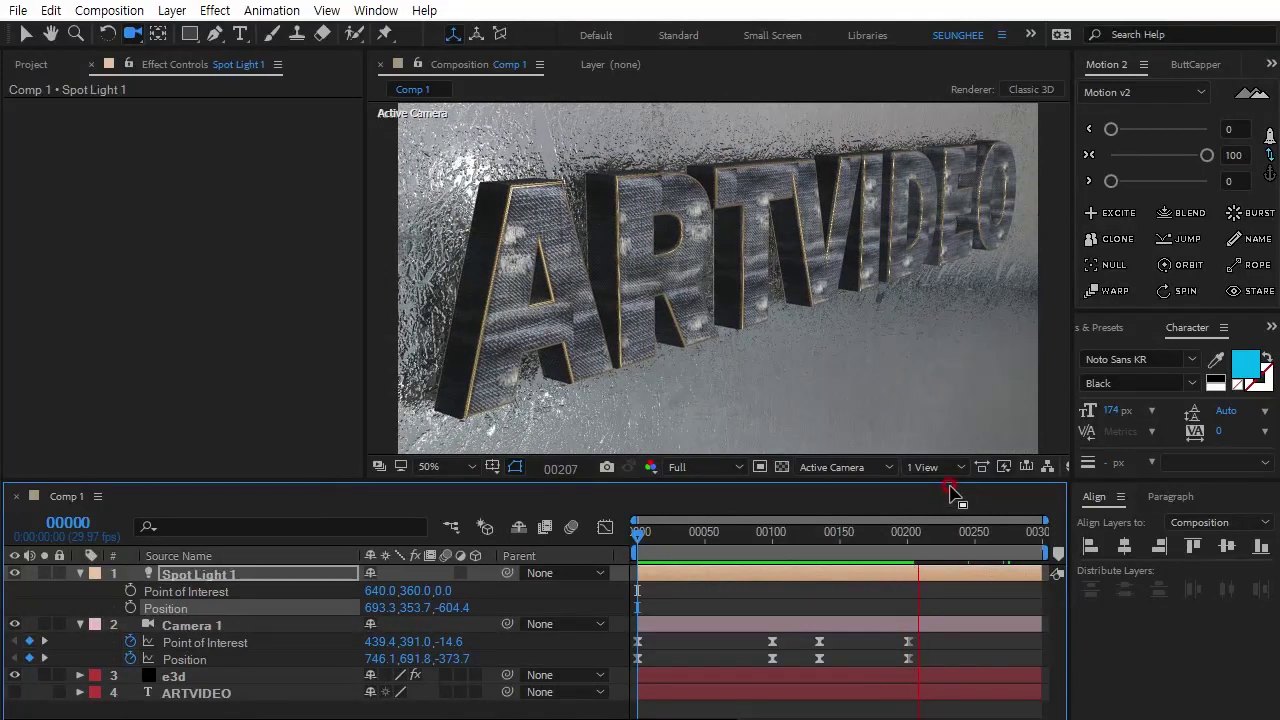
{"action": "key", "text": "space"}
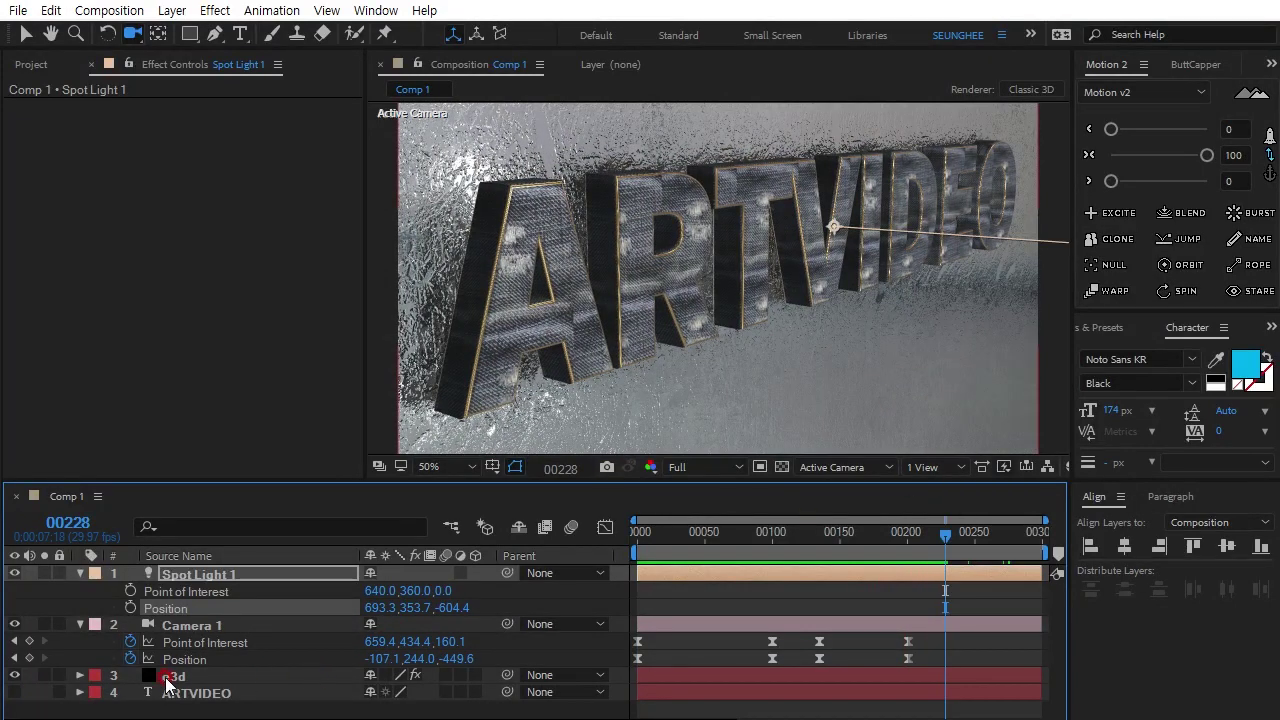
Open the Physical Environment group under e3d's Element Render Settings
{"action": "left_click", "coordinate": [173, 680]}
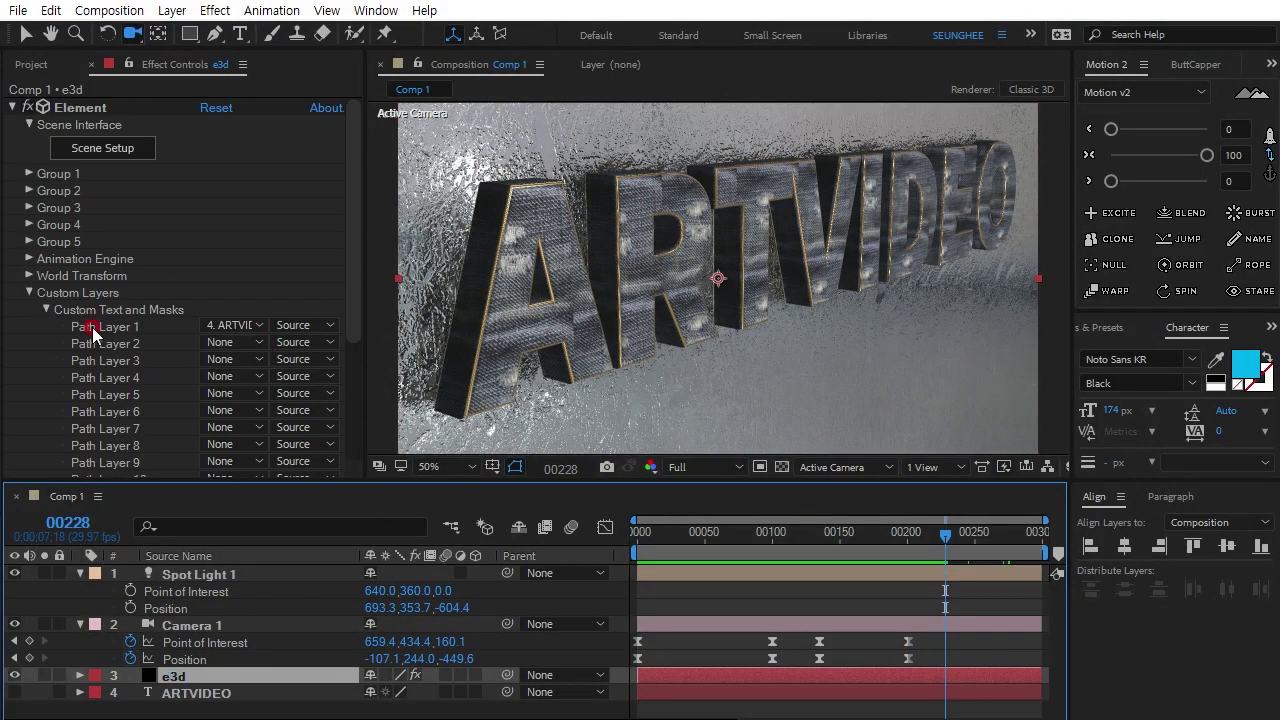
{"action": "left_click", "coordinate": [30, 293]}
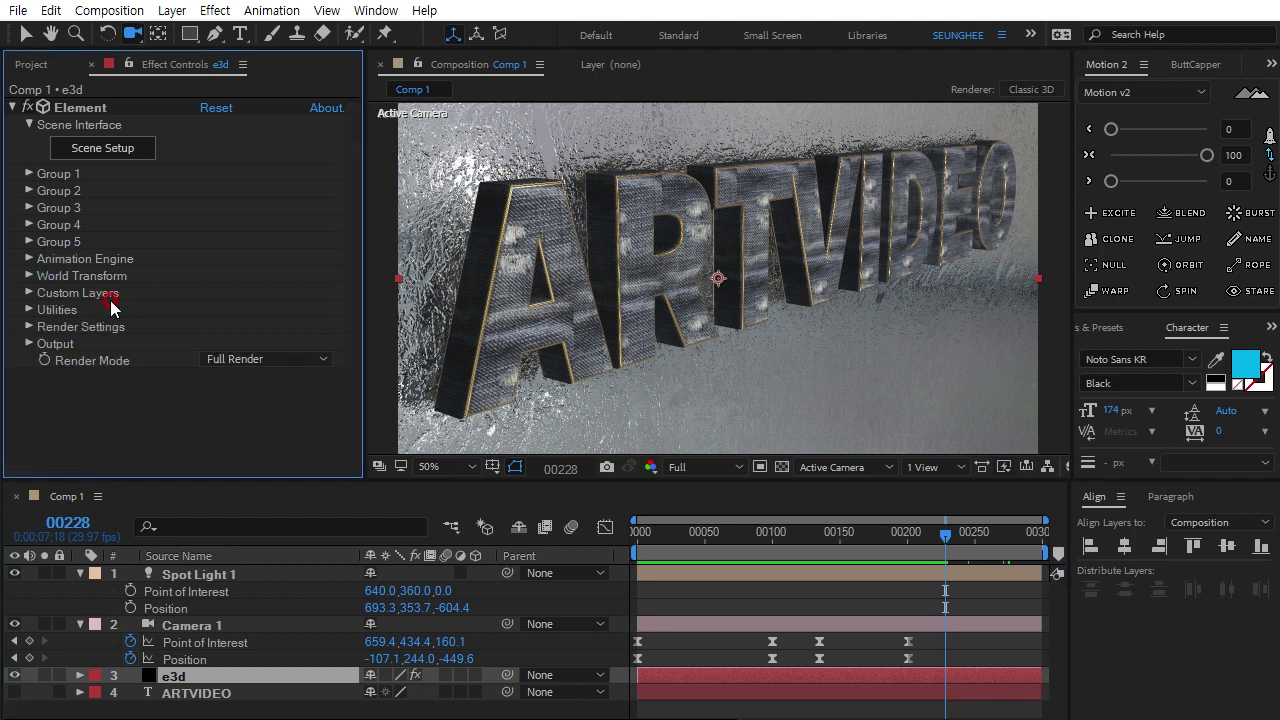
{"action": "left_click", "coordinate": [29, 291]}
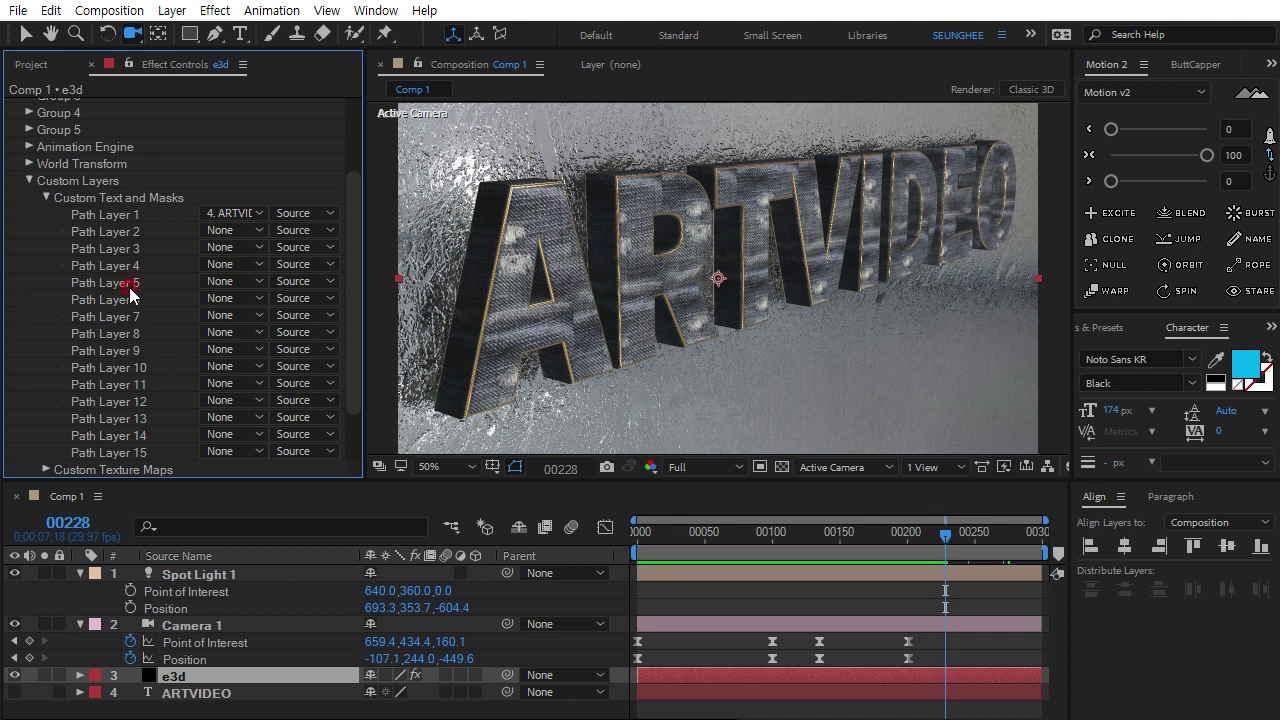
{"action": "left_click", "coordinate": [31, 181]}
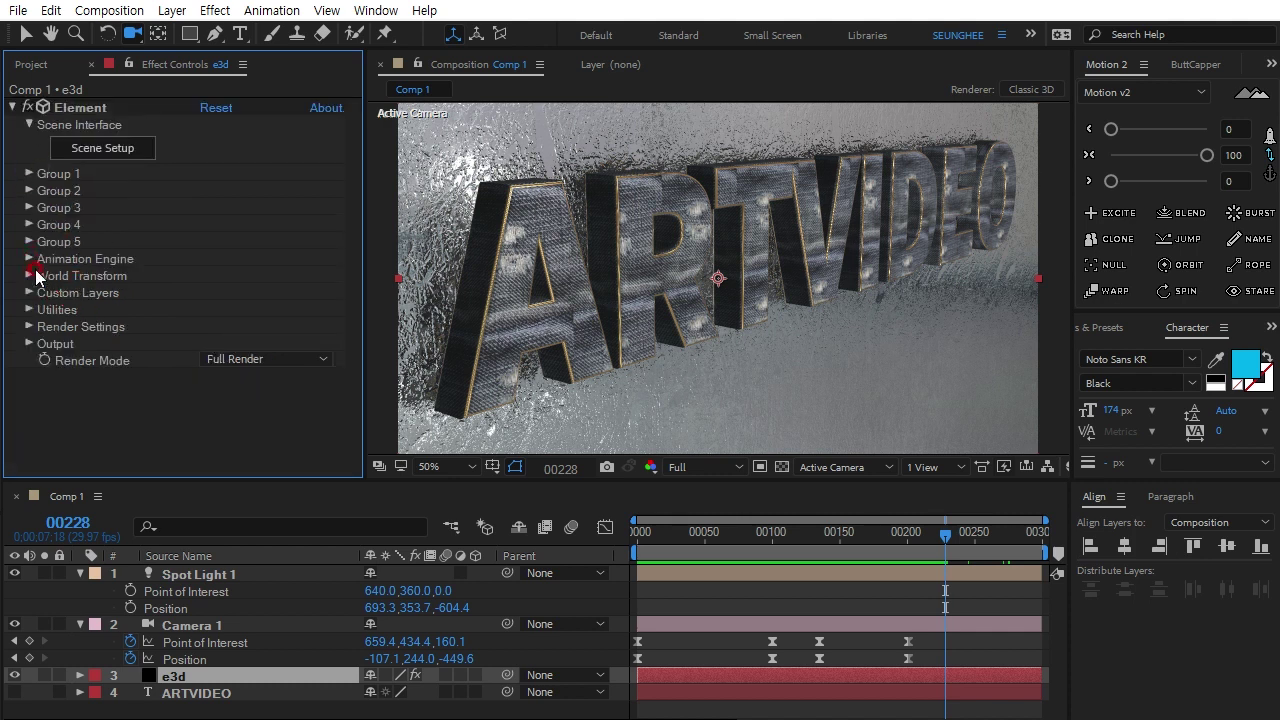
{"action": "left_click", "coordinate": [28, 310]}
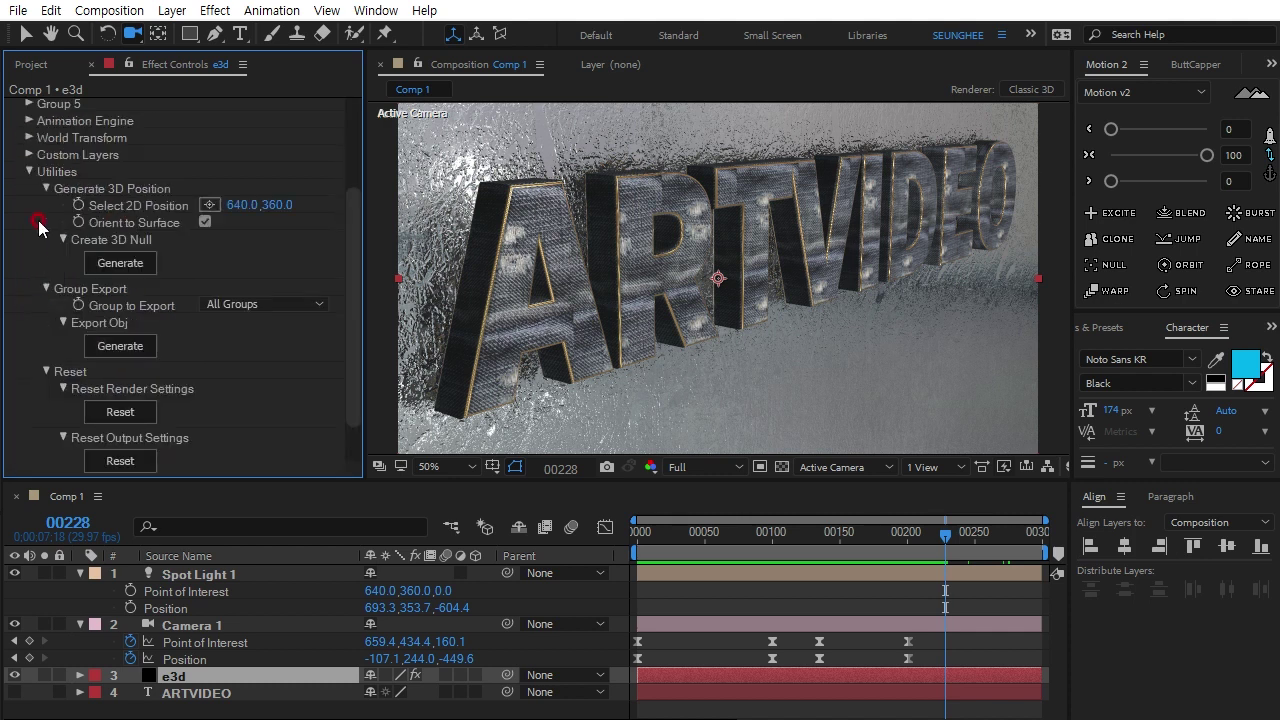
{"action": "left_click", "coordinate": [28, 172]}
{"action": "left_click", "coordinate": [28, 327]}
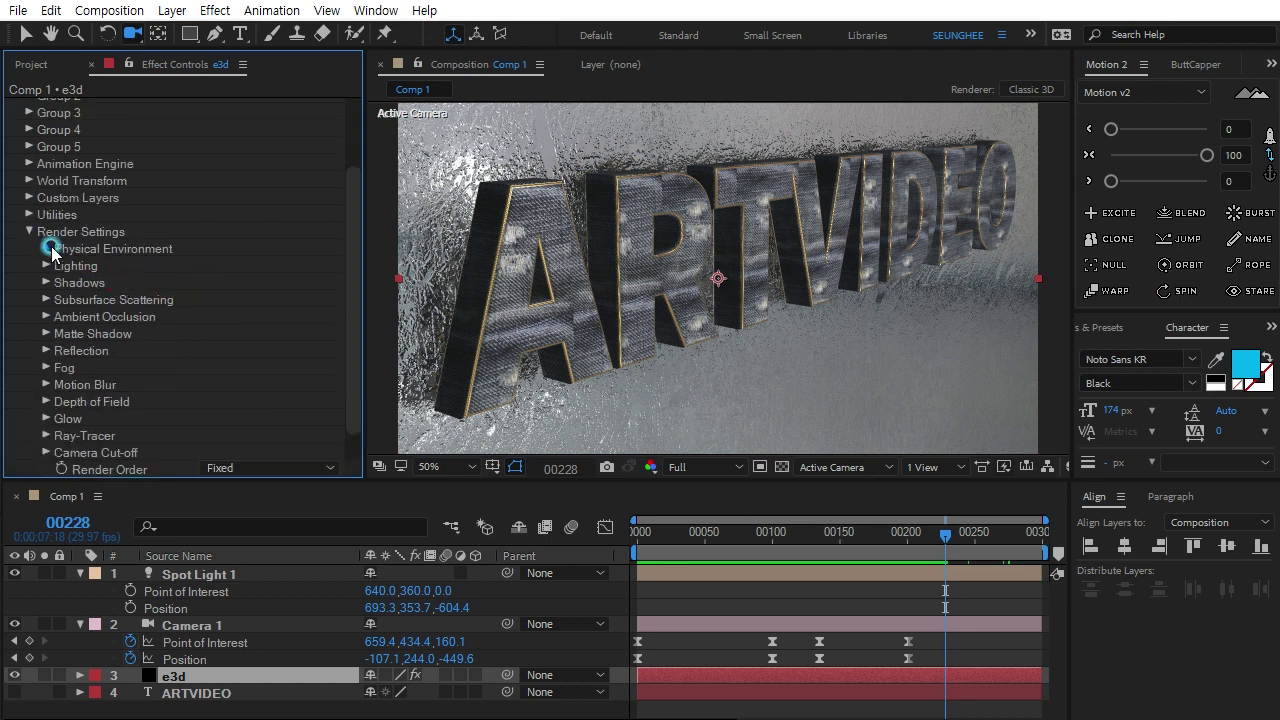
{"action": "left_click", "coordinate": [48, 248]}
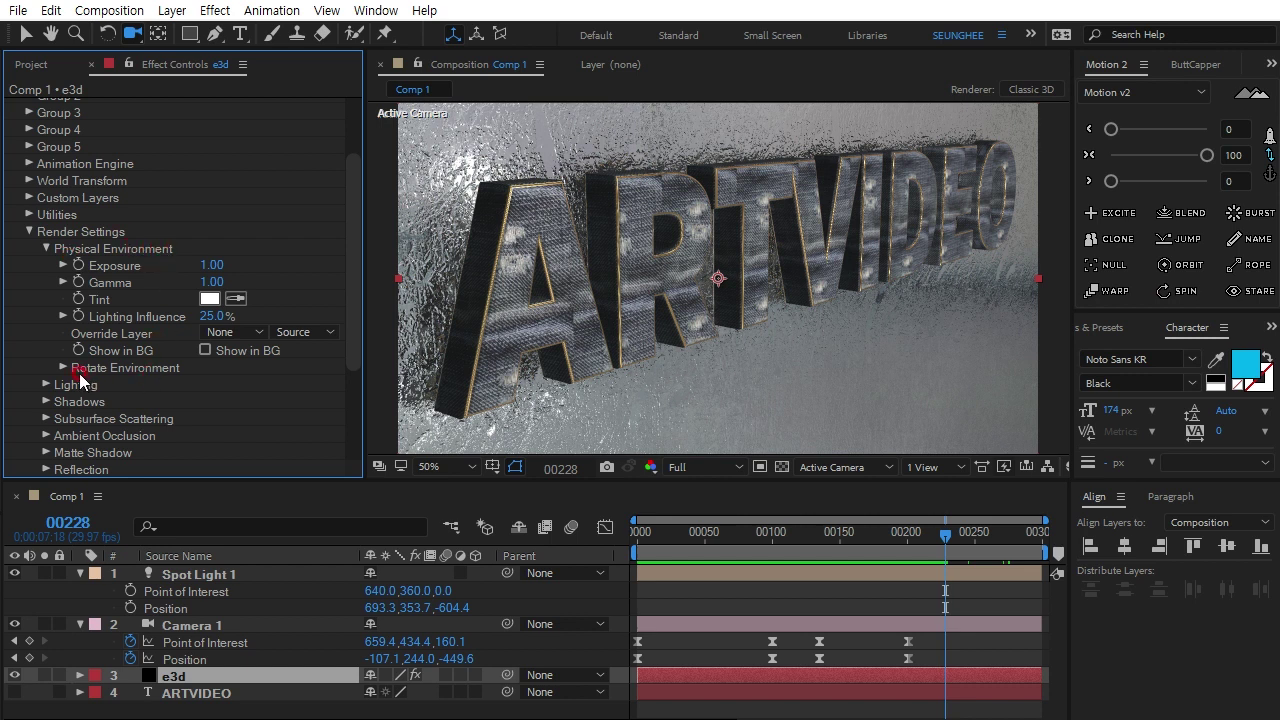
Set Exposure to 0.94, Gamma 1.69 and Lighting Influence to 5.0%, with Show in BG left off
{"action": "mouse_move", "coordinate": [212, 265]}
{"action": "left_mouse_down"}
{"action": "mouse_move", "coordinate": [186, 287]}
{"action": "mouse_move", "coordinate": [268, 272]}
{"action": "left_mouse_up"}
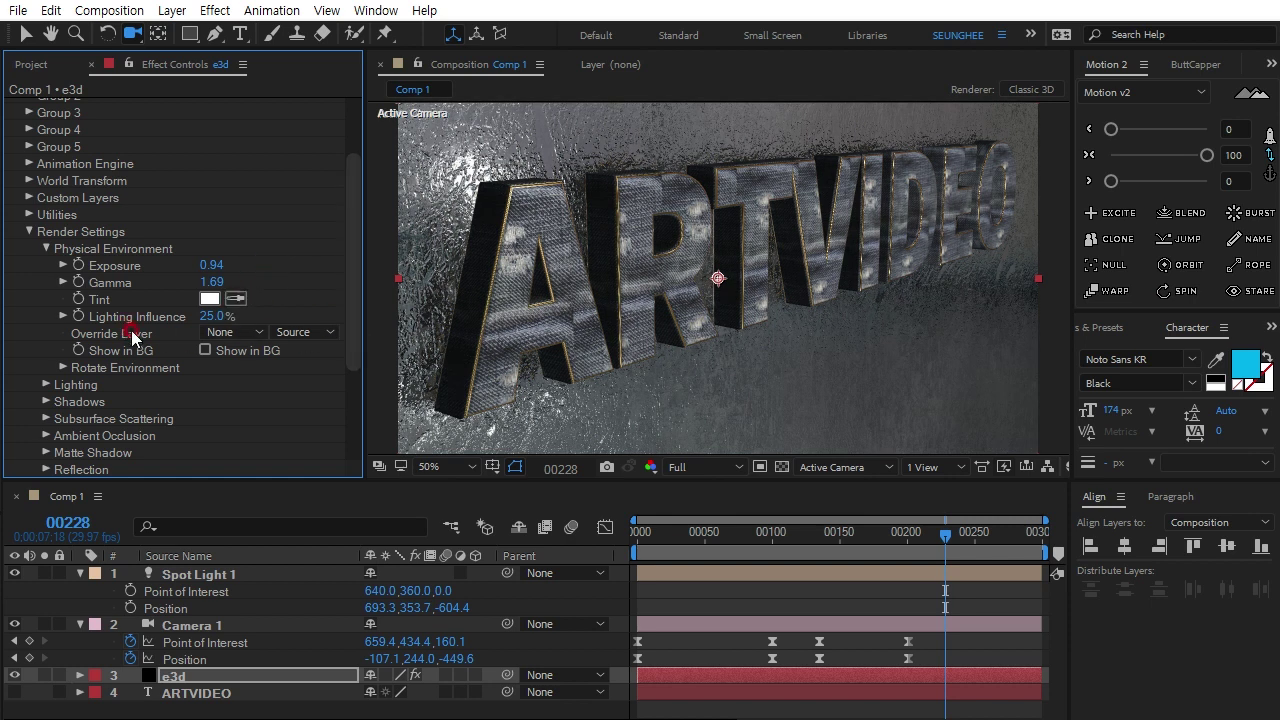
{"action": "left_click_drag", "start_coordinate": [205, 320], "coordinate": [182, 318]}
{"action": "left_click", "coordinate": [205, 350]}
{"action": "left_click", "coordinate": [205, 350]}
Rotate the environment to −152° on X
{"action": "left_click", "coordinate": [16, 24]}
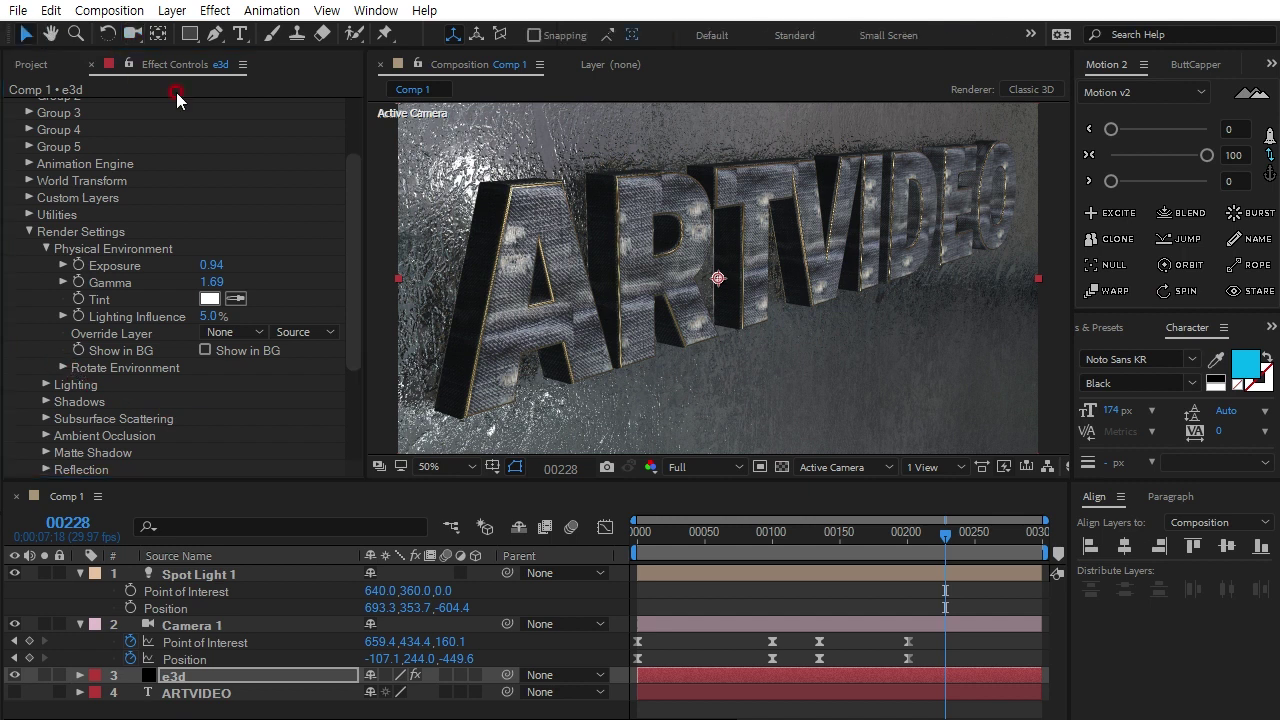
{"action": "left_click", "coordinate": [64, 368]}
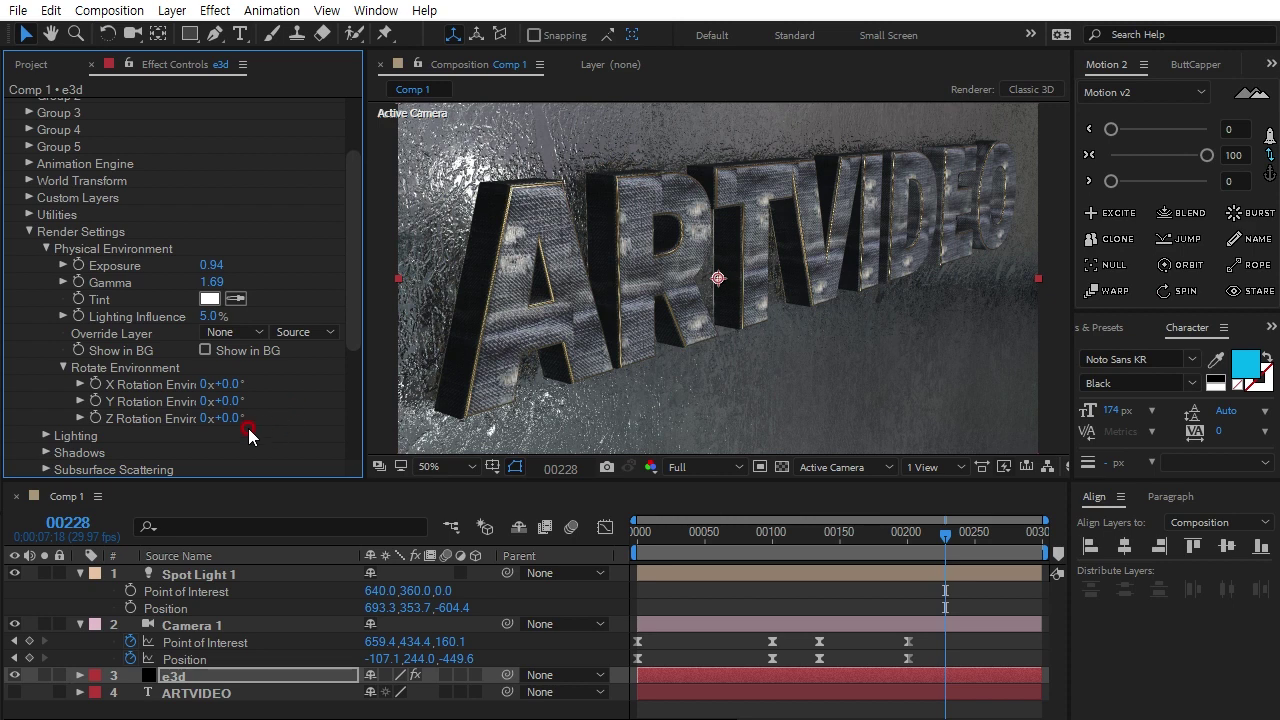
{"action": "mouse_move", "coordinate": [230, 385]}
{"action": "left_mouse_down"}
{"action": "mouse_move", "coordinate": [342, 371]}
{"action": "mouse_move", "coordinate": [57, 413]}
{"action": "mouse_move", "coordinate": [93, 401]}
{"action": "left_mouse_up"}
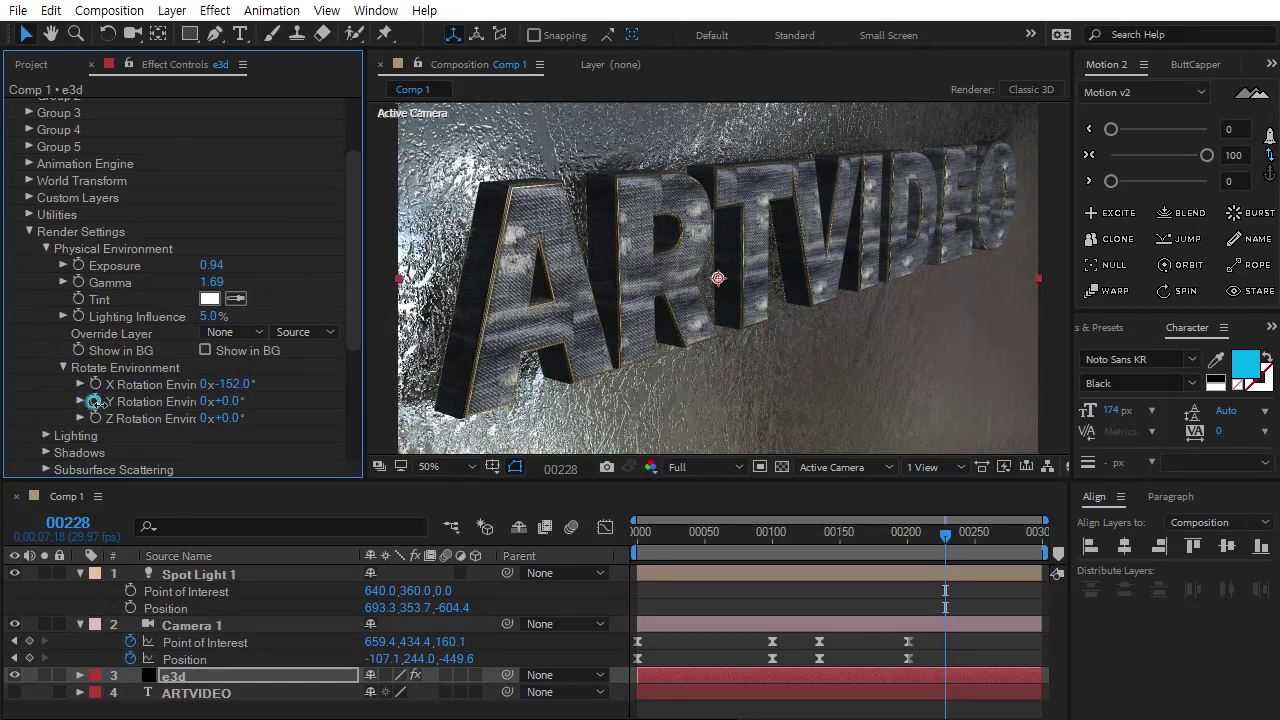
Reset X environment rotation to 0 and key X, Y, Z rotation at frame 0
{"action": "left_click", "coordinate": [235, 388]}
{"action": "type", "text": "0"}
{"action": "key", "text": "Return"}
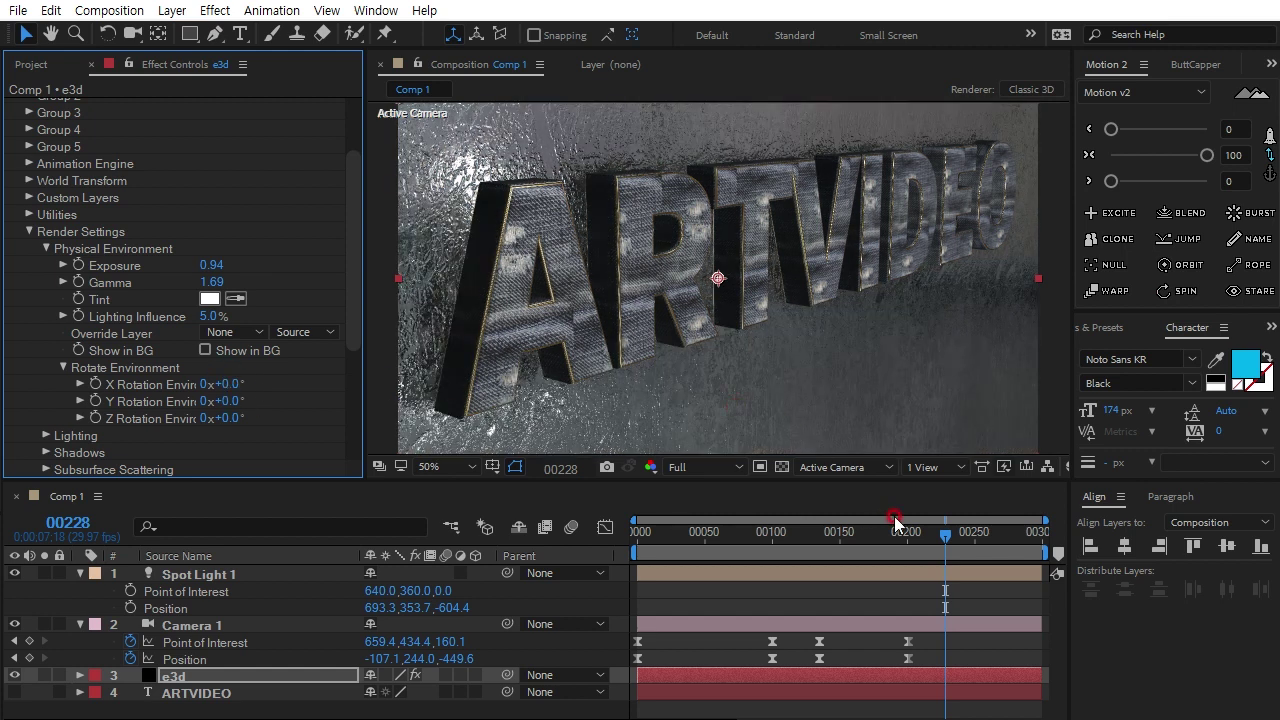
{"action": "left_click_drag", "start_coordinate": [935, 541], "coordinate": [500, 571]}
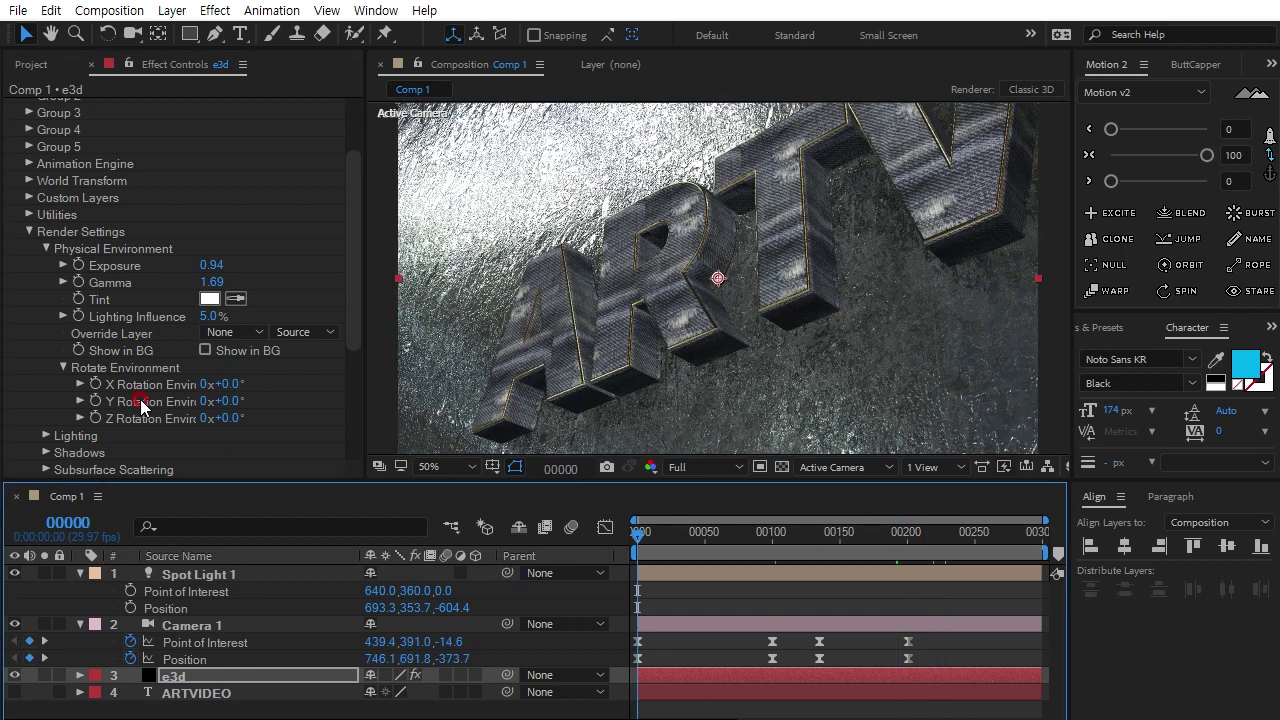
{"action": "left_click", "coordinate": [96, 384]}
{"action": "left_click", "coordinate": [96, 401]}
{"action": "left_click", "coordinate": [96, 418]}
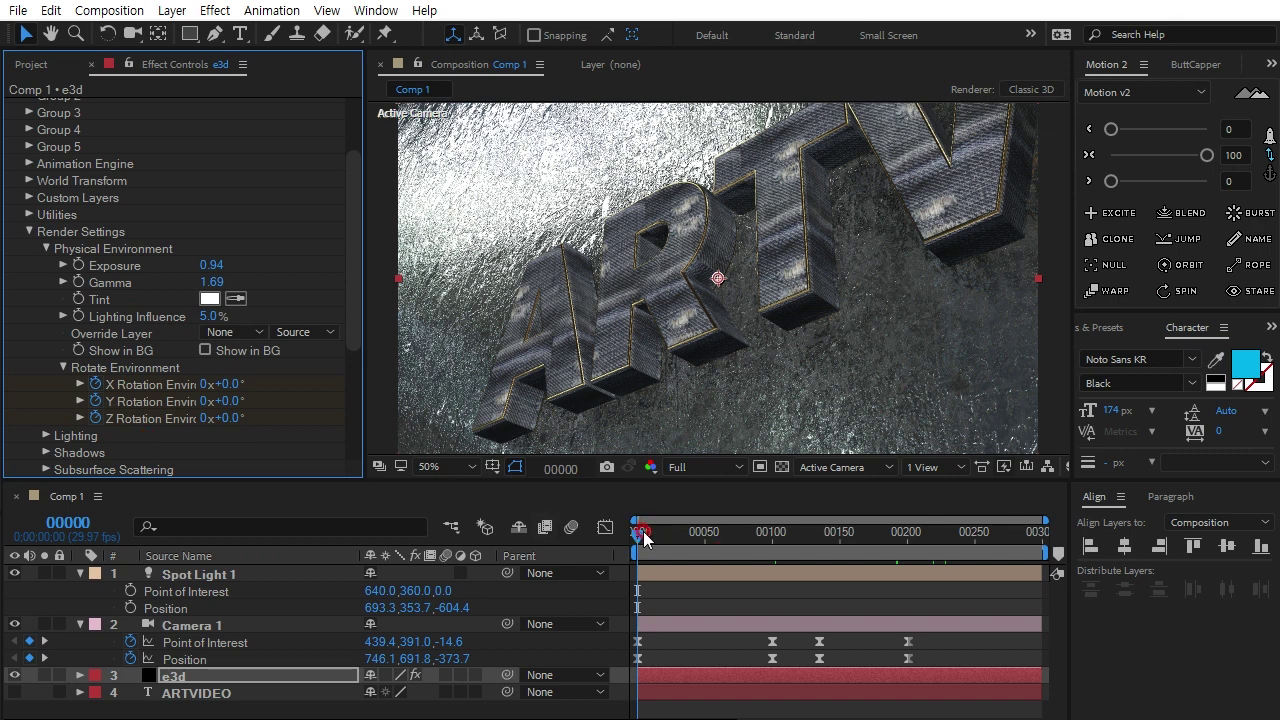
At frame 299, rotate the environment to X −116°, Y 87°, Z 13°
{"action": "left_click_drag", "start_coordinate": [643, 538], "coordinate": [1097, 528]}
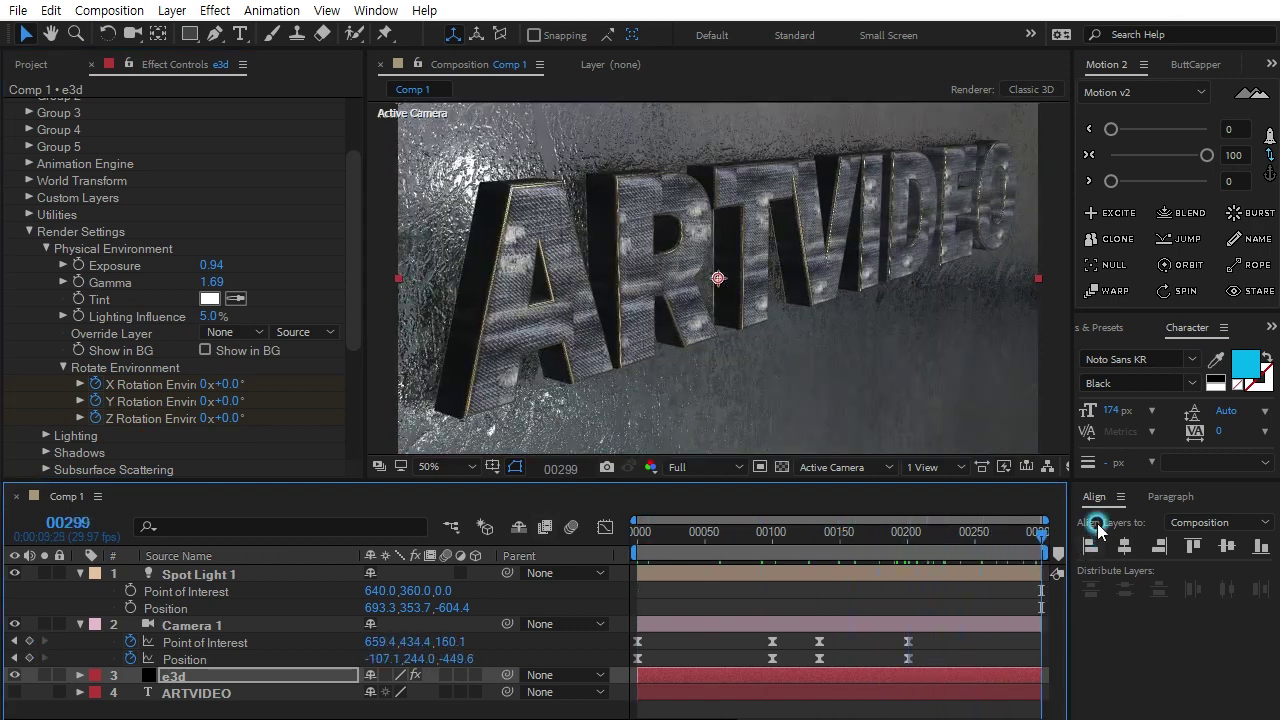
{"action": "left_click_drag", "start_coordinate": [238, 384], "coordinate": [125, 391]}
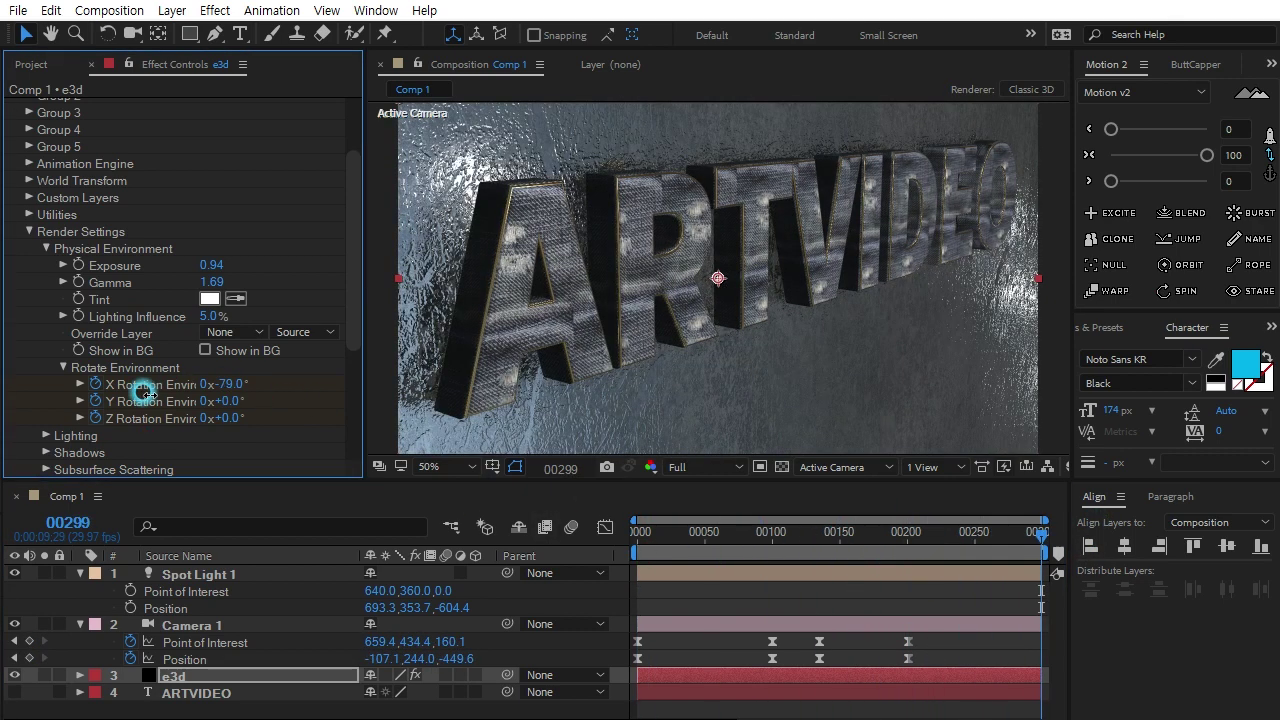
{"action": "left_click_drag", "start_coordinate": [222, 401], "coordinate": [294, 386]}
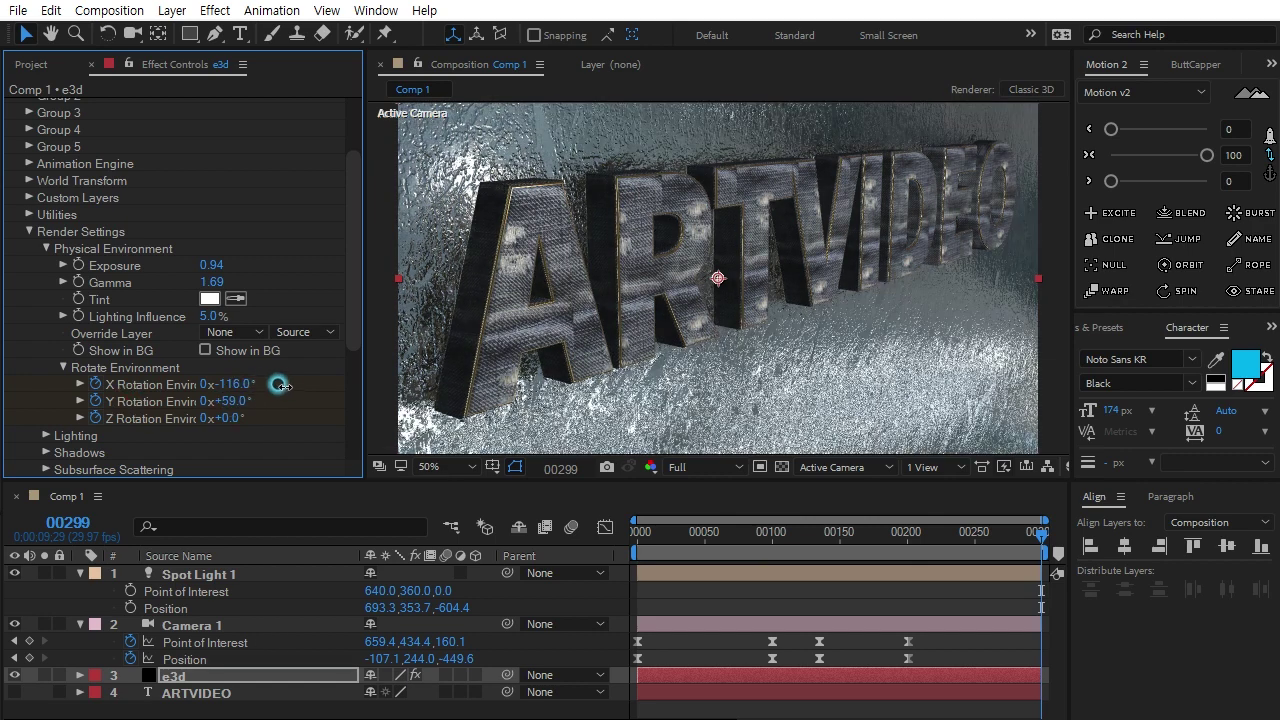
{"action": "left_click_drag", "start_coordinate": [230, 420], "coordinate": [243, 418]}
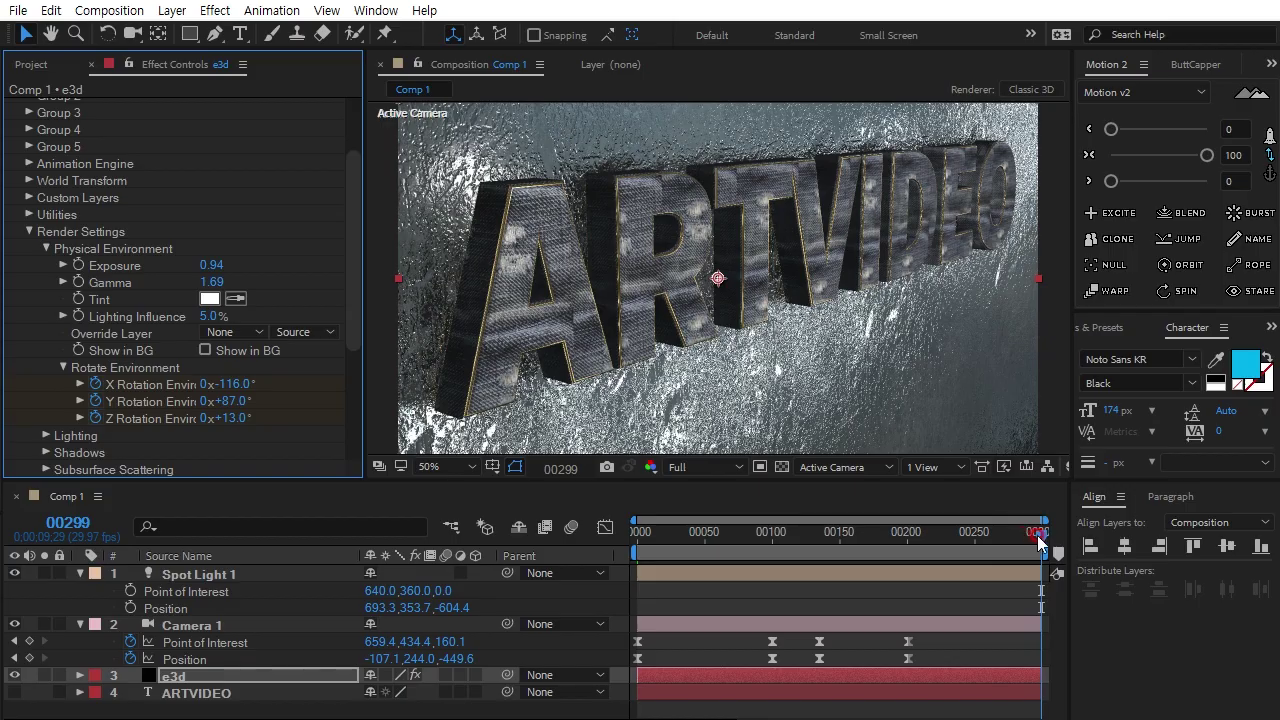
Preview the environment rotation animation from the first frame
{"action": "left_click_drag", "start_coordinate": [1030, 531], "coordinate": [449, 543]}
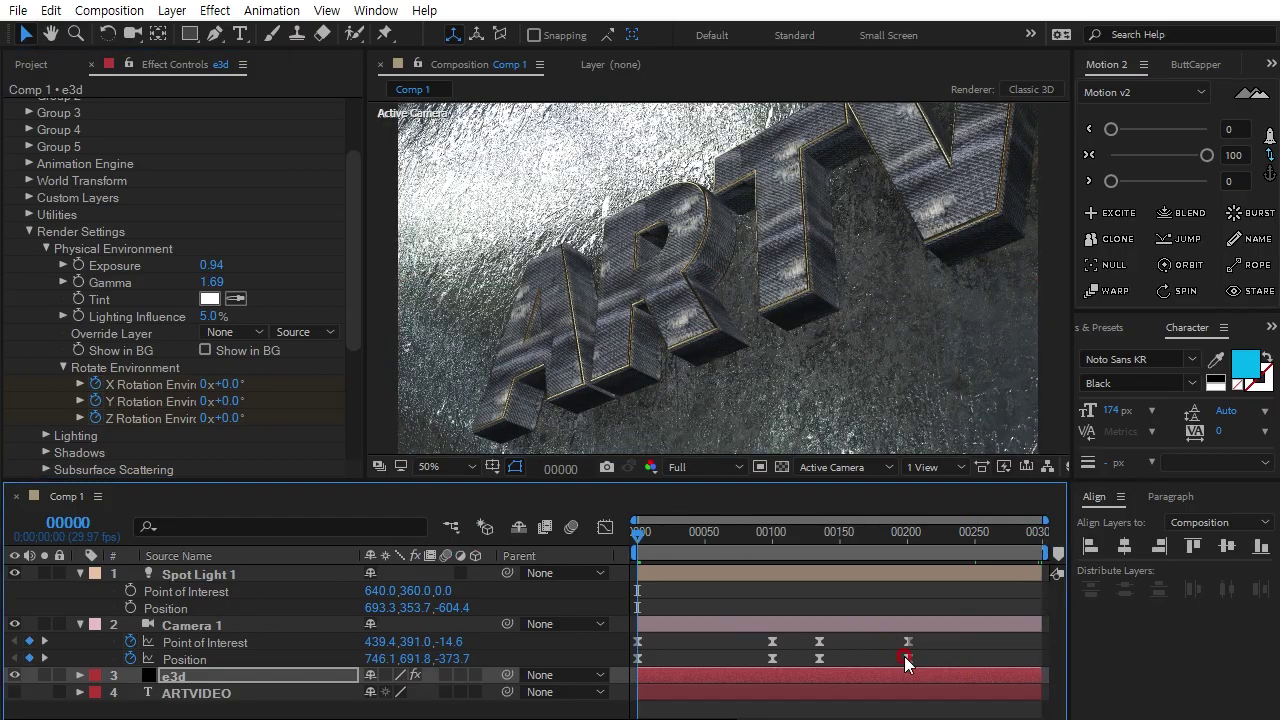
{"action": "key", "text": "space"}
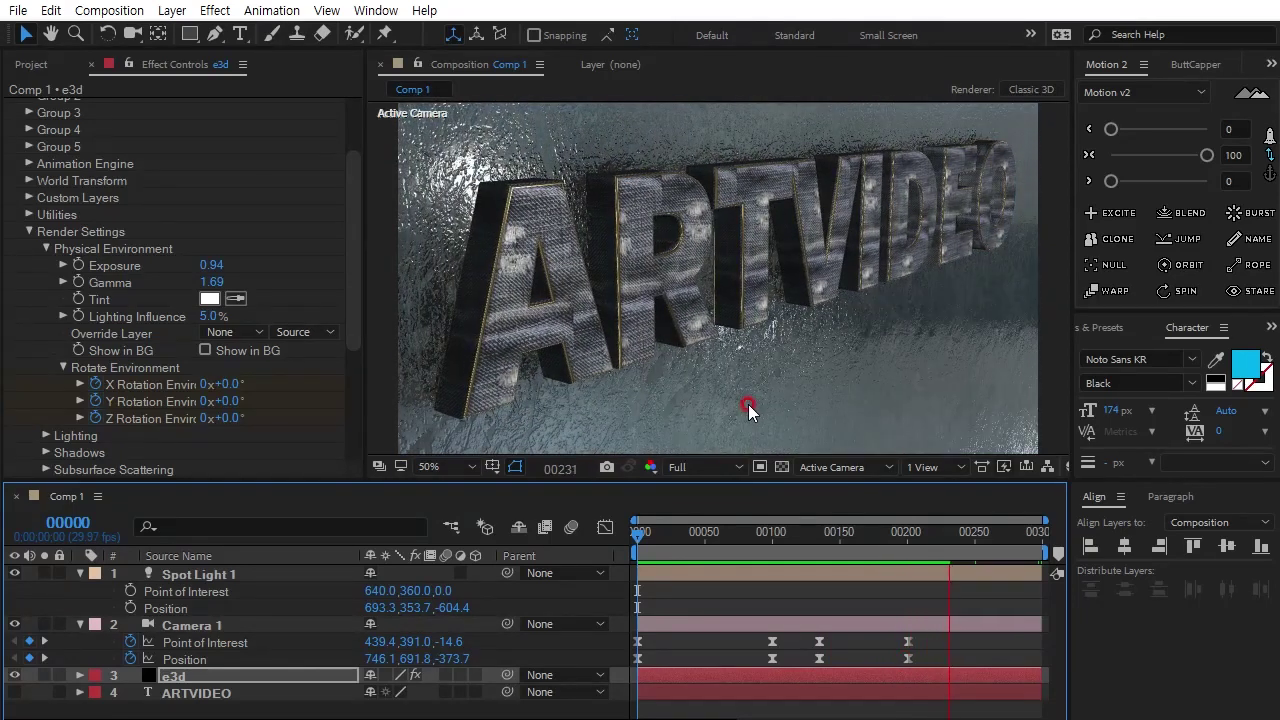
{"action": "key", "text": "space"}
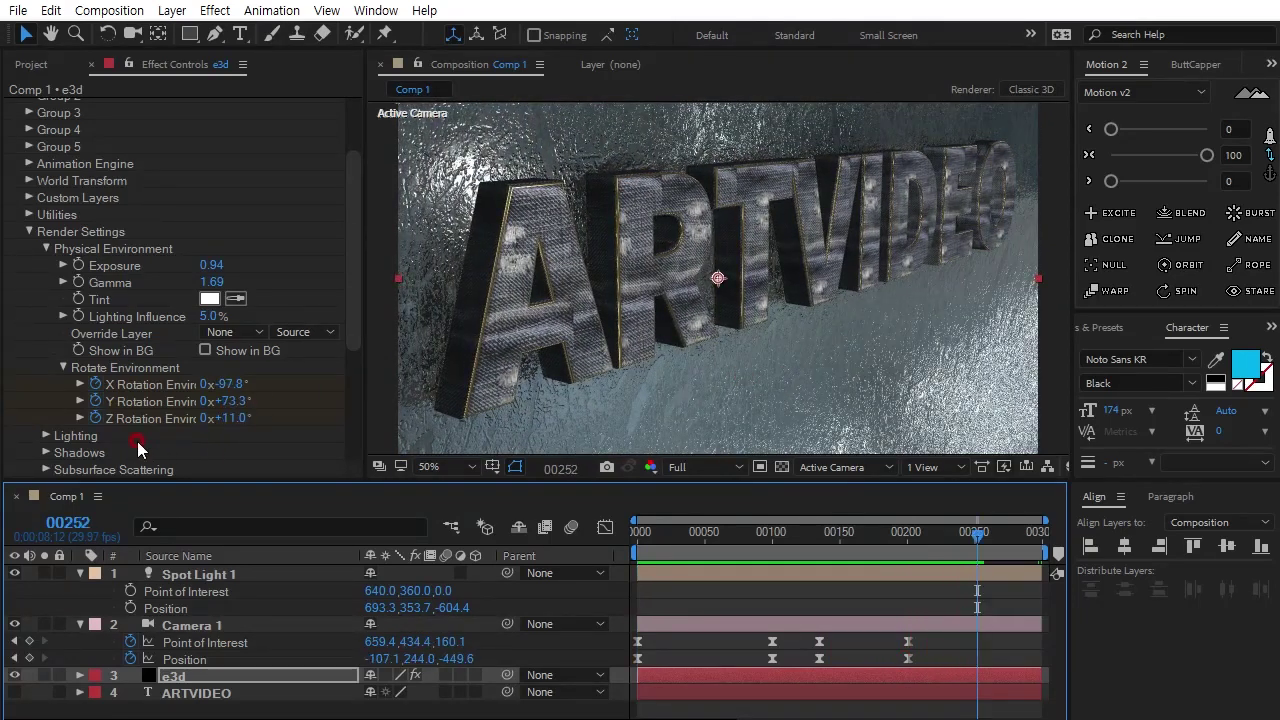
{"action": "left_click", "coordinate": [47, 436]}
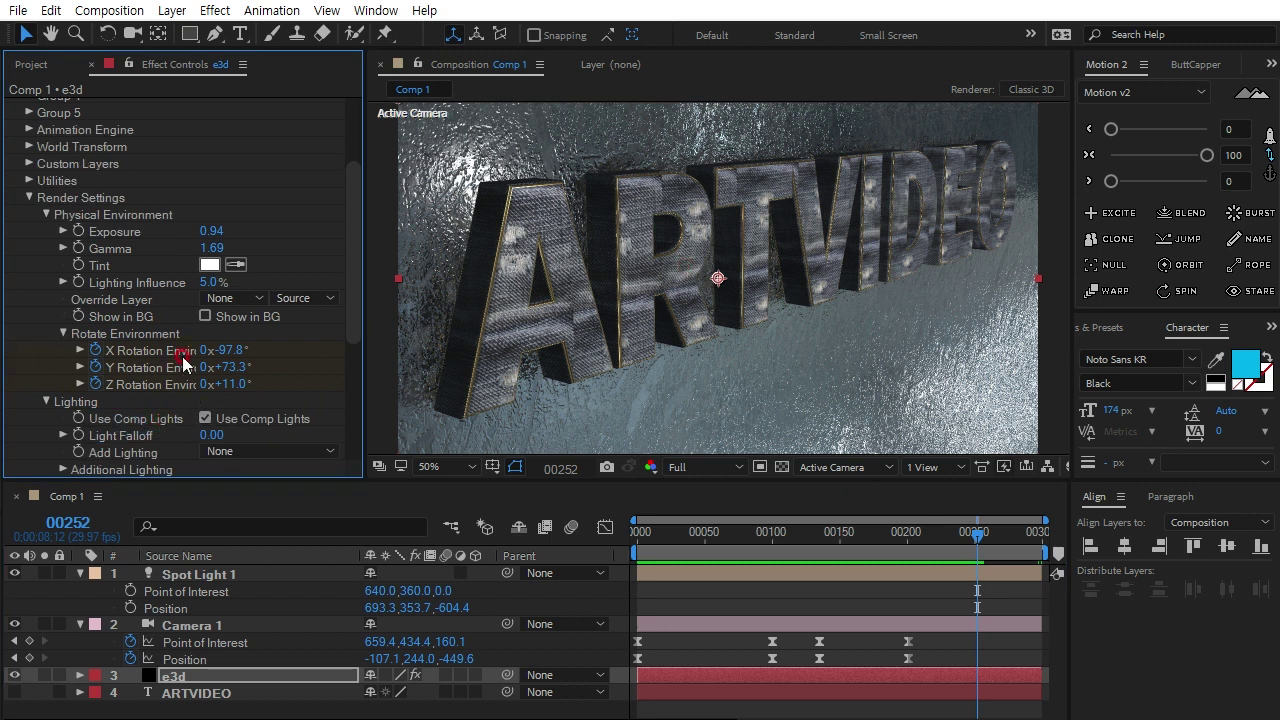
Add the Sun lighting preset to e3d's Element lighting
{"action": "left_click", "coordinate": [201, 578]}
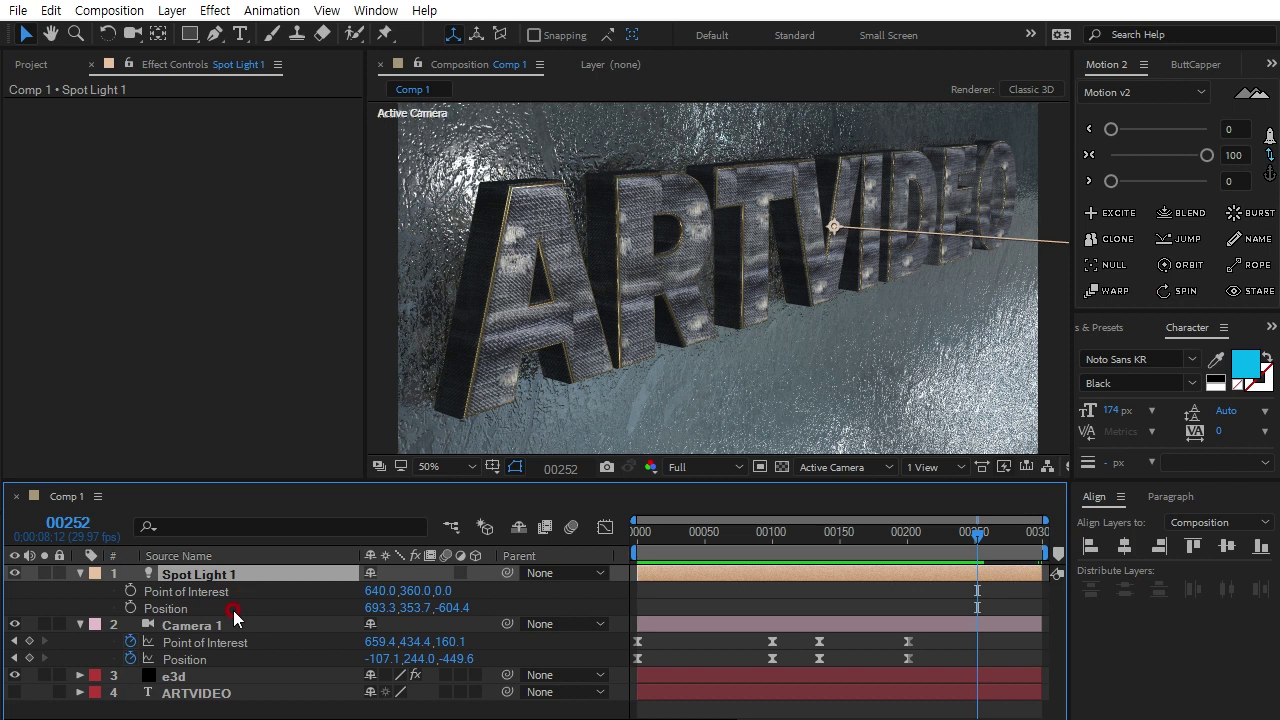
{"action": "left_click", "coordinate": [180, 675]}
{"action": "scroll", "coordinate": [163, 338], "scroll_direction": "down", "scroll_amount": 2}
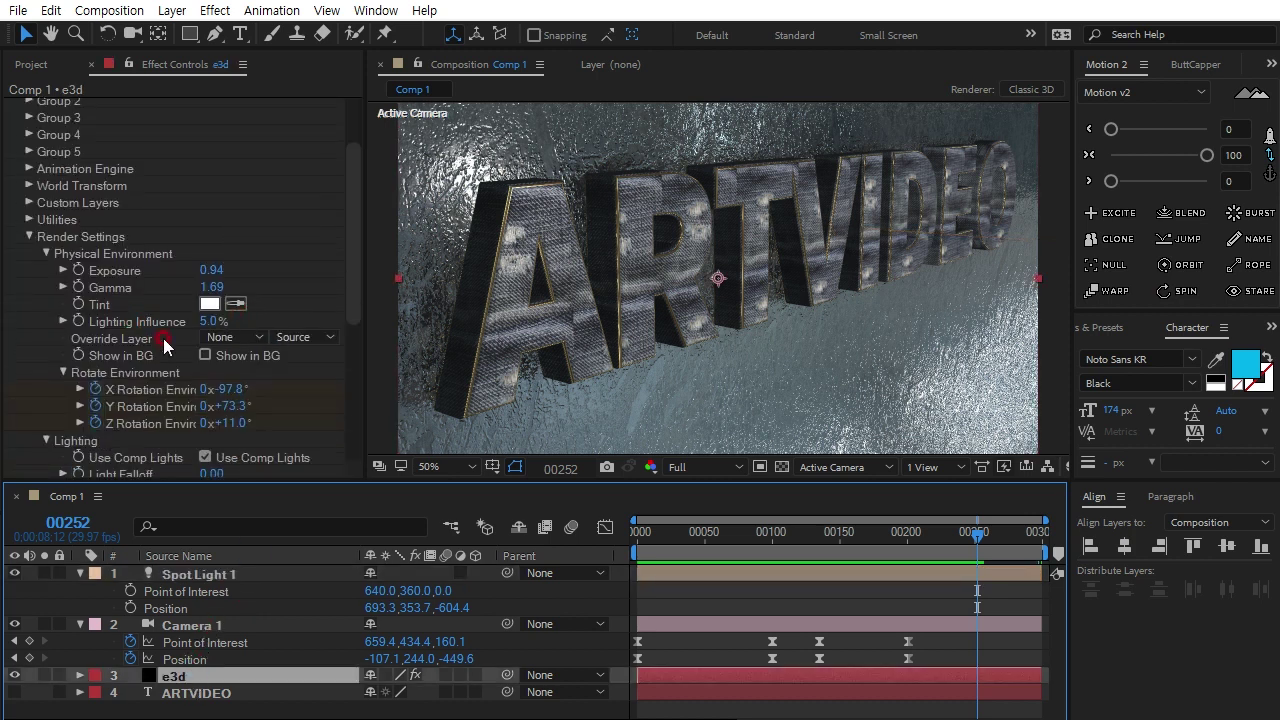
{"action": "scroll", "coordinate": [147, 418], "scroll_direction": "down", "scroll_amount": 2}
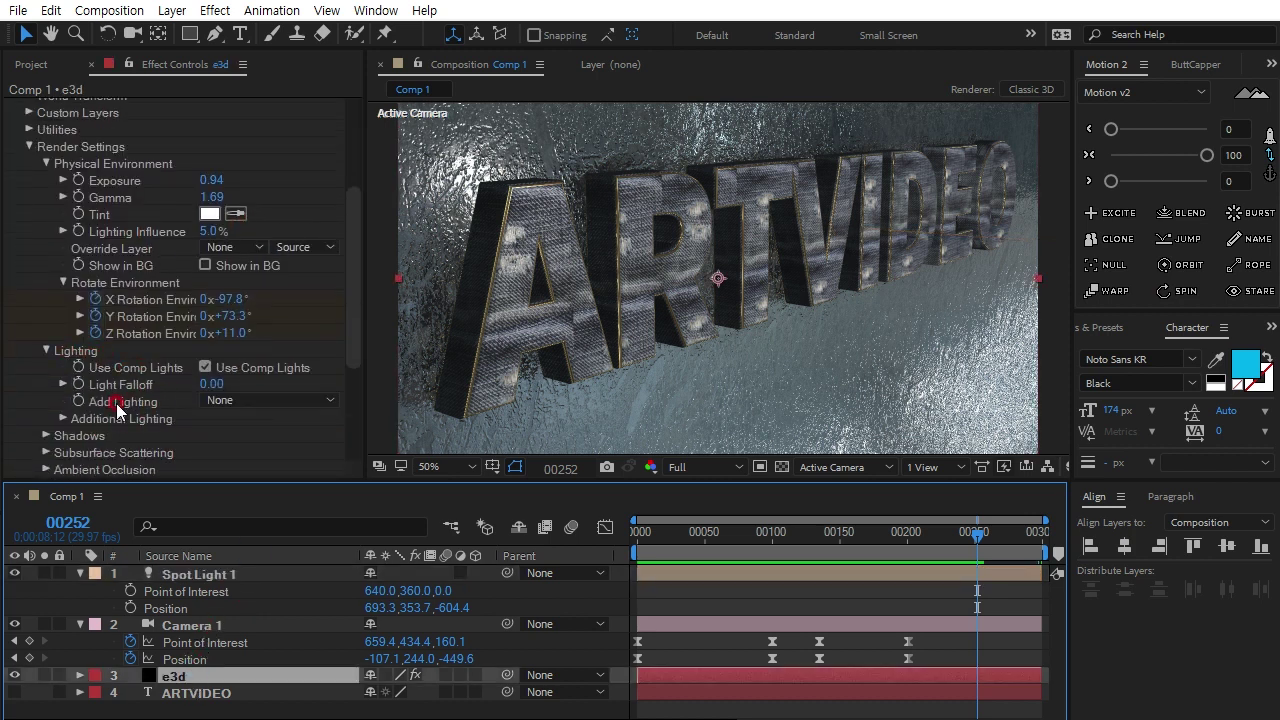
{"action": "left_click", "coordinate": [266, 401]}
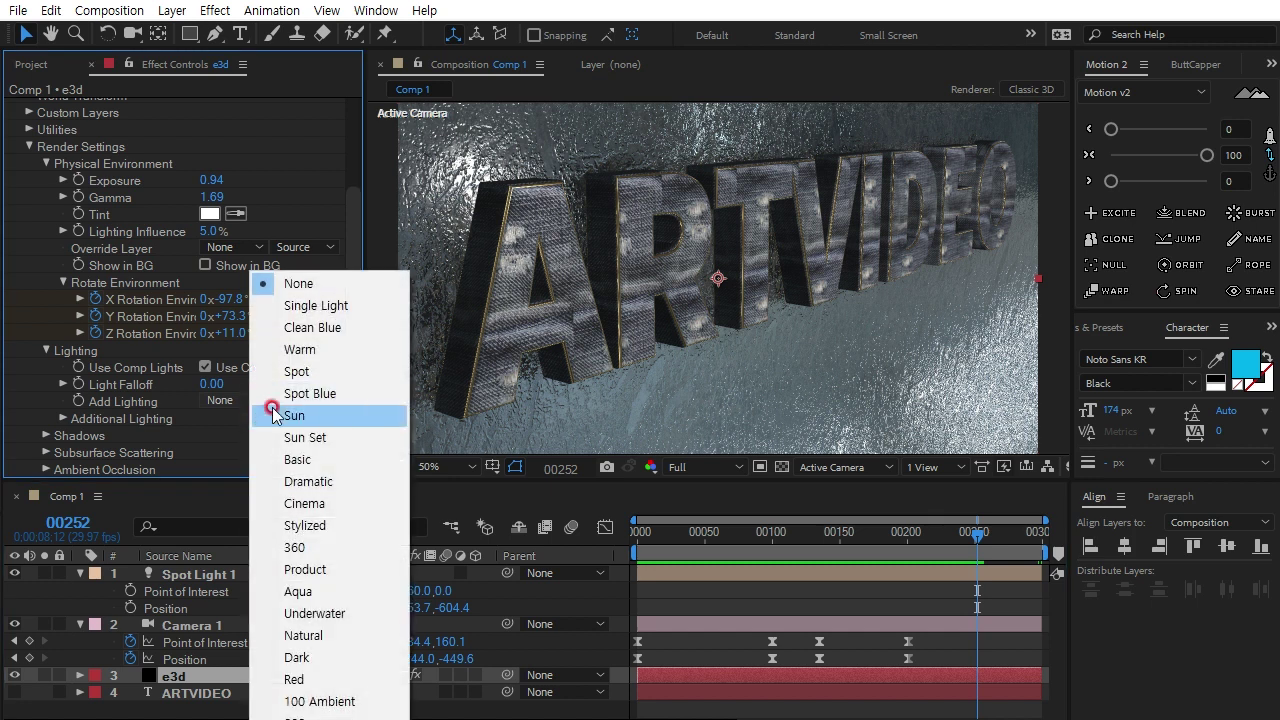
{"action": "left_click", "coordinate": [294, 417]}
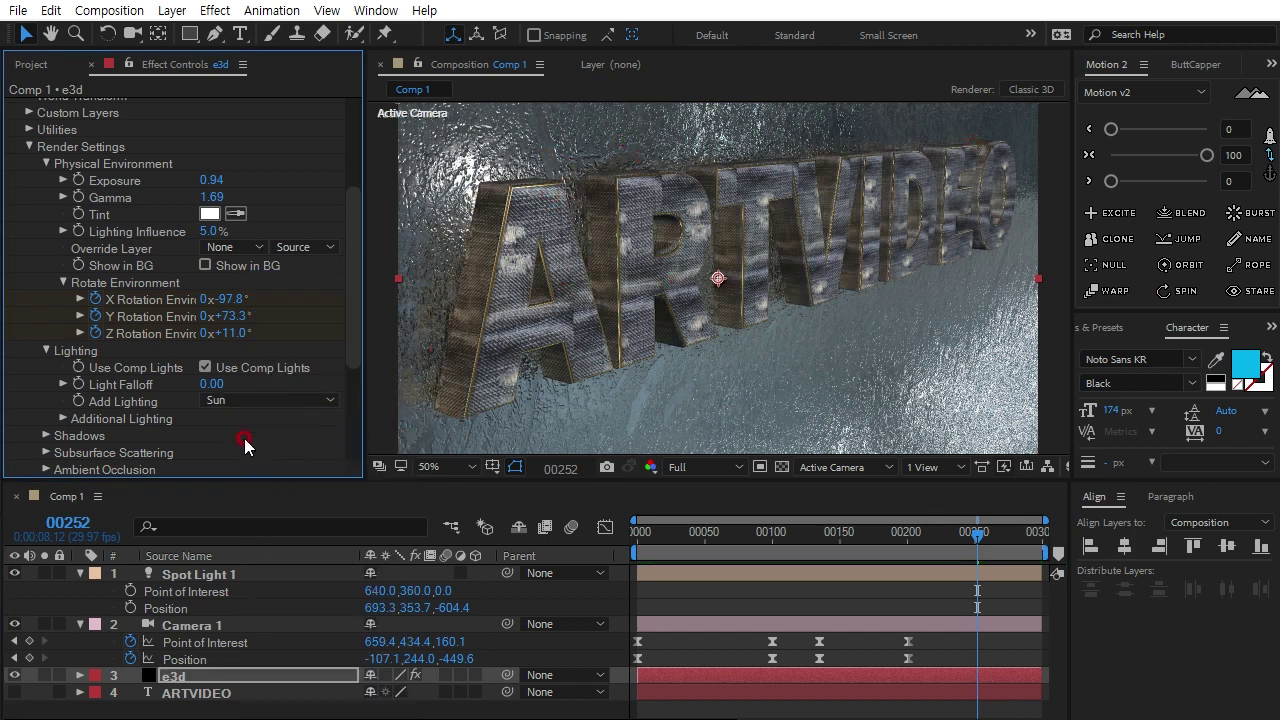
Switch the added lighting to Spot Blue with Brightness Multiplier 174%
{"action": "left_click", "coordinate": [226, 400]}
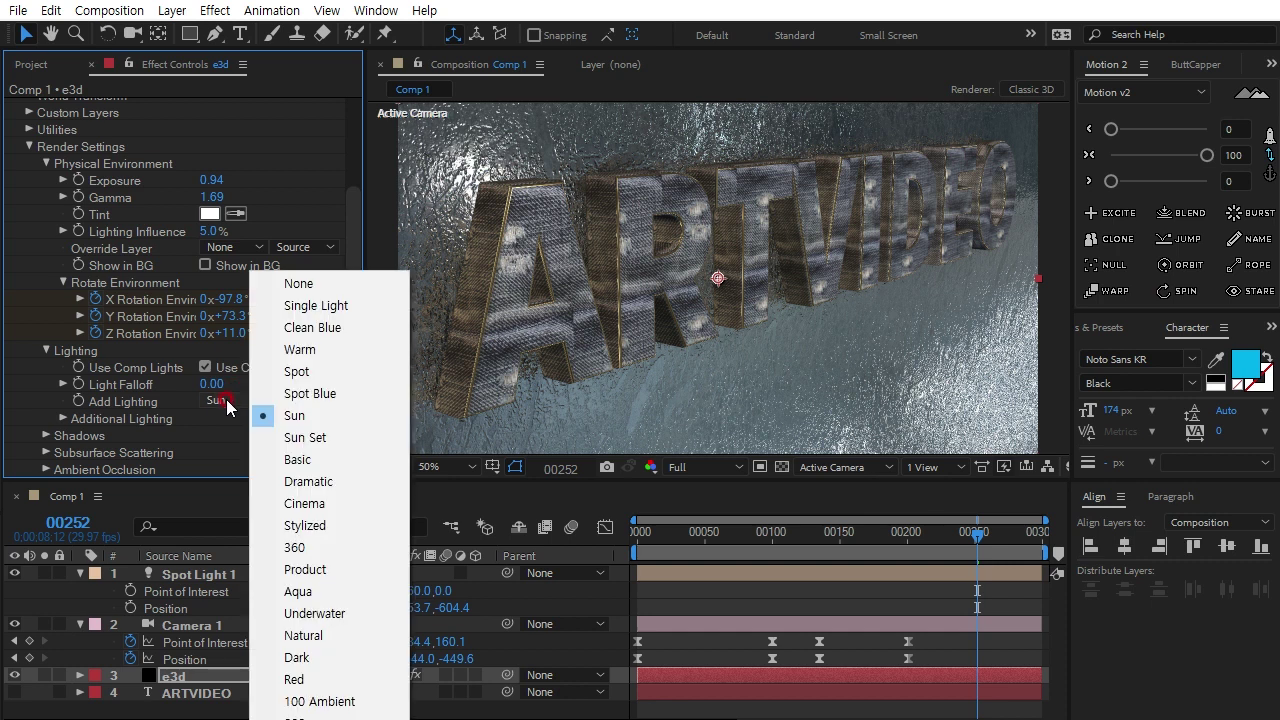
{"action": "left_click", "coordinate": [290, 393]}
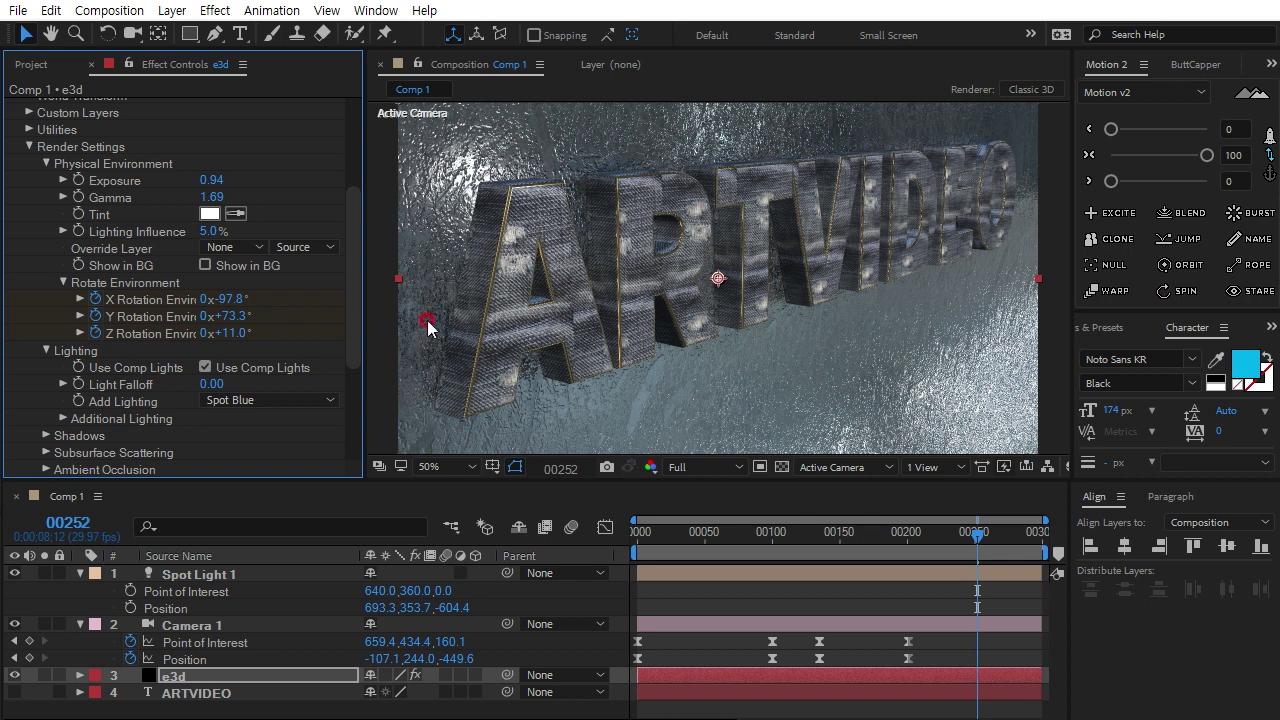
{"action": "left_click", "coordinate": [61, 420]}
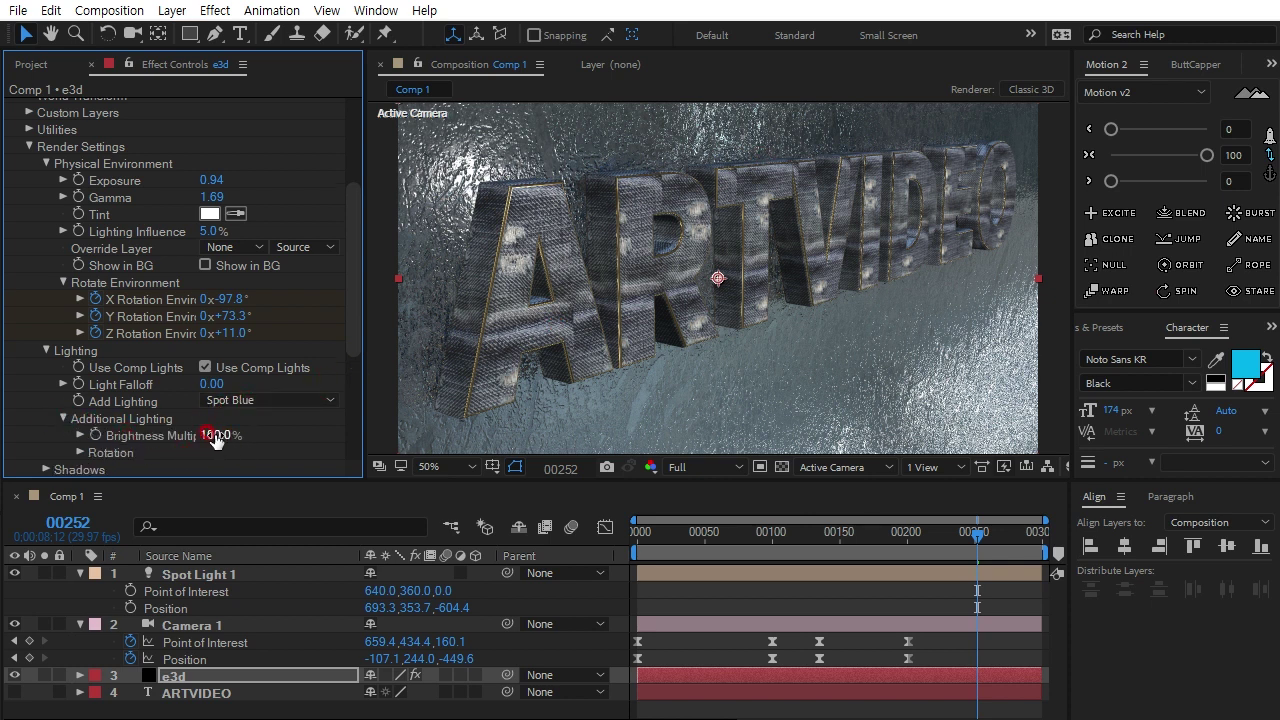
{"action": "left_click_drag", "start_coordinate": [240, 431], "coordinate": [276, 425]}
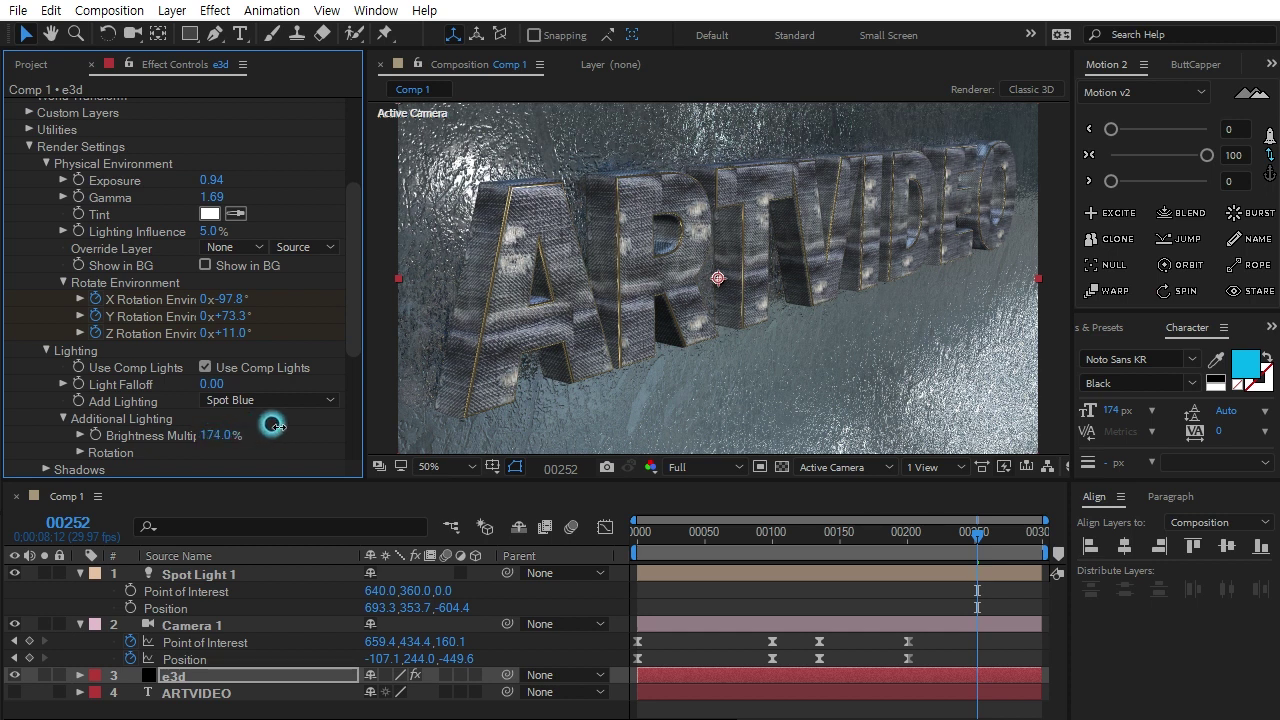
{"action": "scroll", "coordinate": [288, 408], "scroll_direction": "down", "scroll_amount": 3}
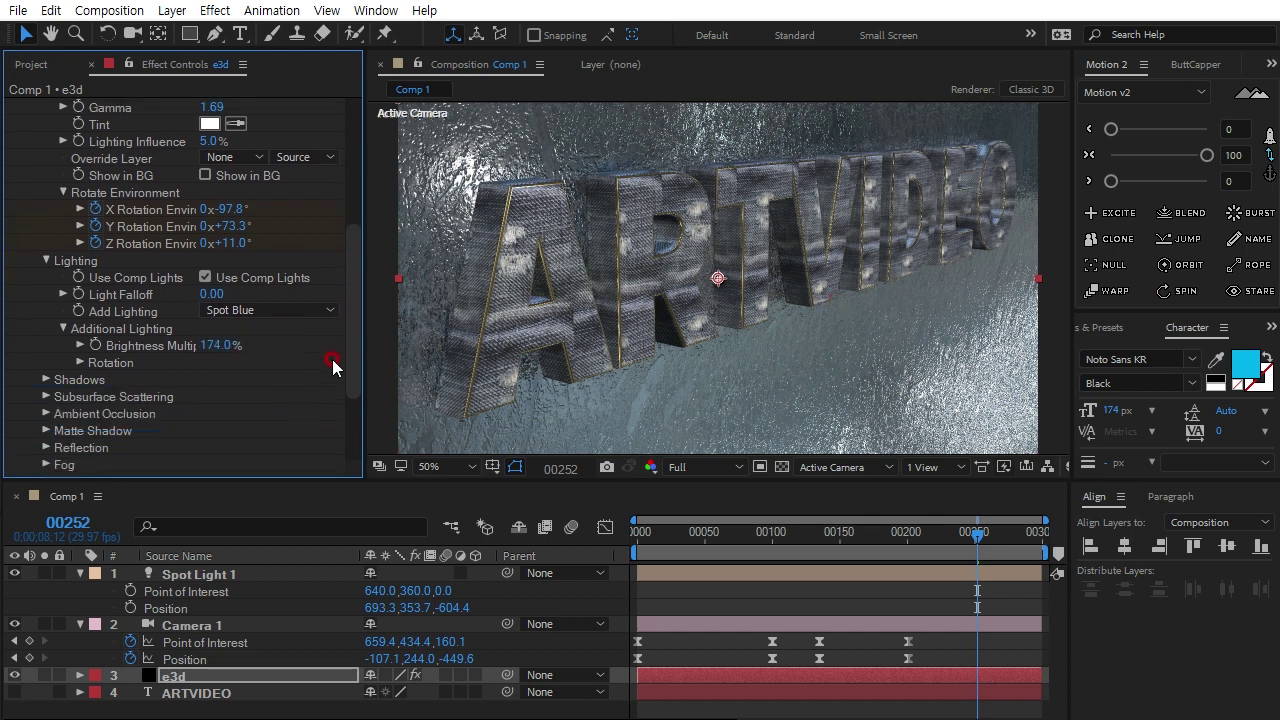
Turn on SSAO ambient occlusion at intensity 3.6 and preview from frame 0
{"action": "left_click", "coordinate": [46, 413]}
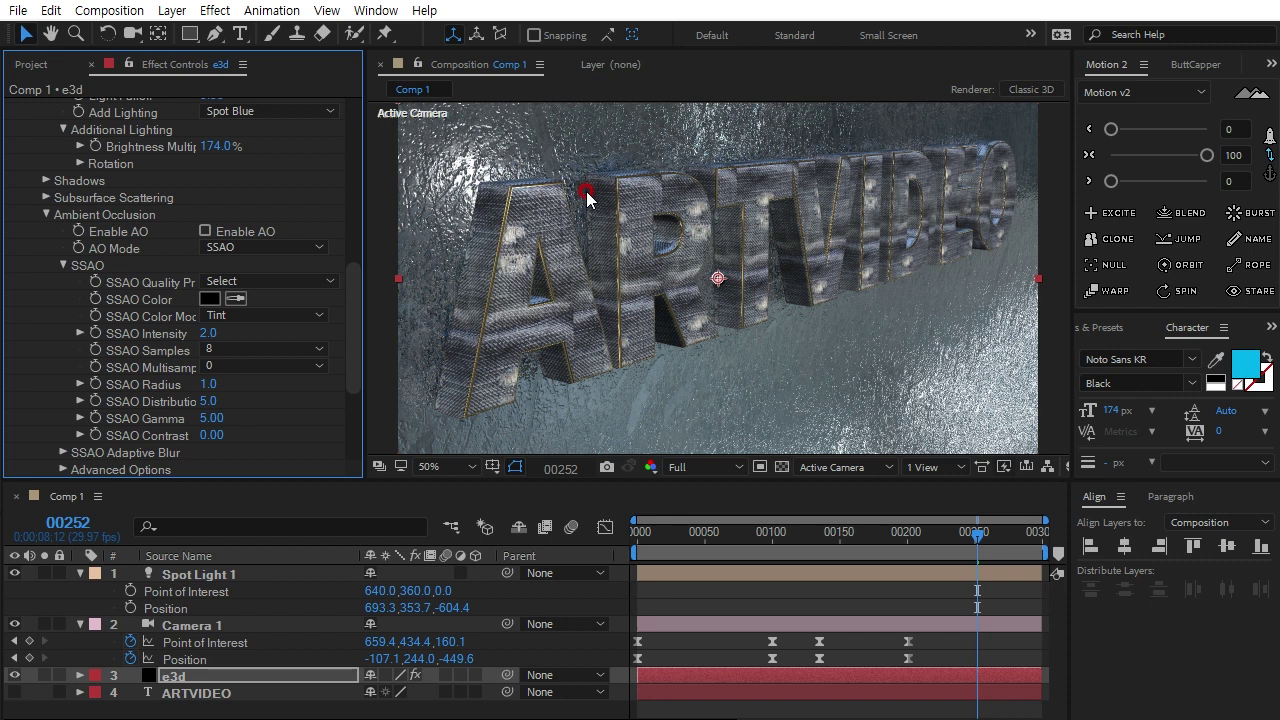
{"action": "left_click", "coordinate": [205, 232]}
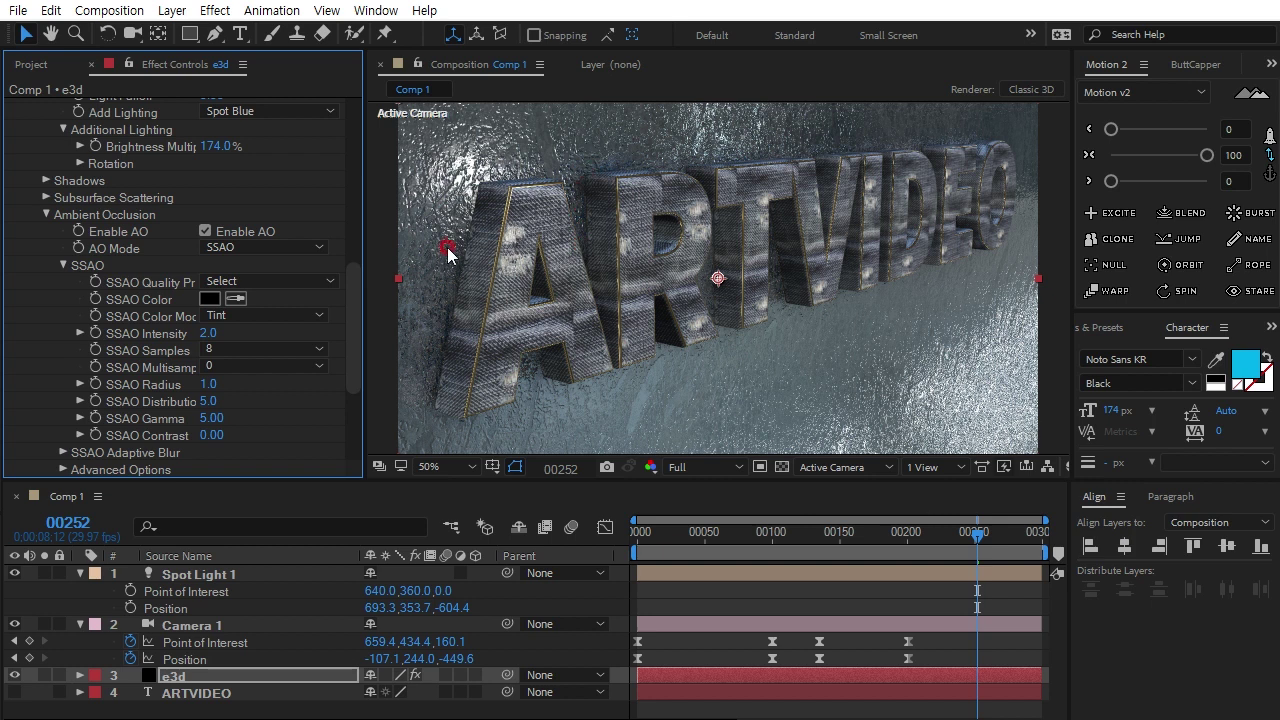
{"action": "mouse_move", "coordinate": [210, 335]}
{"action": "left_mouse_down"}
{"action": "mouse_move", "coordinate": [236, 332]}
{"action": "mouse_move", "coordinate": [201, 332]}
{"action": "left_mouse_up"}
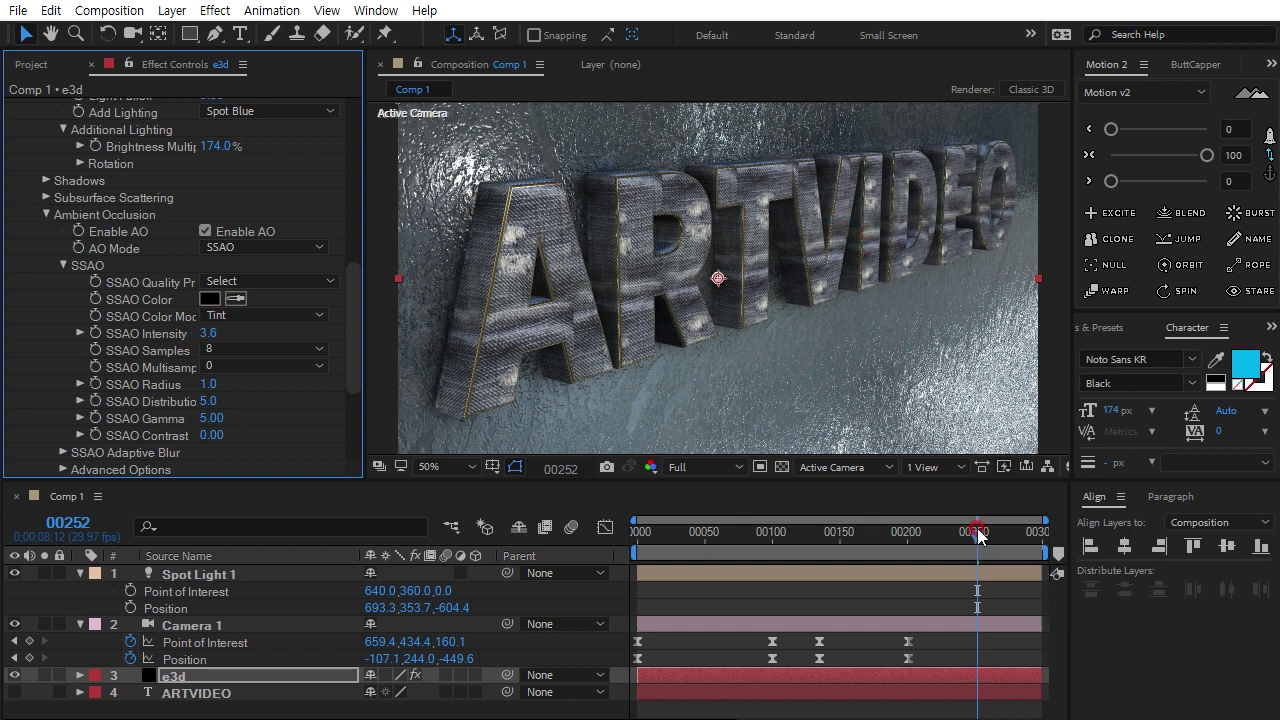
{"action": "left_click_drag", "start_coordinate": [978, 537], "coordinate": [637, 531]}
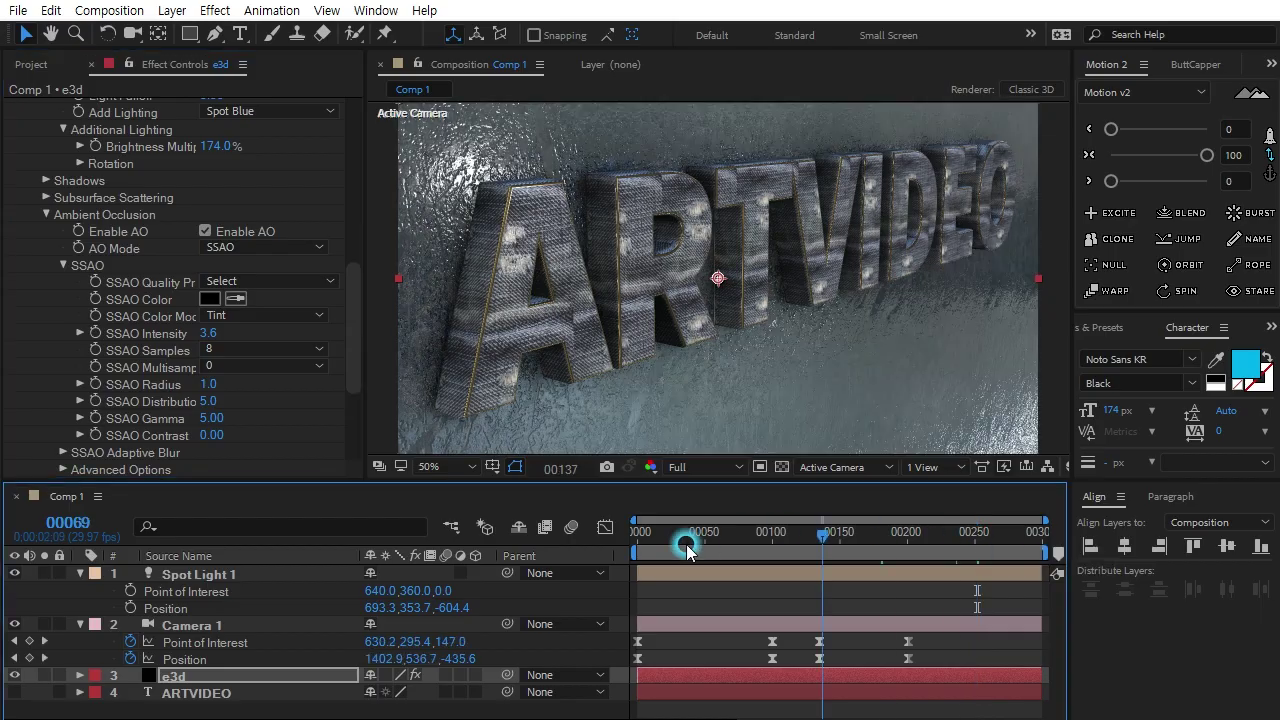
{"action": "key", "text": "space"}
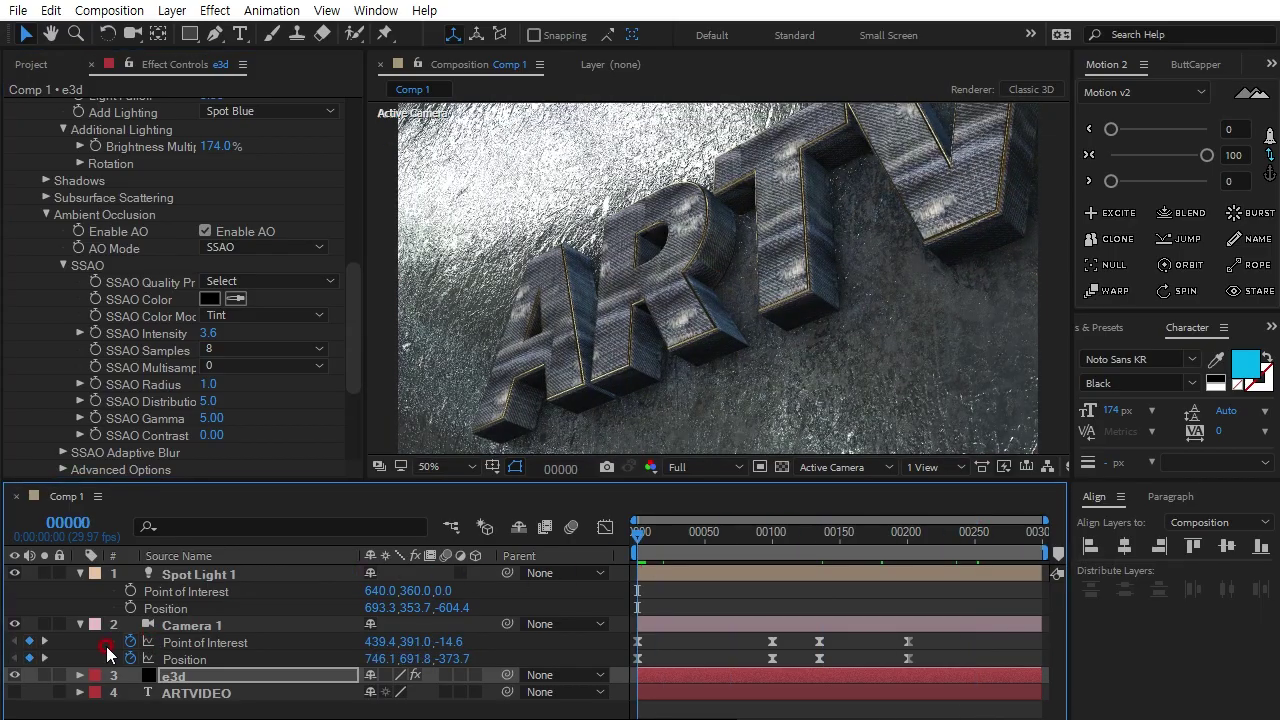